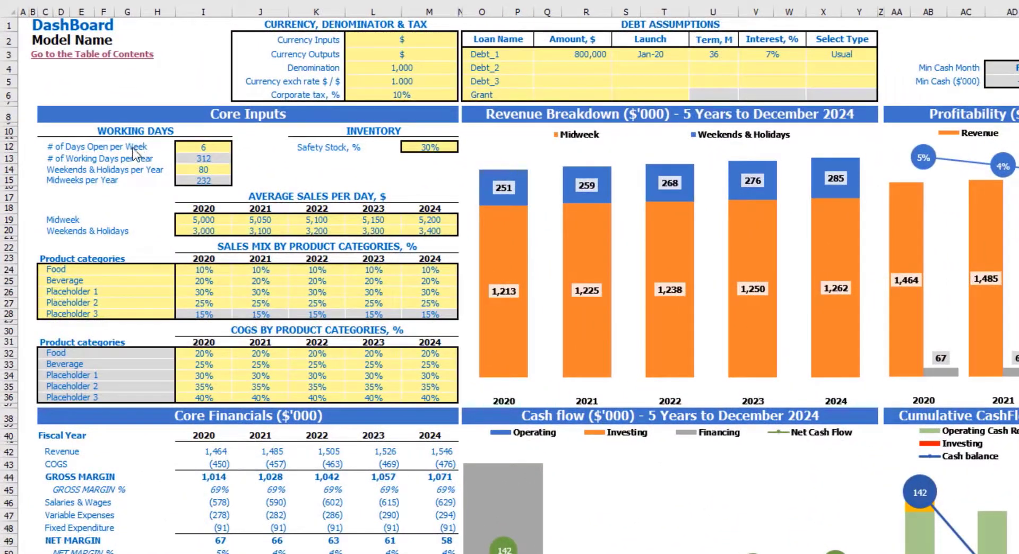
Set days open per week to 7 and check the recalculated working days per year.
click(199, 145)
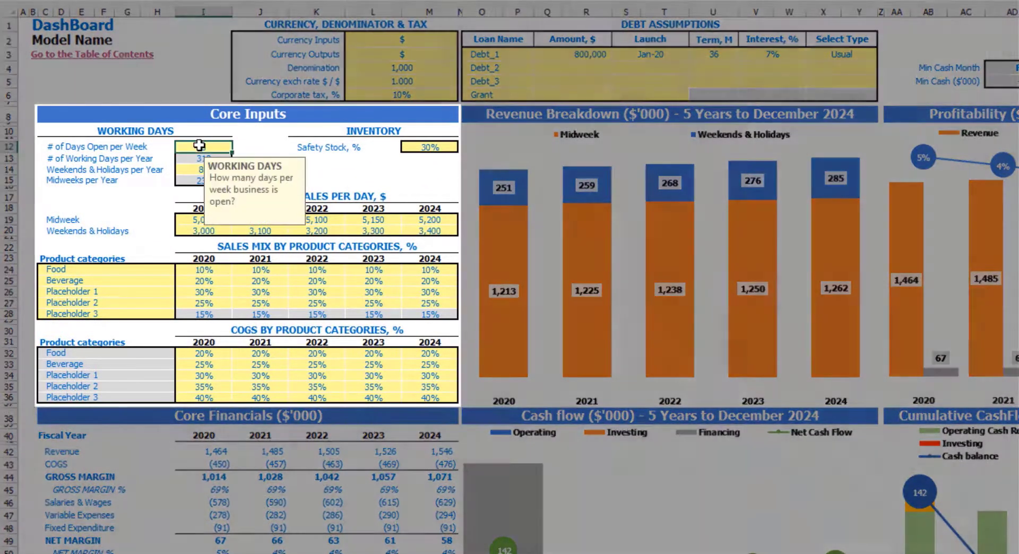
text(7)
key(Return)
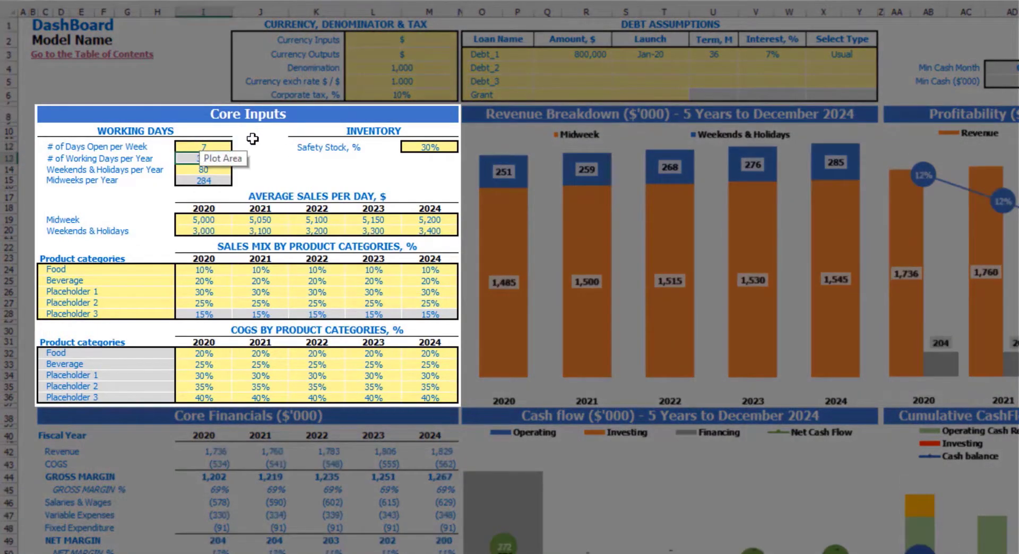
click(258, 144)
click(222, 163)
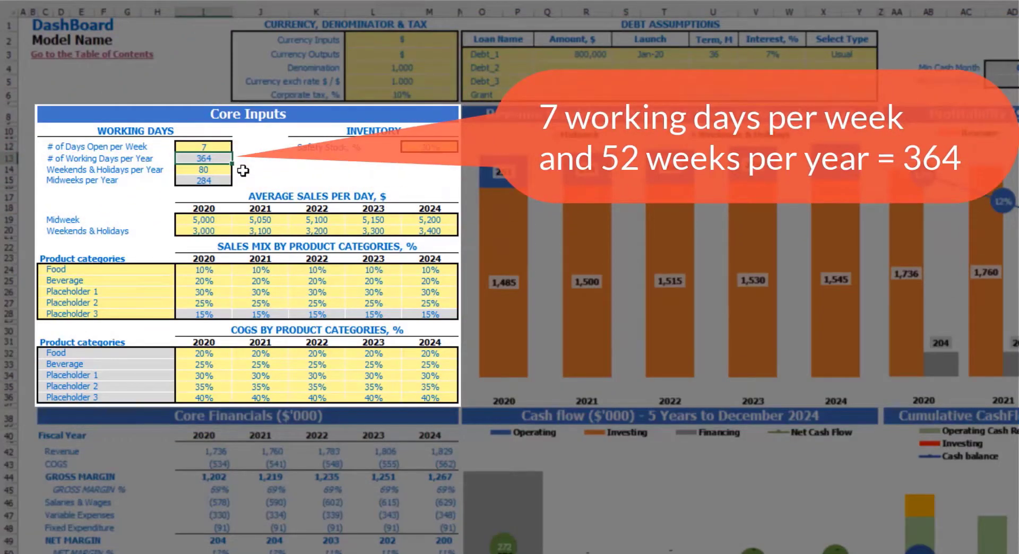
Set weekends and holidays per year to 100.
click(212, 170)
text(1)
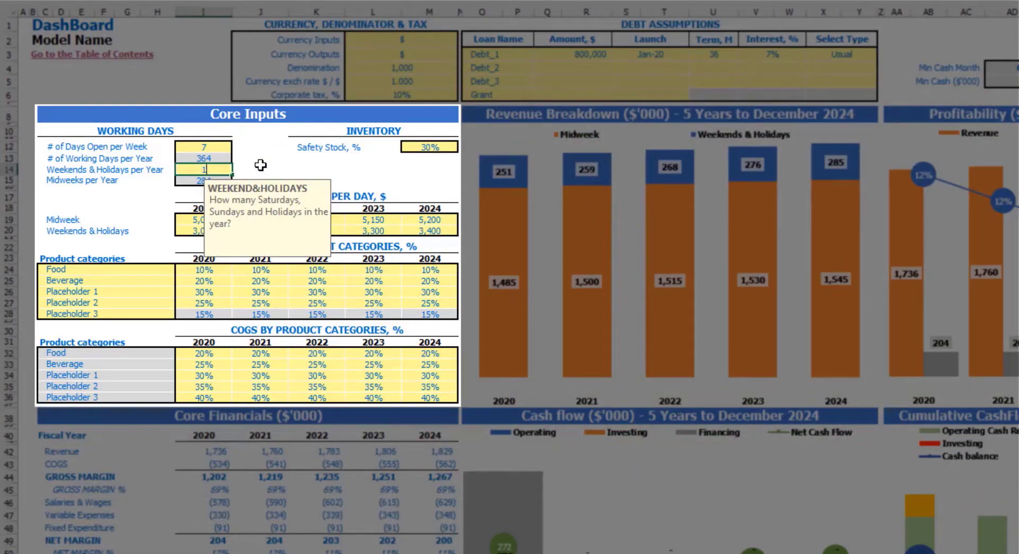
text(0)
key(Return)
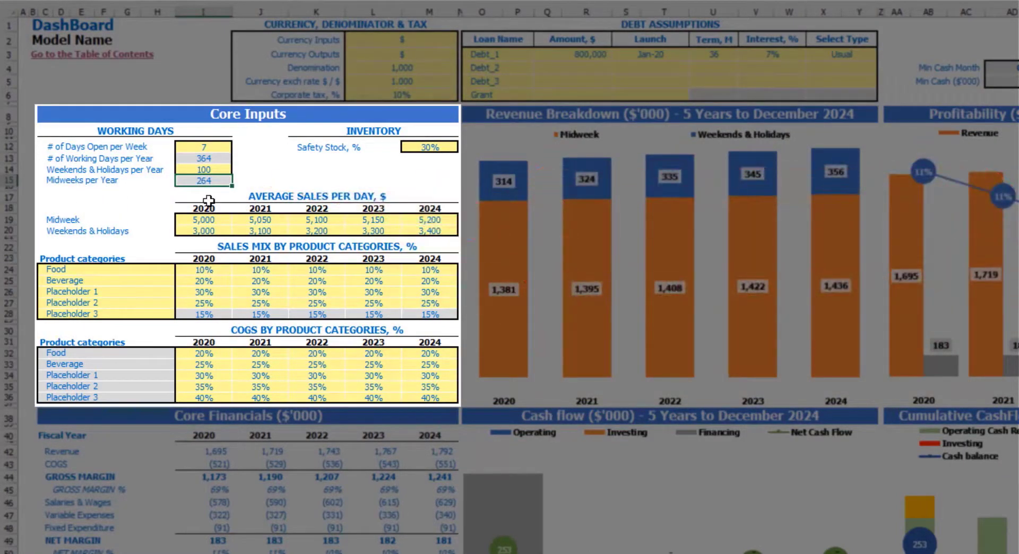
Set 2020 midweek daily sales to 3,000, growing by 100 each year through 2024.
drag(204, 220, 430, 230)
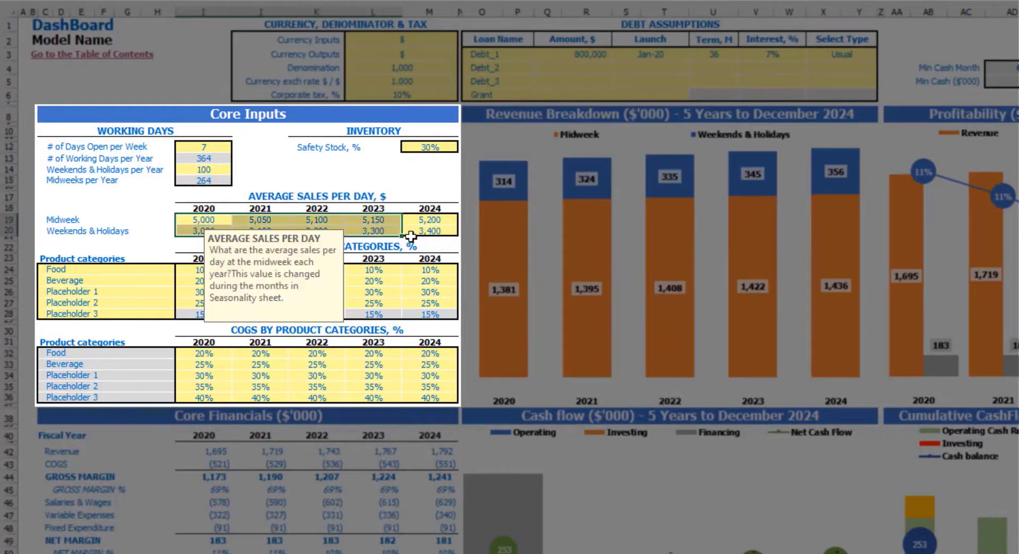
click(322, 168)
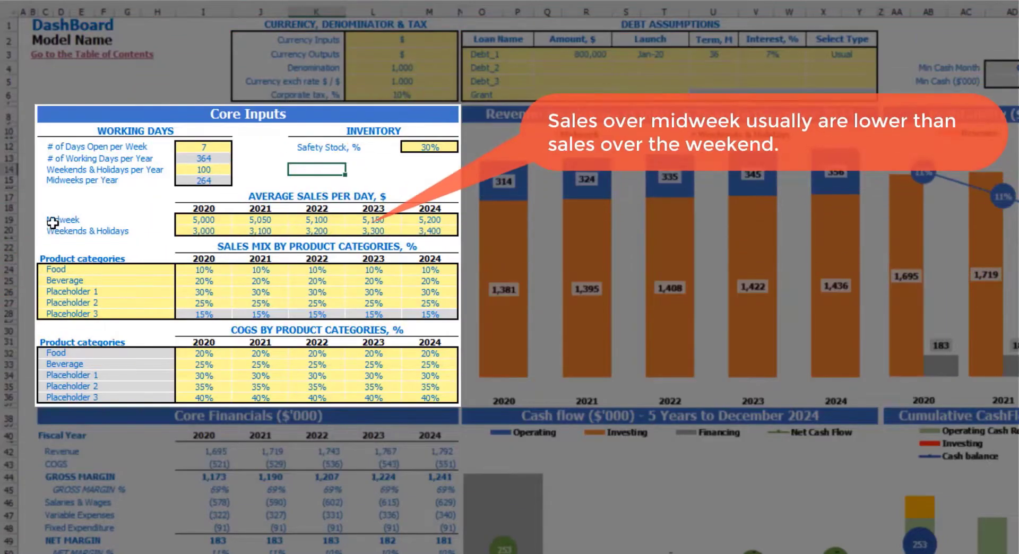
click(45, 231)
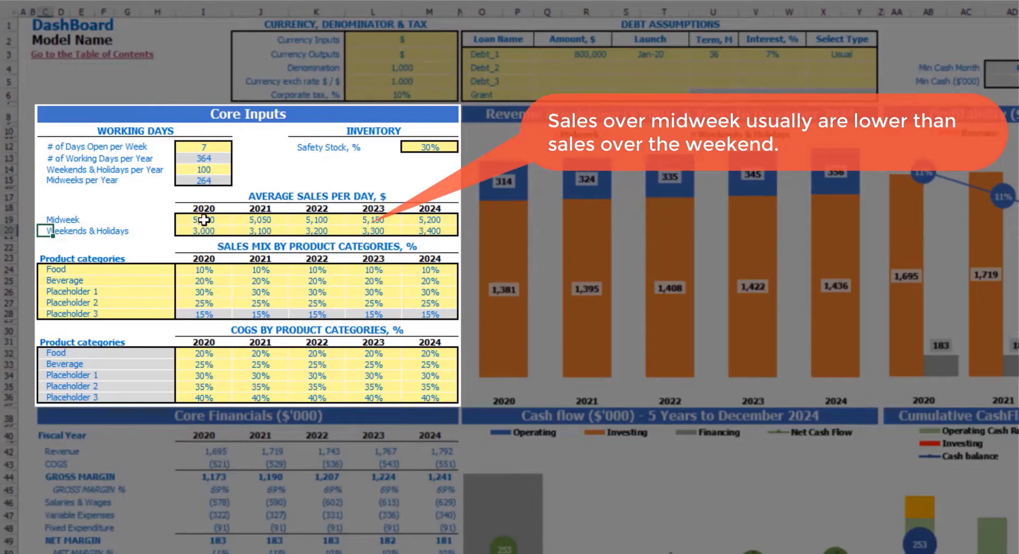
click(183, 220)
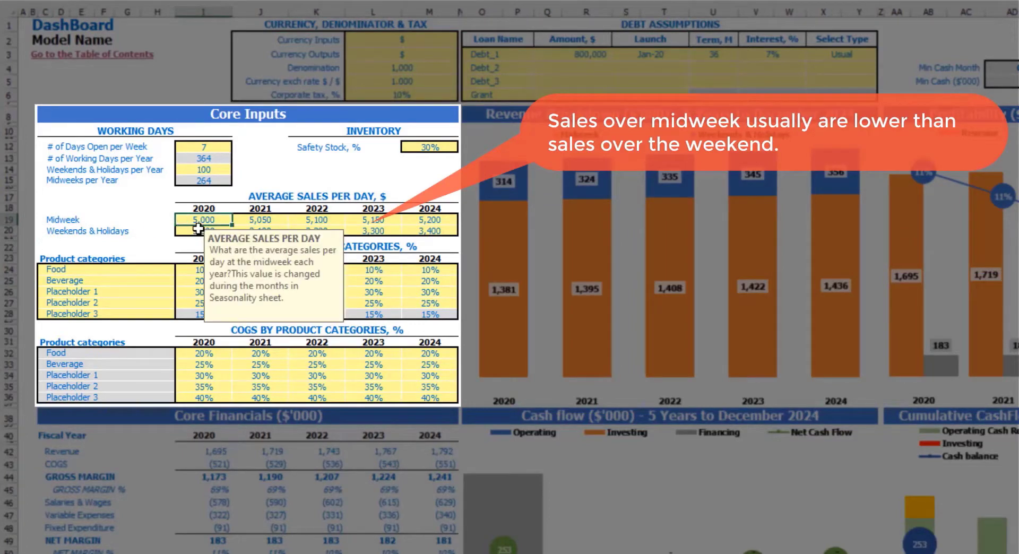
text(3000)
key(Tab)
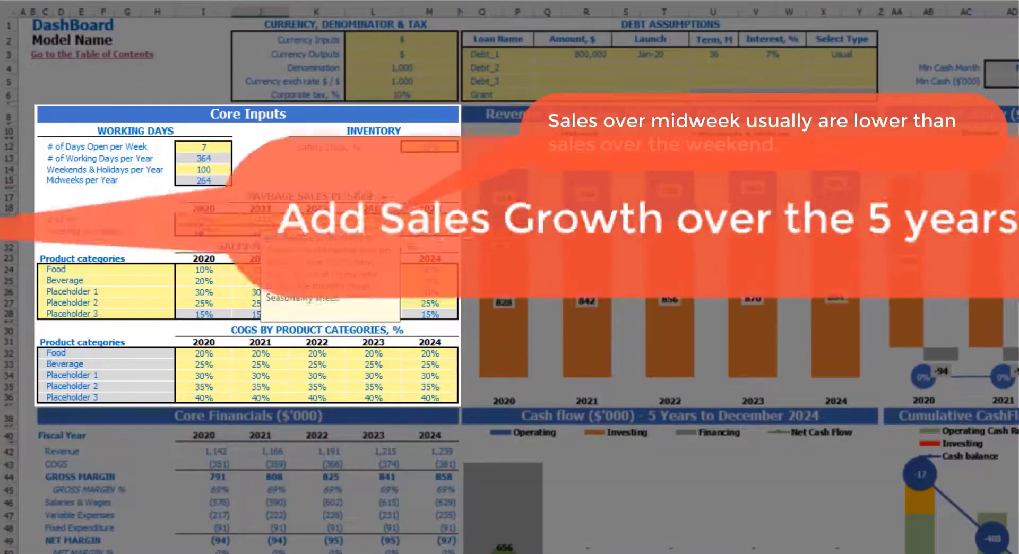
text(=I19+100)
key(ctrl+Return)
key(ctrl+c)
key(shift+Right)
key(shift+Right)
key(shift+Right)
key(ctrl+v)
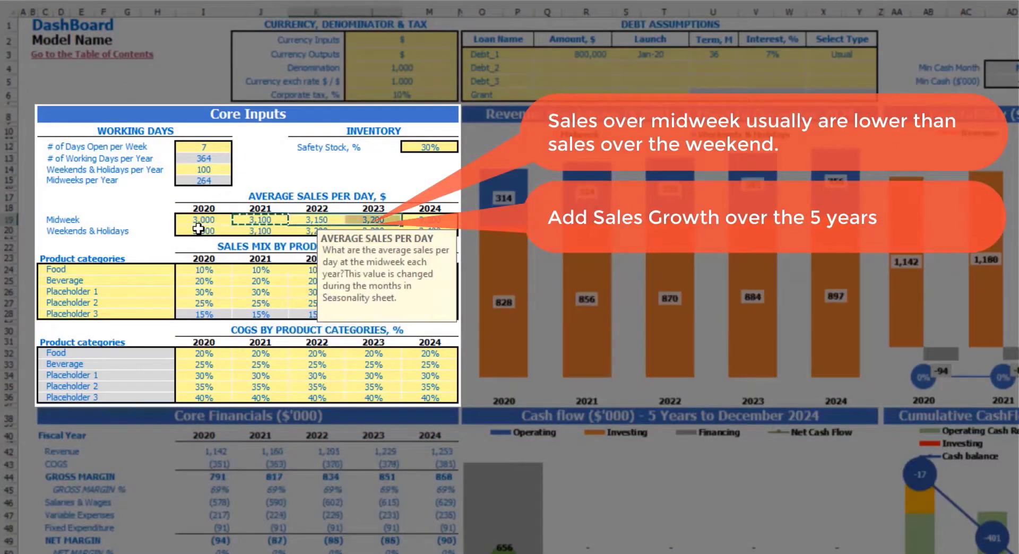
key(Left)
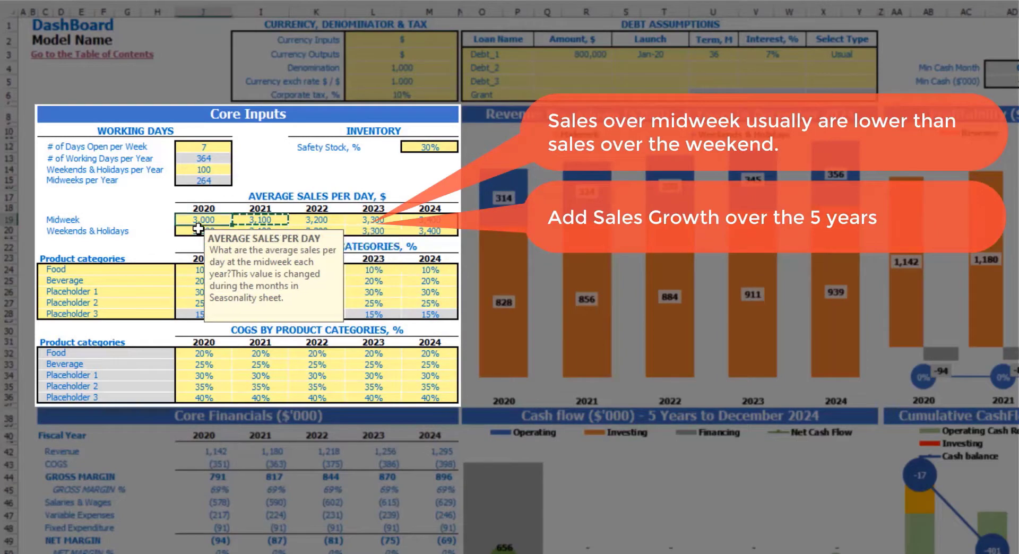
Set 2020 weekend and holiday daily sales to 5,000, growing by 200 each year through 2024.
key(Down)
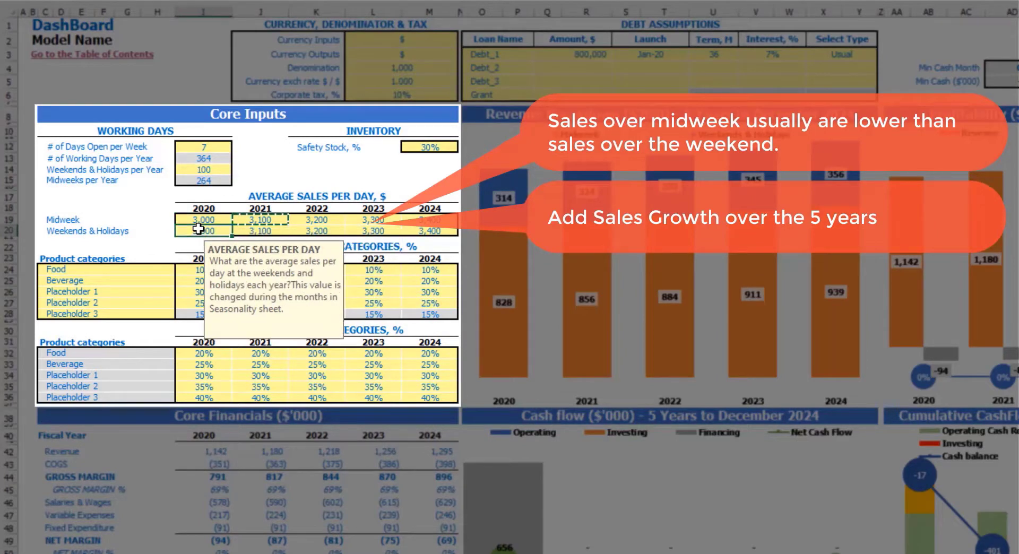
double_click(199, 228)
text(5000)
key(Tab)
text(=)
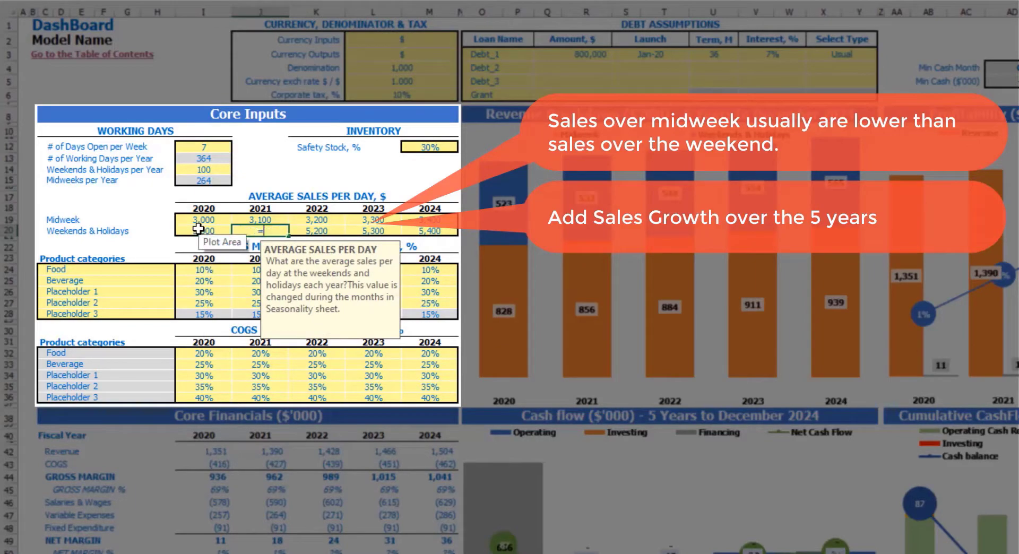
click(199, 228)
text(+100)
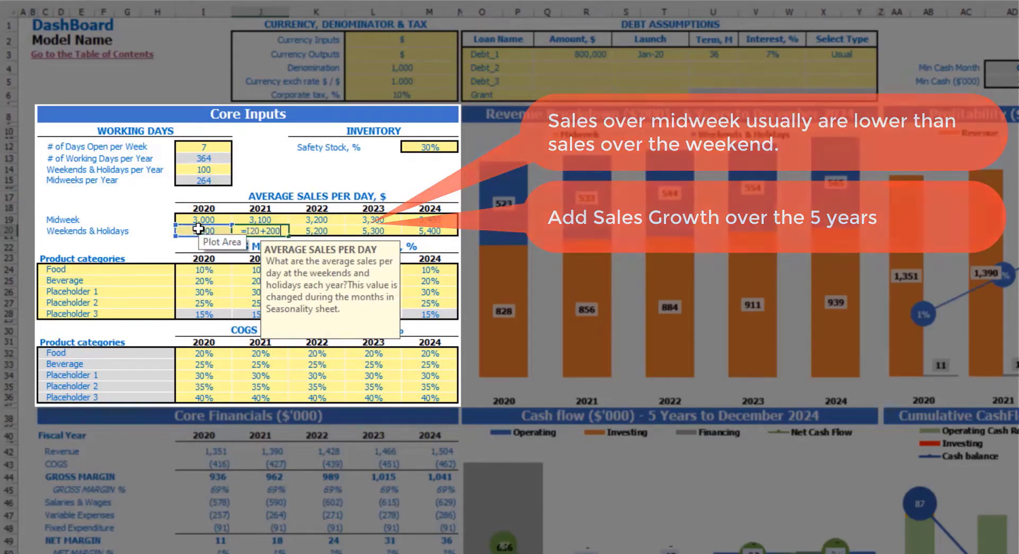
key(Return)
key(shift+Right)
key(ctrl+v)
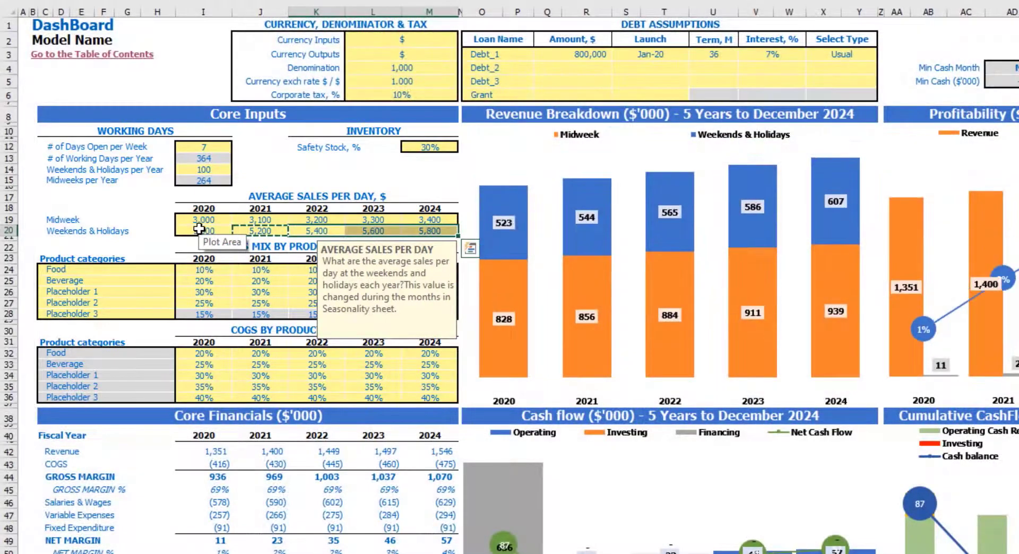
click(160, 220)
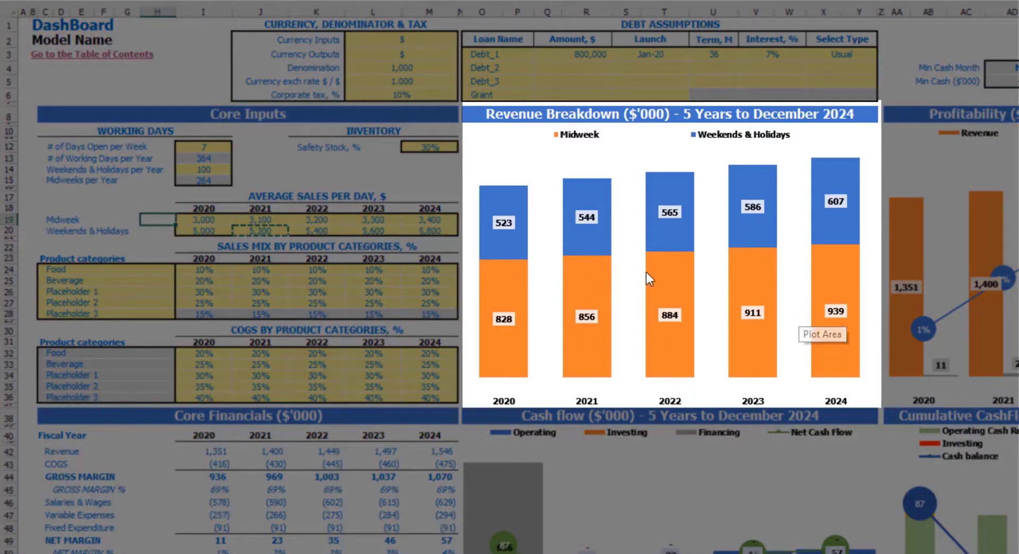
mouse_move(610, 268)
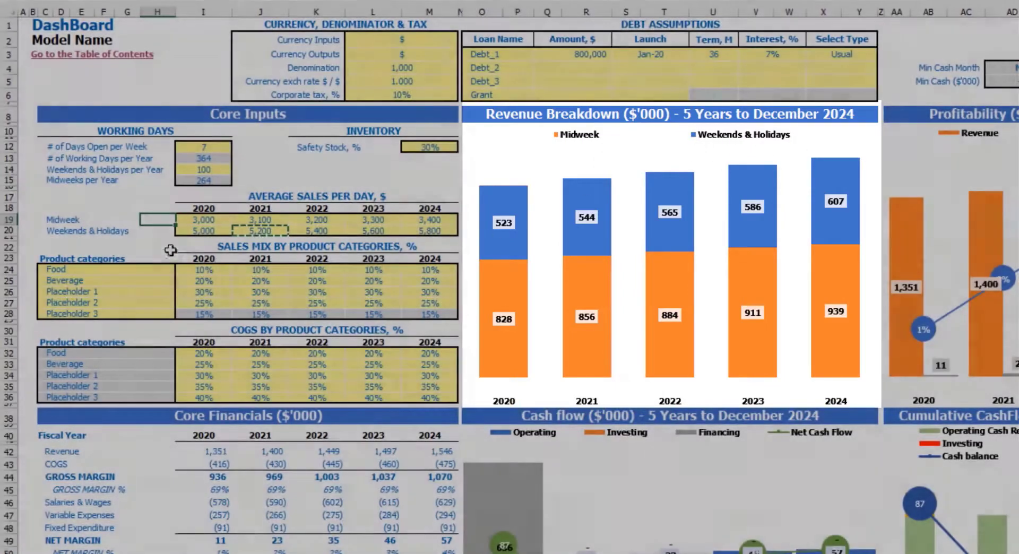
click(148, 243)
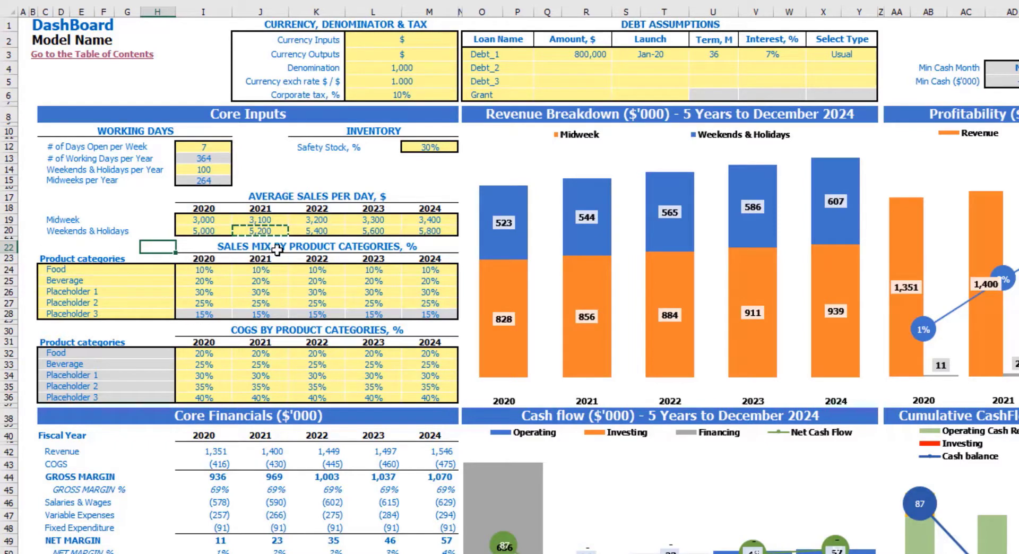
Look over the Food and placeholder product category names in the sales mix.
drag(85, 268, 91, 313)
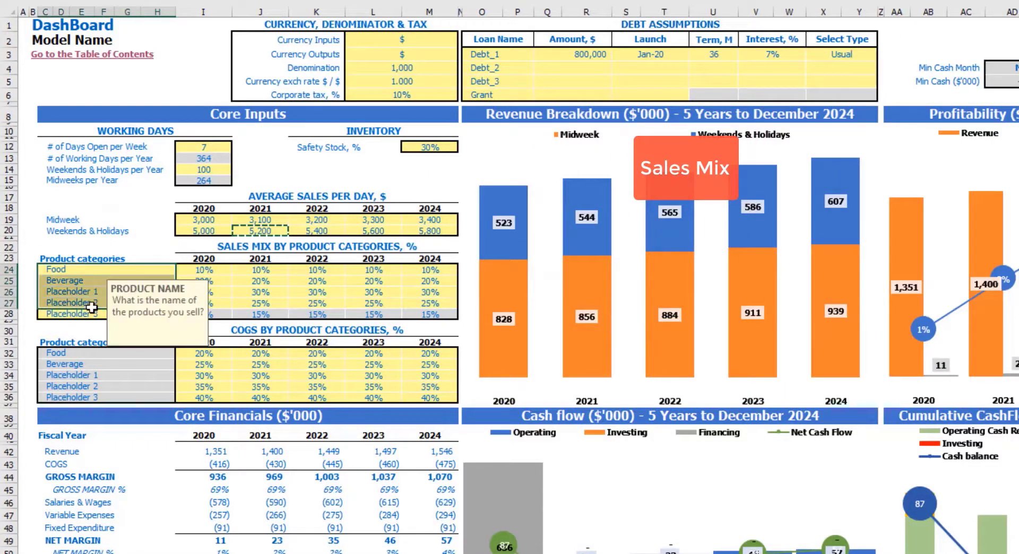
click(93, 245)
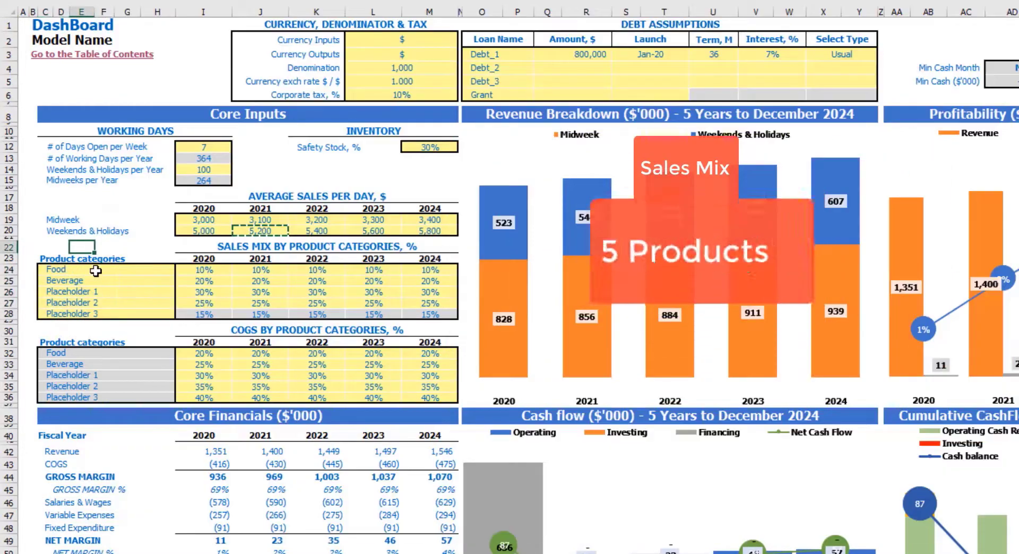
click(96, 271)
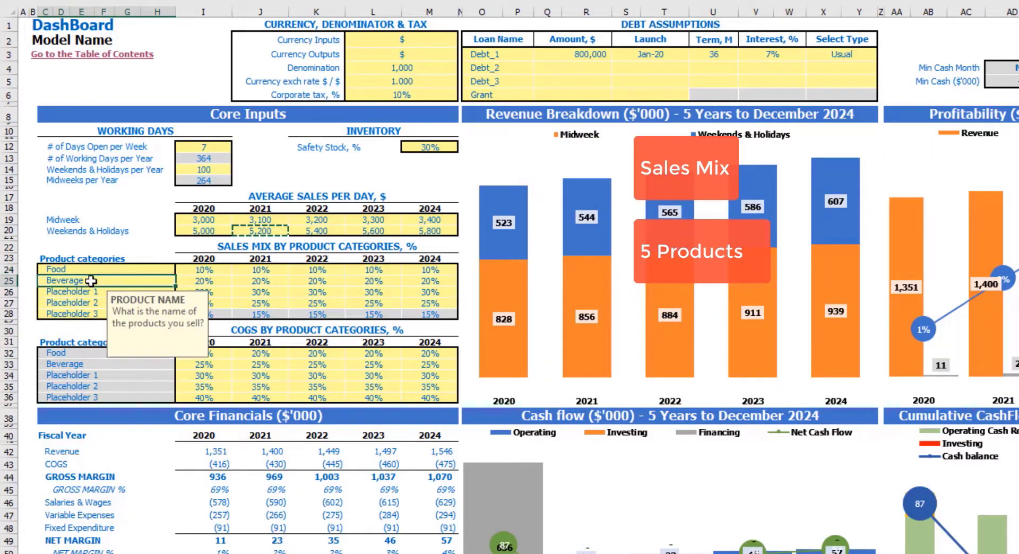
drag(79, 292, 77, 313)
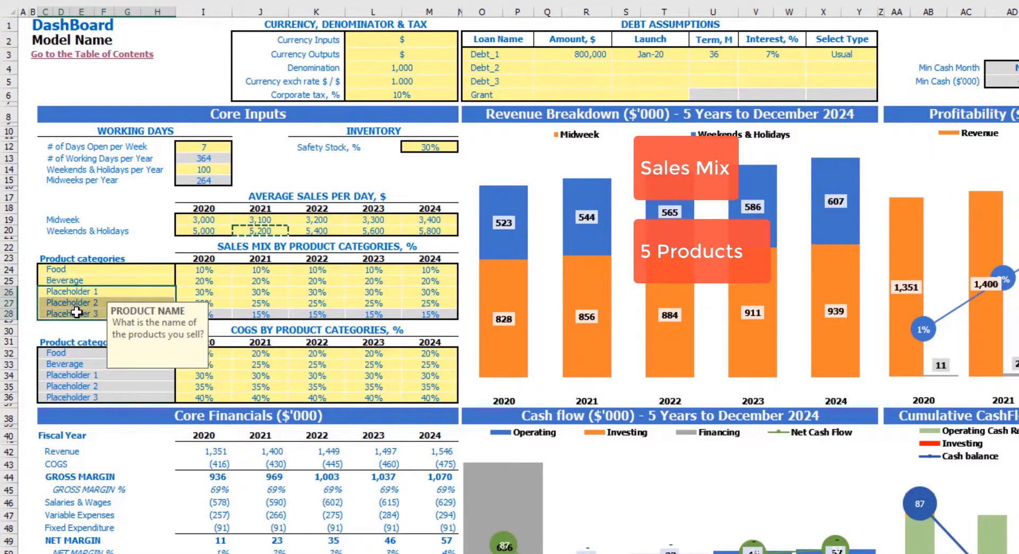
click(157, 239)
Test an 80% 2020 Food share, inspect the Placeholder 3 remainder, then undo it.
drag(203, 270, 177, 312)
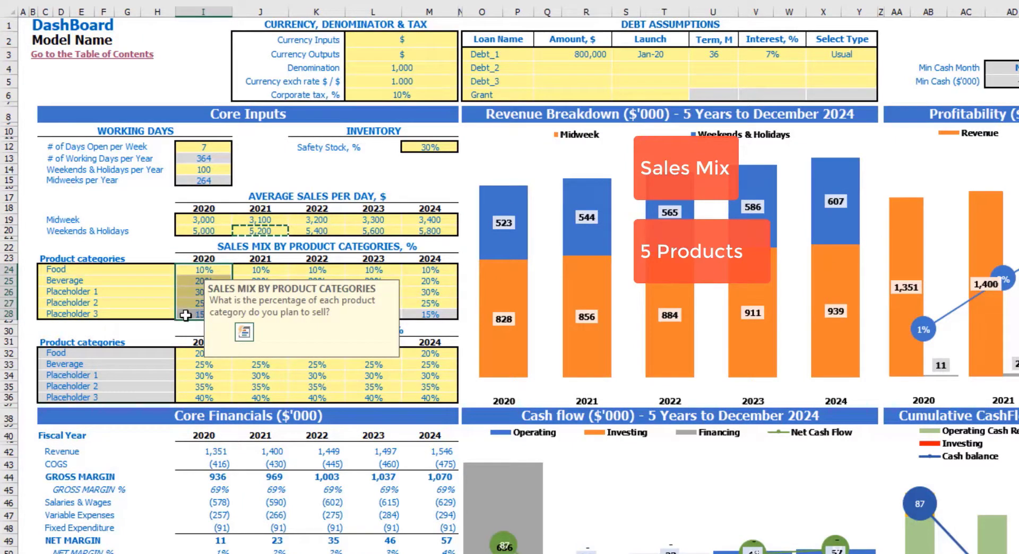
click(194, 271)
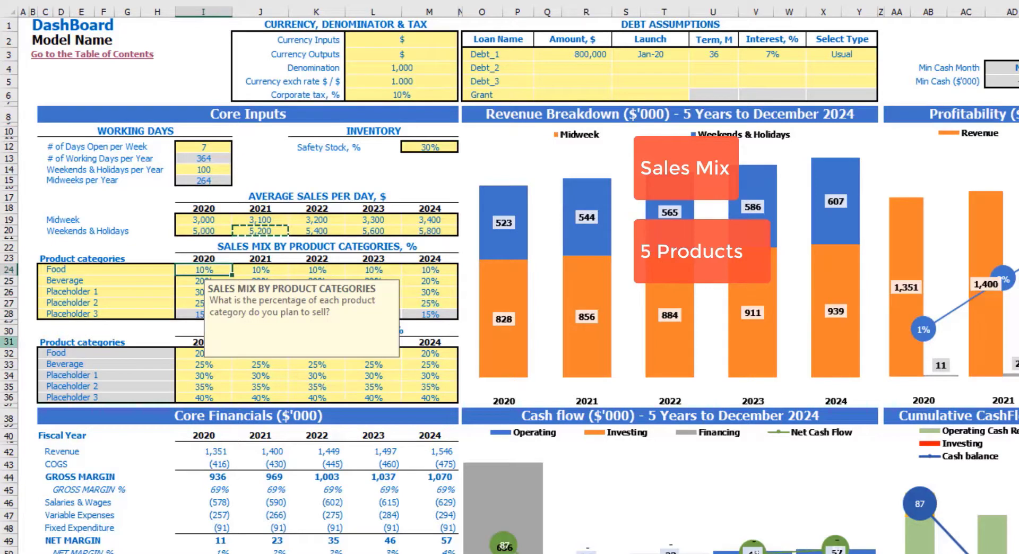
text(80)
key(Return)
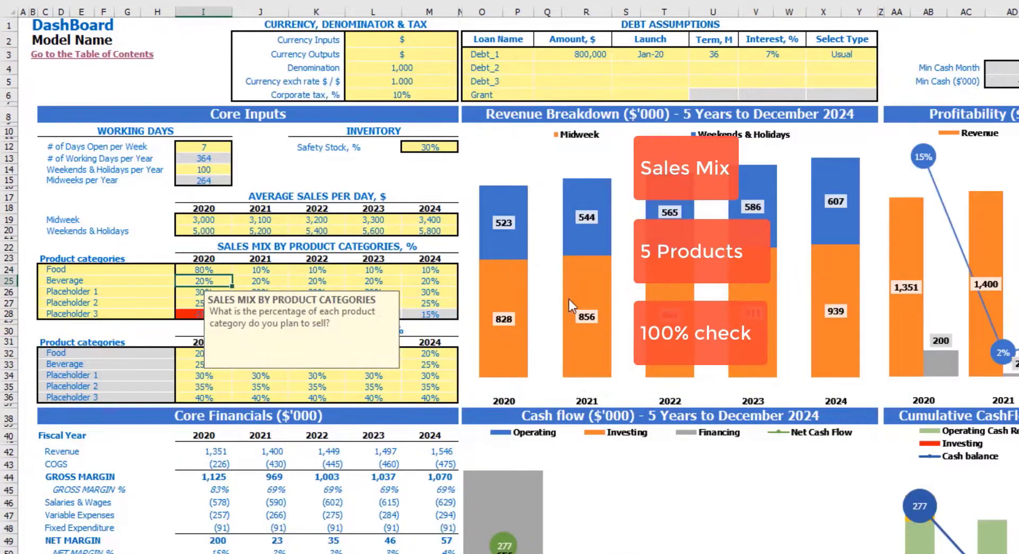
click(144, 246)
click(210, 313)
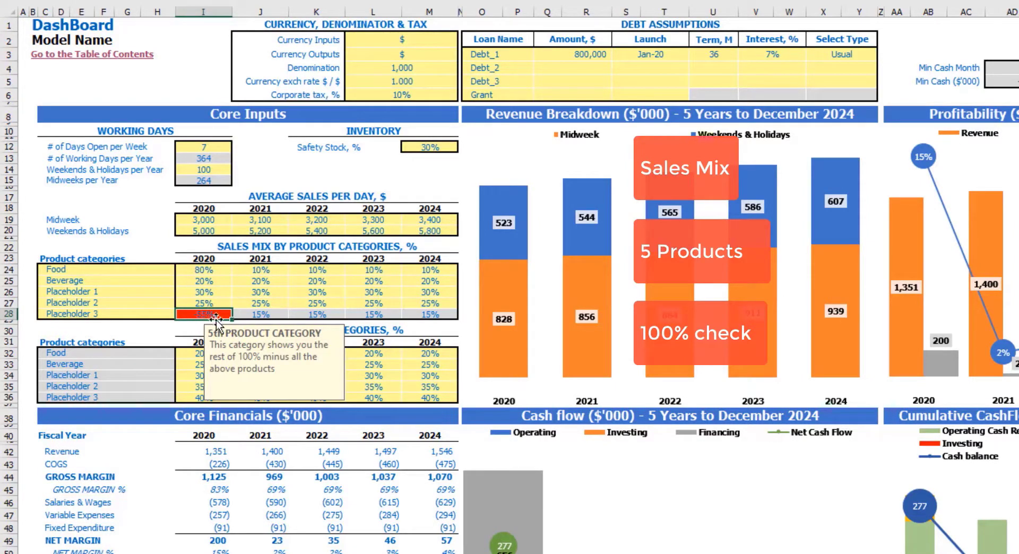
key(ctrl+z)
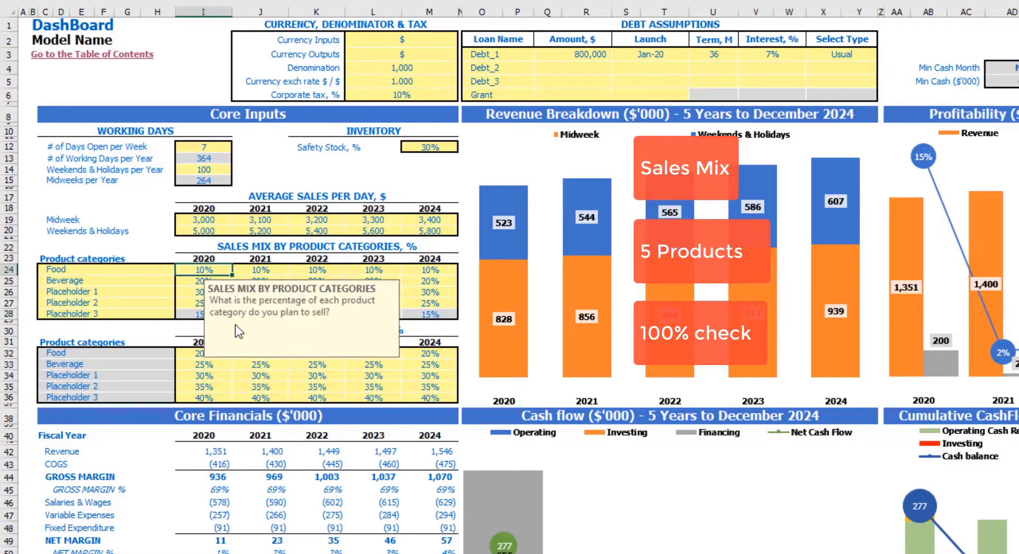
click(157, 219)
Review Placeholder 3 shares and 2020–2024 COGS percentages, then switch to the Revenue sheet.
drag(215, 311, 430, 314)
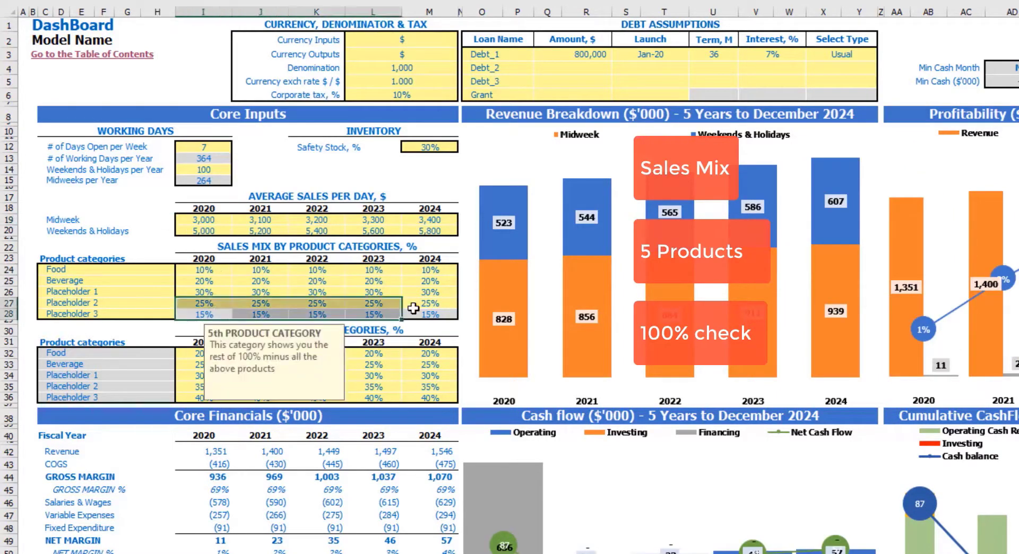
click(206, 316)
key(Right)
key(Right)
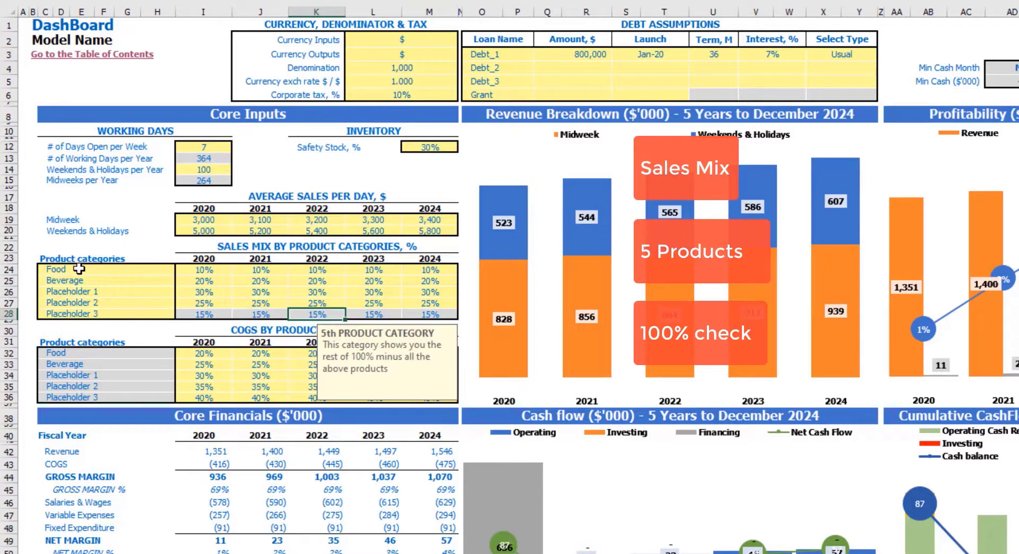
click(47, 332)
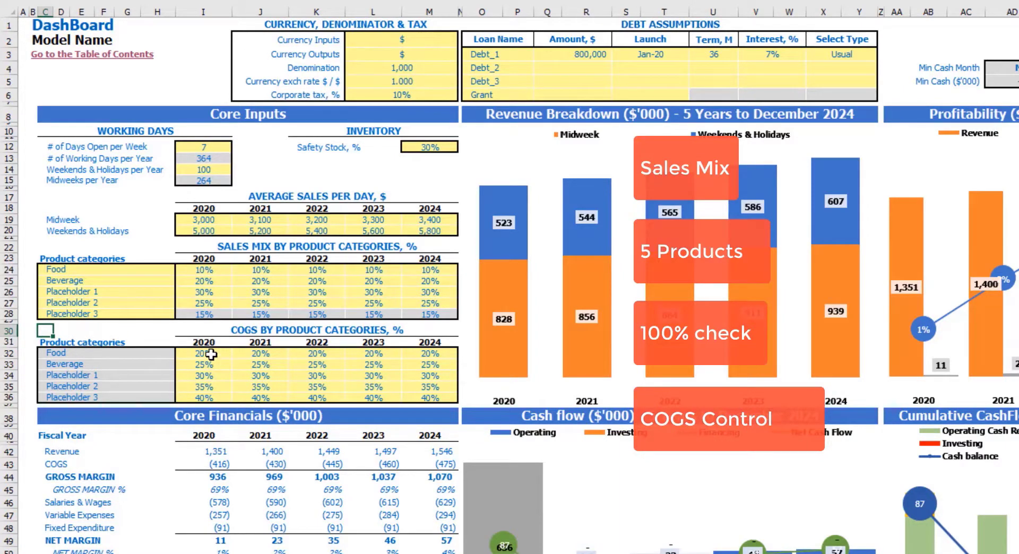
drag(211, 354, 212, 396)
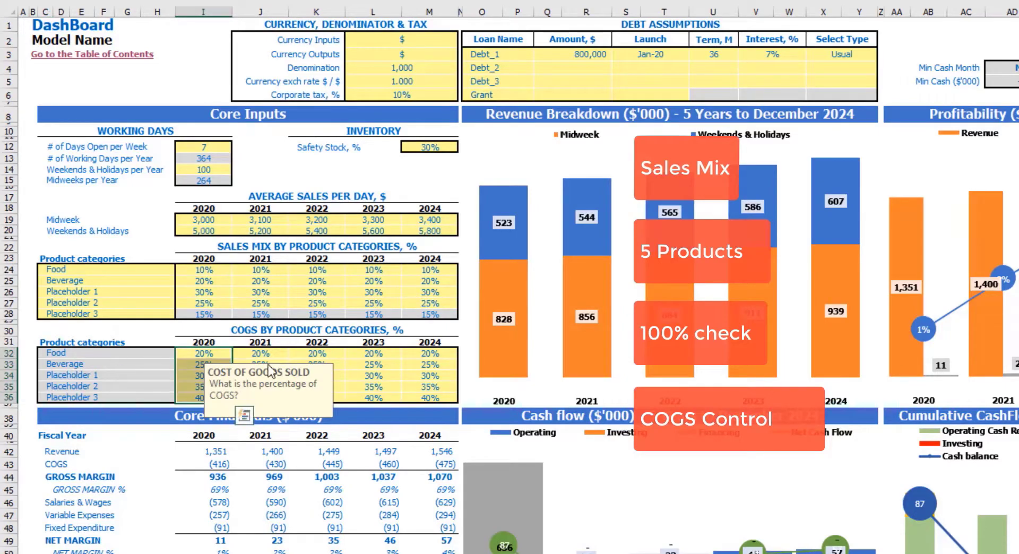
drag(260, 353, 443, 399)
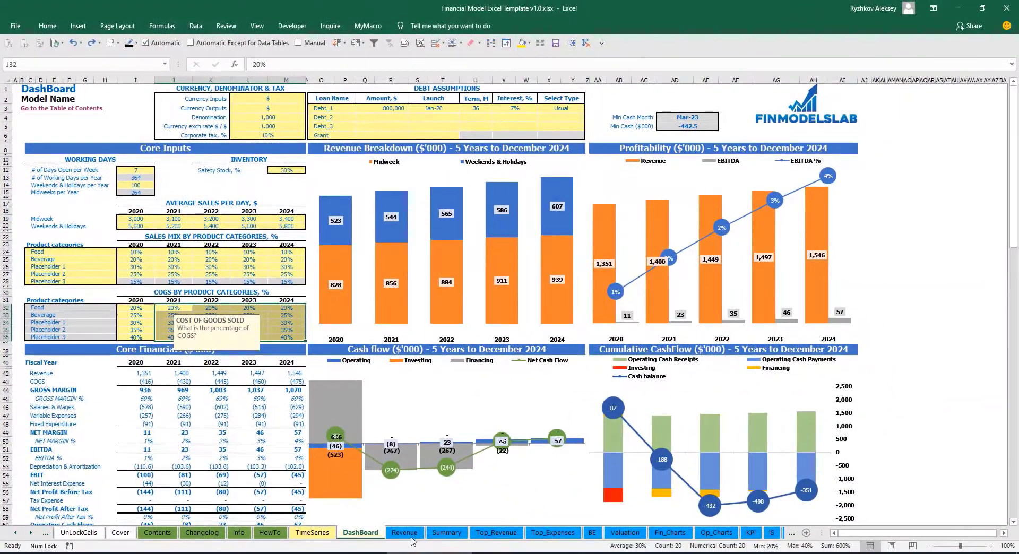
click(405, 533)
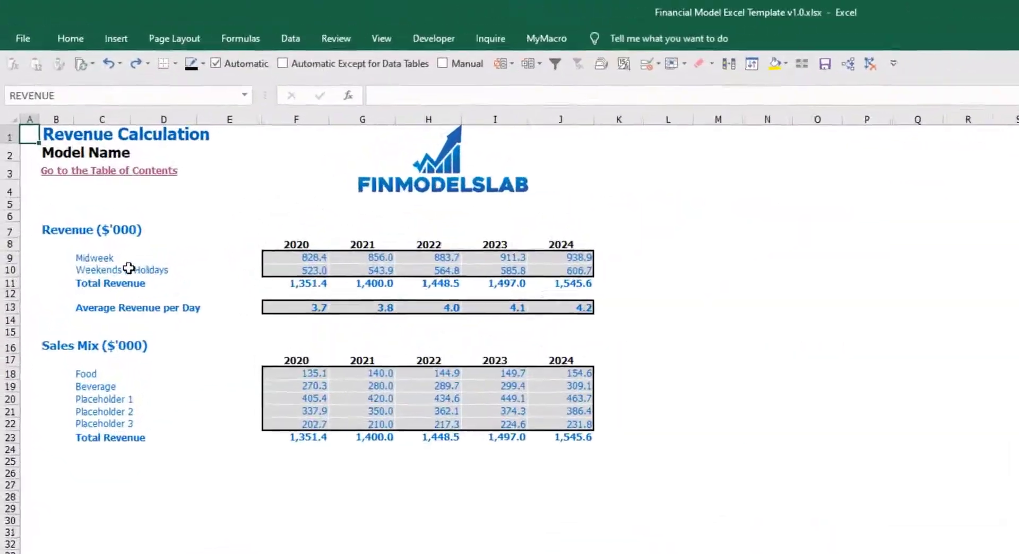
Review the Midweek and Weekend labels, Total Revenue, Average Revenue per Day and Sales Mix rows.
click(56, 175)
click(87, 282)
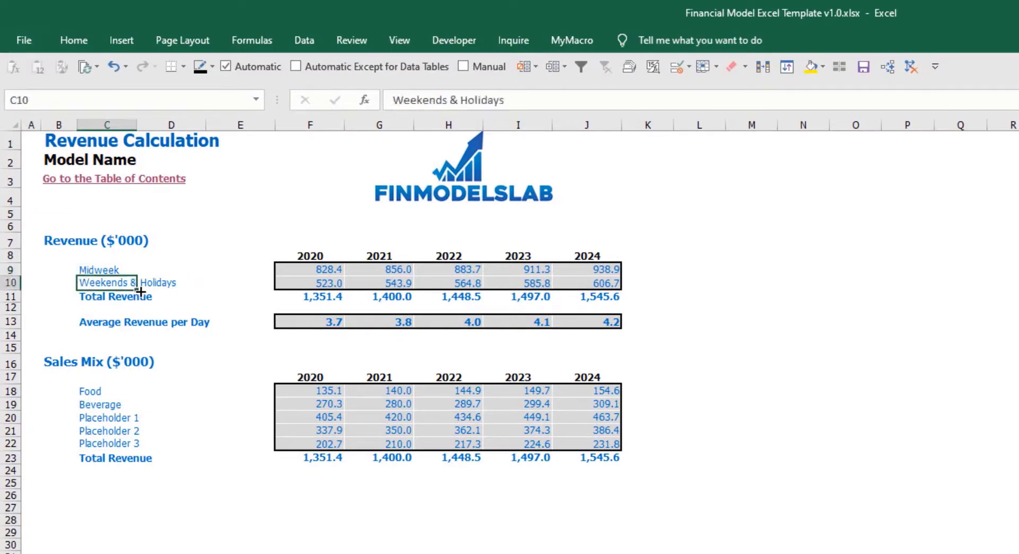
drag(316, 296, 600, 296)
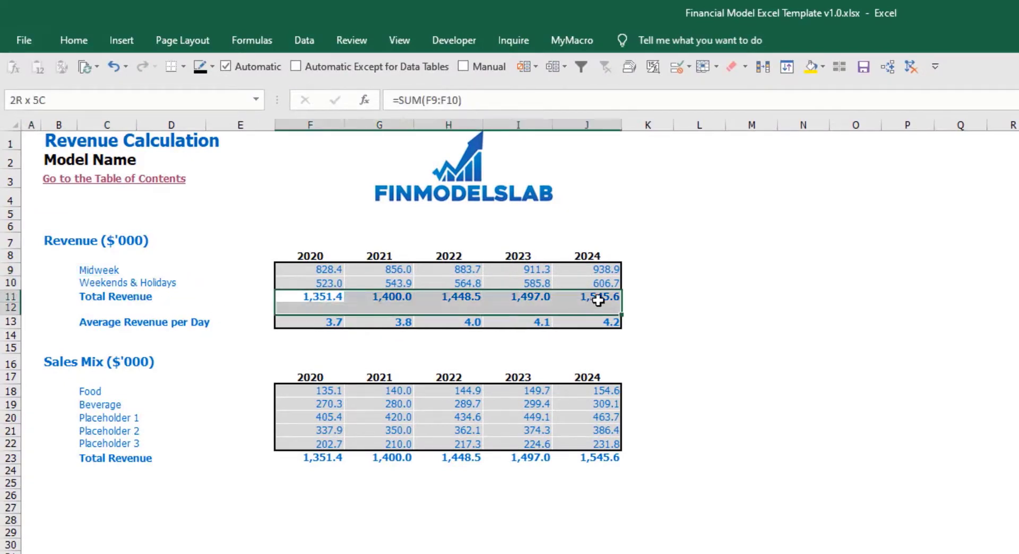
drag(299, 322, 573, 322)
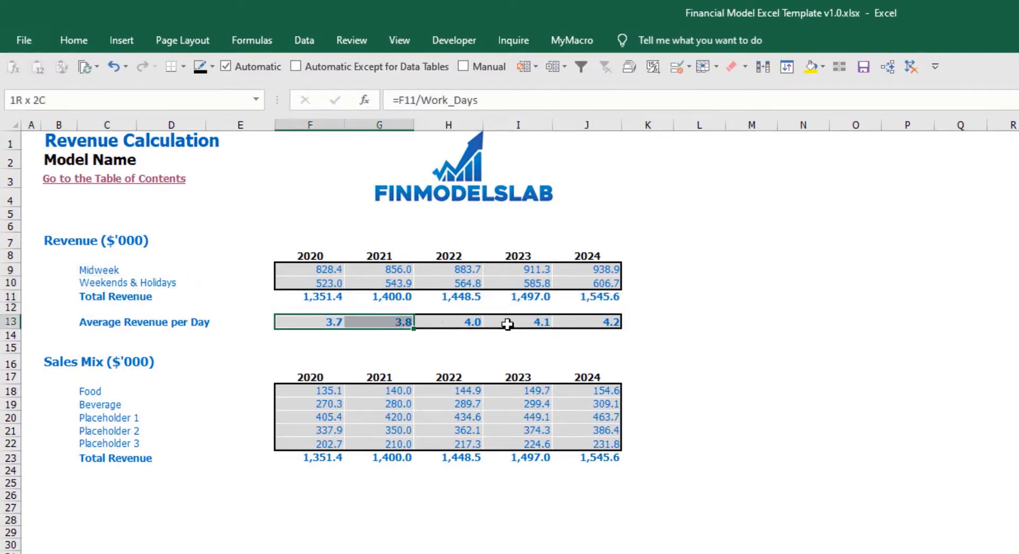
drag(294, 393, 575, 441)
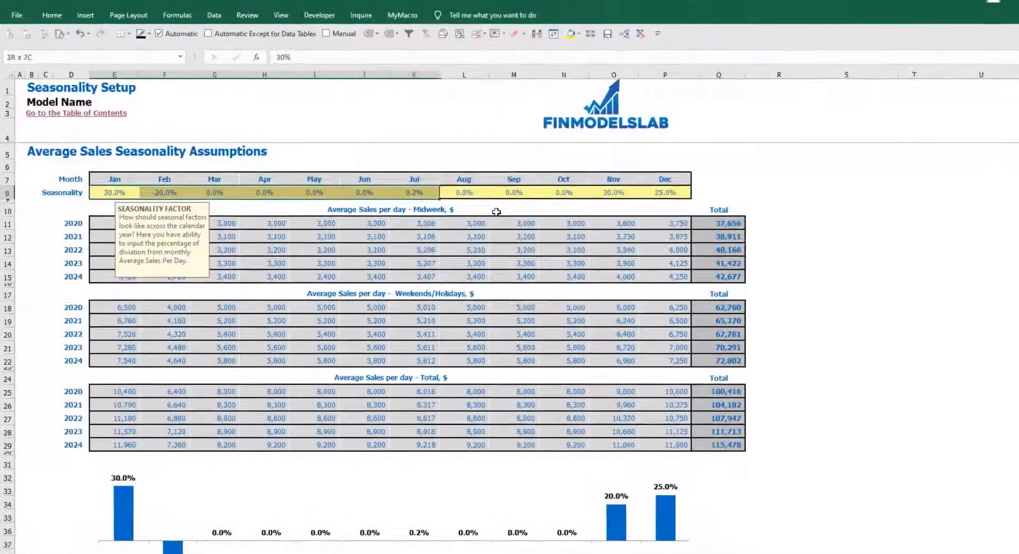
Inspect the January, February and March seasonality percentages.
click(718, 167)
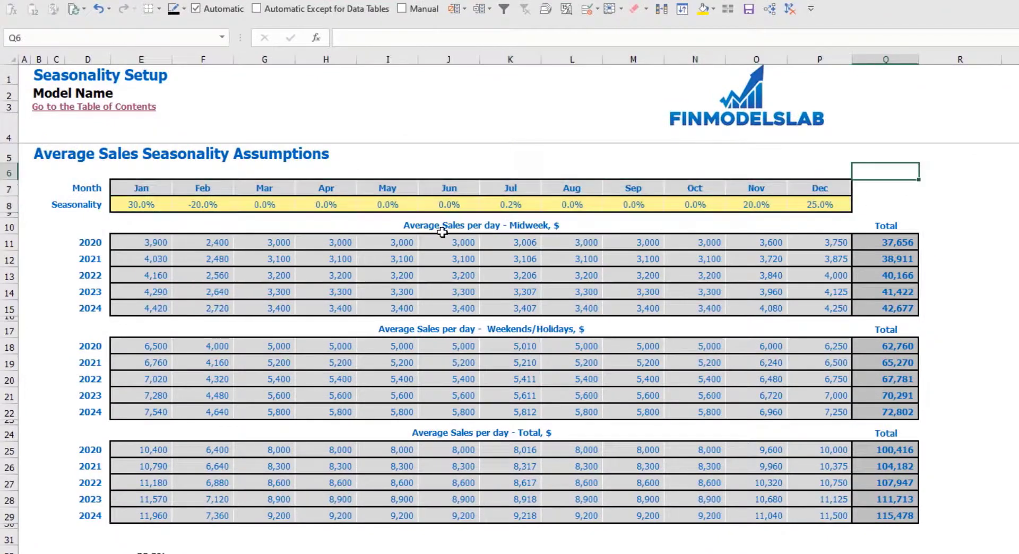
click(124, 202)
click(389, 162)
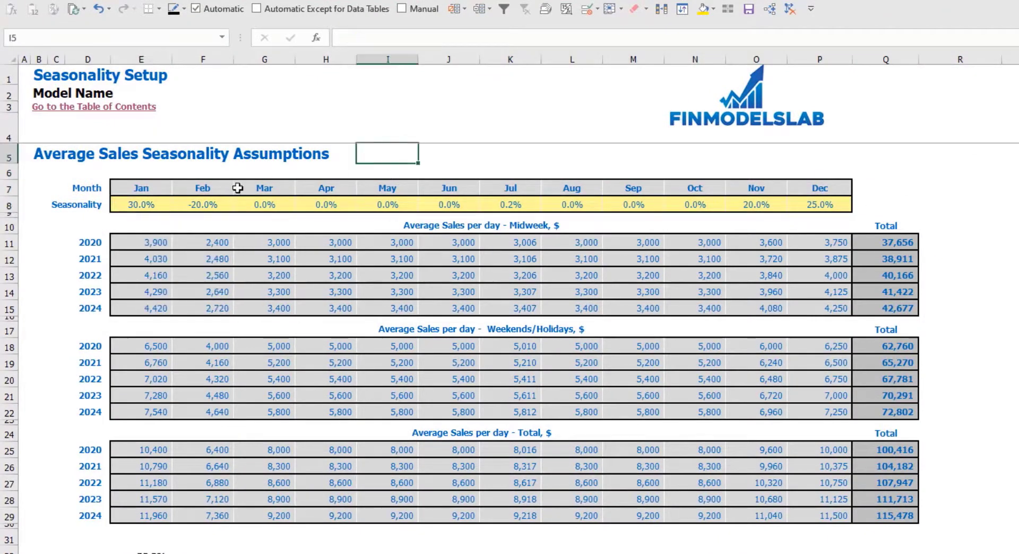
click(168, 204)
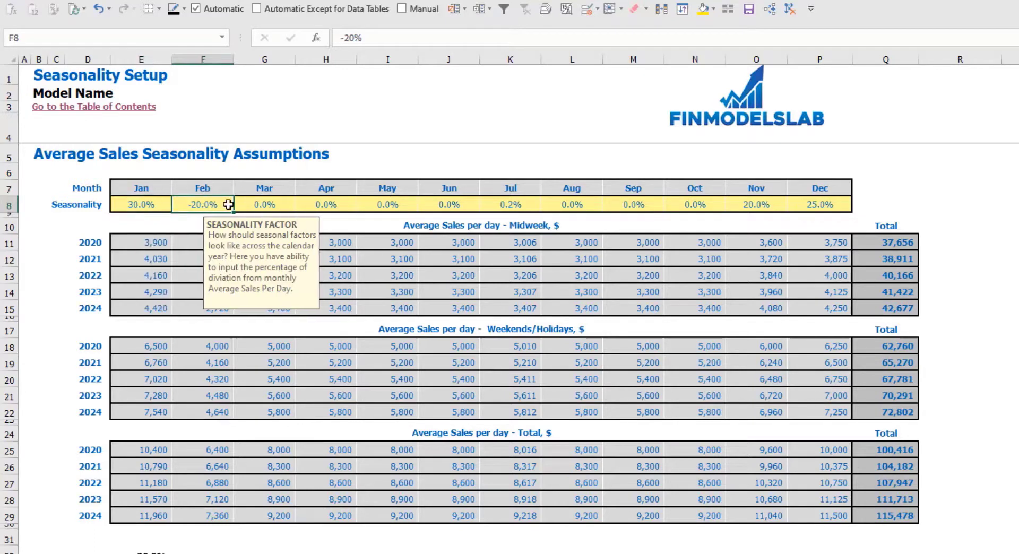
click(207, 202)
click(278, 204)
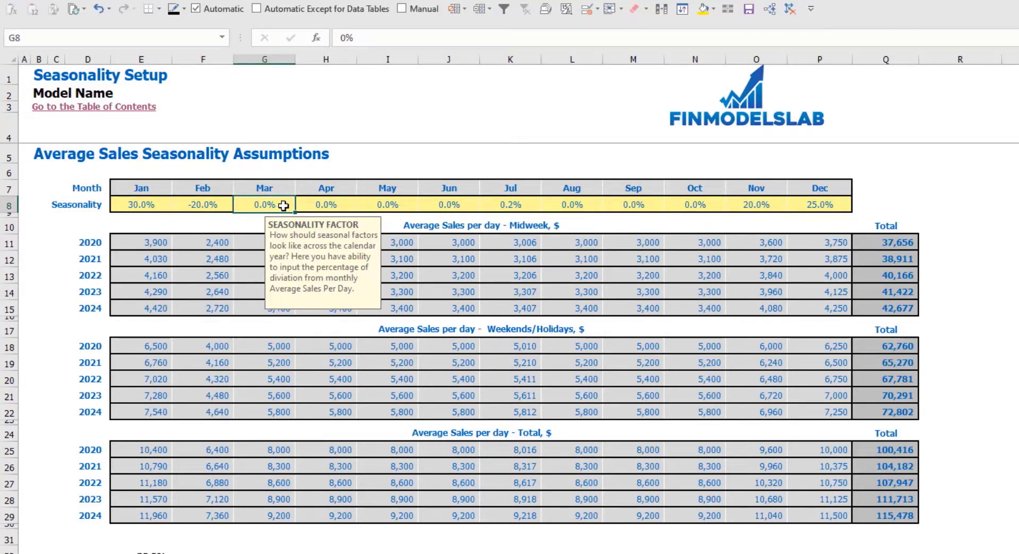
click(1004, 239)
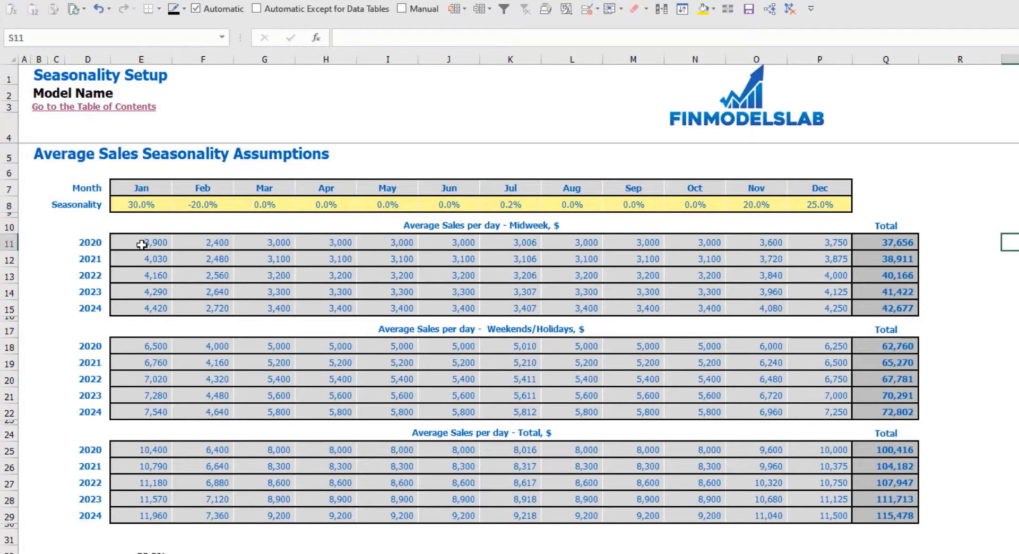
Select the Midweek daily sales table and the DashBoard average sales per day inputs.
drag(139, 235, 514, 286)
drag(766, 307, 828, 308)
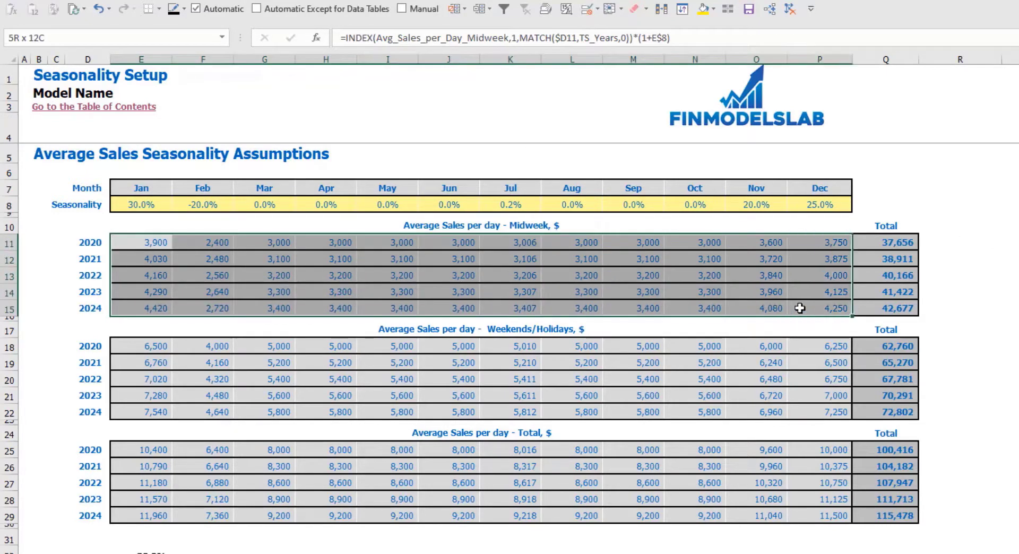
click(150, 204)
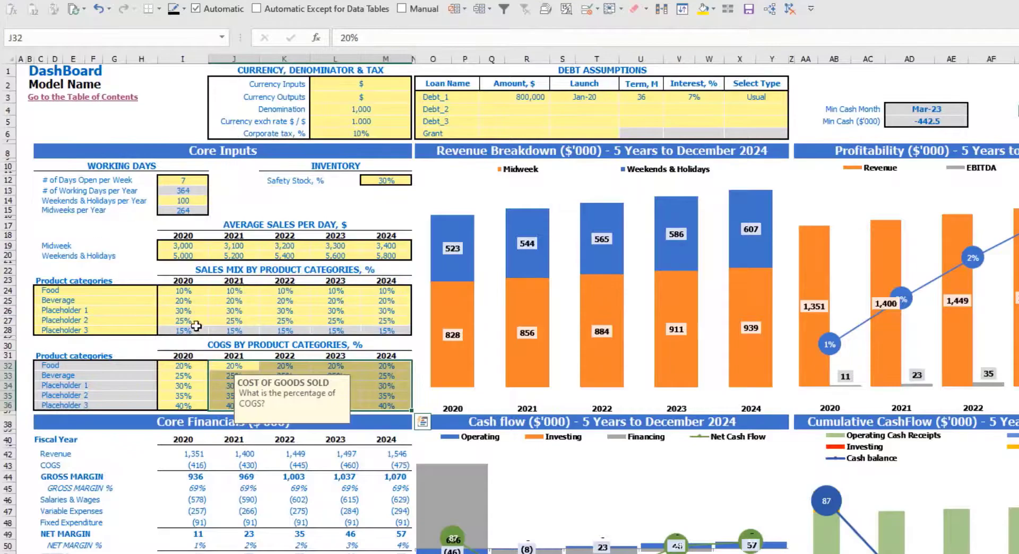
drag(175, 245, 380, 252)
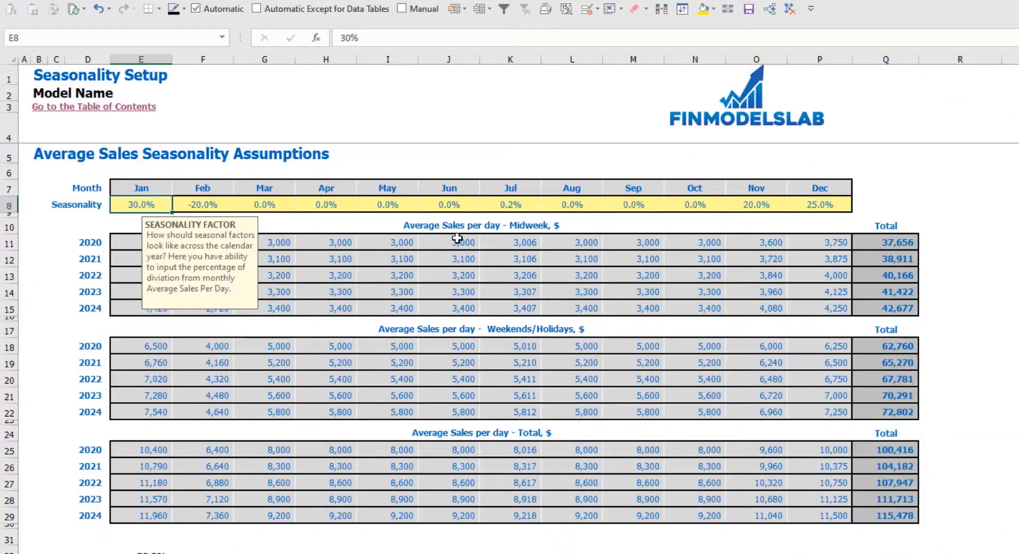
Select the Midweek and Total daily sales tables, then return to the DashBoard.
click(465, 232)
drag(466, 238, 507, 308)
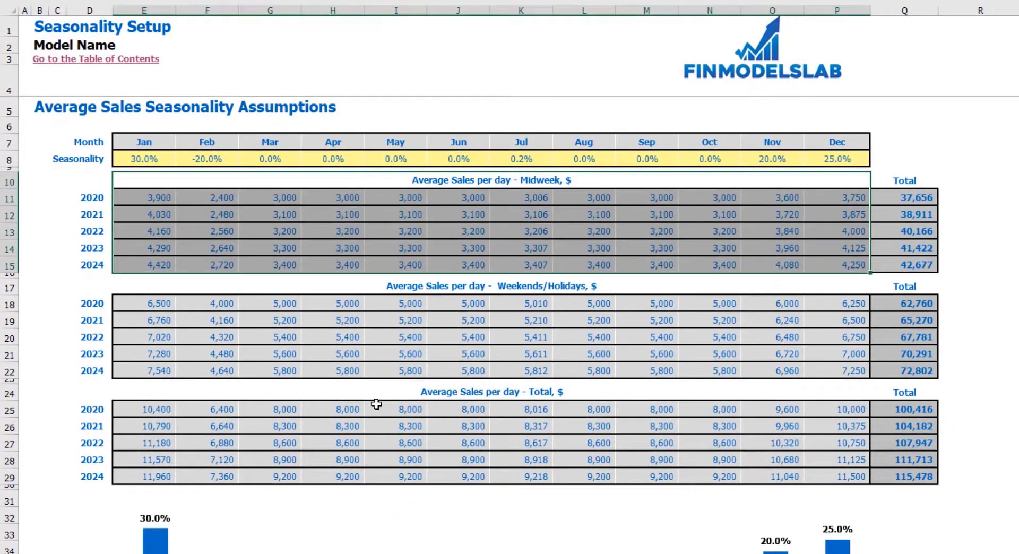
drag(376, 405, 545, 481)
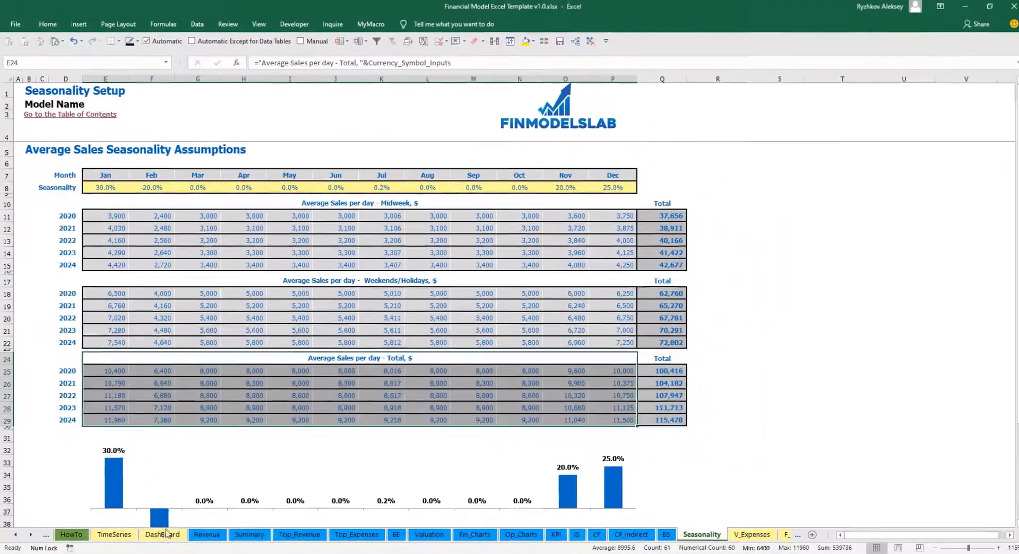
click(162, 532)
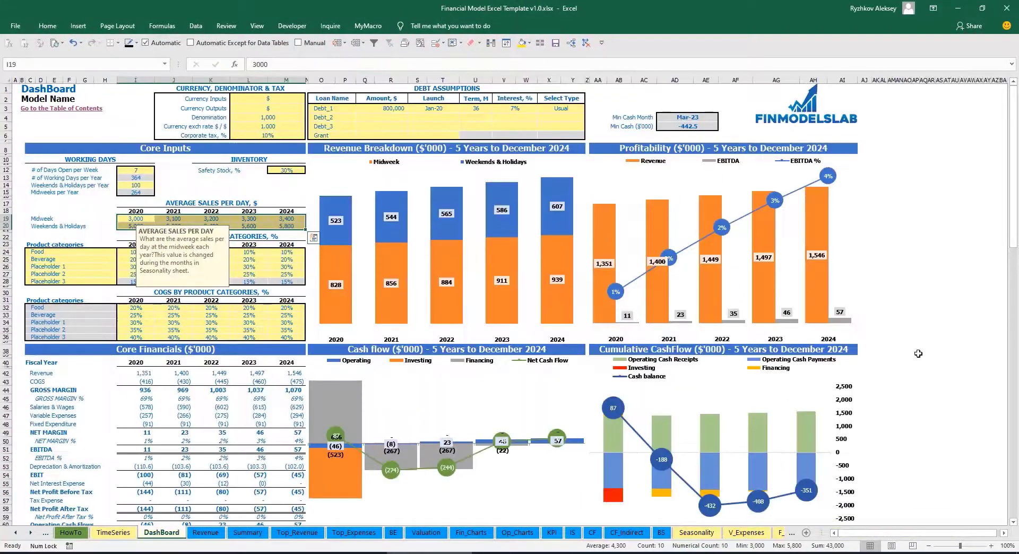
Dismiss the average sales input message and select the Core Financials figures.
click(963, 309)
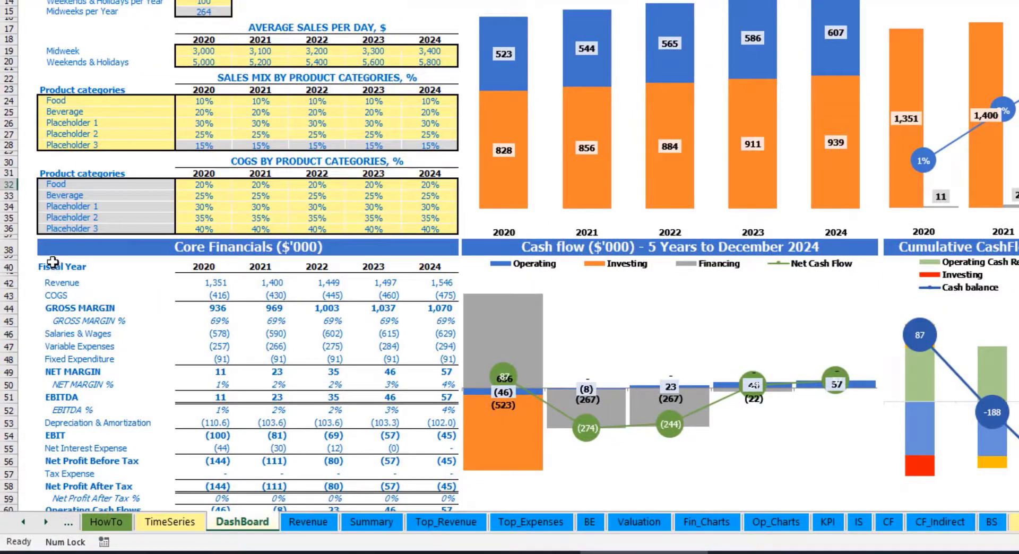
mouse_move(58, 267)
mouse_down()
mouse_move(328, 422)
mouse_move(445, 509)
mouse_up()
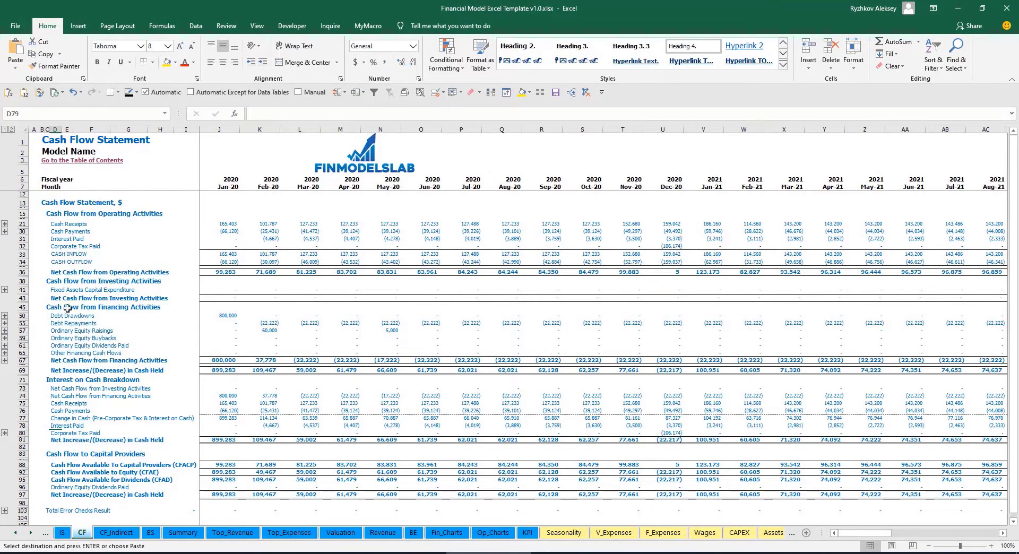
Switch to the Financial Statements Summary sheet.
click(129, 534)
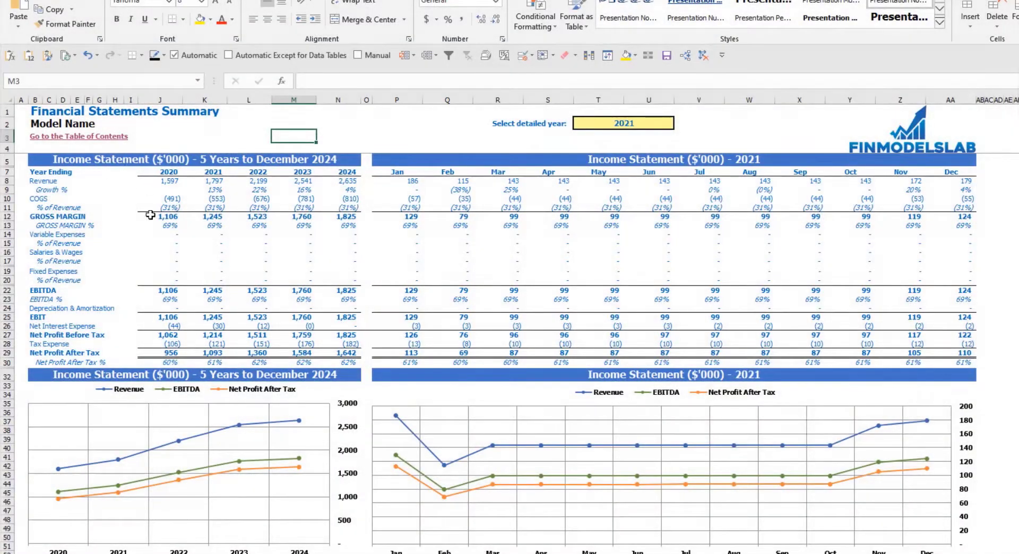
Scroll through the summary and select the five-year income statement chart.
scroll(176, 345, down, 10)
scroll(176, 345, down, 10)
scroll(177, 345, down, 5)
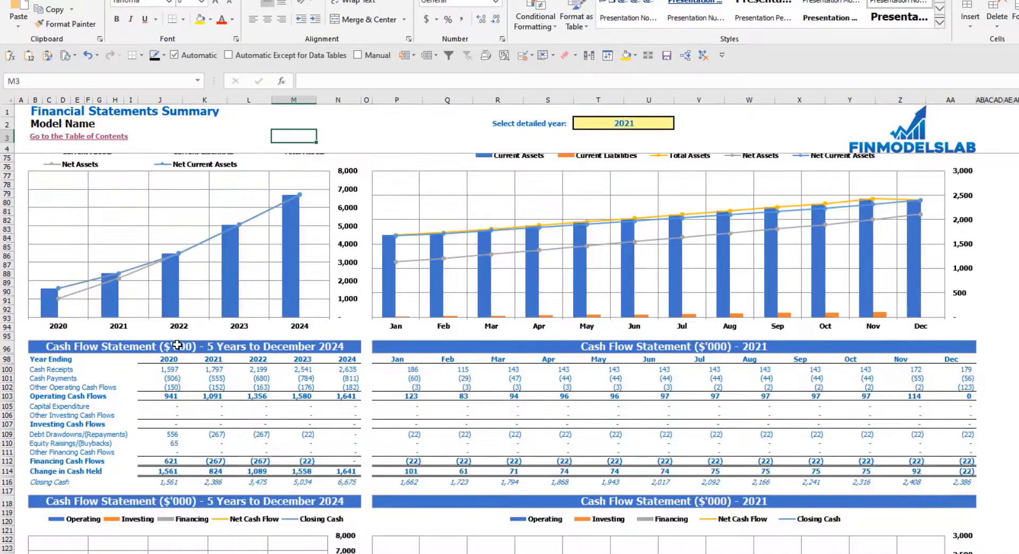
scroll(177, 345, up, 20)
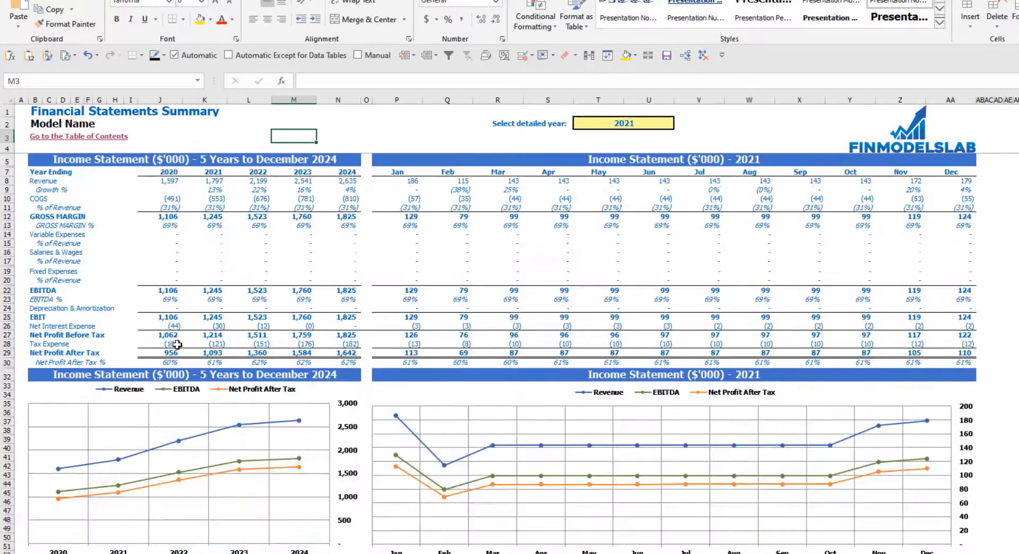
click(81, 386)
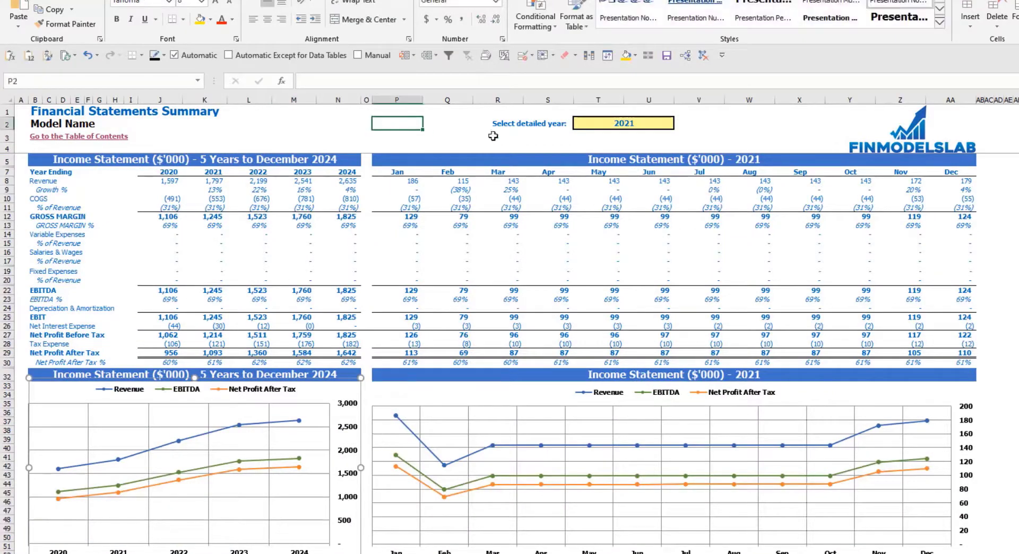
Set the detailed year to 2022 and review its monthly income statement figures.
click(635, 123)
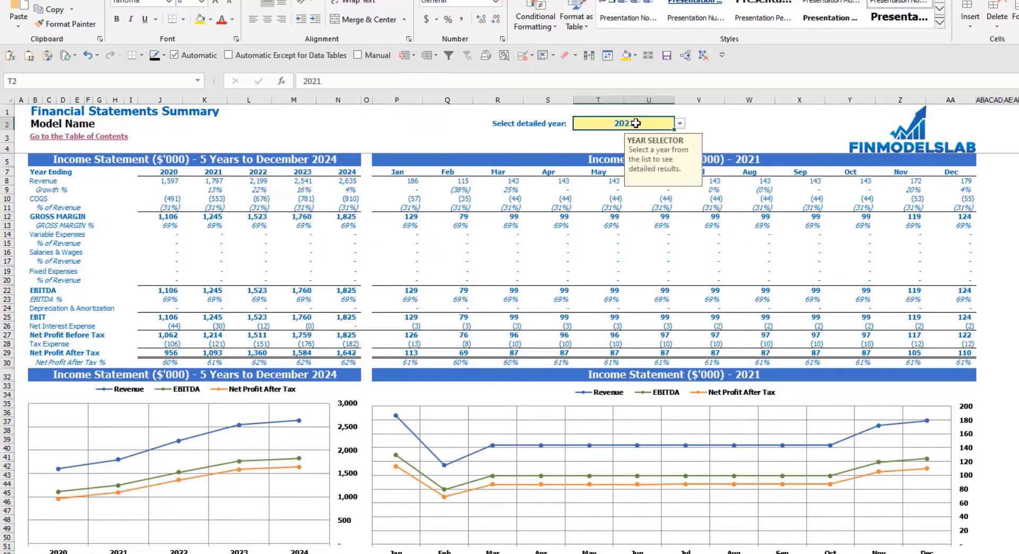
click(680, 123)
click(649, 149)
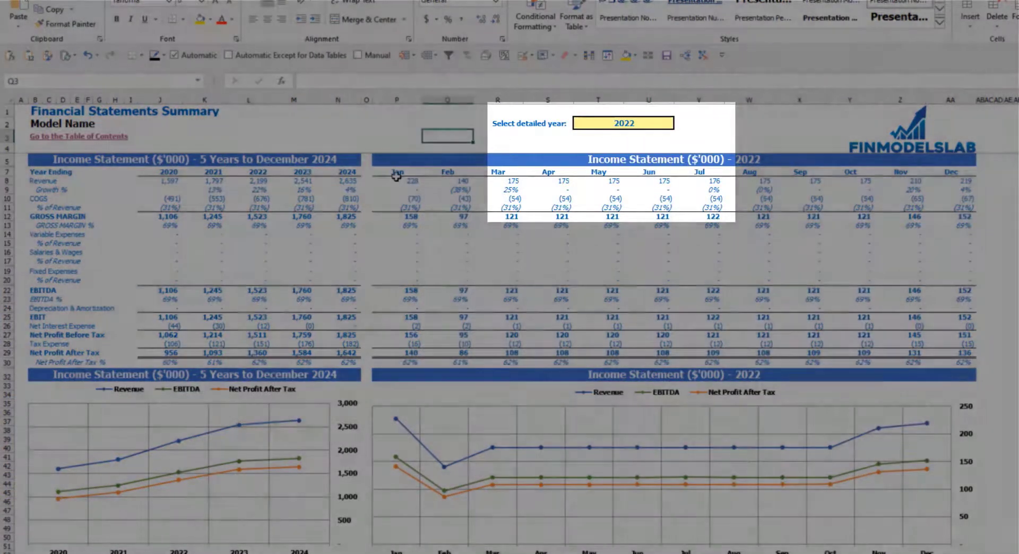
mouse_move(403, 181)
mouse_down()
mouse_move(913, 308)
mouse_move(958, 361)
mouse_up()
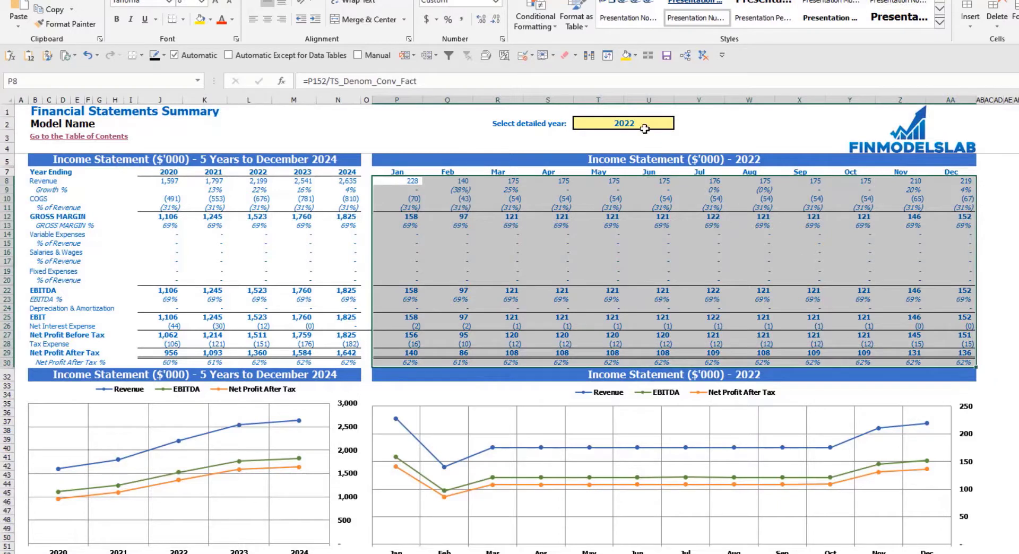
click(1015, 326)
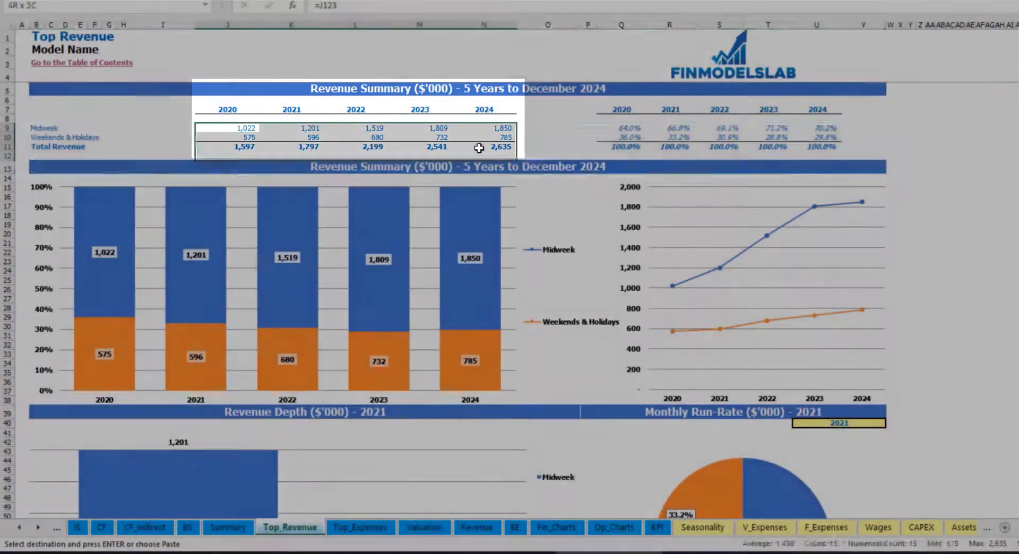
Review five-year revenue and shares, then set the Monthly Run-Rate year to 2022.
drag(235, 126, 484, 147)
drag(626, 131, 821, 146)
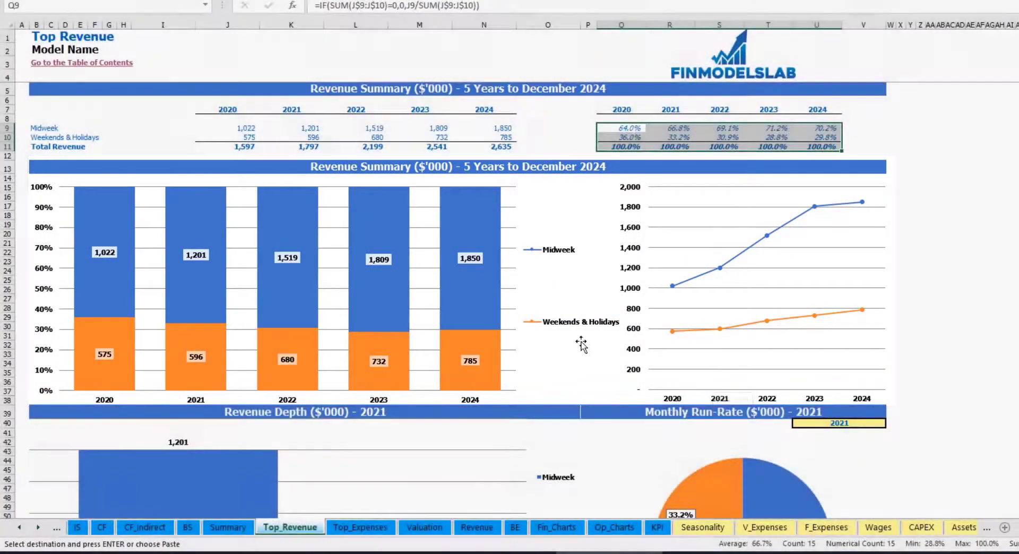
scroll(581, 344, down, 7)
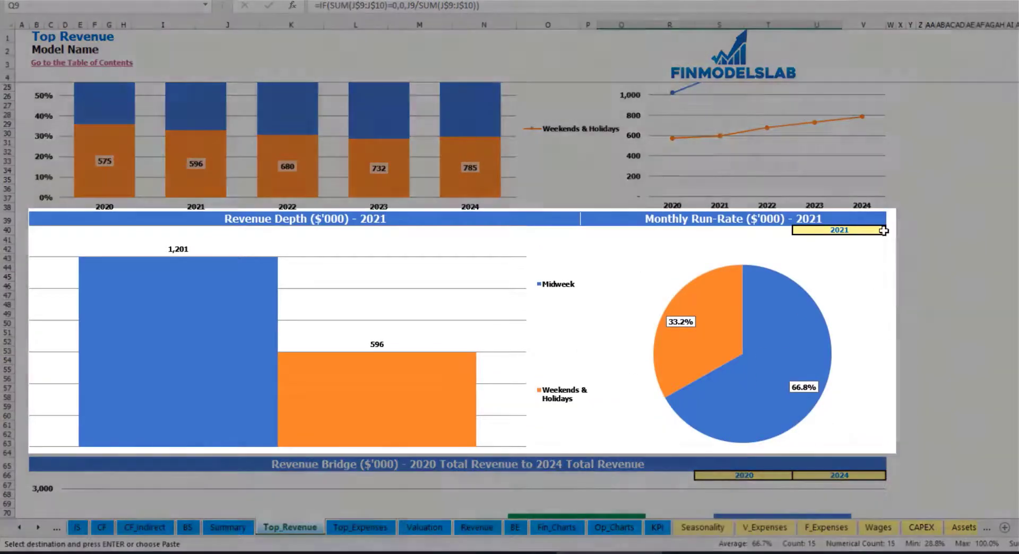
click(883, 230)
click(891, 232)
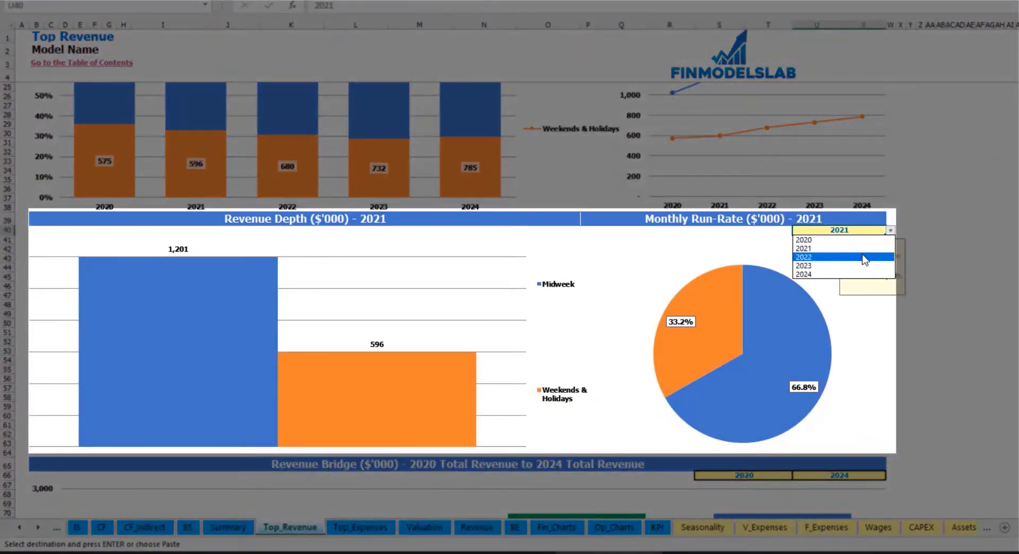
click(866, 257)
click(667, 223)
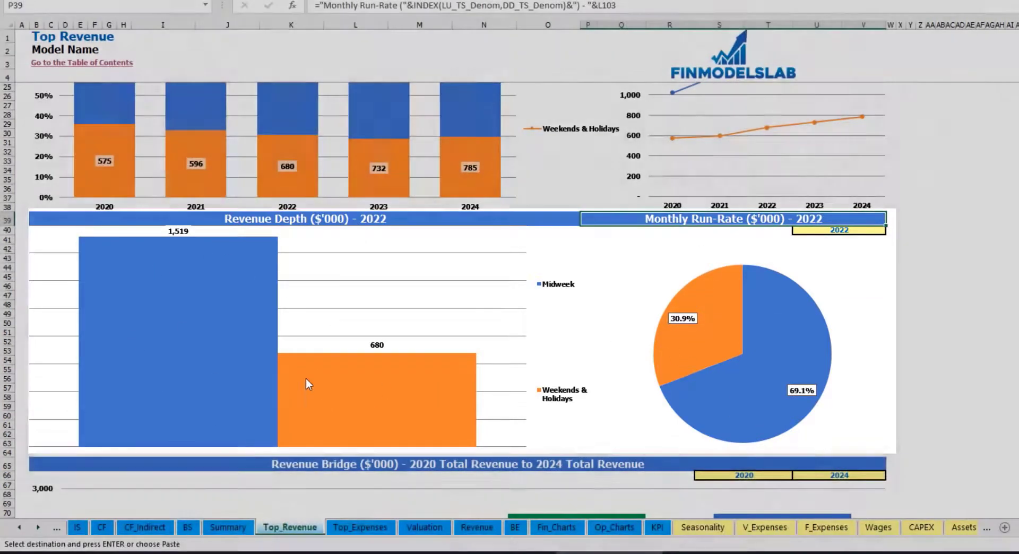
Set the revenue bridge to run from 2021 to 2023.
mouse_move(310, 388)
scroll(312, 385, down, 6)
scroll(312, 385, down, 4)
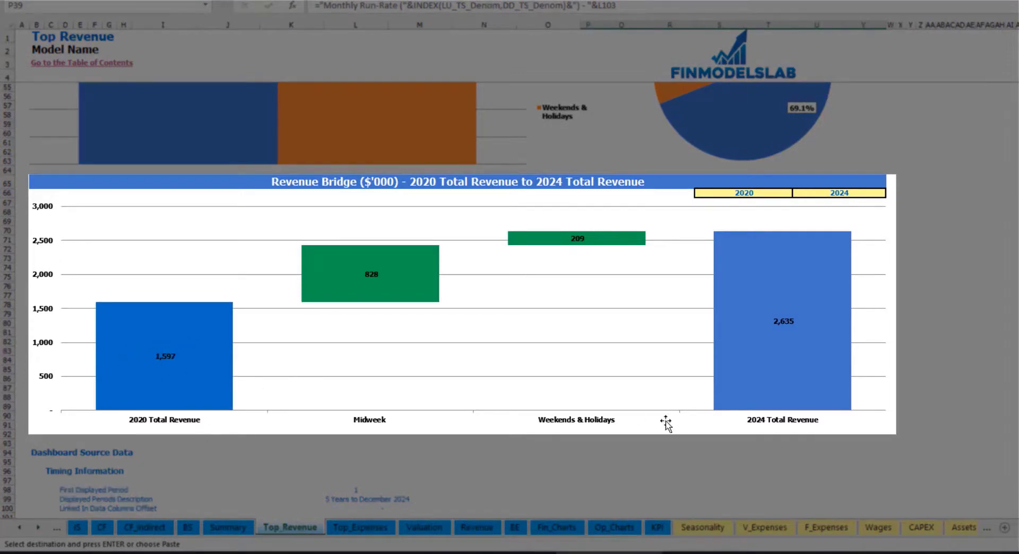
click(790, 194)
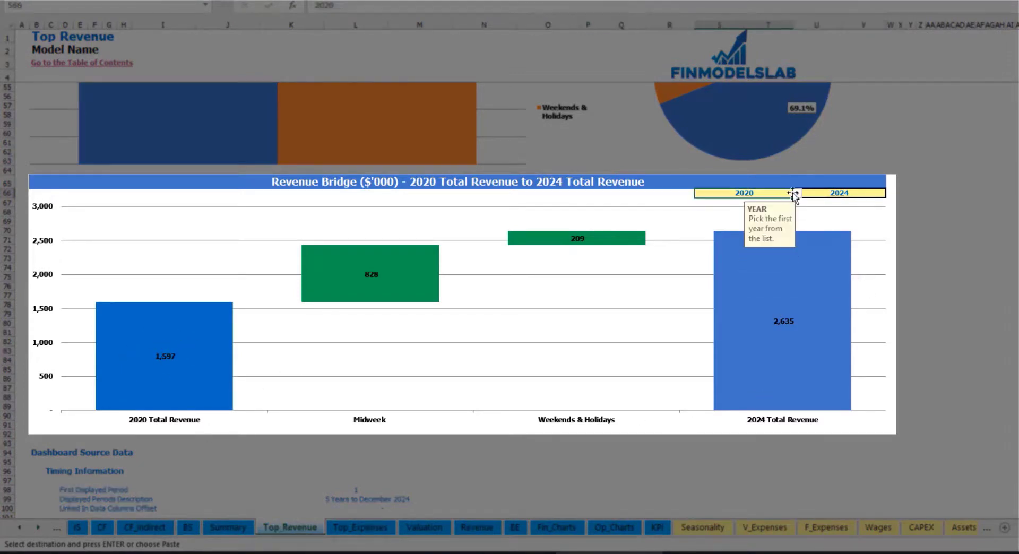
click(798, 193)
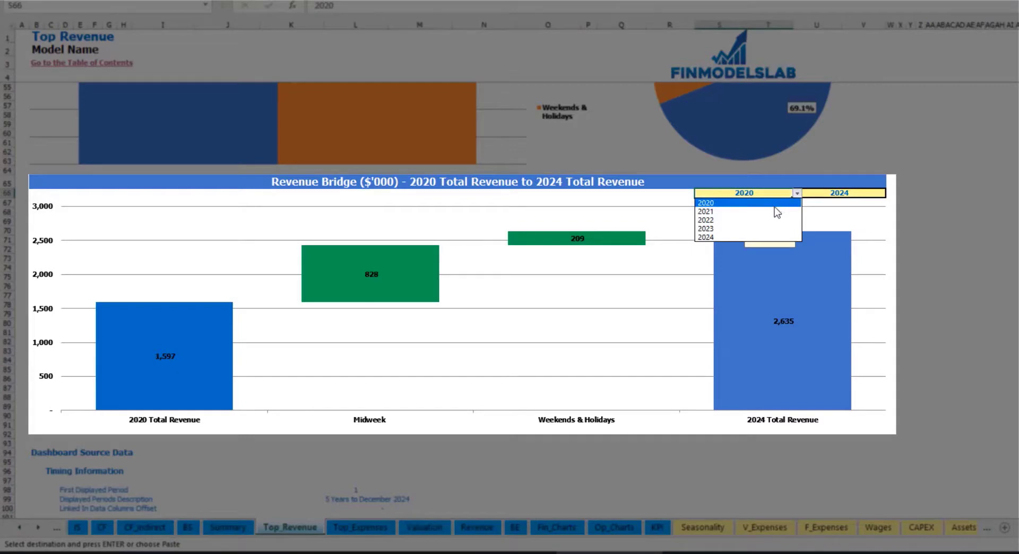
click(777, 211)
click(889, 193)
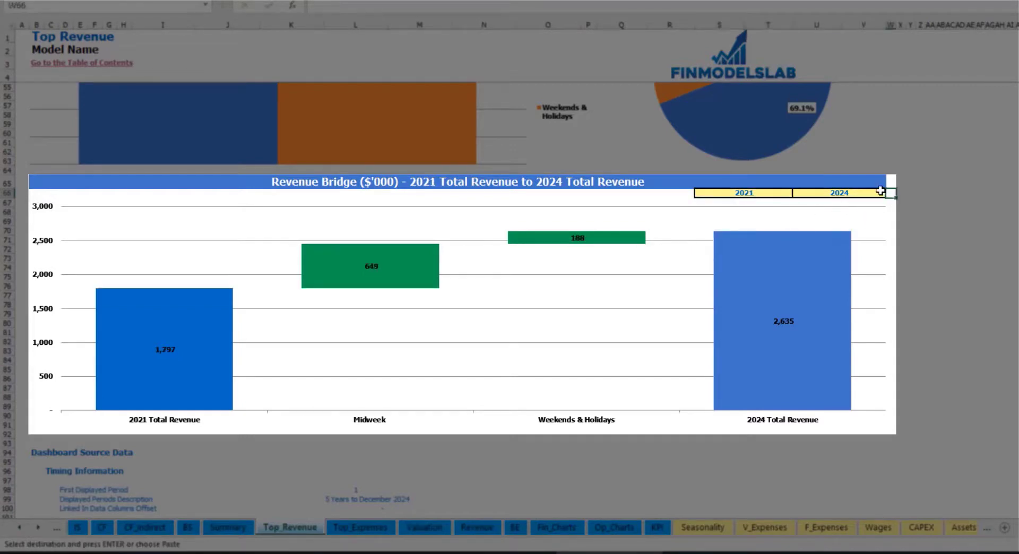
click(878, 192)
click(891, 193)
click(860, 229)
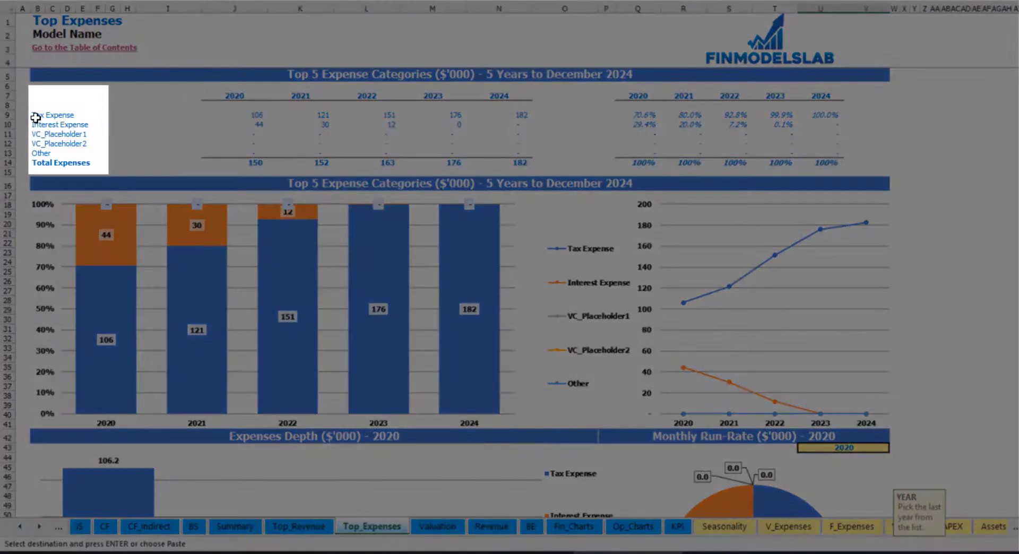
Select the top expense category labels, including Other, and scroll down the Top_Expenses sheet.
drag(35, 118, 37, 142)
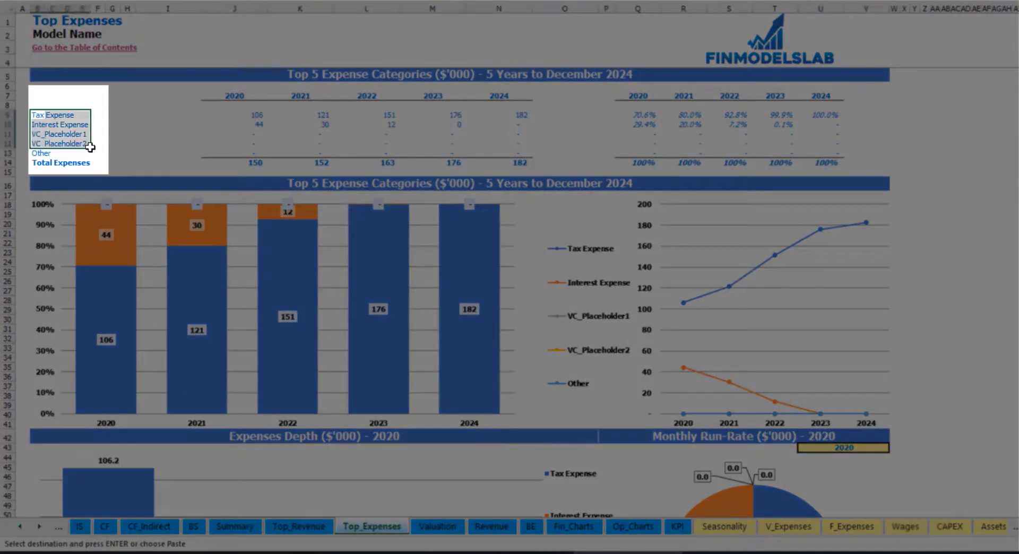
click(35, 153)
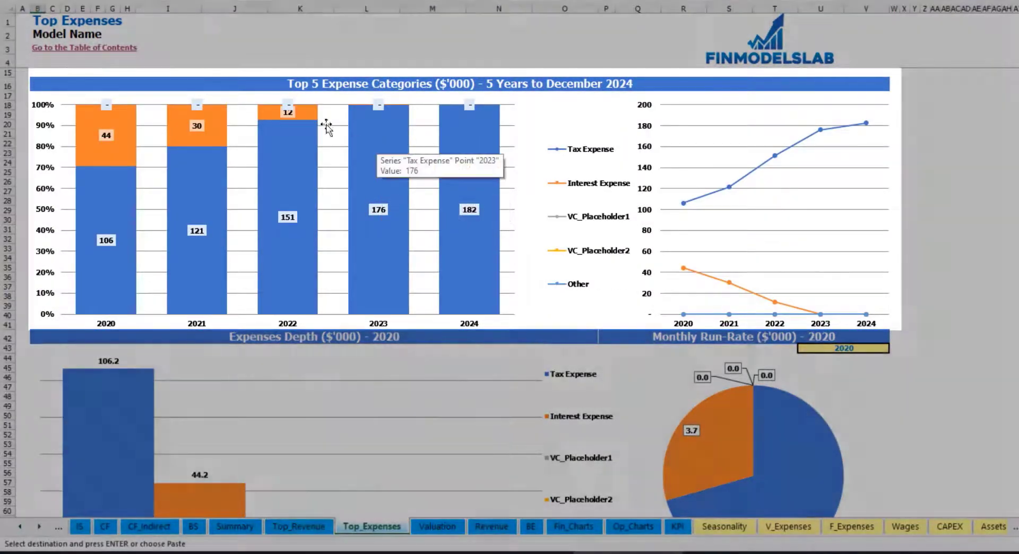
scroll(345, 239, down, 4)
scroll(352, 204, down, 3)
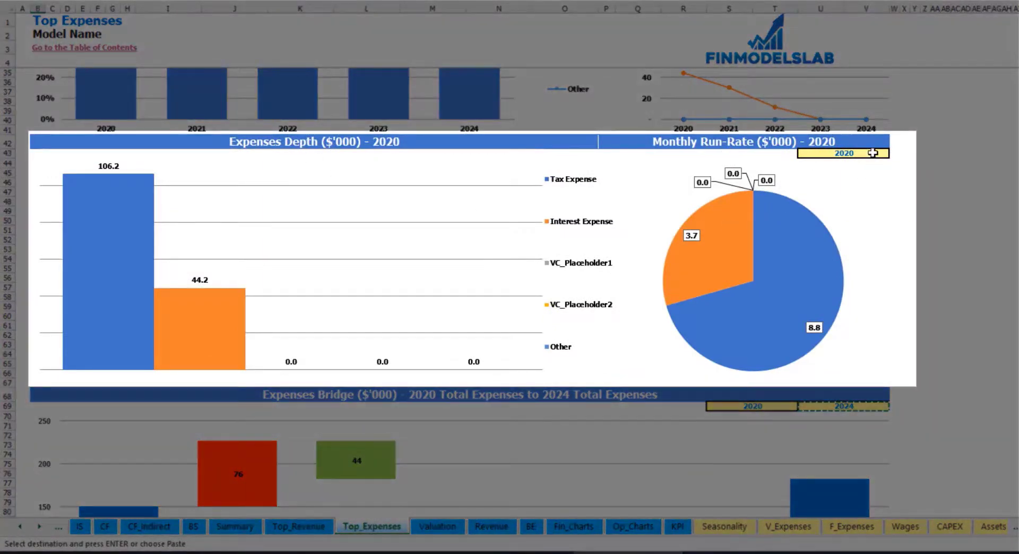
Set the Expenses Depth run-rate year to 2022 and dismiss the year input message.
click(873, 154)
click(895, 154)
click(871, 181)
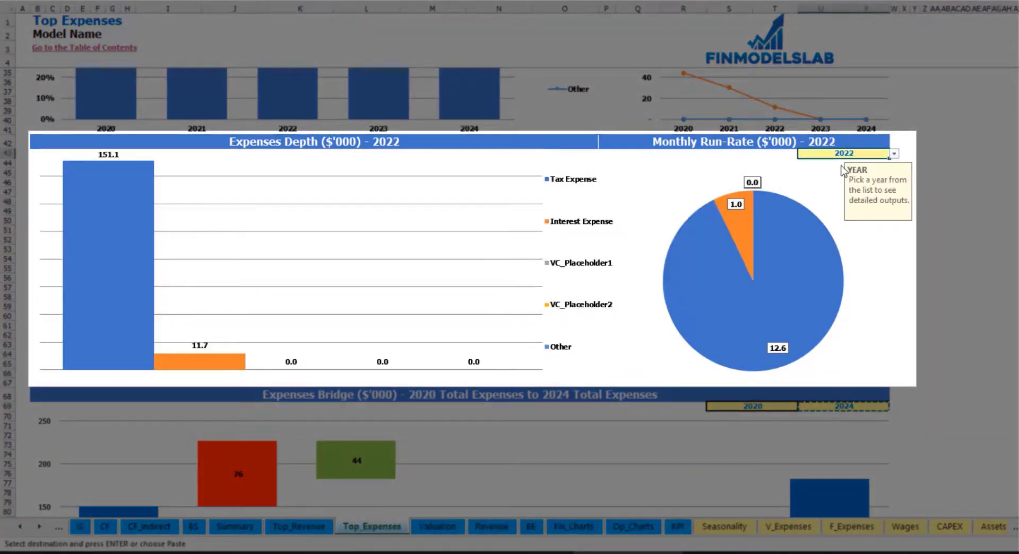
scroll(524, 312, down, 3)
scroll(525, 312, down, 3)
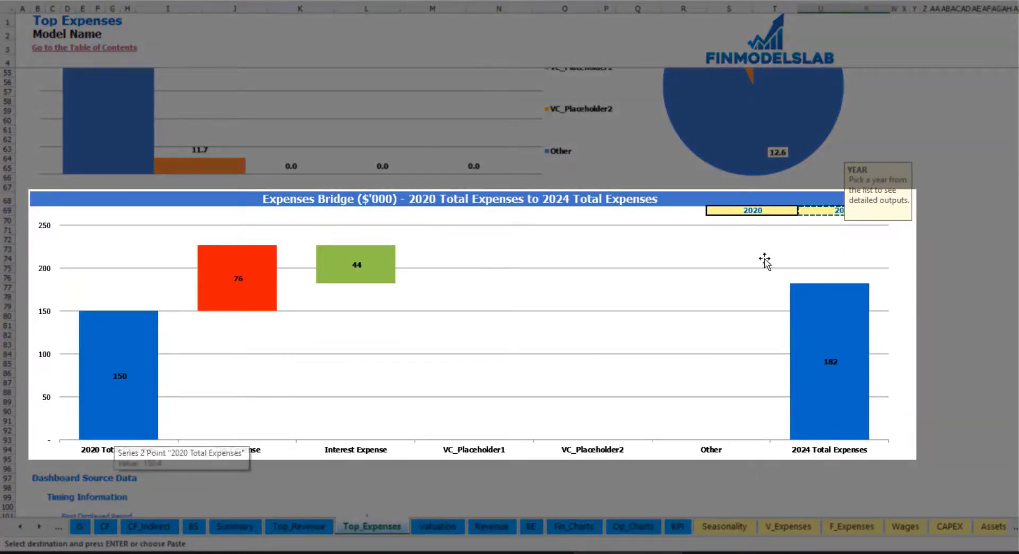
click(946, 268)
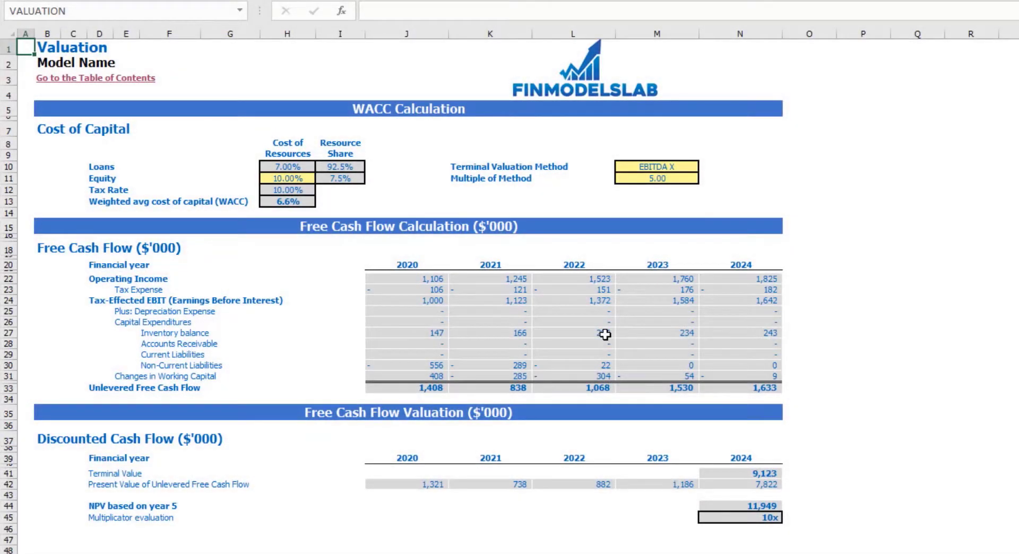
Review equity cost and Unlevered Free Cash Flow, then set terminal valuation to Revenue X.
click(273, 180)
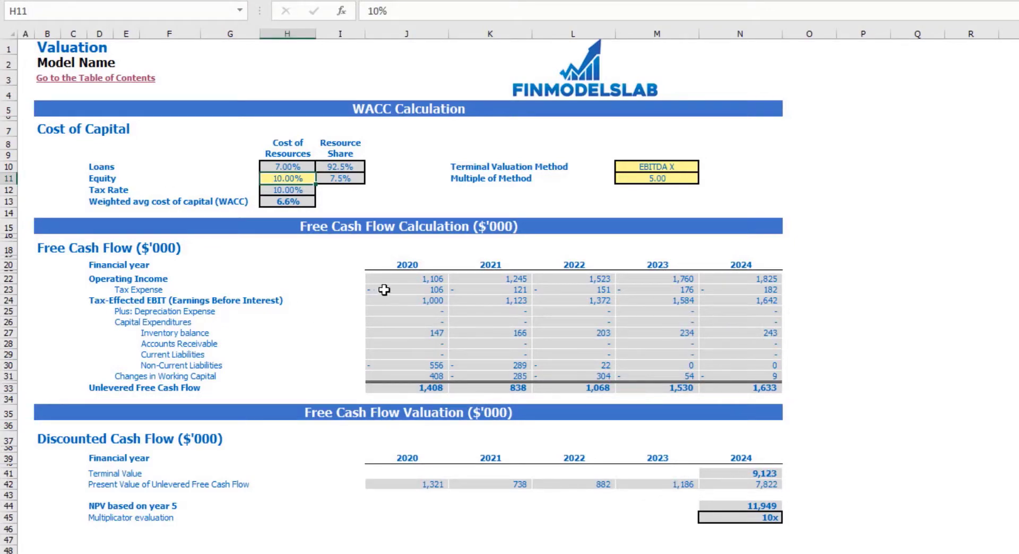
drag(94, 388, 723, 387)
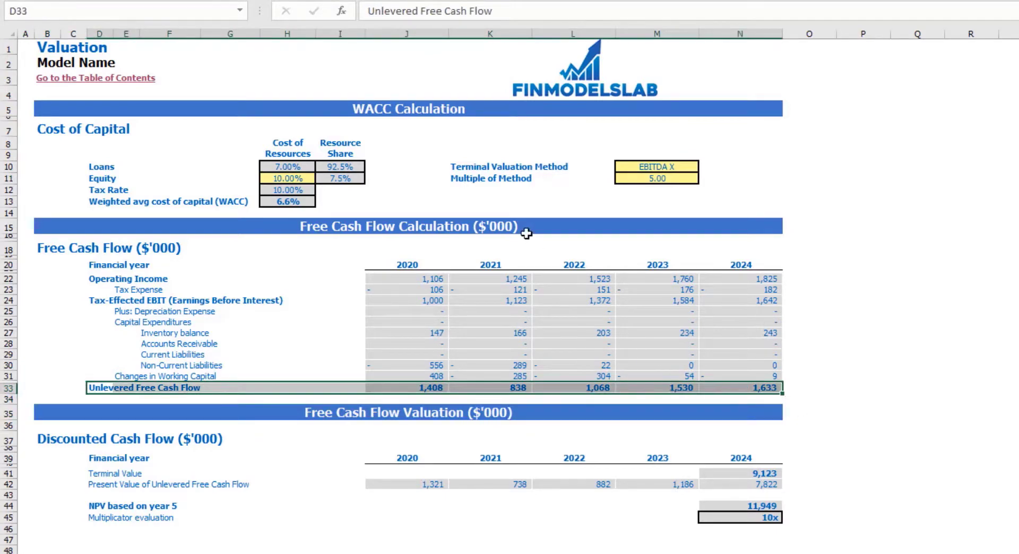
click(696, 167)
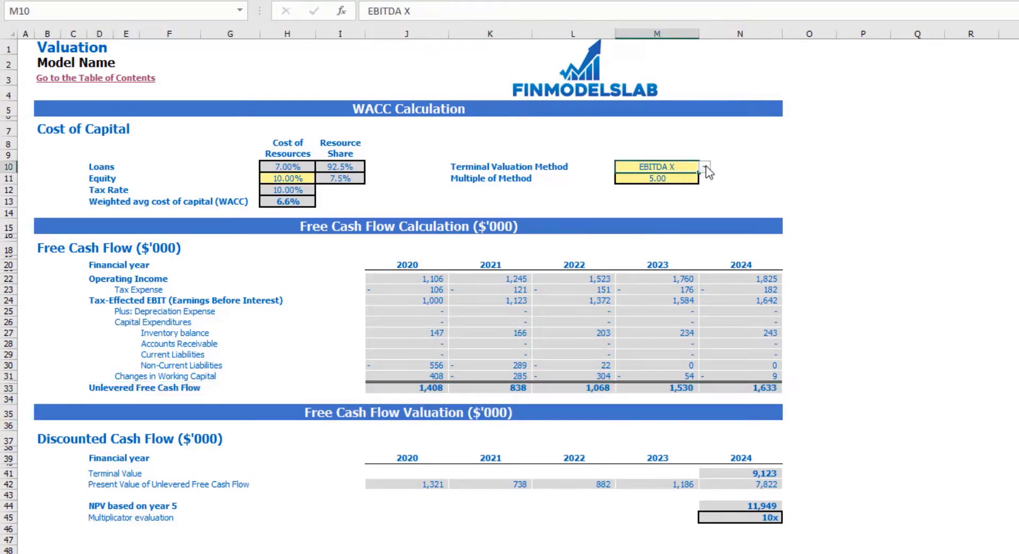
click(705, 166)
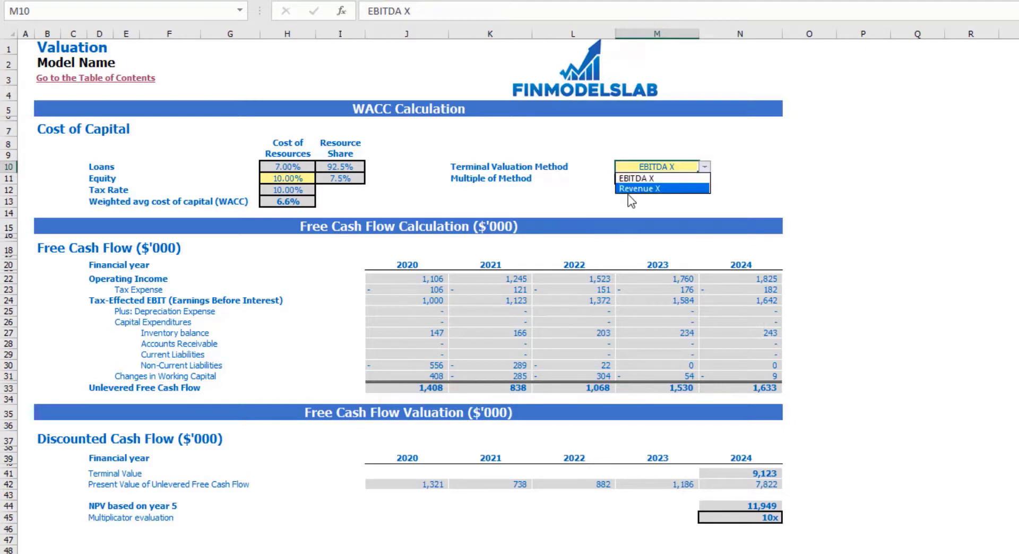
click(654, 189)
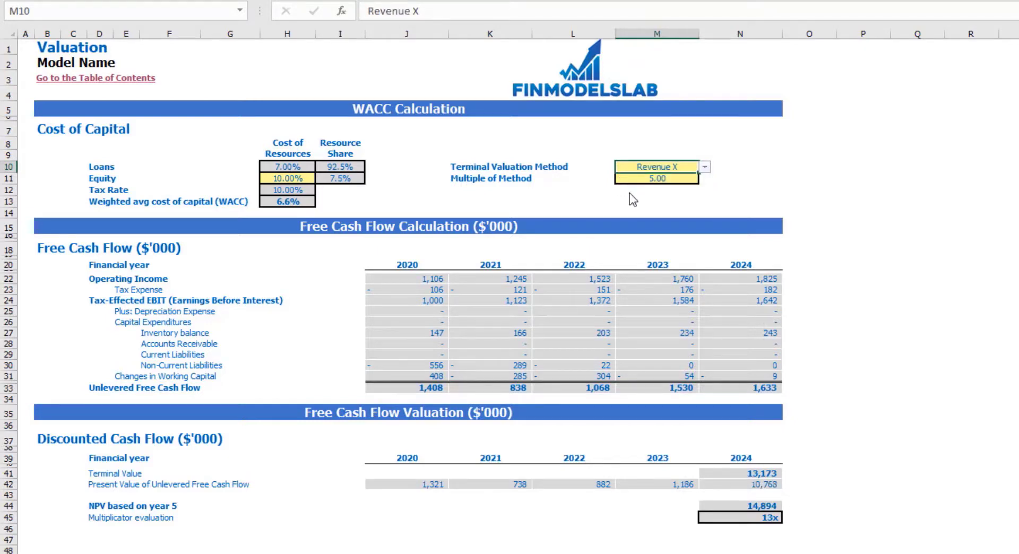
Enter a Revenue X multiple of 50 and review the resulting NPV and multiplicator figures.
click(667, 180)
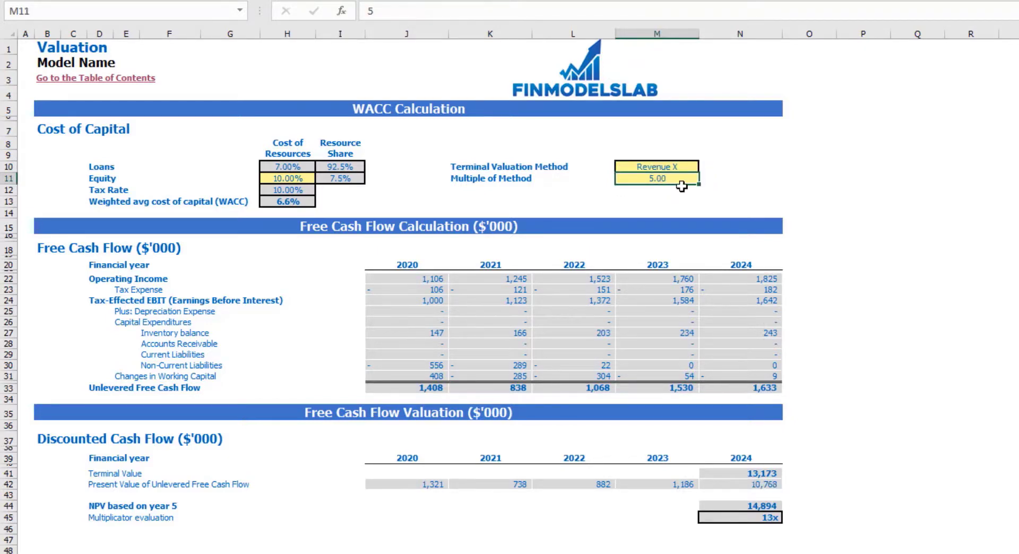
text(50)
key(Return)
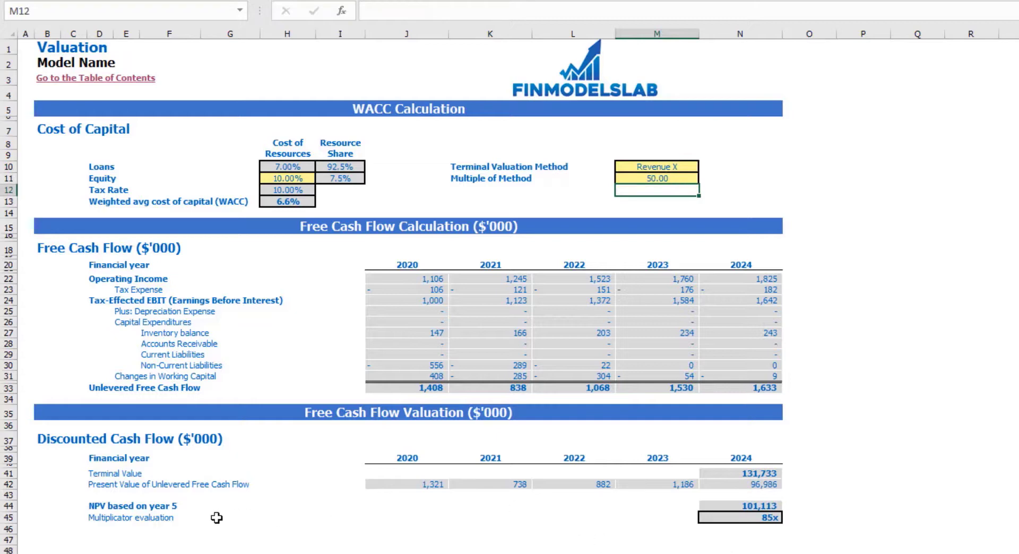
mouse_move(90, 503)
mouse_down()
mouse_move(659, 526)
mouse_move(759, 517)
mouse_up()
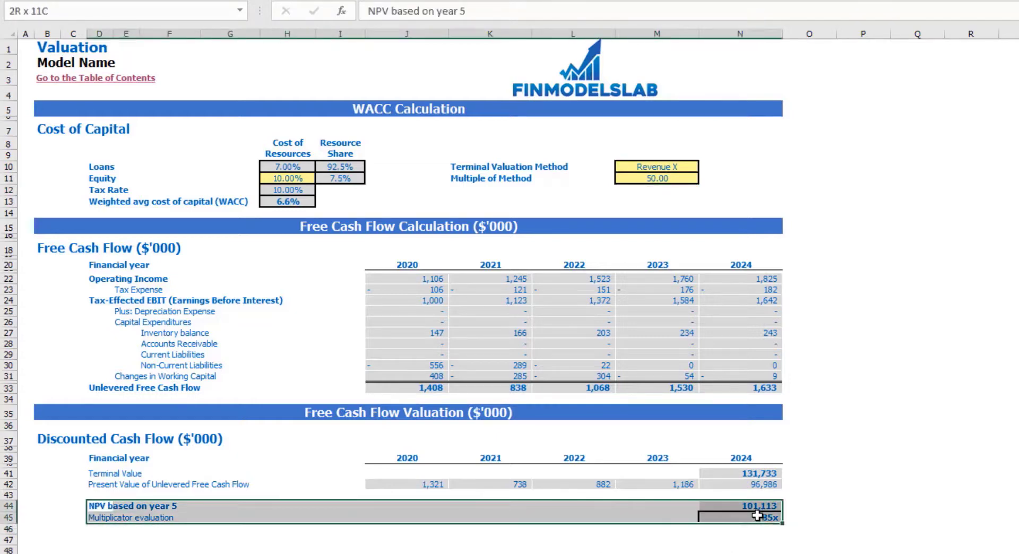
click(101, 517)
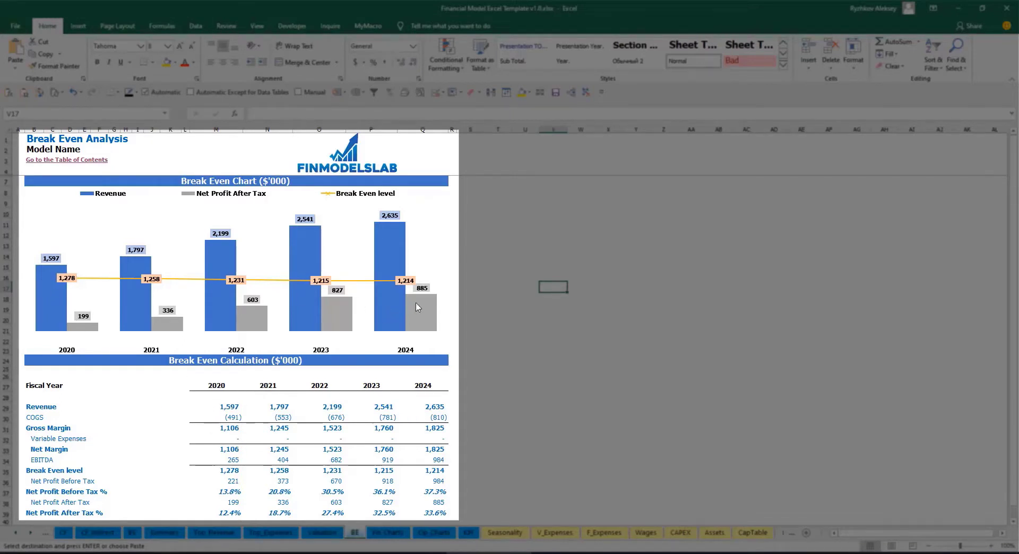
mouse_move(46, 270)
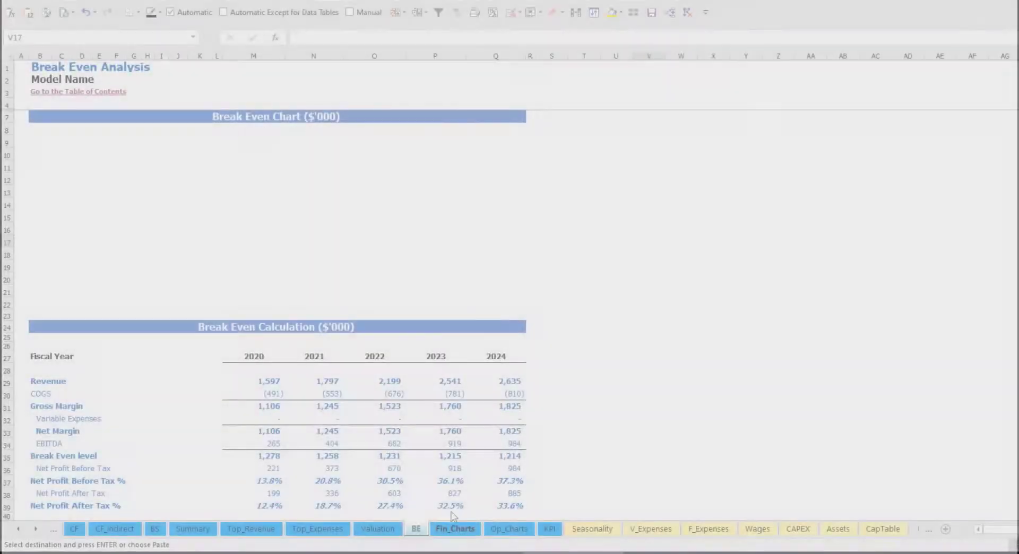
Switch to the Fin_Charts sheet with its 24-month and 5-year revenue breakdown charts.
click(455, 528)
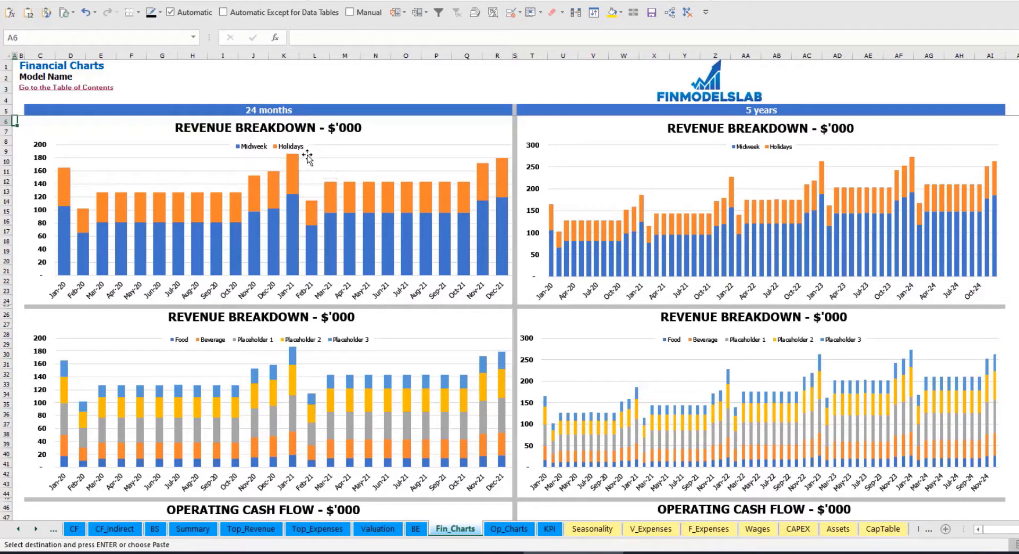
Scroll down Fin_Charts through the cash flow, cash balance, EBITDA and EBIT charts.
scroll(292, 197, down, 3)
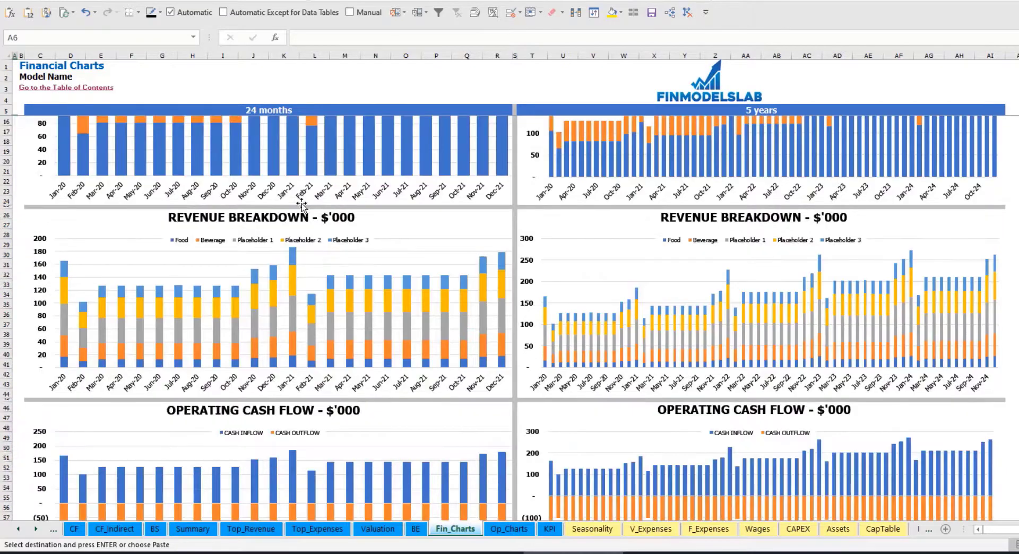
scroll(301, 205, down, 3)
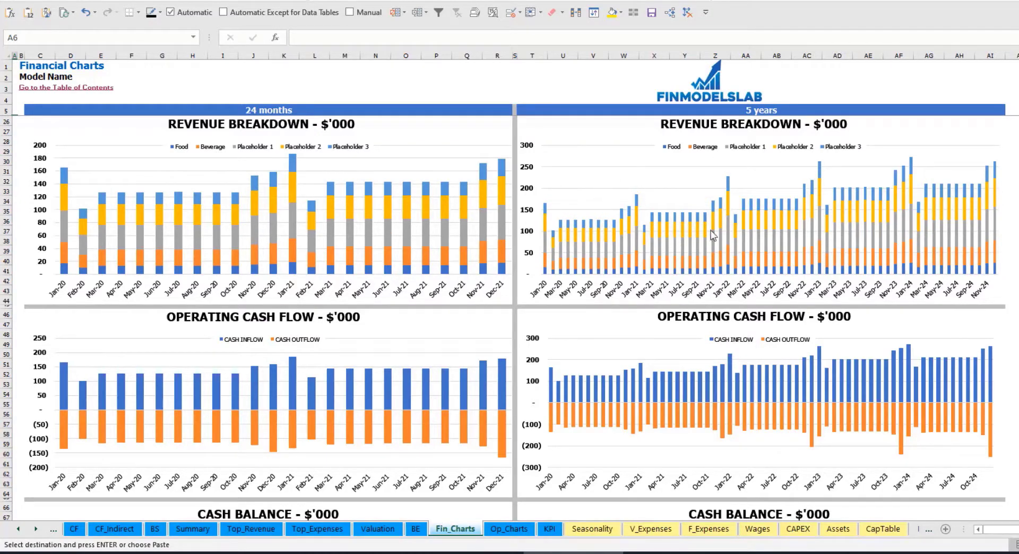
scroll(337, 264, down, 3)
scroll(337, 264, down, 3)
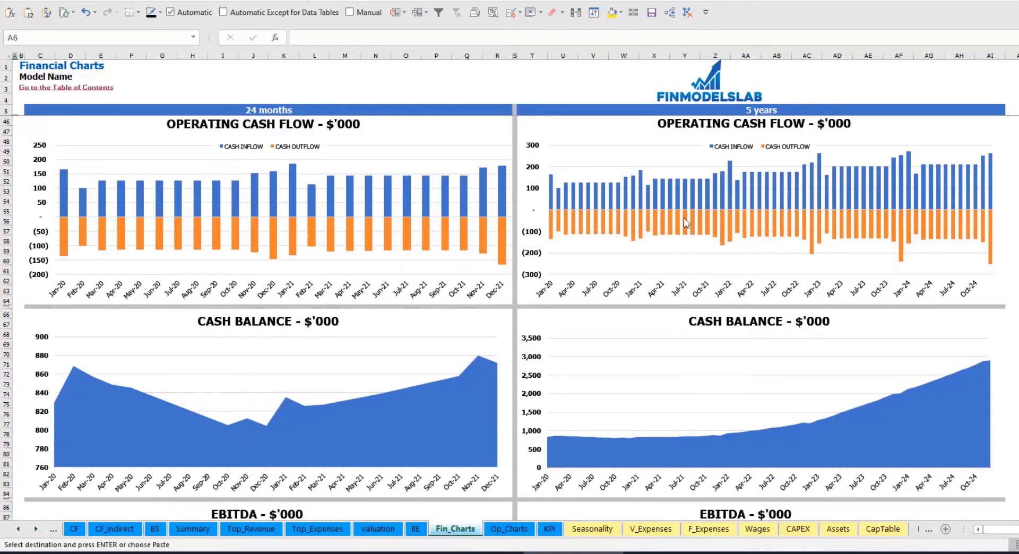
scroll(301, 277, down, 3)
scroll(302, 277, down, 3)
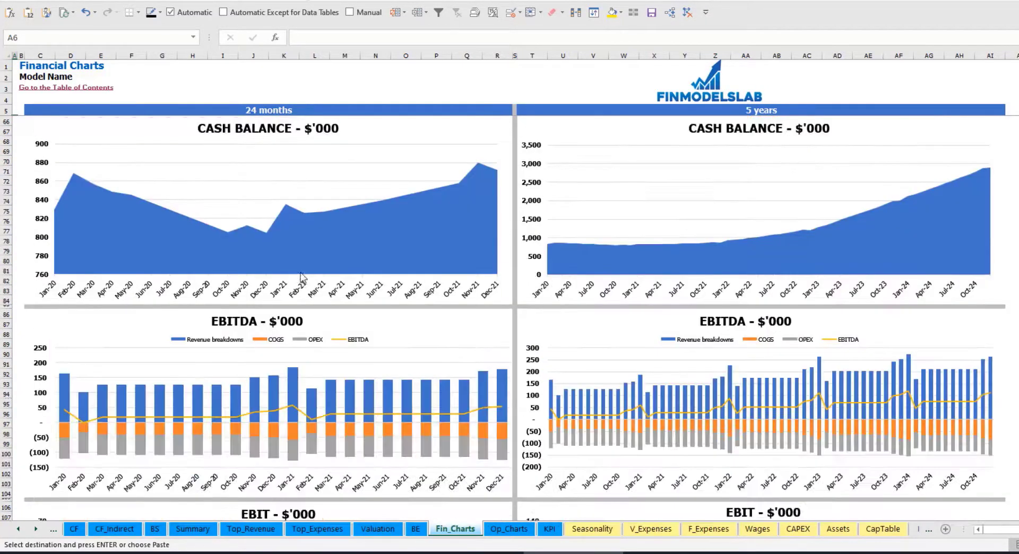
scroll(329, 318, down, 3)
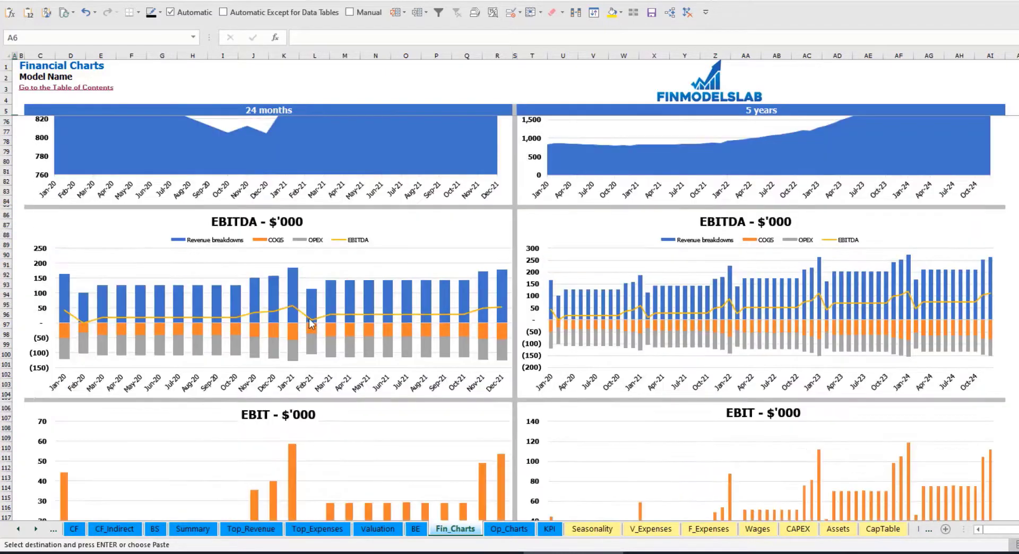
scroll(313, 313, down, 3)
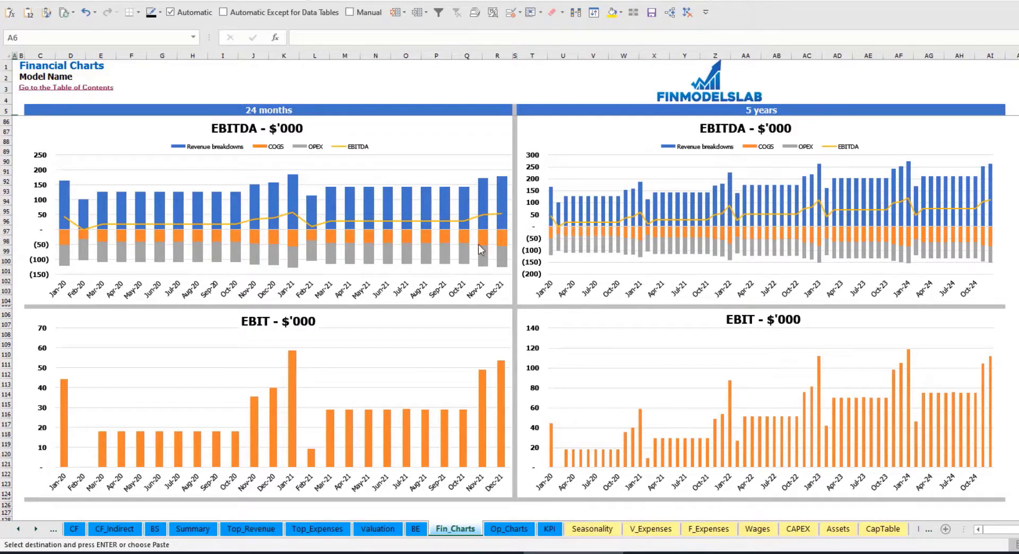
scroll(421, 305, down, 3)
scroll(424, 305, down, 4)
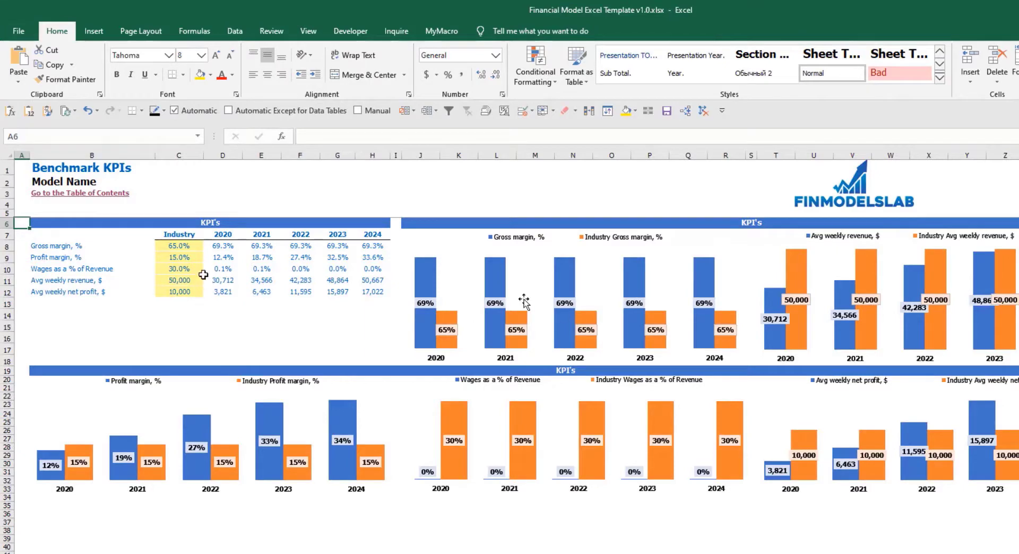
click(37, 246)
click(41, 257)
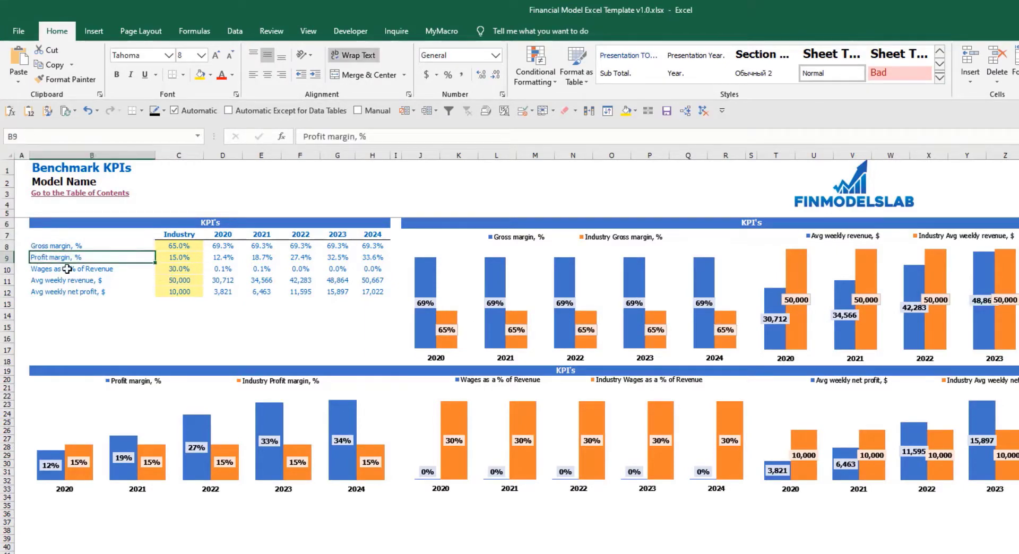
click(84, 274)
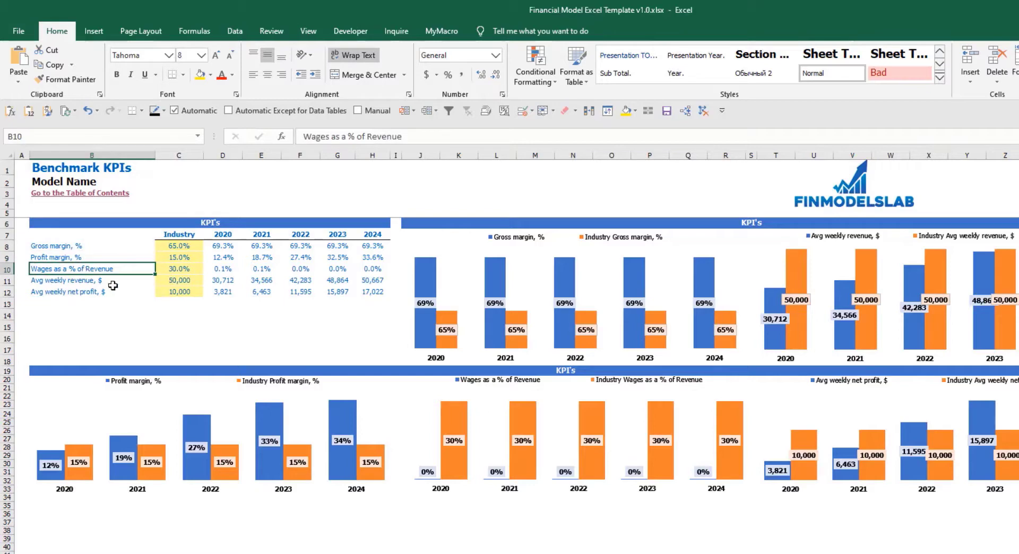
click(109, 282)
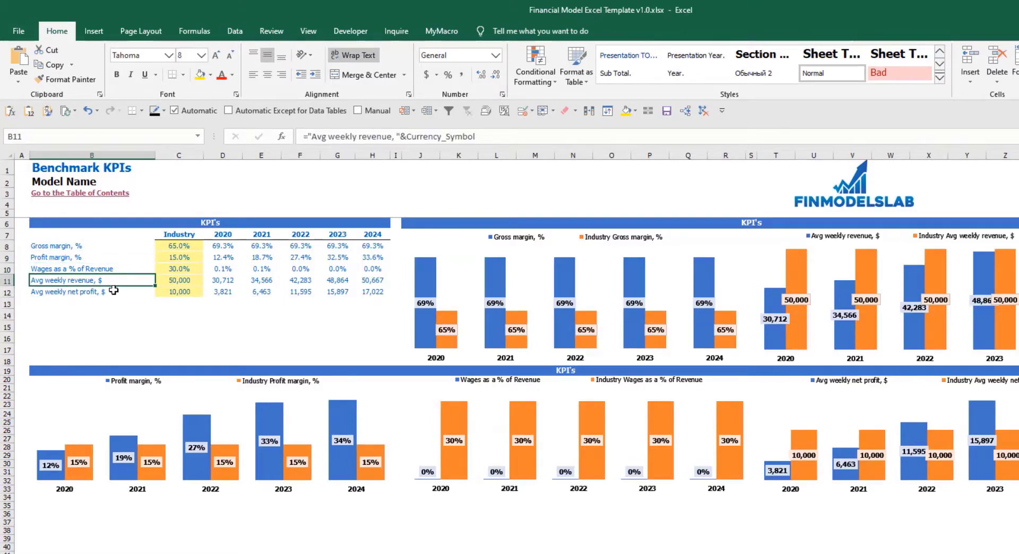
click(112, 293)
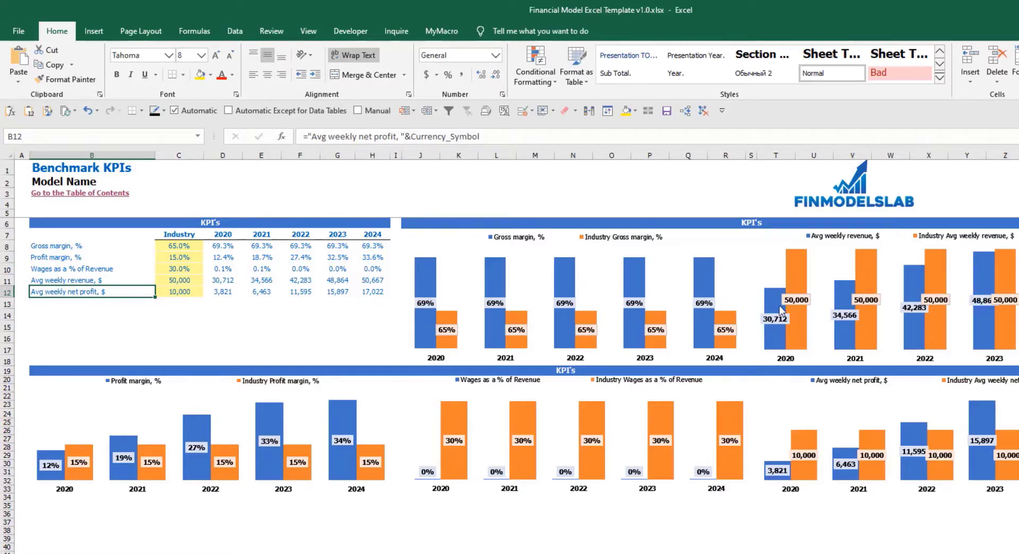
click(182, 247)
click(179, 315)
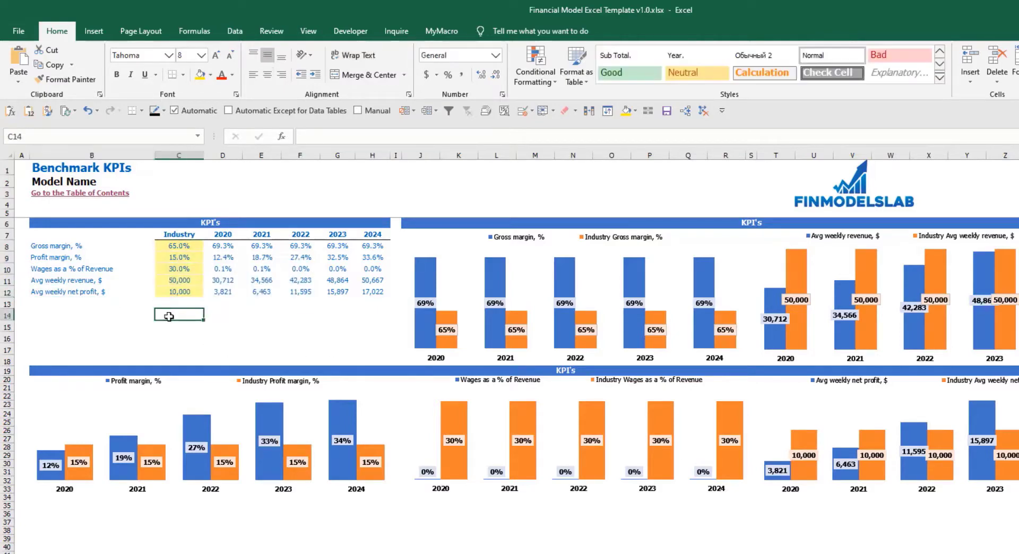
Enter 50 as the industry gross margin benchmark in C8 and check the updated chart bars.
click(183, 247)
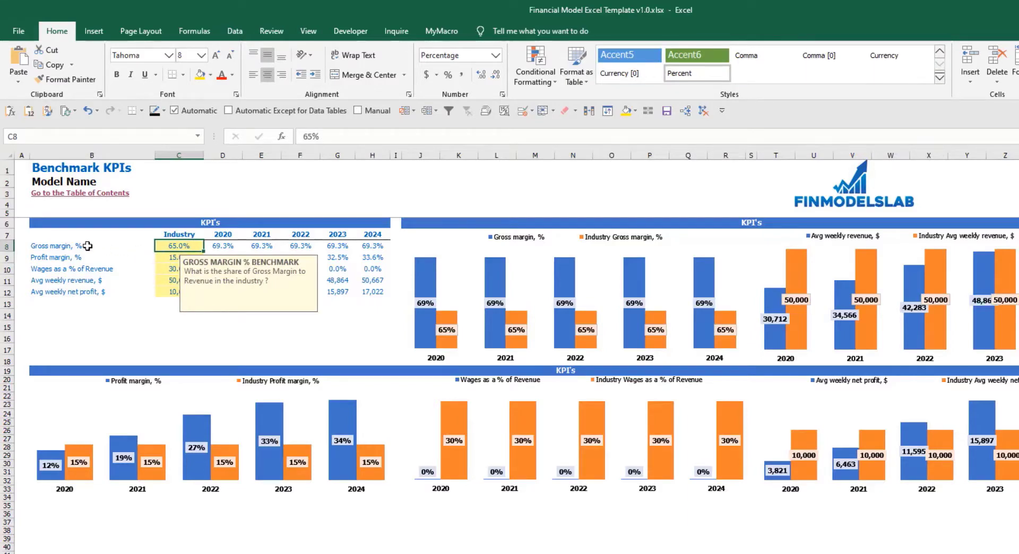
click(33, 243)
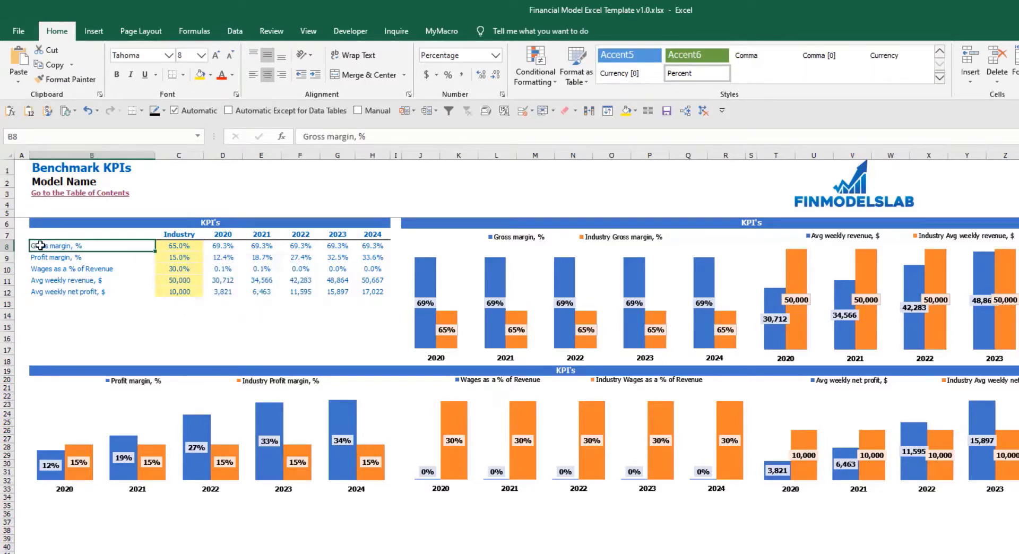
click(164, 245)
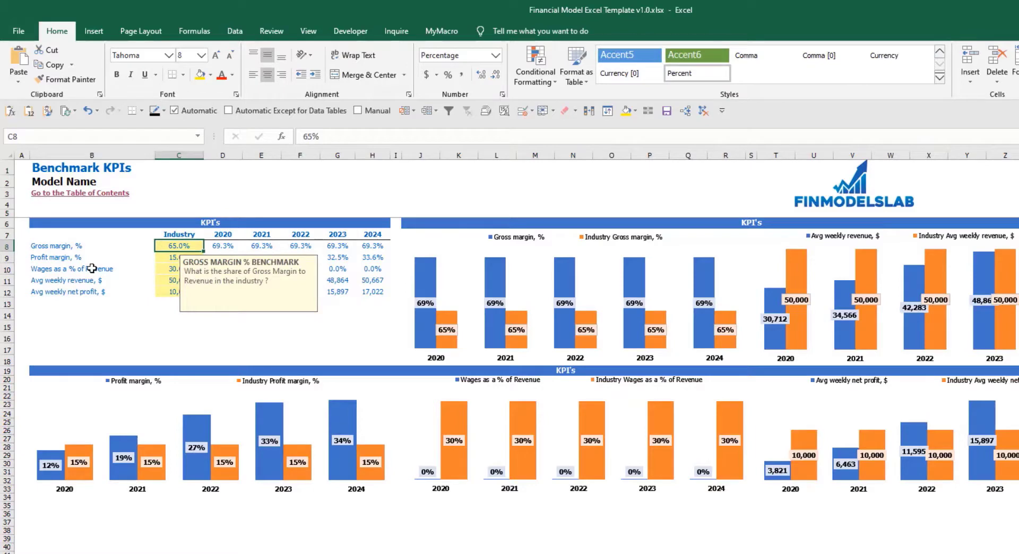
text(50)
key(Return)
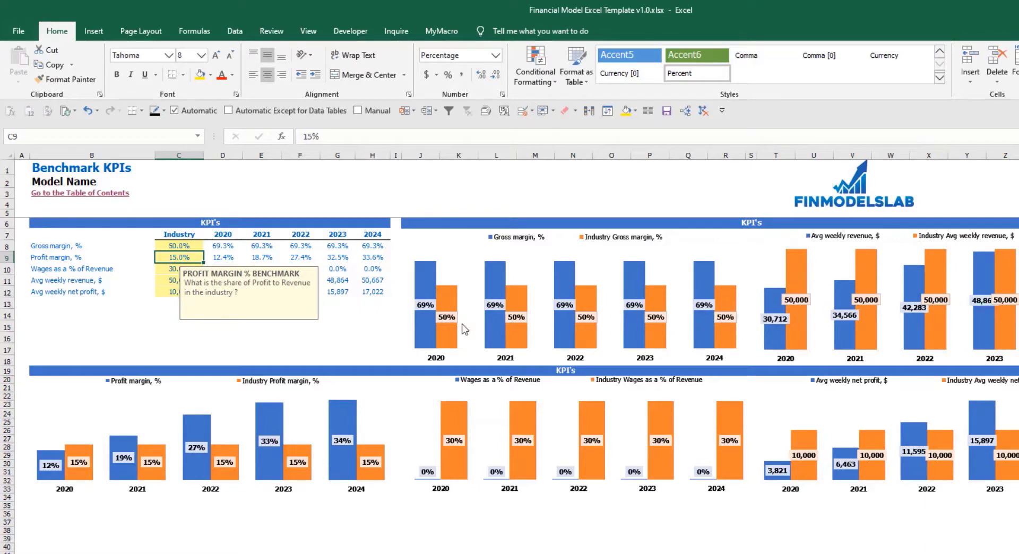
mouse_move(431, 290)
mouse_move(452, 327)
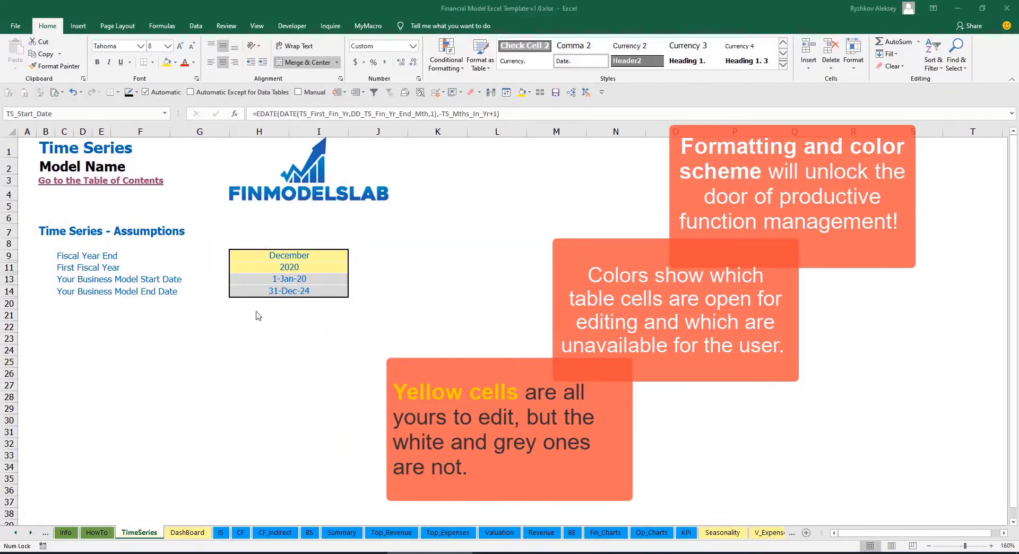
Browse the sheet tabs back to the very first ones and open the Contents sheet.
click(31, 533)
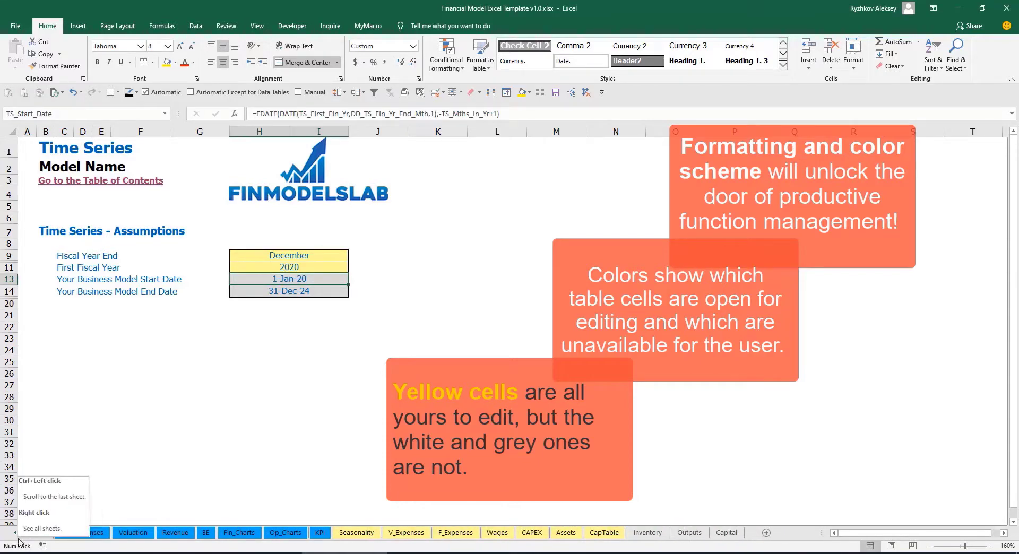
click(17, 534)
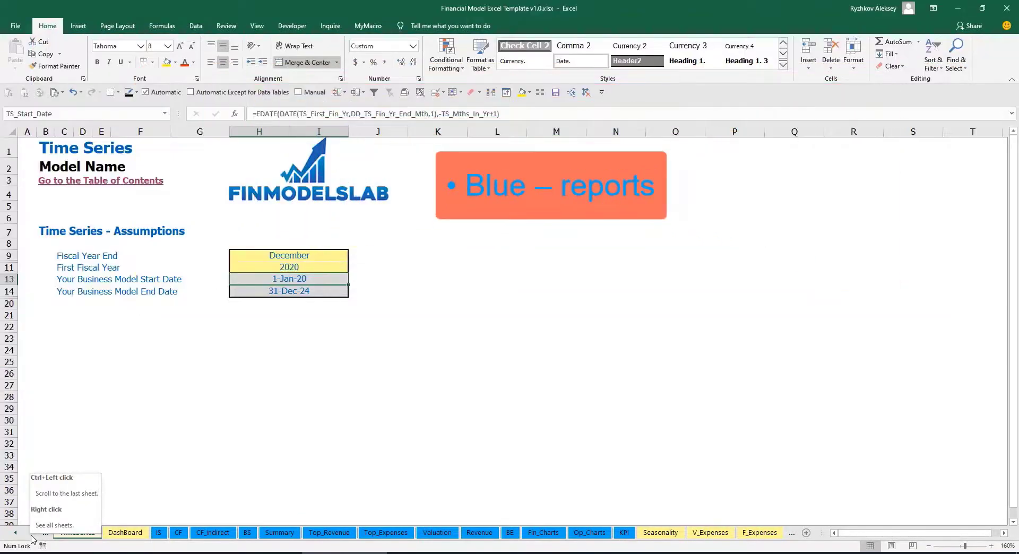
click(30, 537)
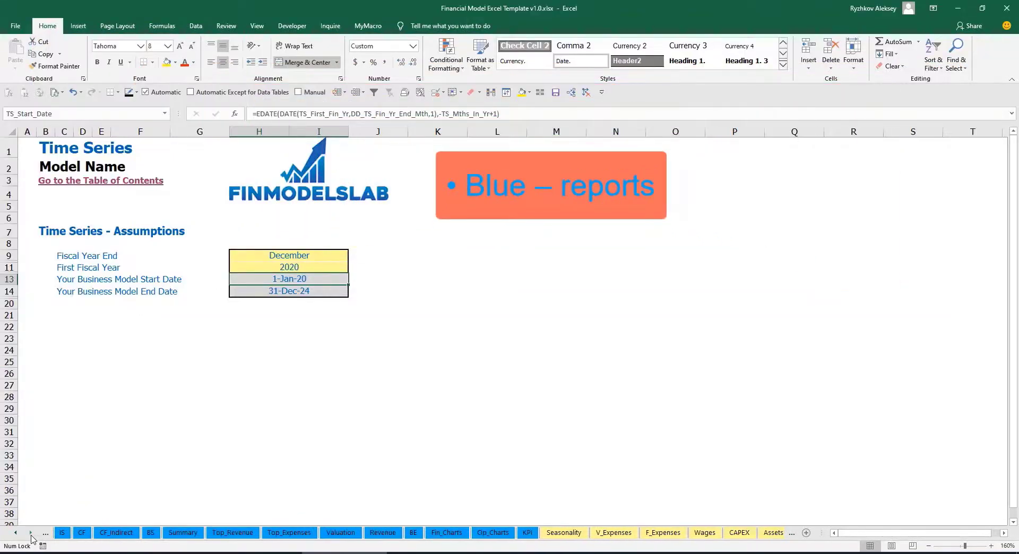
click(31, 537)
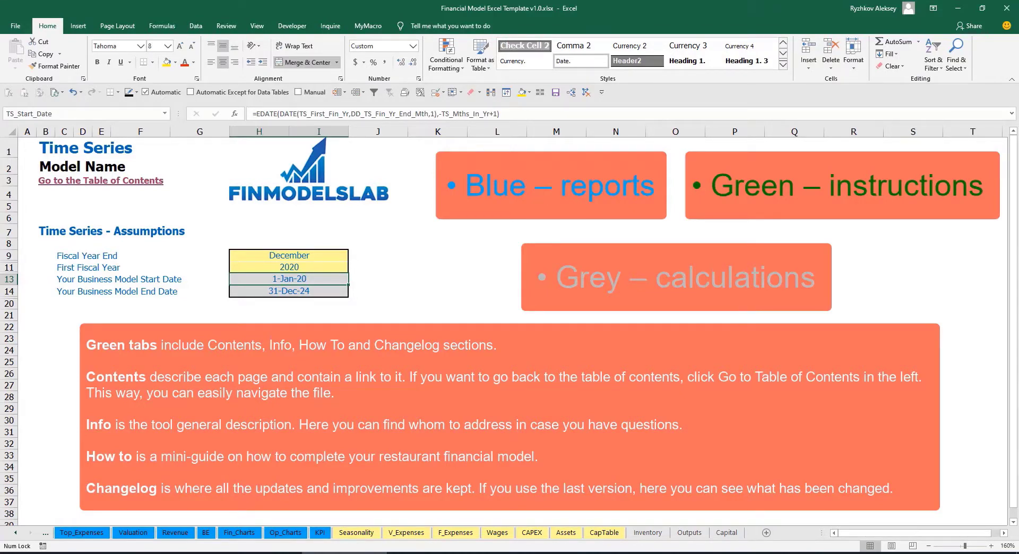
click(15, 532)
click(16, 533)
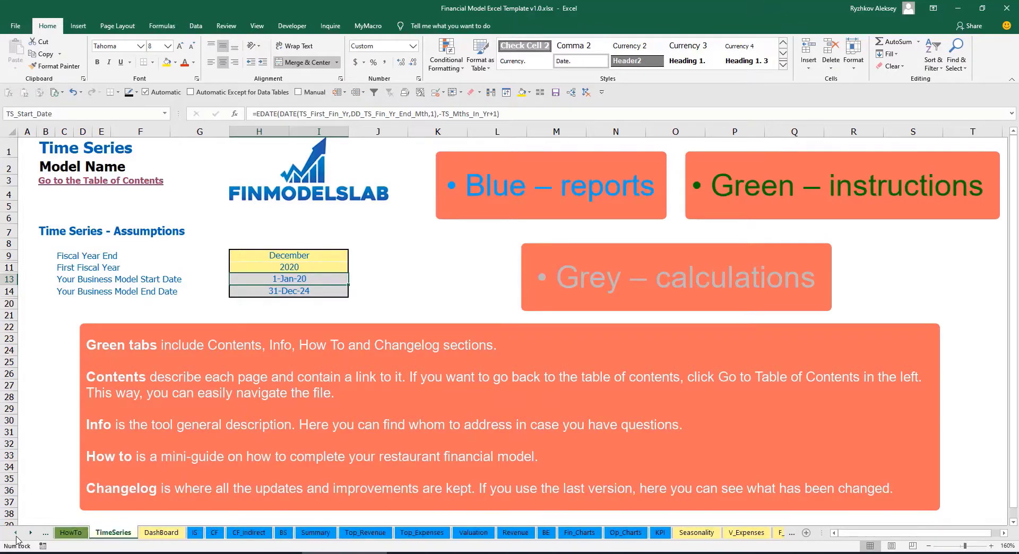
click(15, 533)
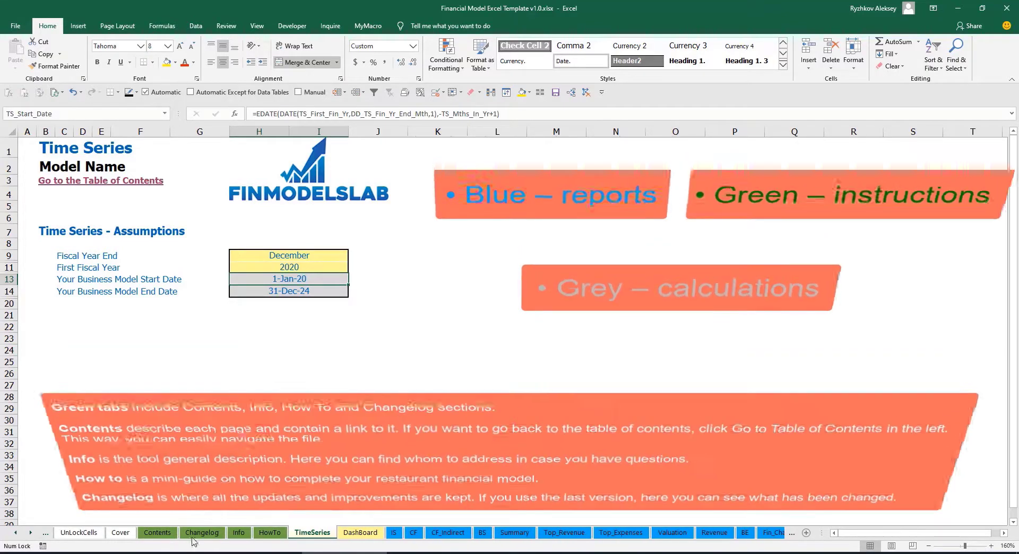
click(158, 533)
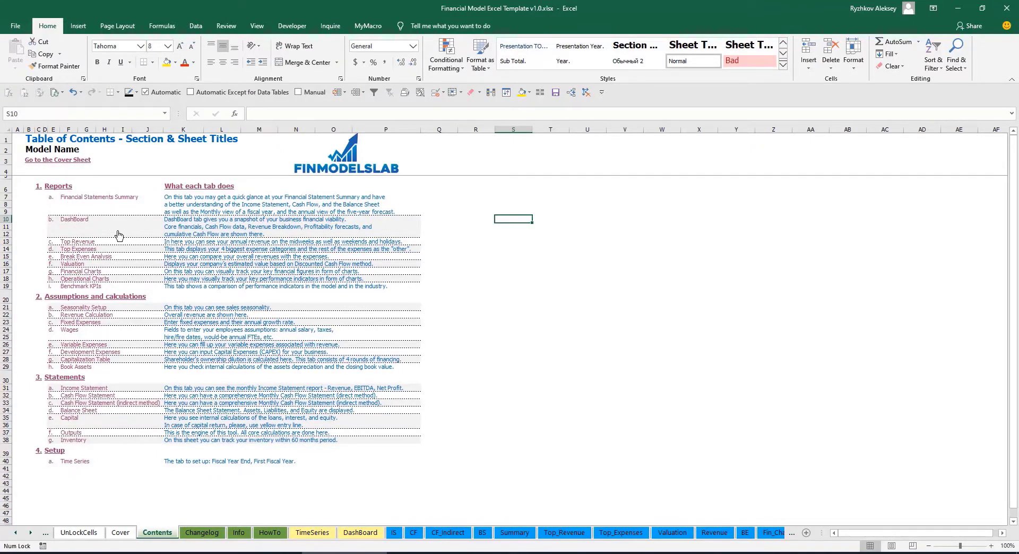
click(92, 202)
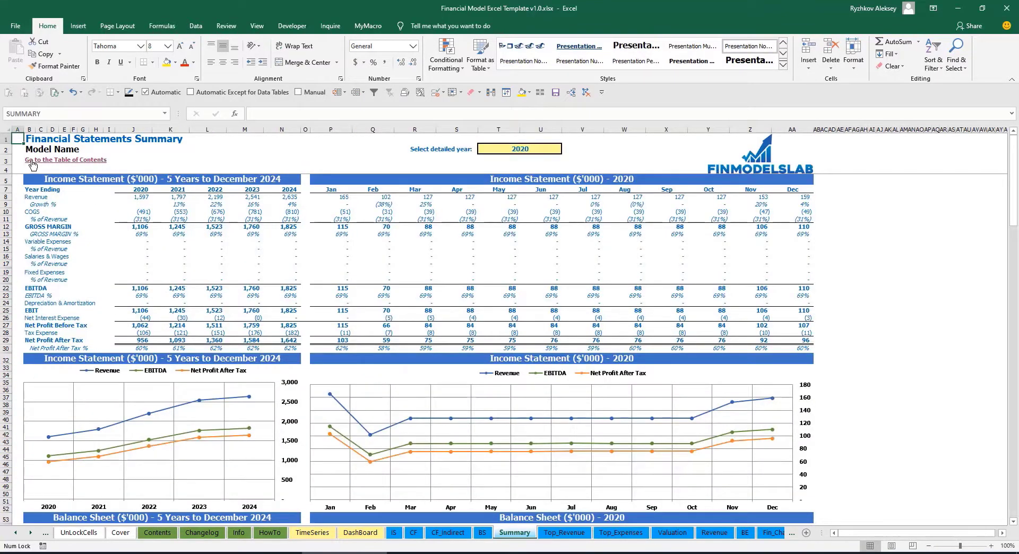
click(31, 161)
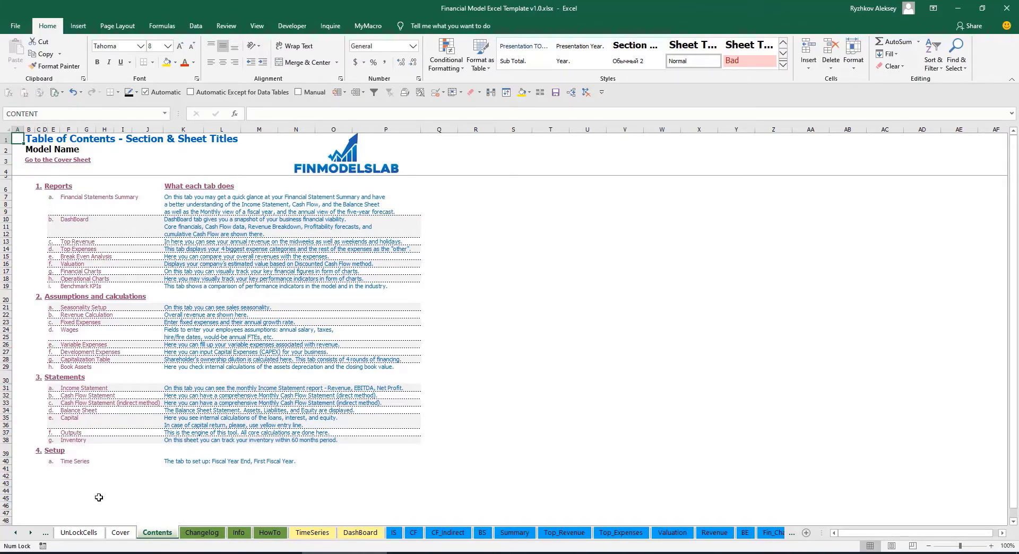
Read through the HowTo guide sheet and follow its Book Assets link.
click(270, 533)
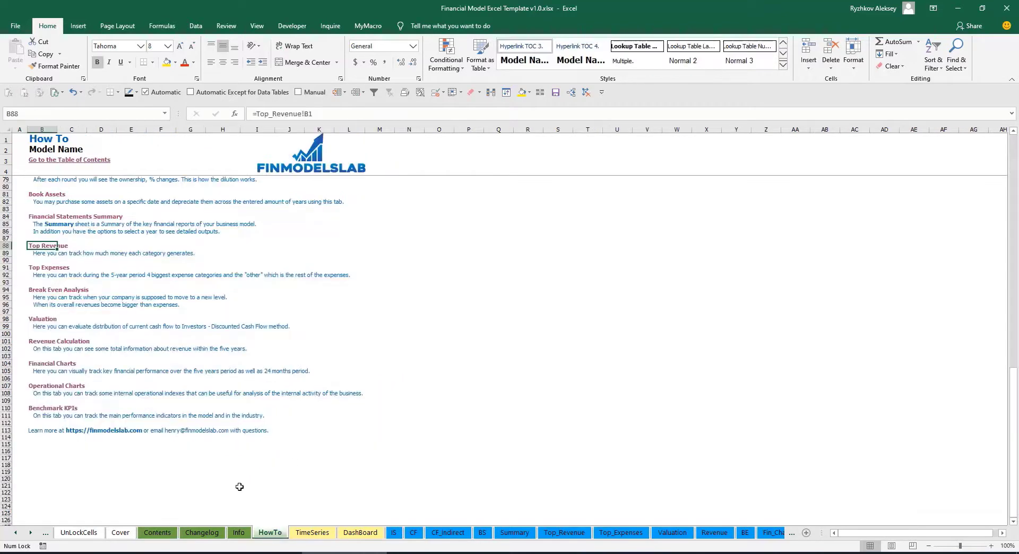
scroll(101, 295, up, 20)
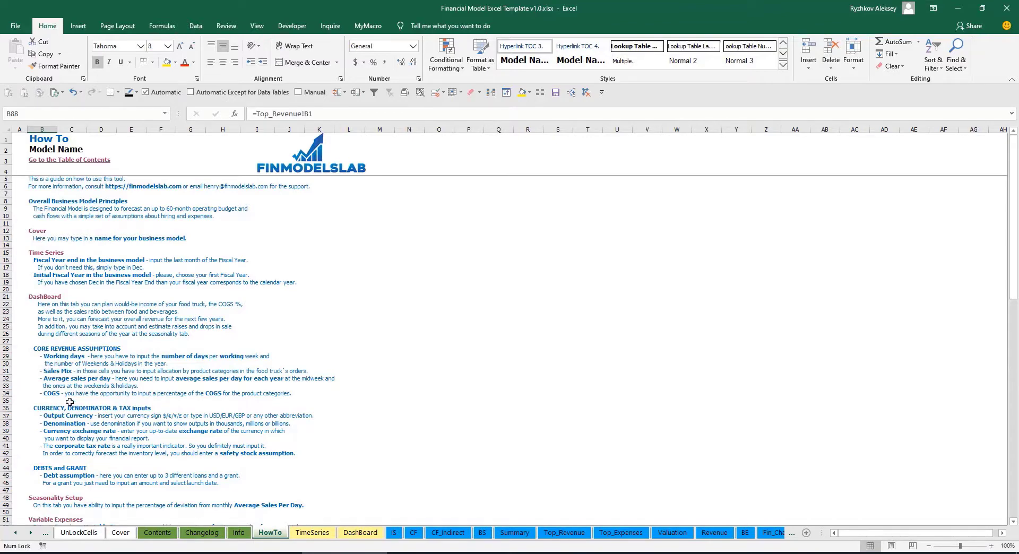
scroll(53, 357, down, 3)
scroll(60, 384, down, 3)
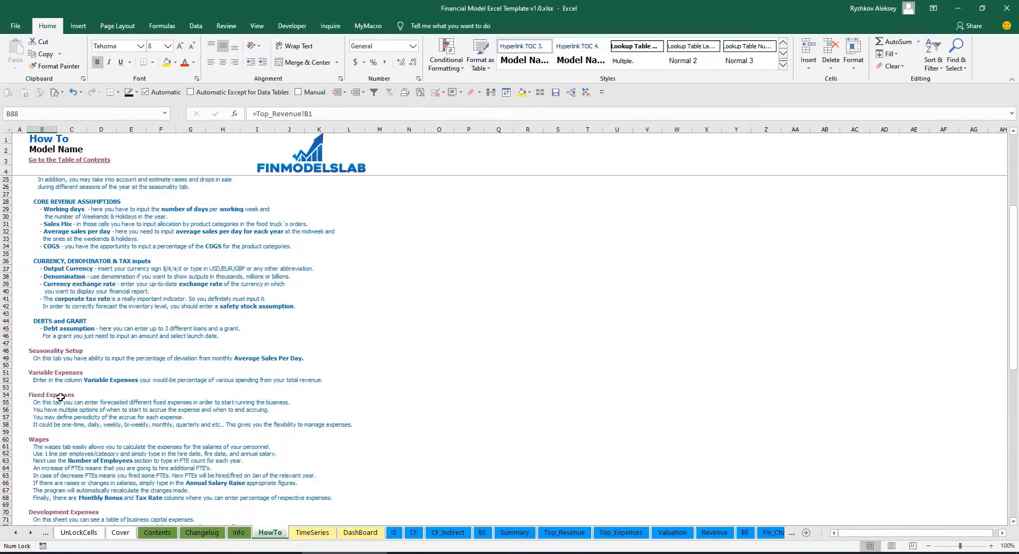
scroll(54, 414, down, 3)
scroll(50, 421, down, 3)
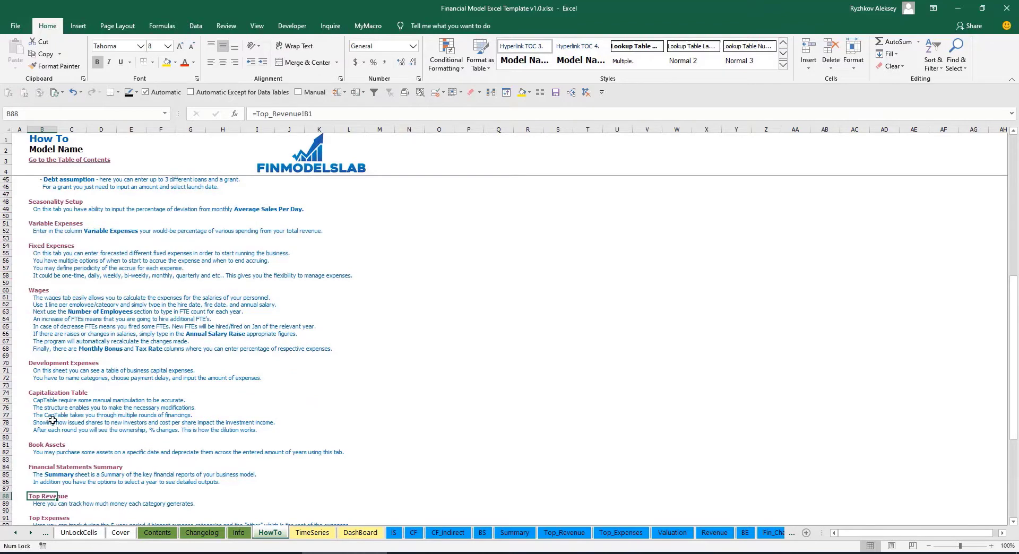
scroll(54, 352, up, 6)
scroll(54, 385, up, 6)
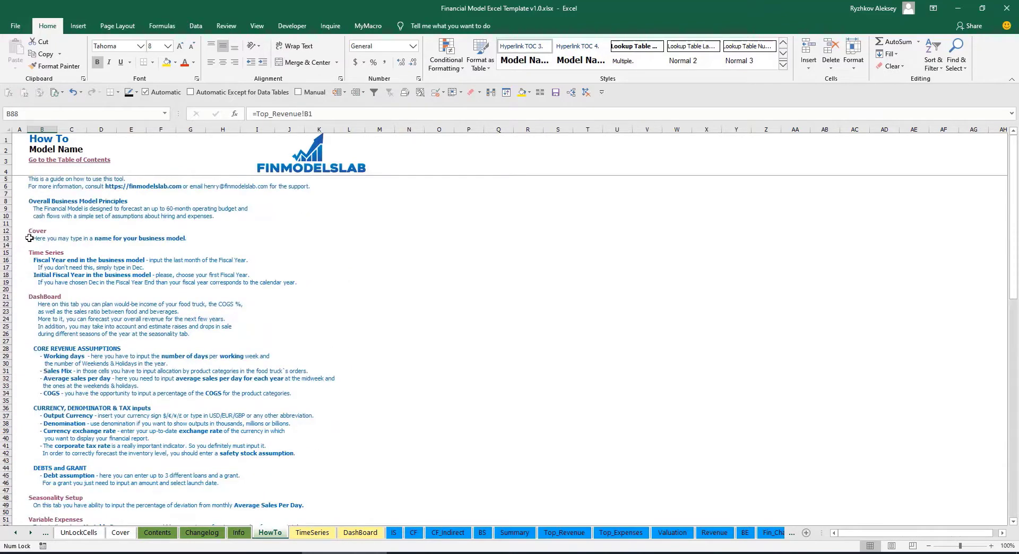
scroll(42, 322, down, 3)
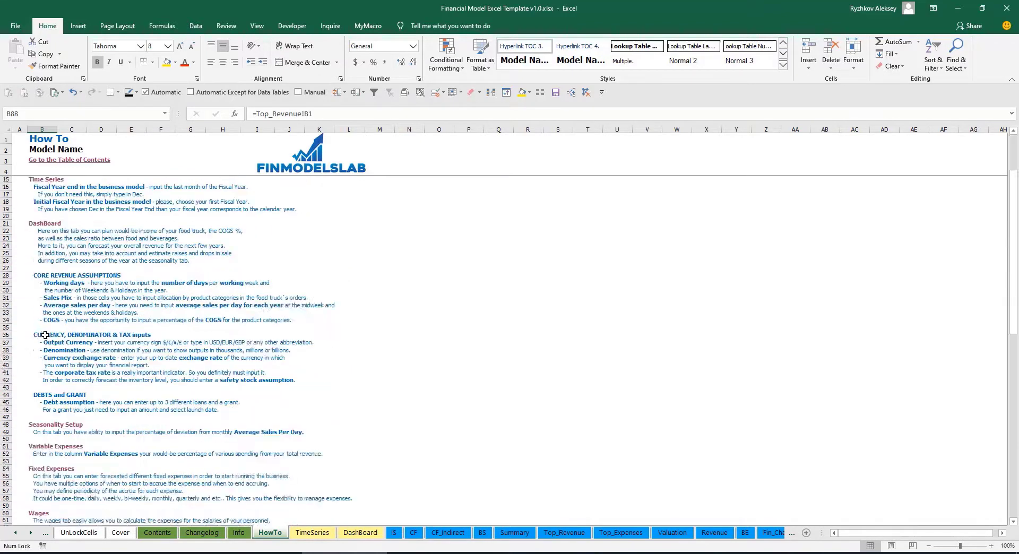
scroll(50, 338, down, 3)
scroll(59, 349, down, 3)
scroll(47, 300, down, 3)
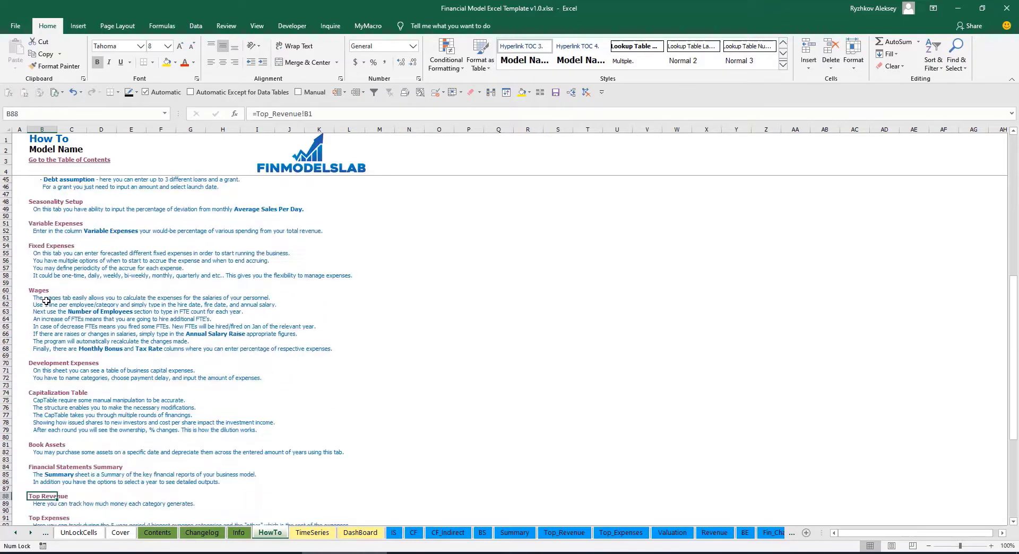
click(36, 446)
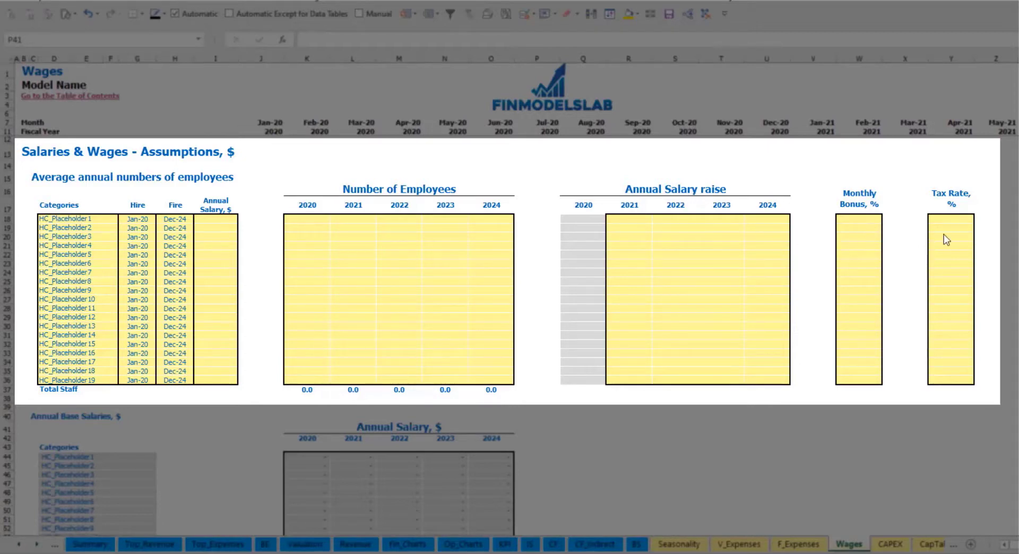
Name the first staff position CFO with a Mar-20 hire date.
click(104, 218)
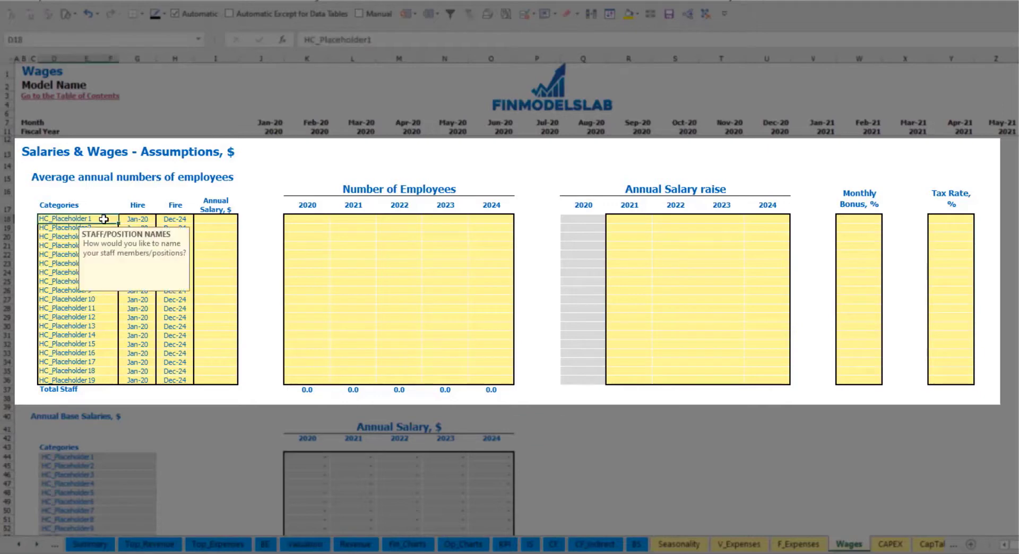
text(CFO)
key(Return)
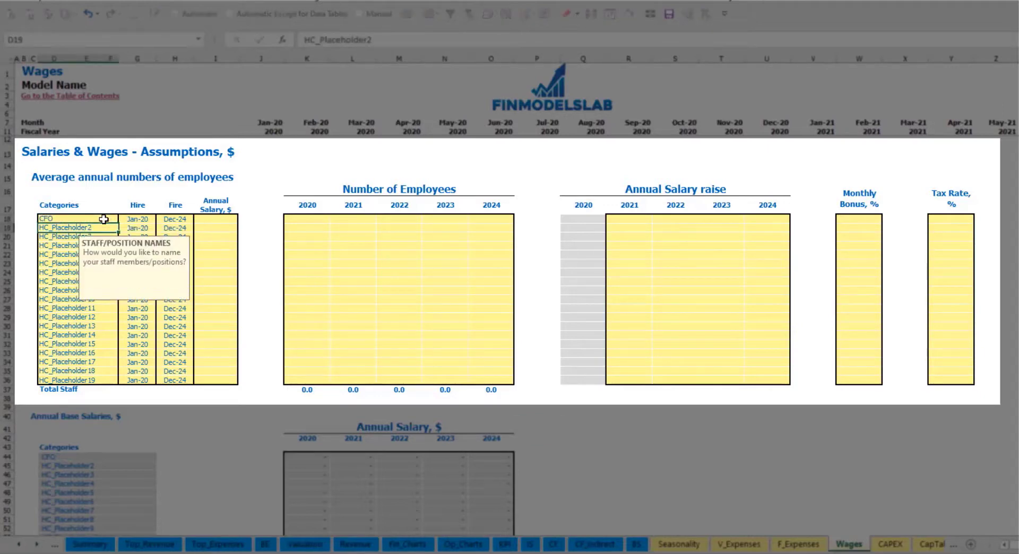
click(137, 218)
click(160, 219)
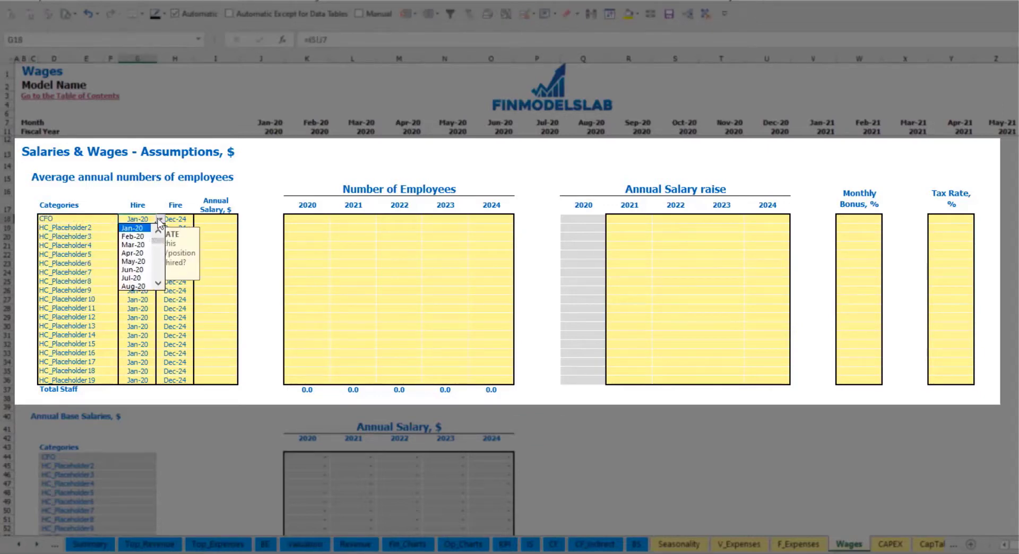
click(135, 245)
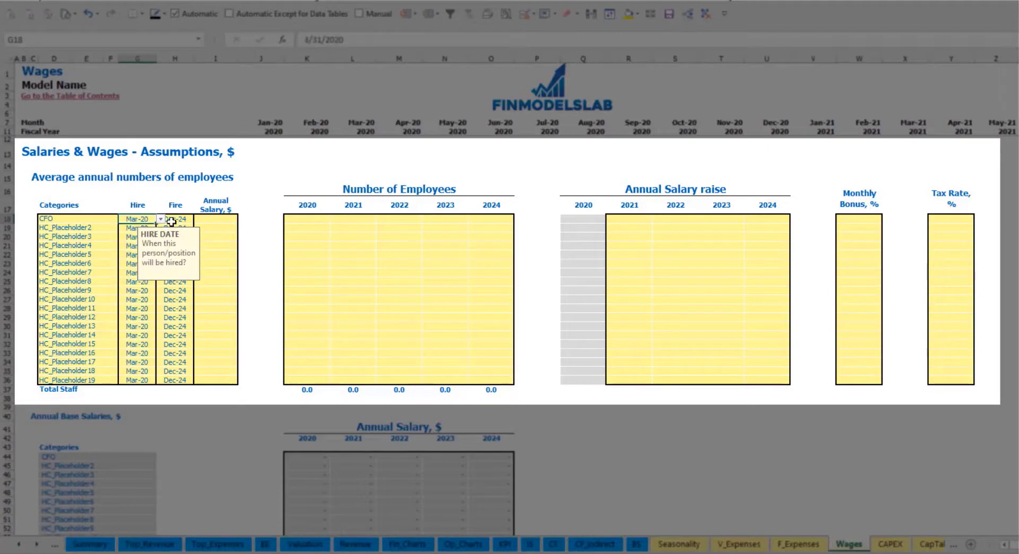
click(181, 218)
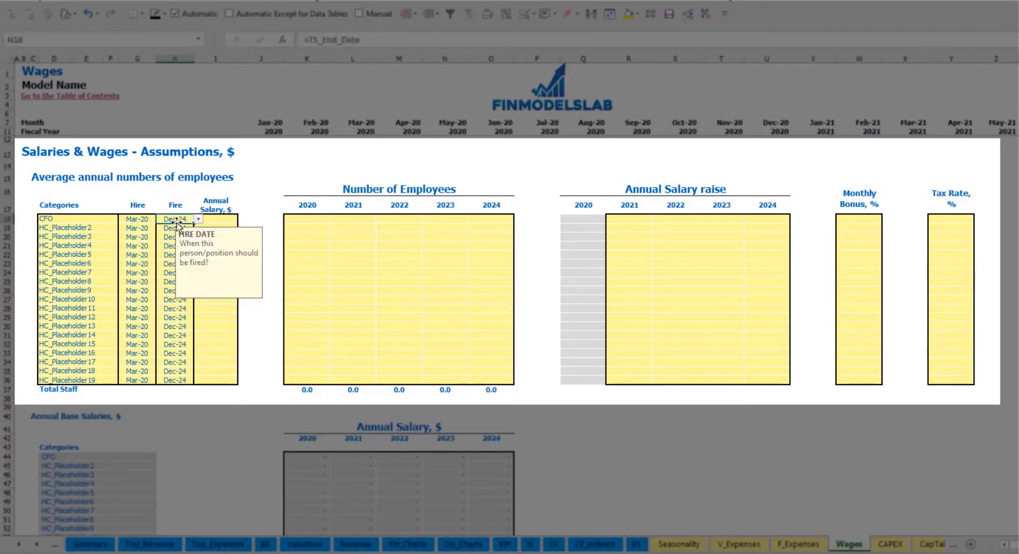
Give the CFO a 50,000 annual salary and 1 employee in each year 2020–2024.
click(219, 220)
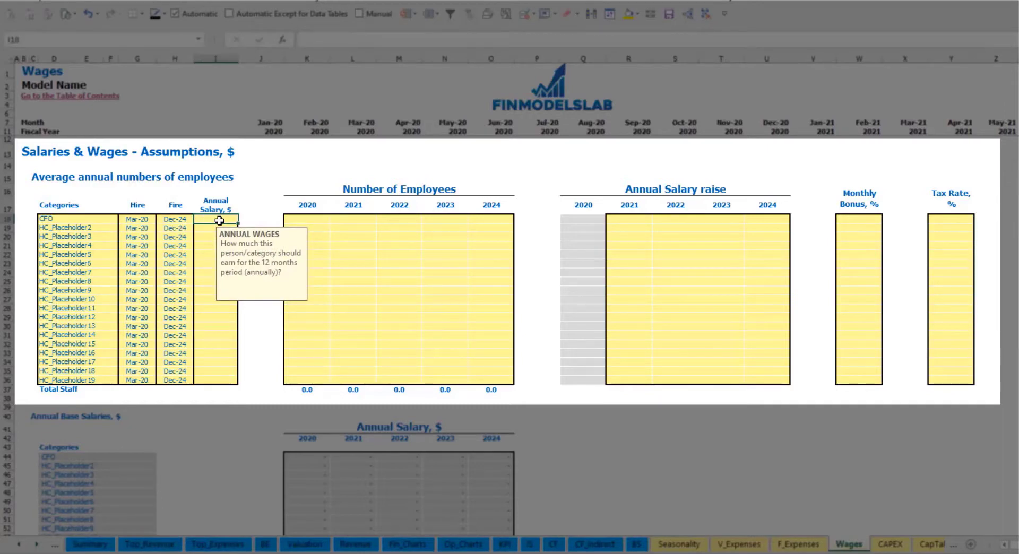
text(50000)
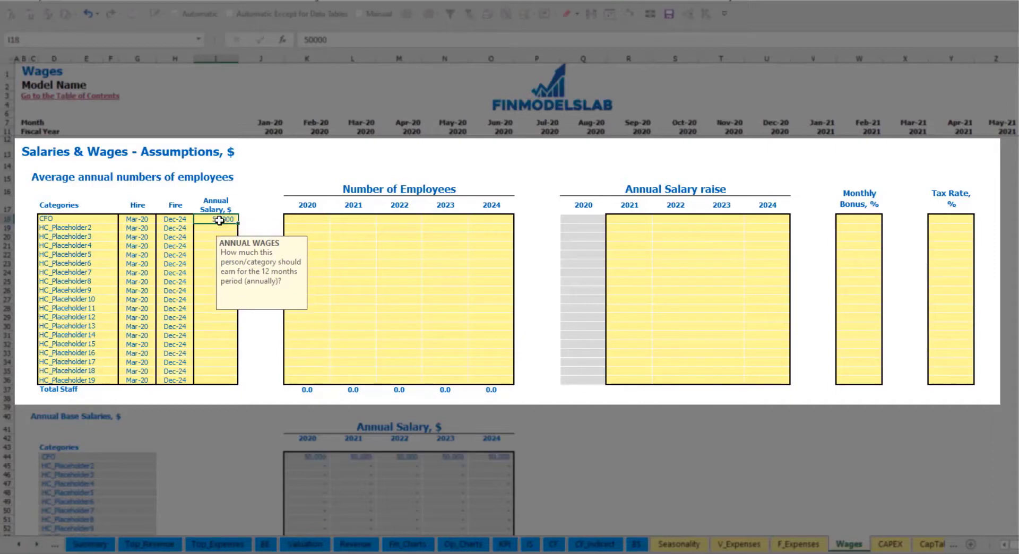
key(Return)
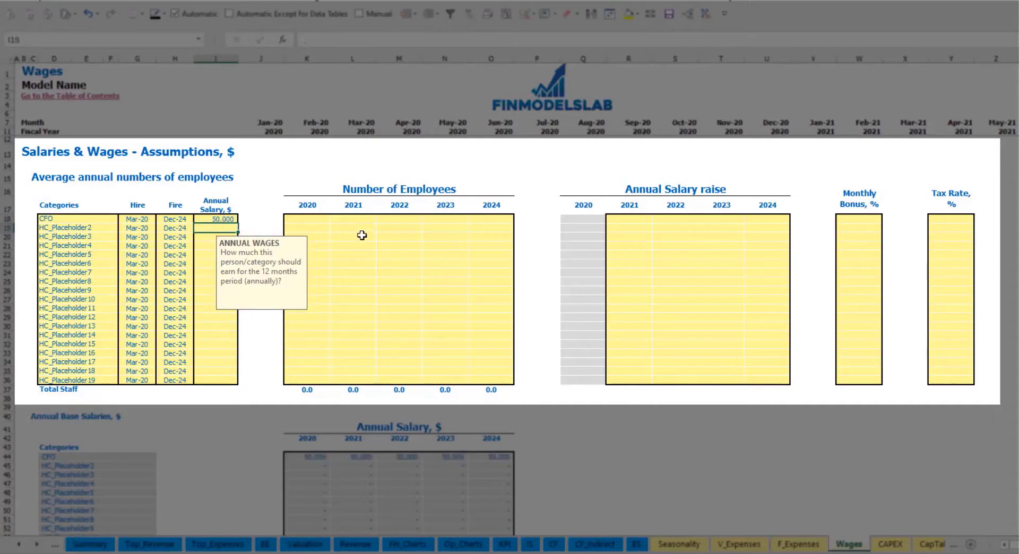
click(320, 222)
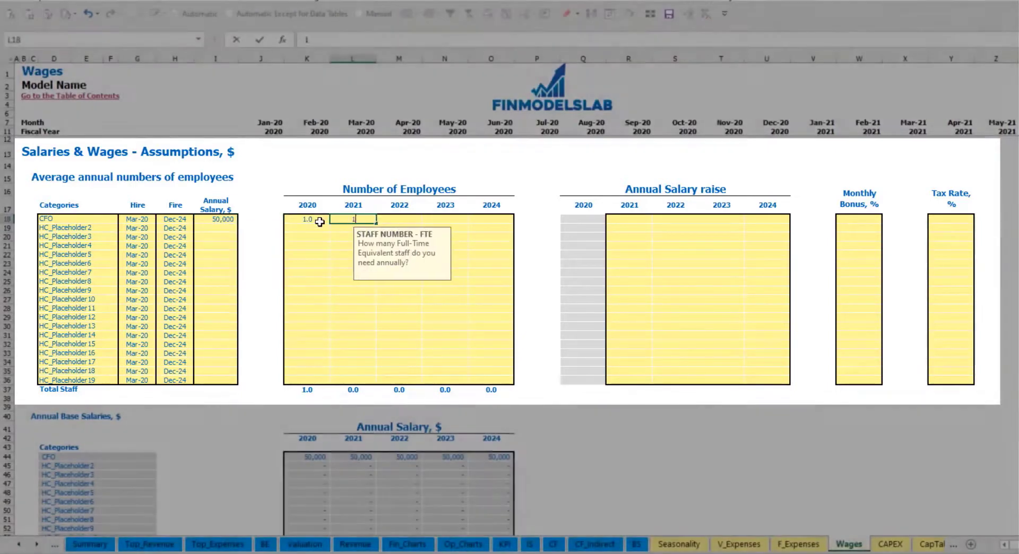
text(1	1	1	1)
key(Return)
key(Tab)
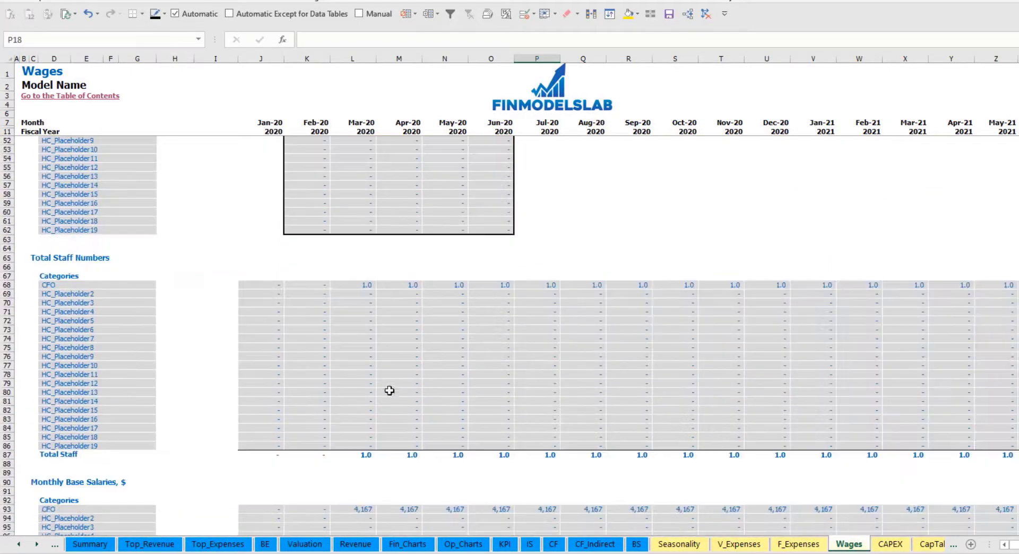
Inspect the CFO's monthly staff number formula across the whole row.
scroll(389, 389, down, 13)
click(367, 285)
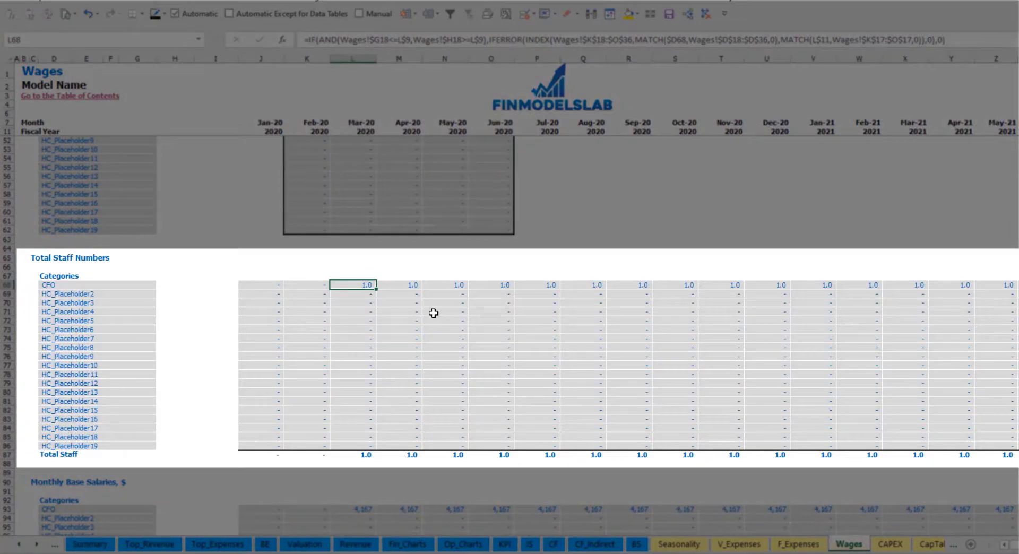
key(ctrl+Right)
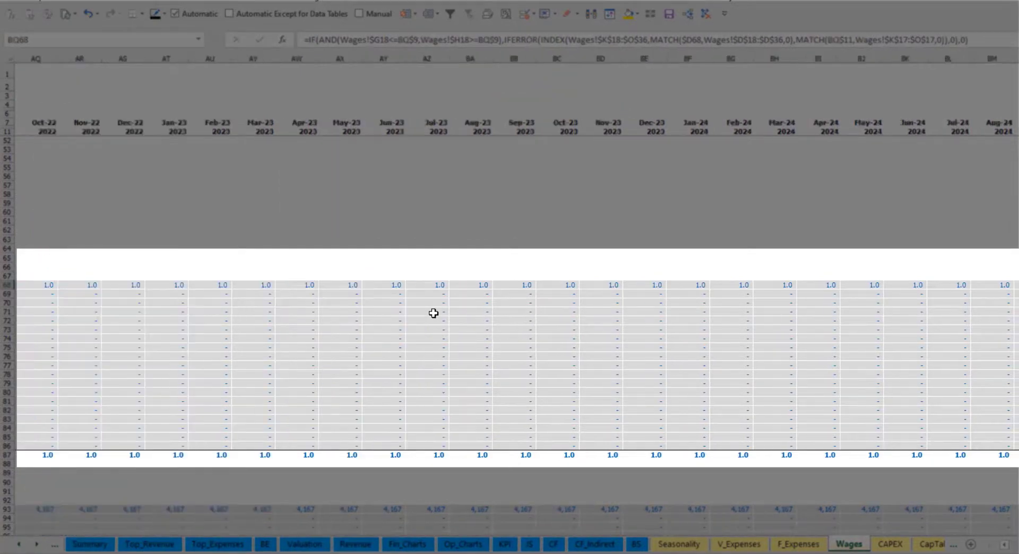
key(Home)
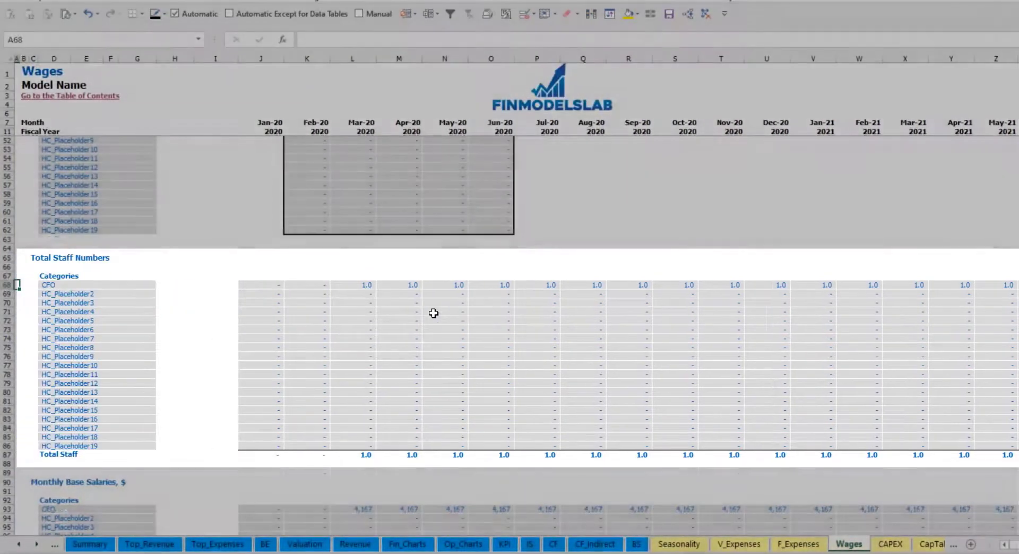
scroll(433, 313, up, 13)
Copy the CFO's 5% 2021 salary raise to 2022–2024 and review the resulting yearly salaries.
click(634, 220)
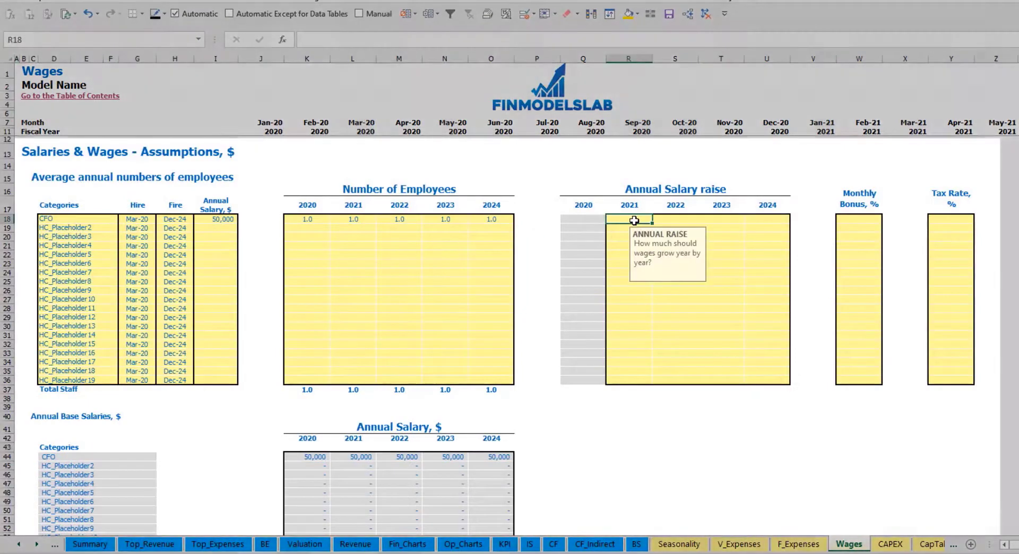
text(5)
key(ctrl+c)
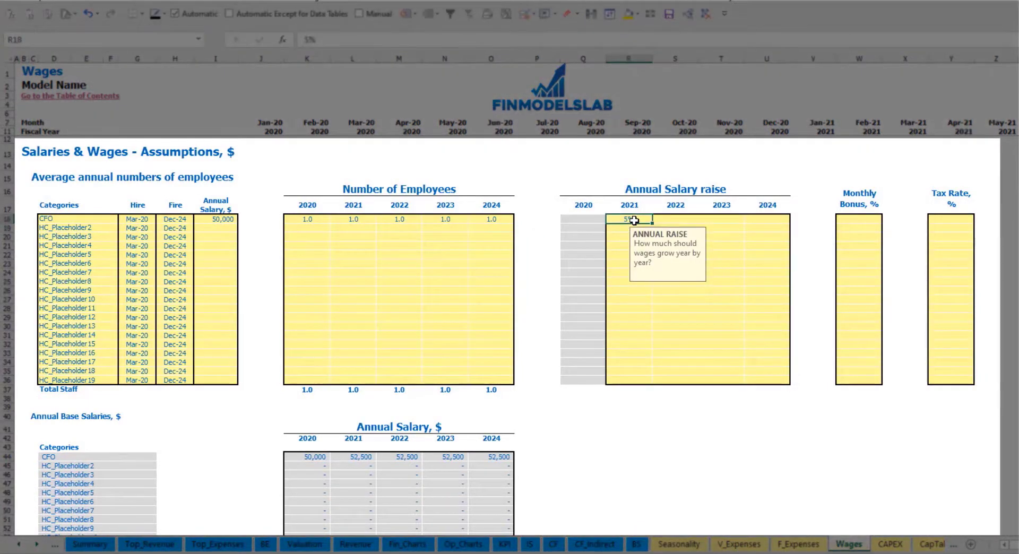
key(Right)
key(shift+Right)
key(shift+Right)
key(ctrl+v)
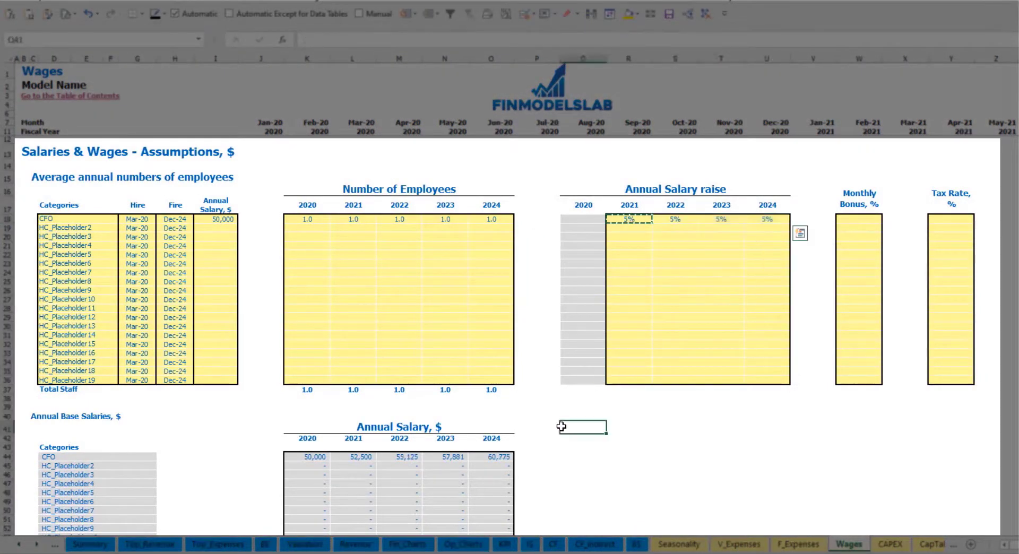
key(ctrl+v)
click(563, 423)
drag(311, 457, 426, 460)
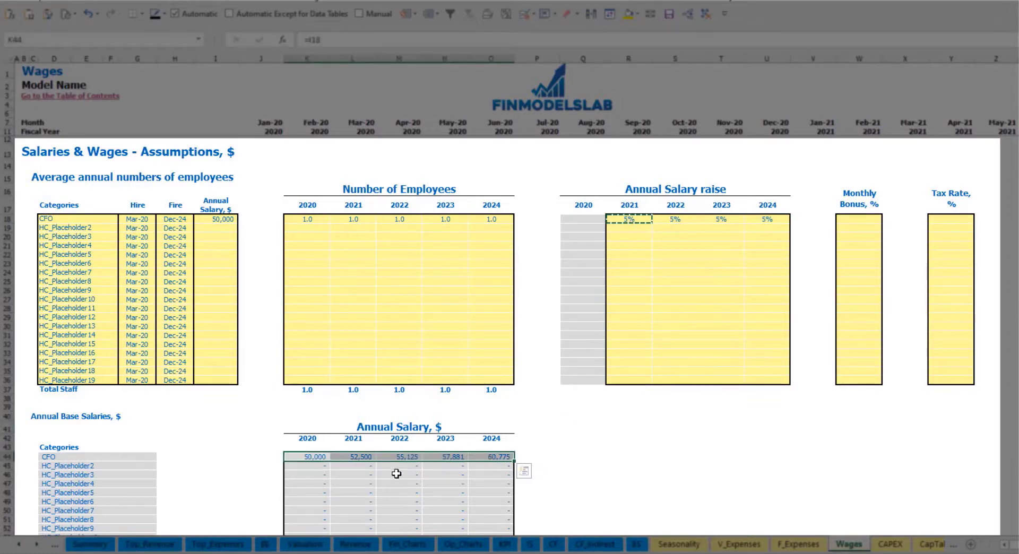
click(361, 469)
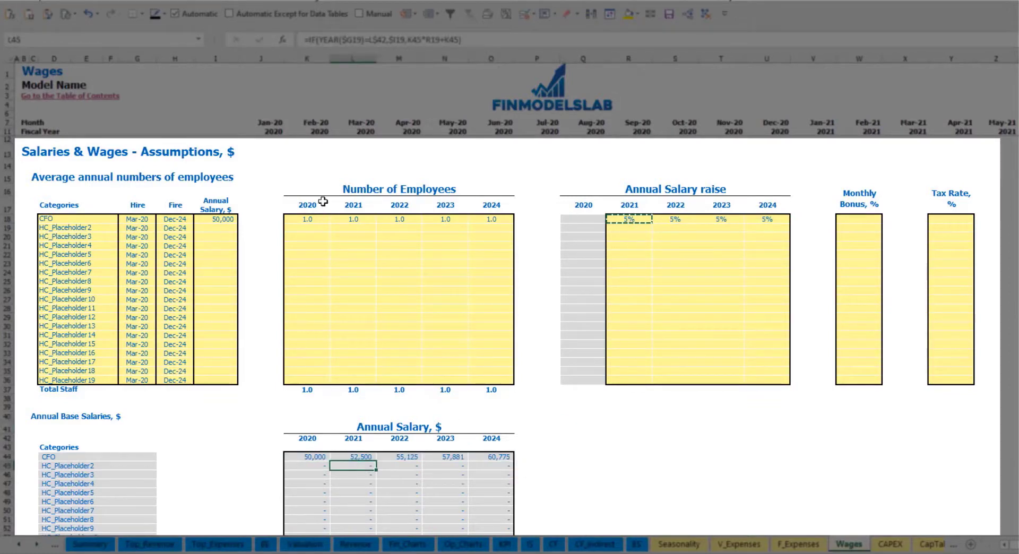
mouse_move(647, 220)
mouse_down()
mouse_move(740, 233)
mouse_move(767, 220)
mouse_up()
click(352, 457)
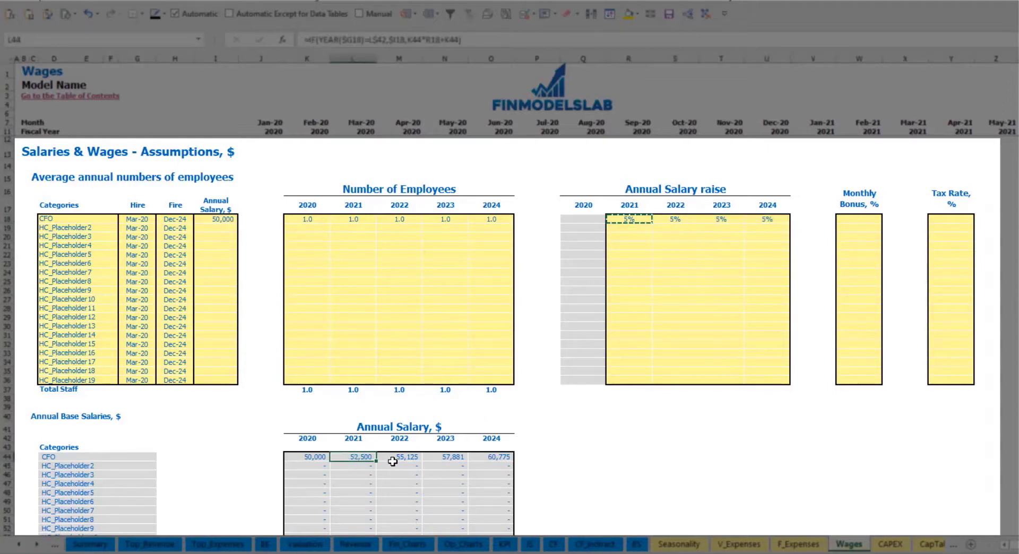
Set the CFO's monthly bonus to 10% and tax rate to 5%.
click(864, 218)
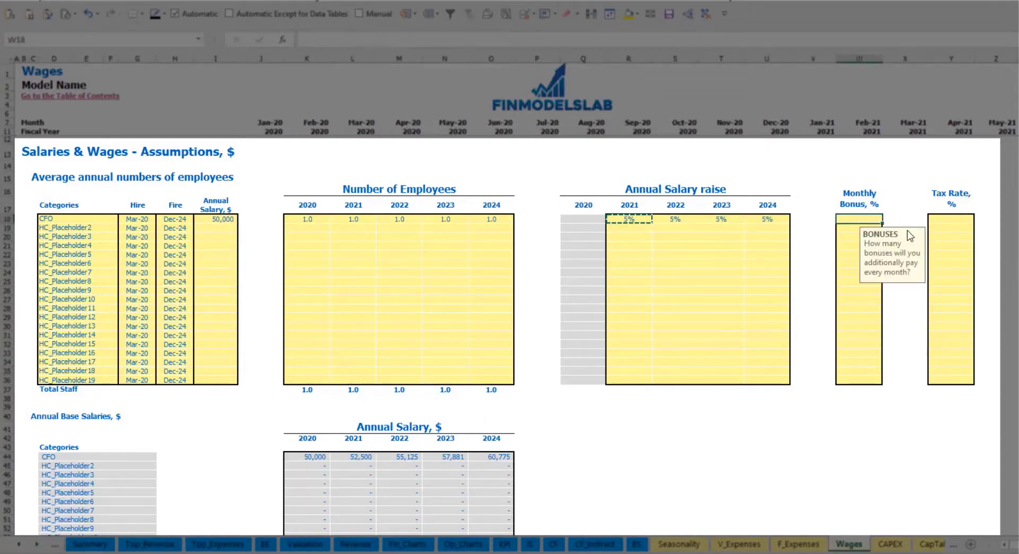
text(10%)
key(Return)
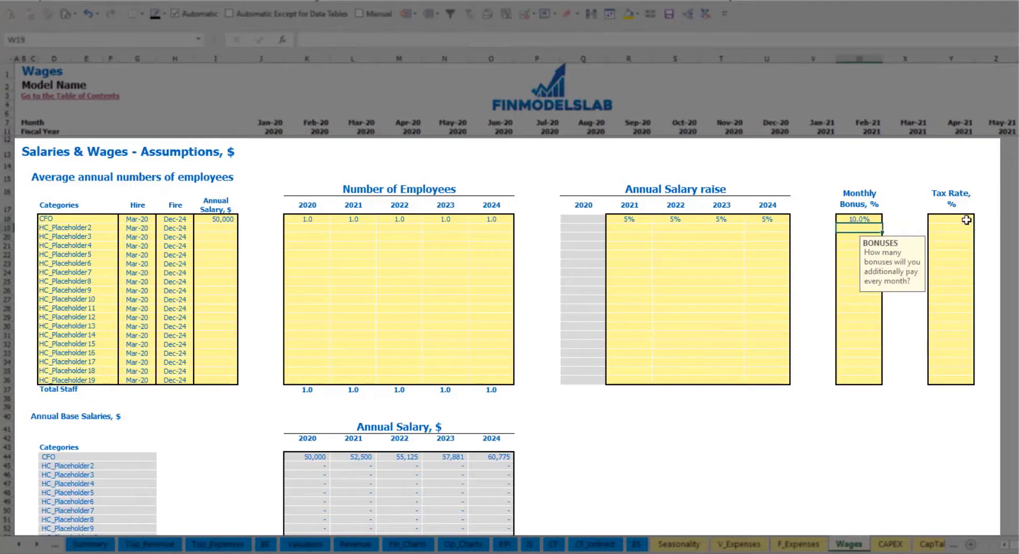
click(961, 218)
text(5%)
key(Return)
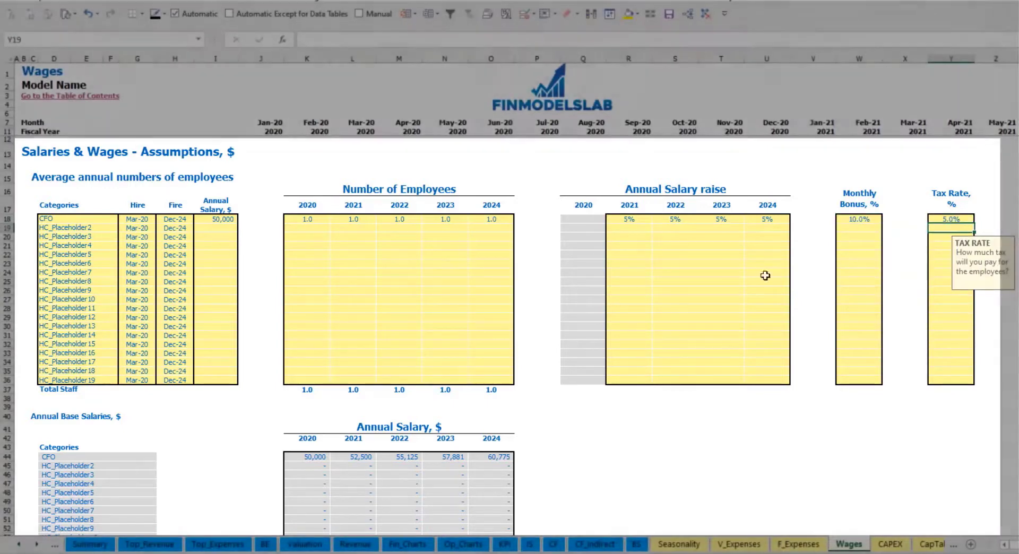
scroll(403, 332, down, 7)
scroll(401, 336, down, 8)
scroll(318, 372, down, 3)
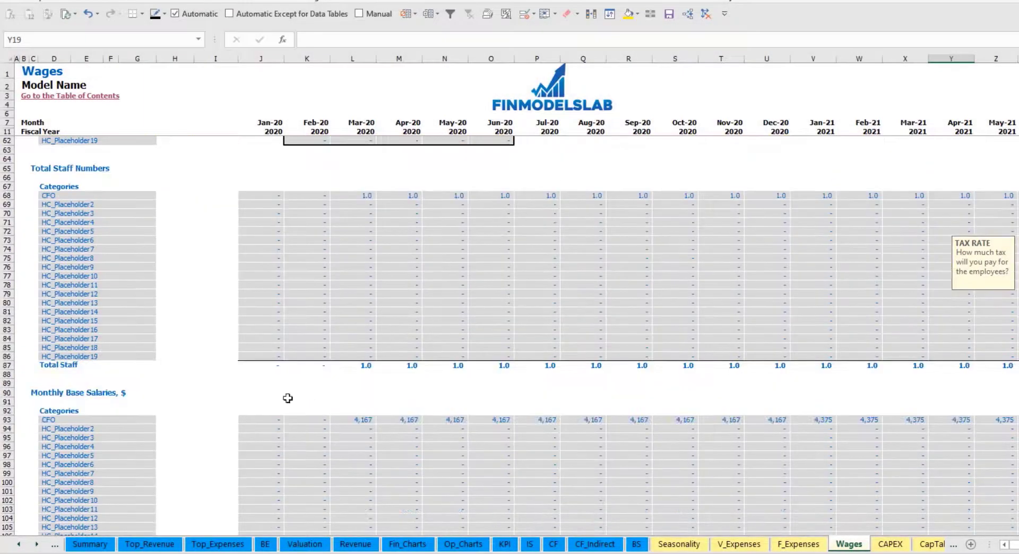
scroll(11, 426, down, 3)
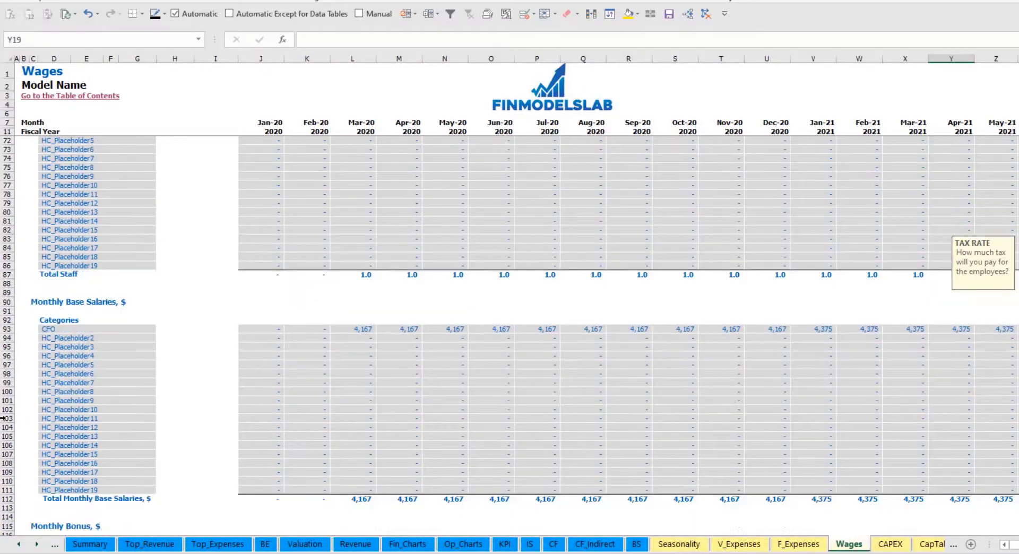
click(7, 330)
click(367, 329)
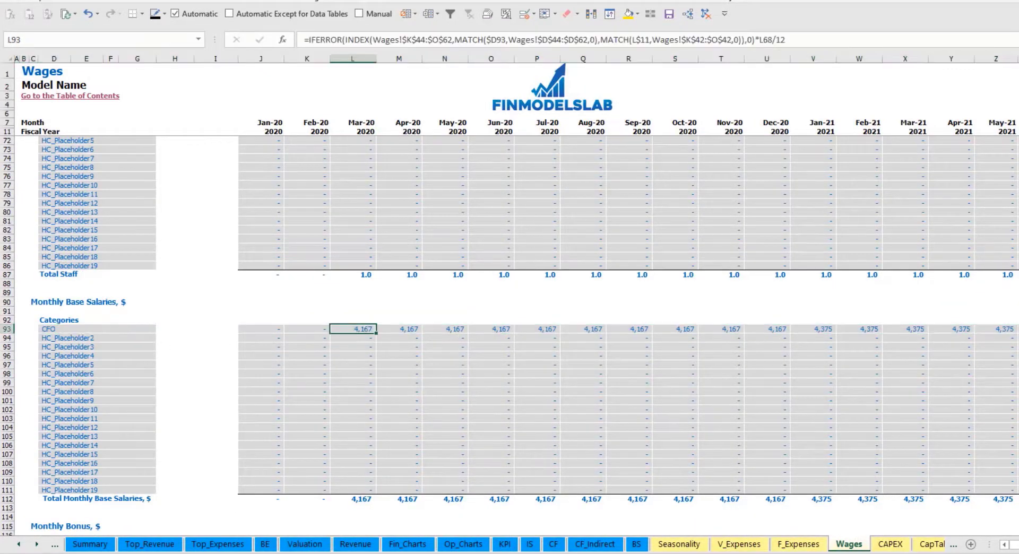
scroll(146, 398, down, 7)
click(7, 373)
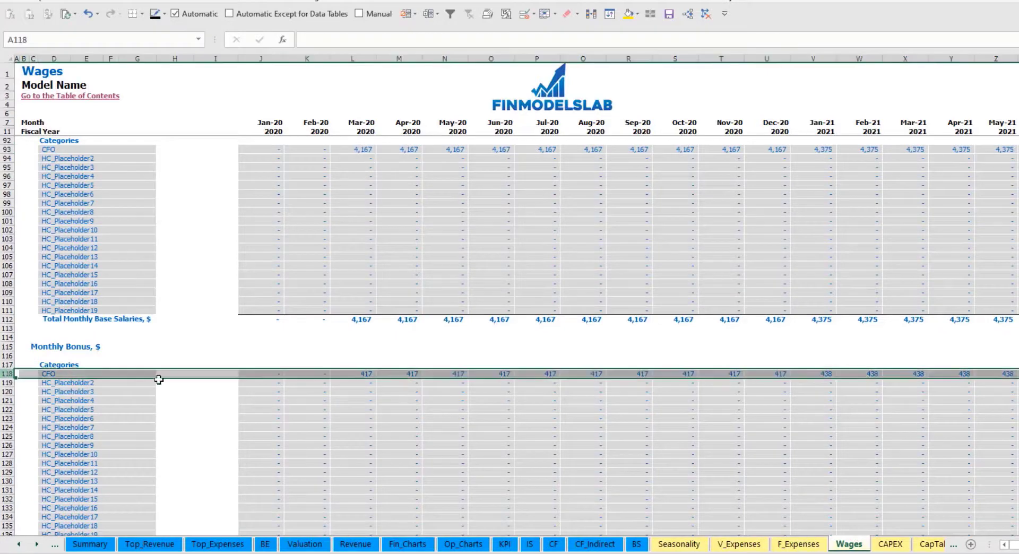
click(366, 375)
scroll(74, 391, down, 3)
scroll(69, 390, down, 3)
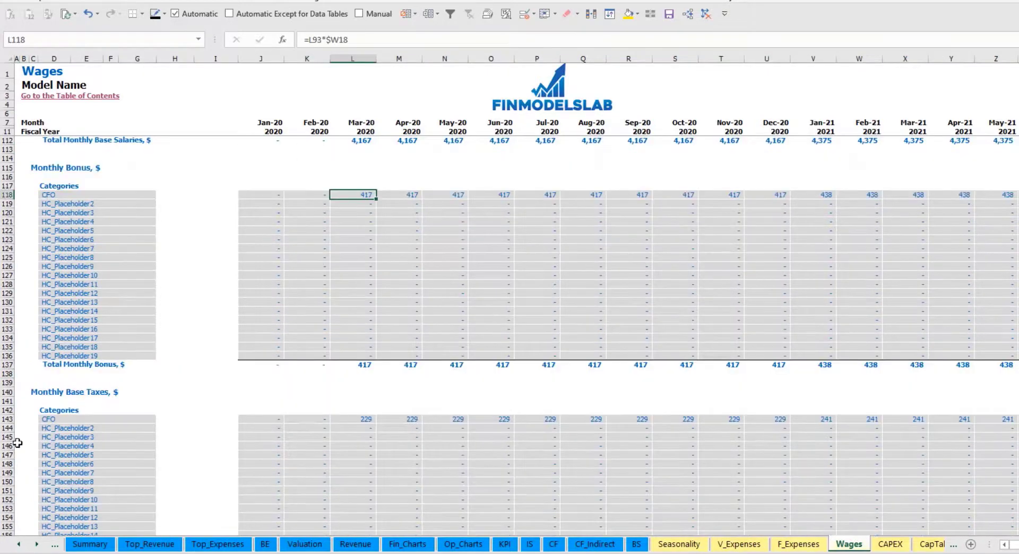
click(6, 420)
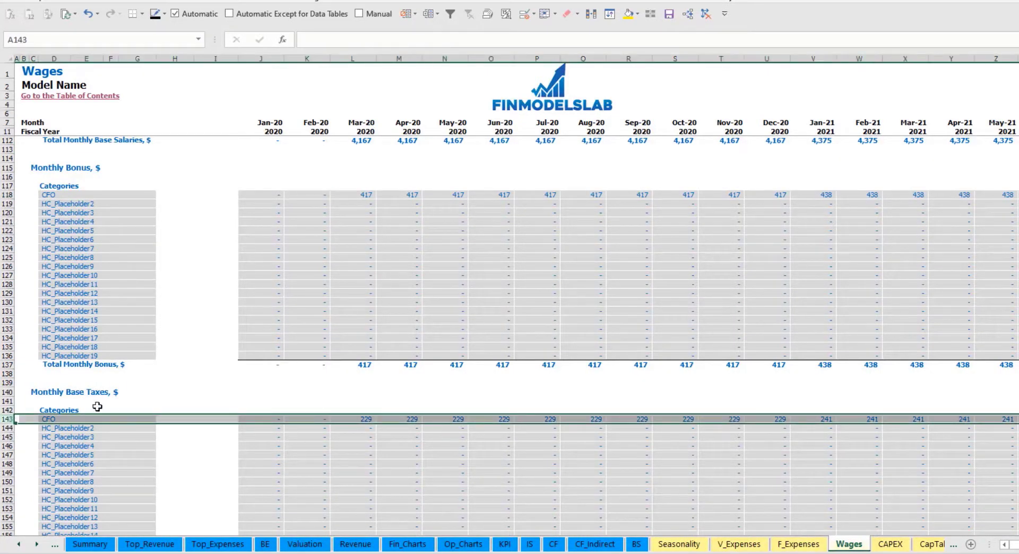
scroll(434, 398, up, 20)
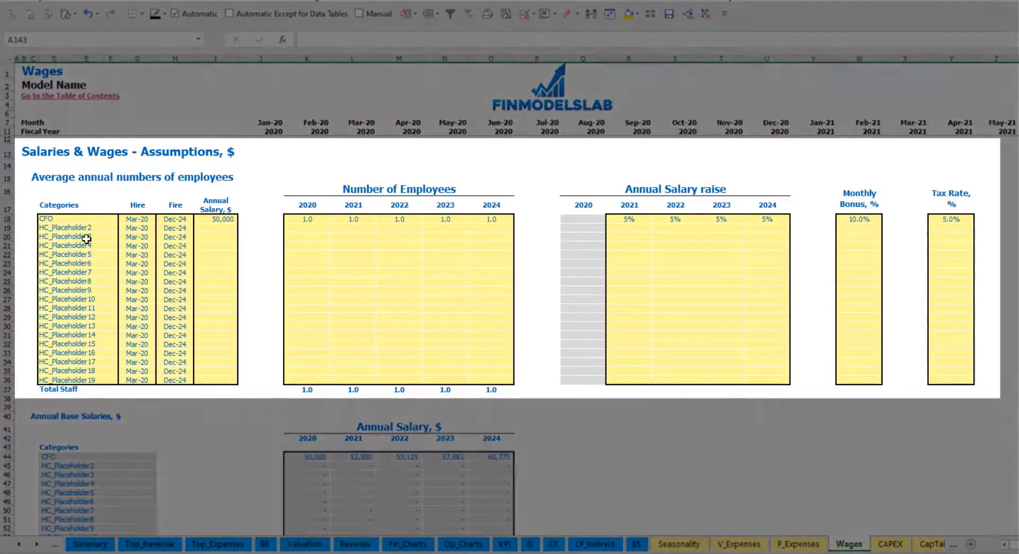
Name the second staff category Admin HC with an Apr-20 hire date.
click(75, 228)
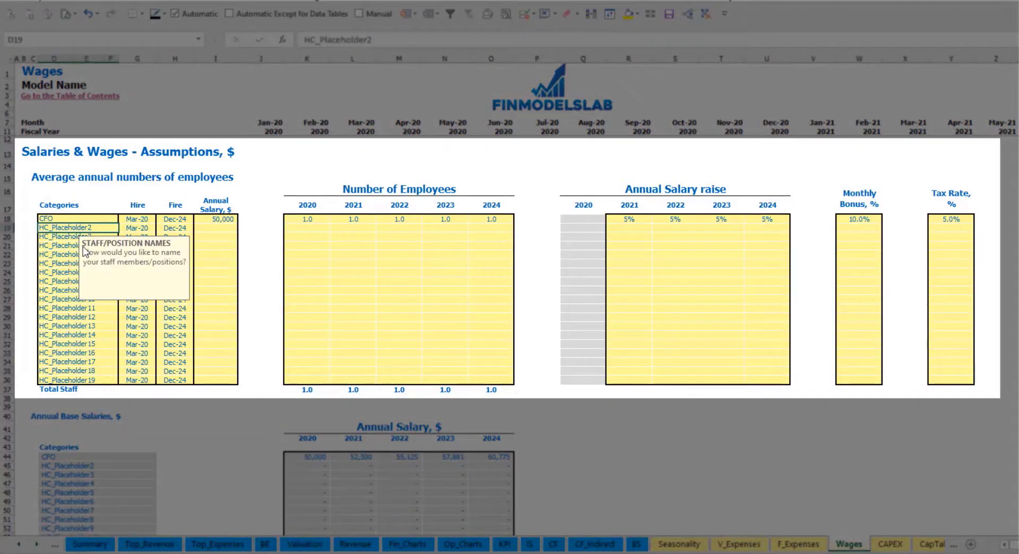
text(Admin HC)
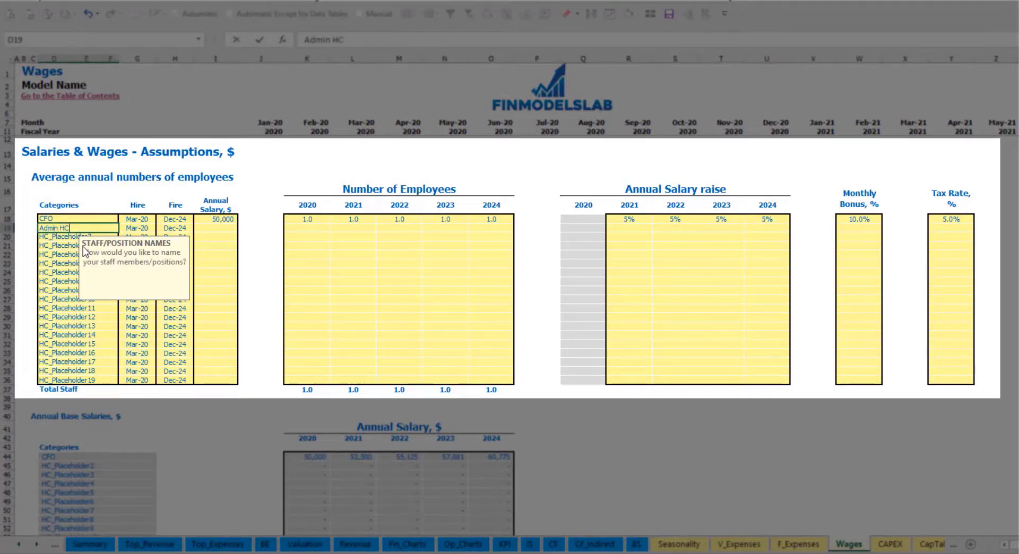
key(Return)
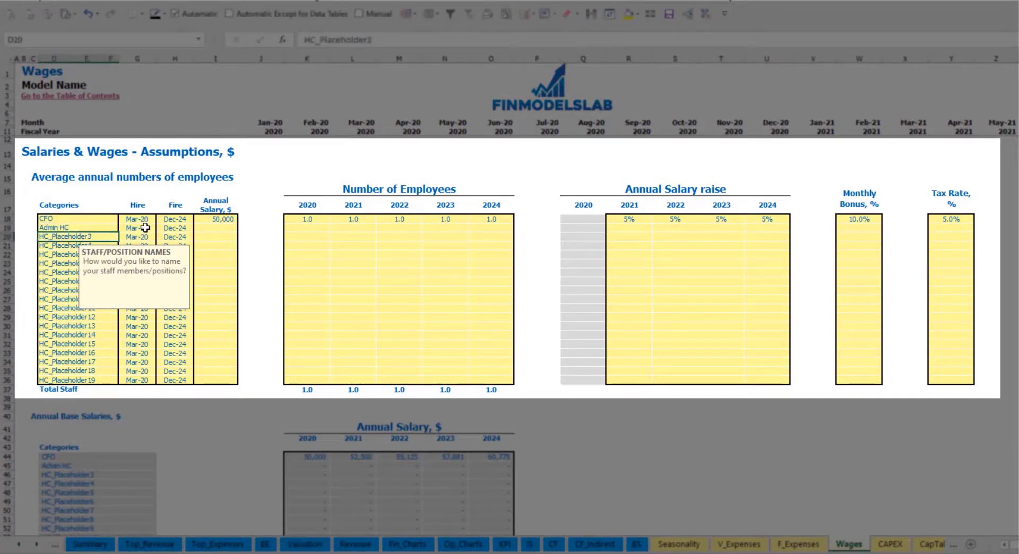
click(145, 228)
click(161, 228)
key(Escape)
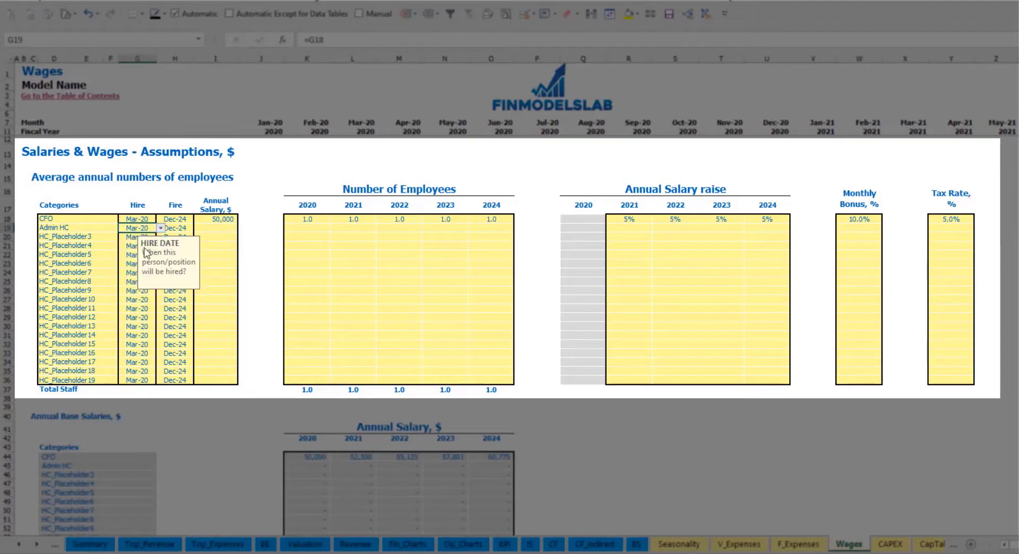
click(146, 252)
click(184, 229)
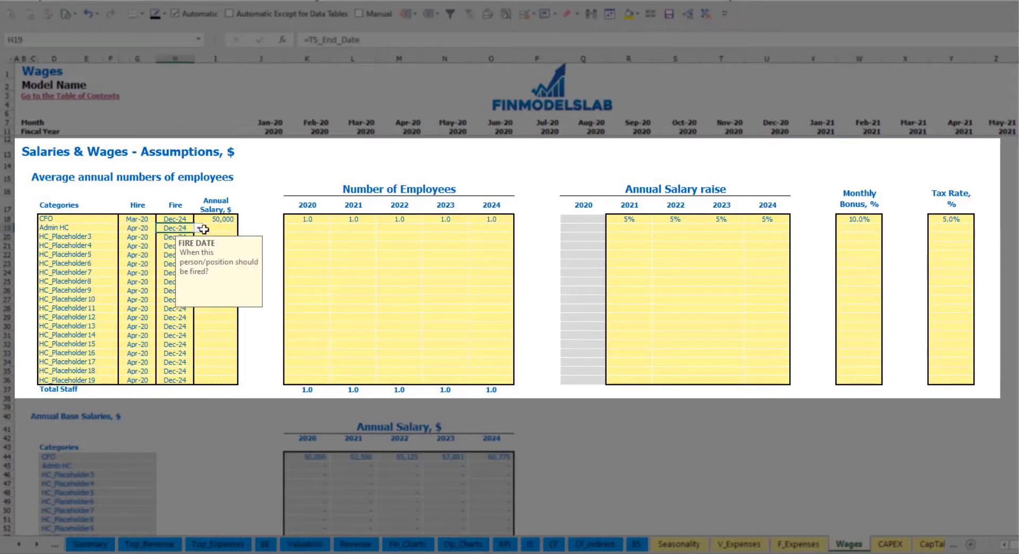
Give Admin HC a 30,000 salary and headcounts of 2, 4, 6, 8, 10 for 2020–2024.
click(213, 228)
text(300)
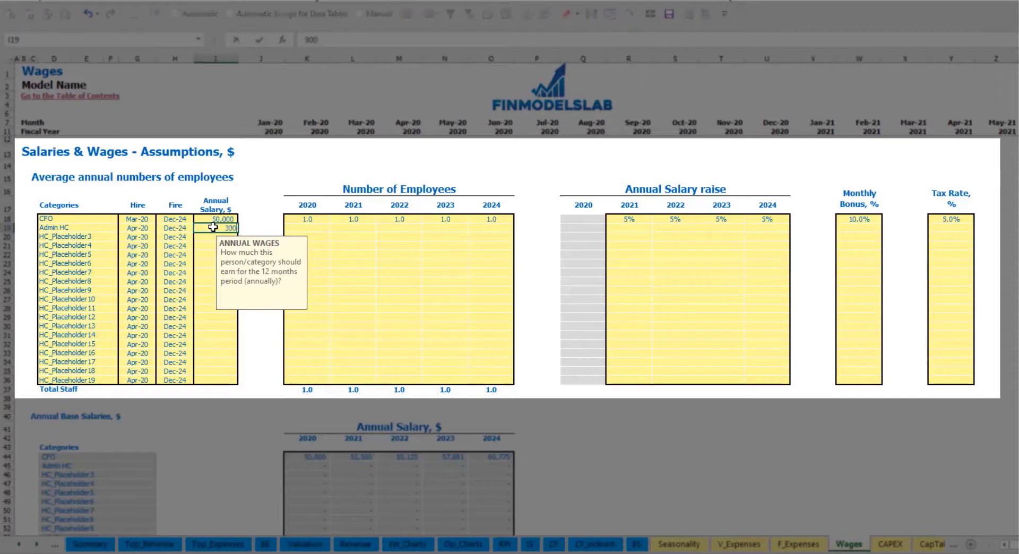
click(315, 227)
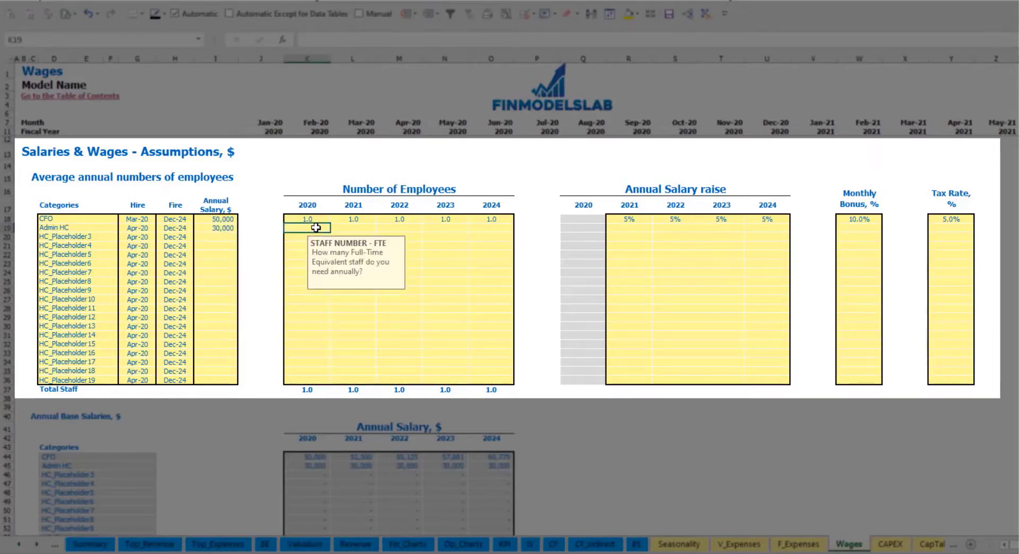
text(2)
key(Tab)
text(4)
key(Tab)
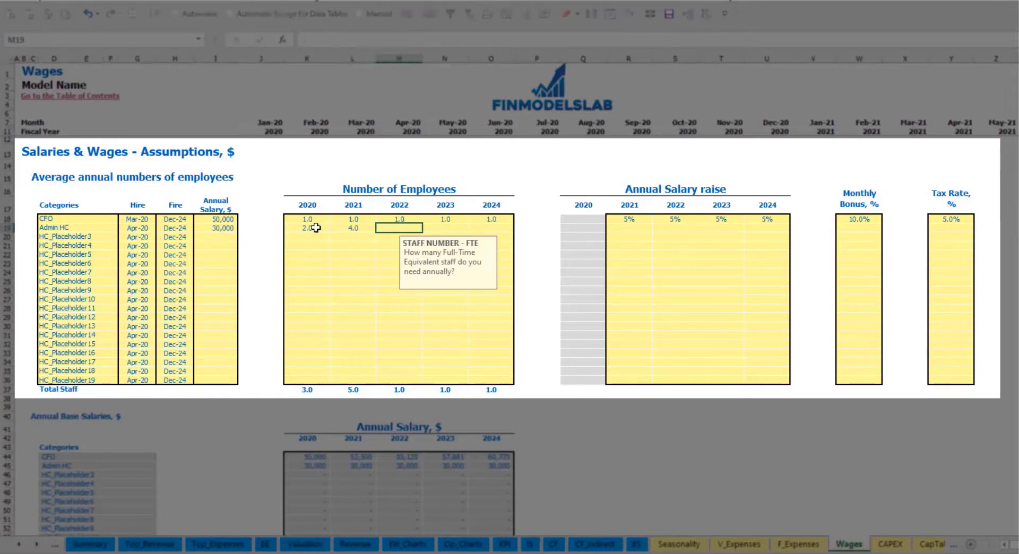
text(6)
key(Tab)
text(8)
key(Tab)
text(10)
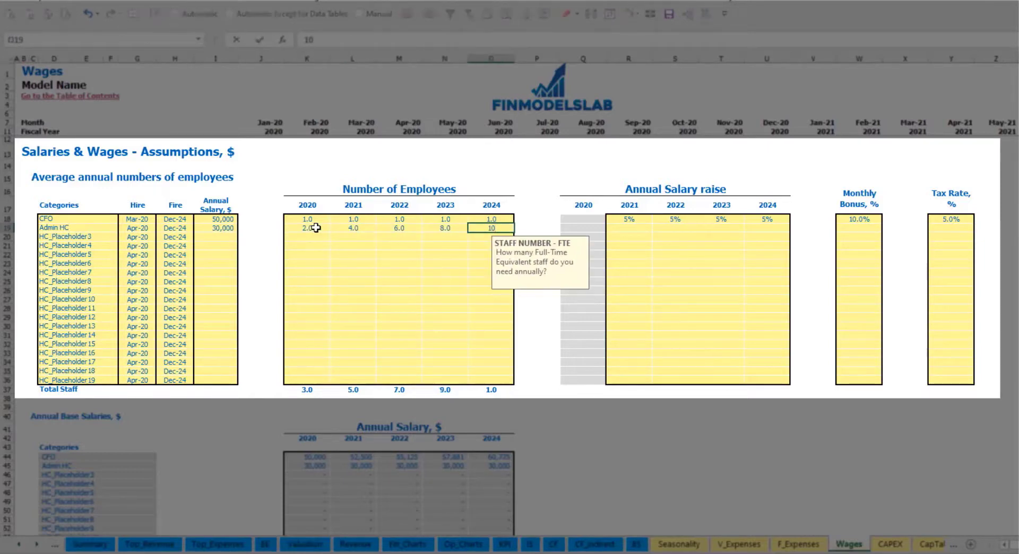
key(Tab)
Enter the Admin HC 2021 salary raise and copy it across 2022–2024.
click(626, 228)
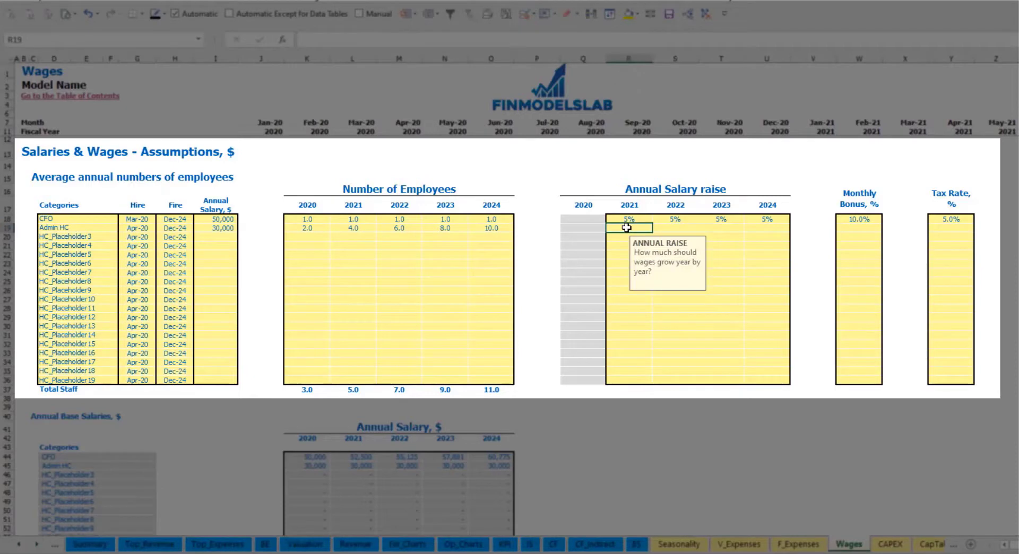
text(5%)
key(ctrl+Return)
key(ctrl+c)
key(Right)
key(shift+Right)
key(shift+Right)
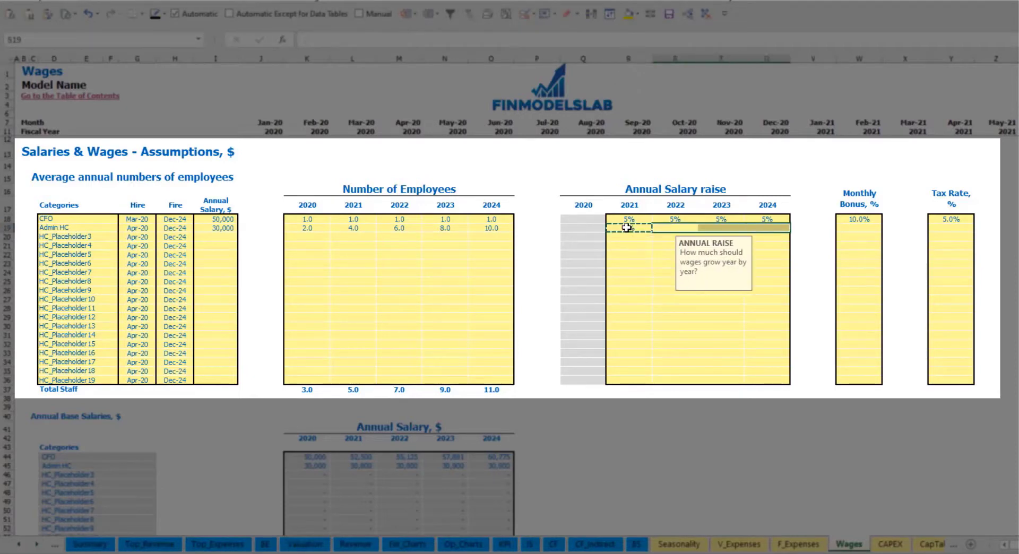
key(ctrl+v)
Set the Admin HC monthly bonus to 5% and tax rate to 5%.
click(873, 232)
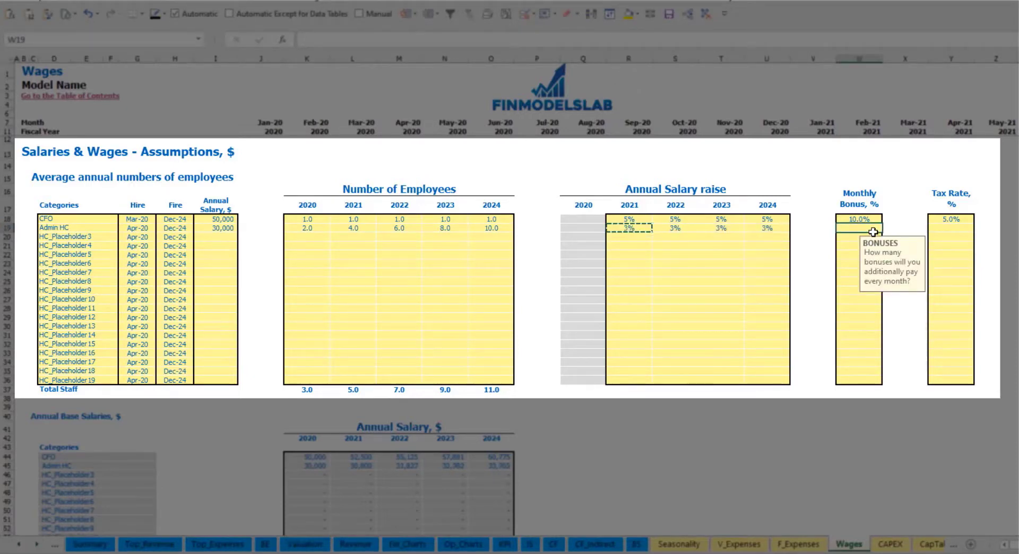
text(5%)
key(Tab)
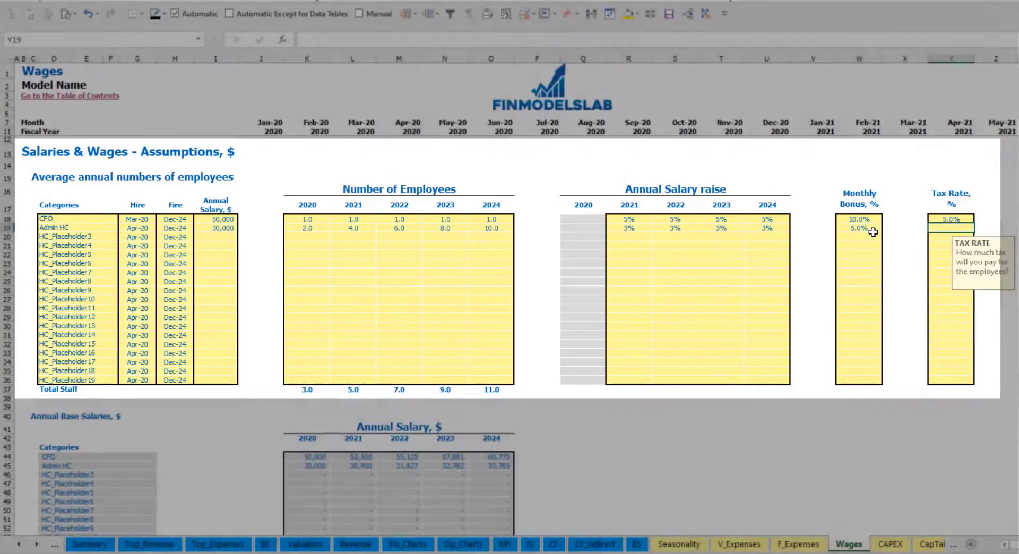
text(5%)
key(Return)
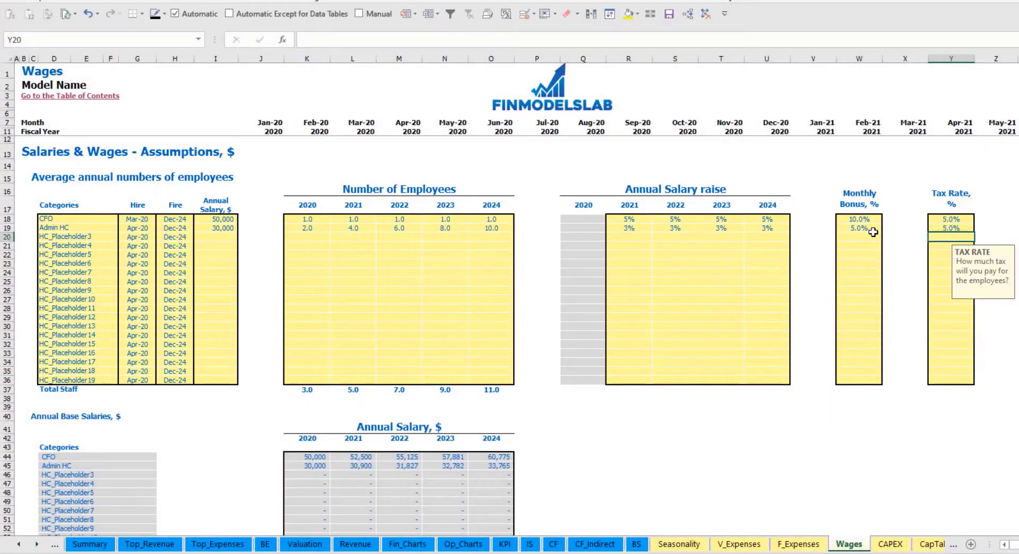
scroll(395, 330, down, 5)
scroll(392, 331, down, 8)
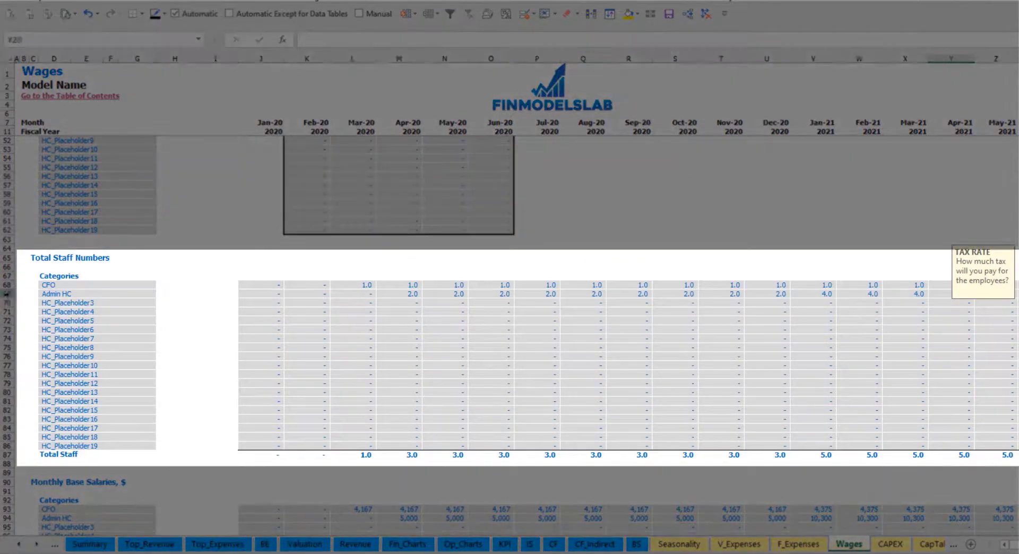
click(8, 293)
click(409, 293)
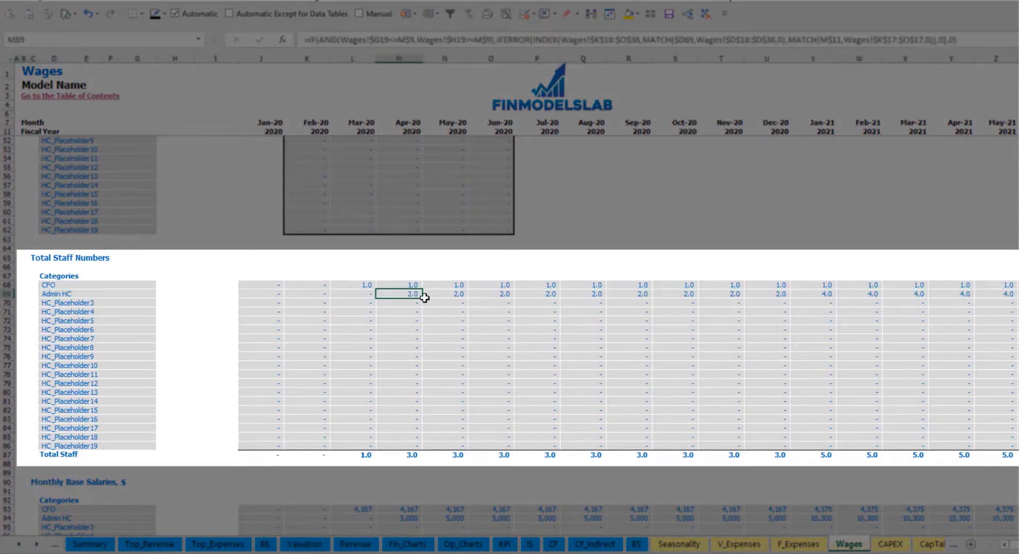
drag(409, 293, 779, 294)
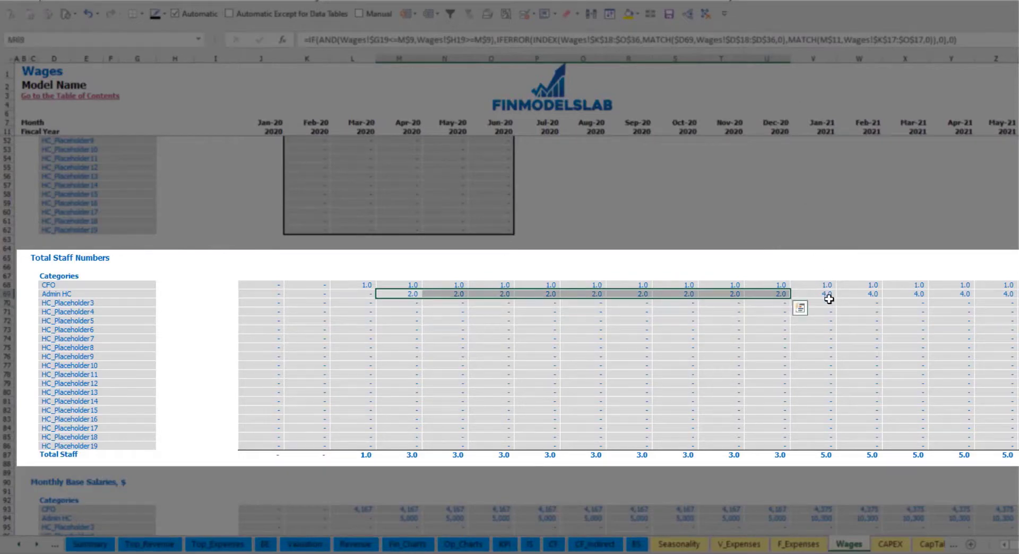
drag(829, 294, 1011, 293)
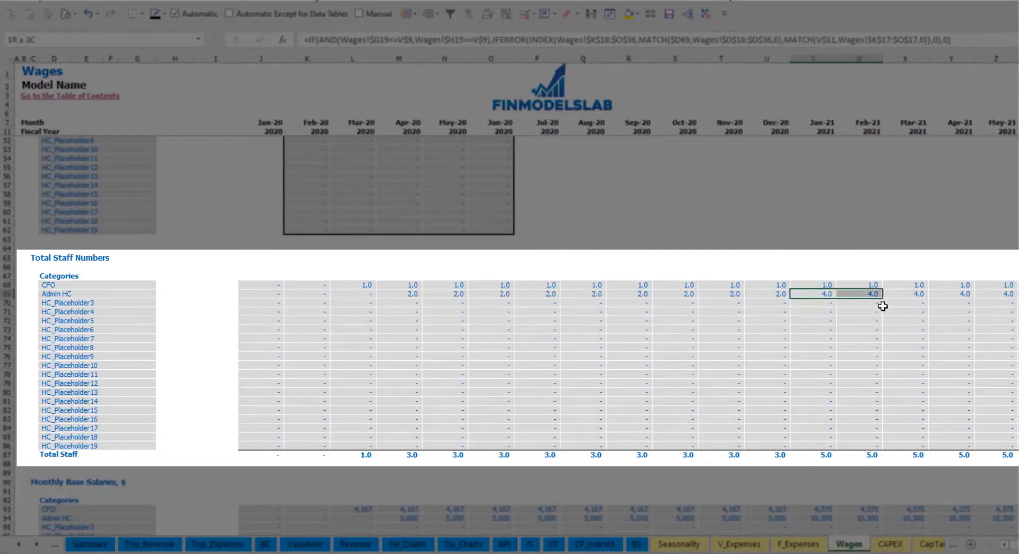
scroll(510, 345, right, 10)
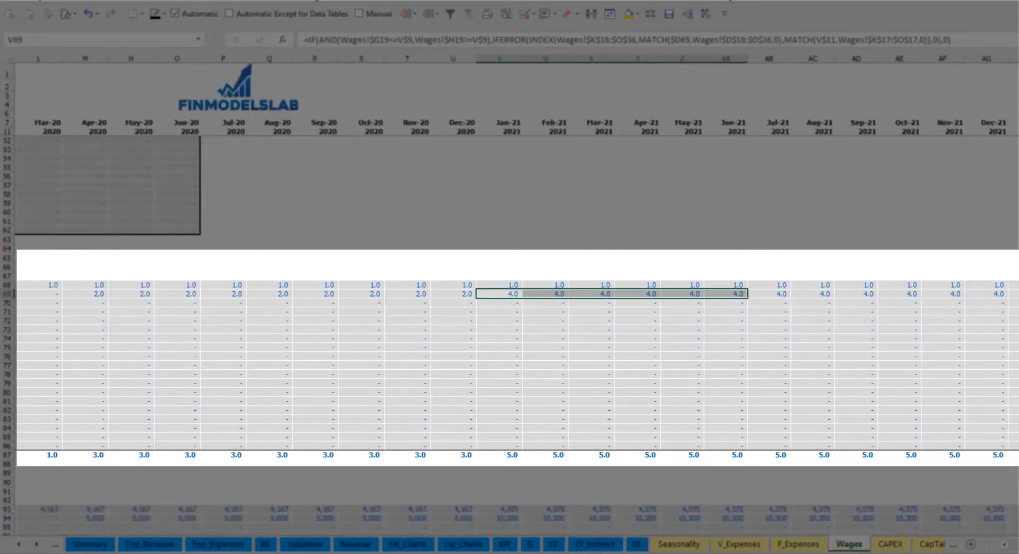
scroll(510, 345, right, 2)
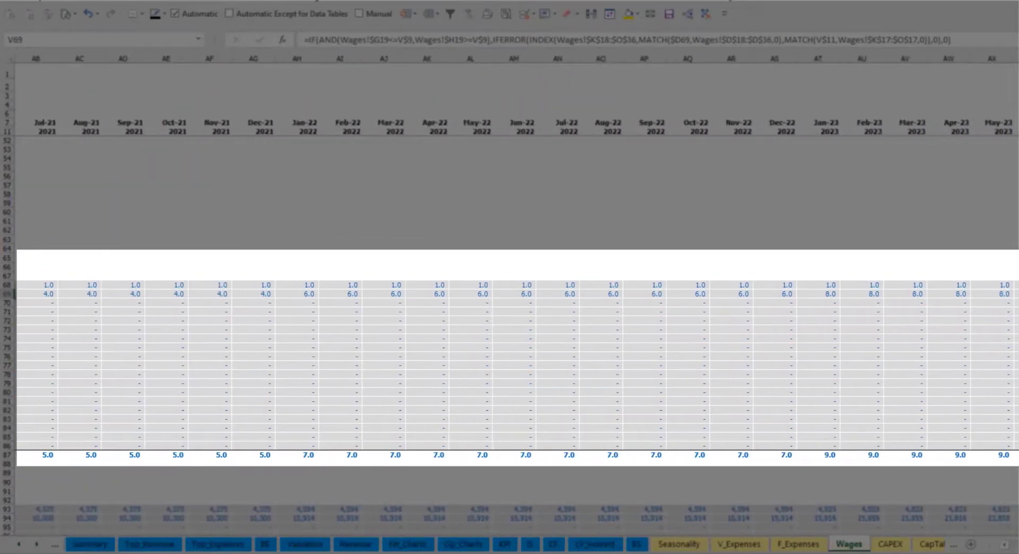
click(939, 299)
scroll(510, 345, right, 7)
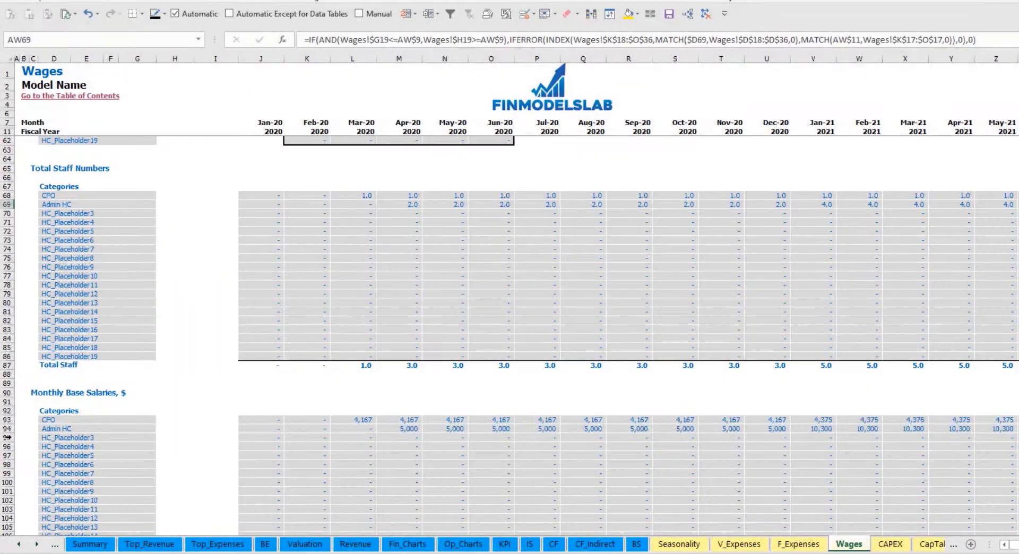
click(7, 428)
click(403, 429)
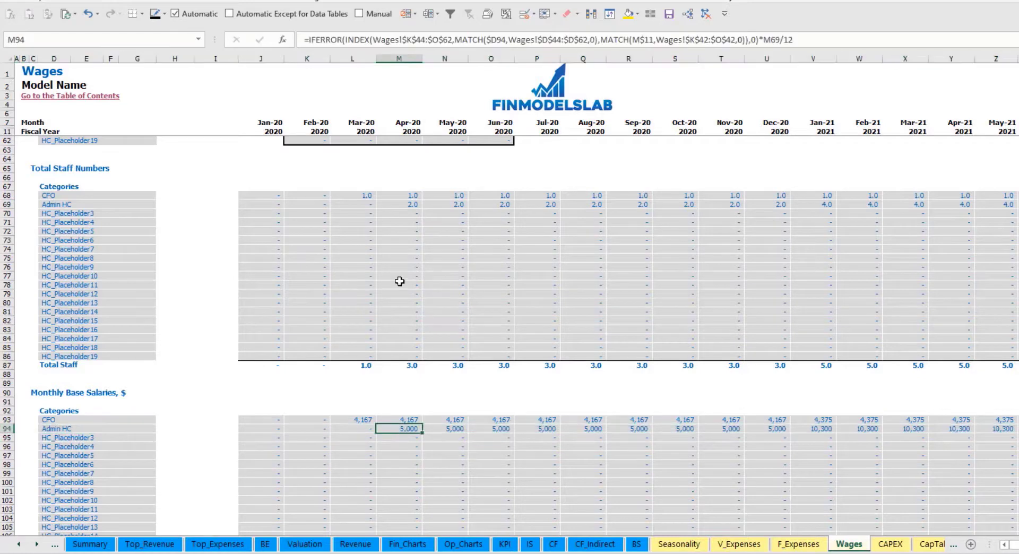
click(407, 204)
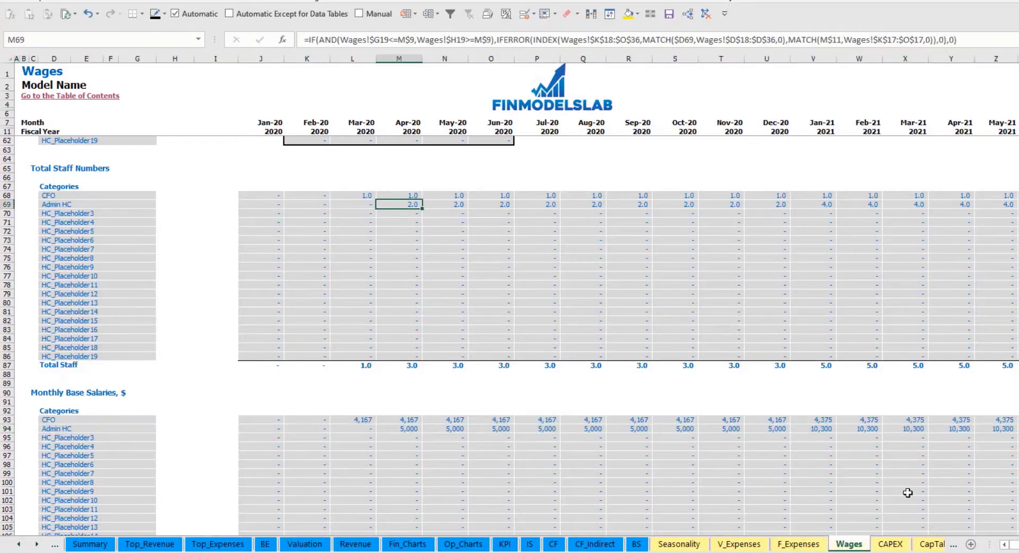
click(998, 207)
click(997, 429)
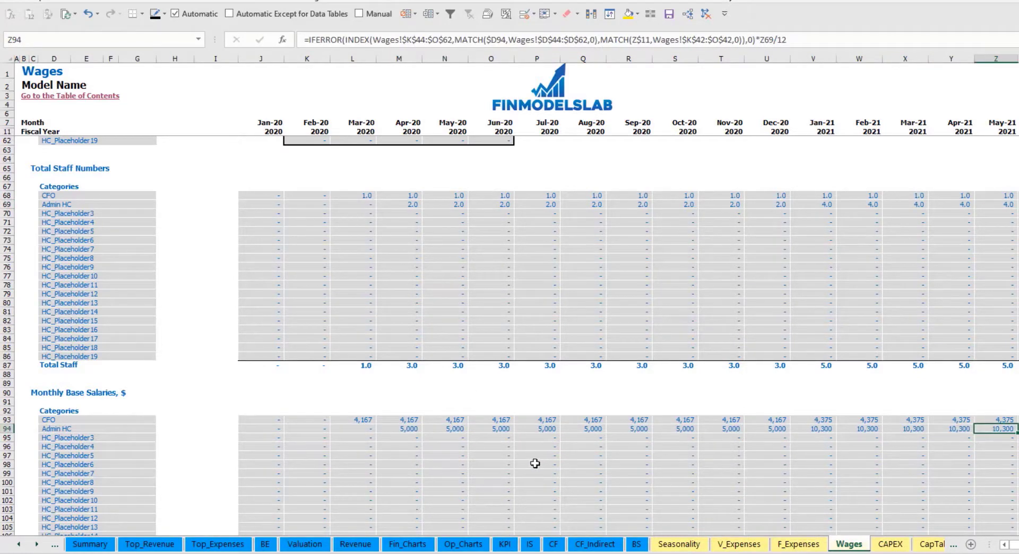
scroll(535, 463, down, 10)
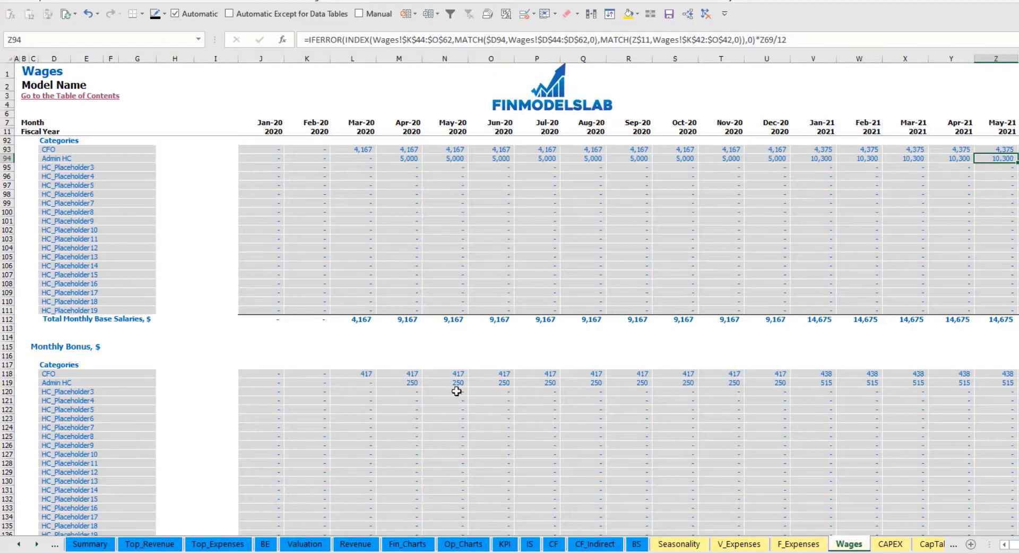
scroll(456, 388, down, 7)
scroll(352, 395, down, 3)
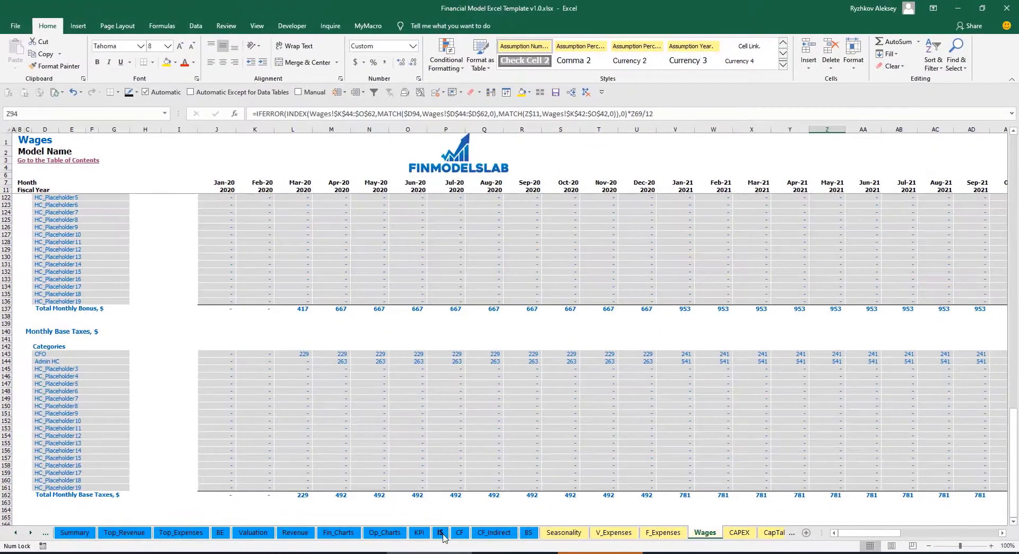
On the Income Statement, expand Salary and Wages and inspect the CFO Jan-20 wage formula.
click(440, 533)
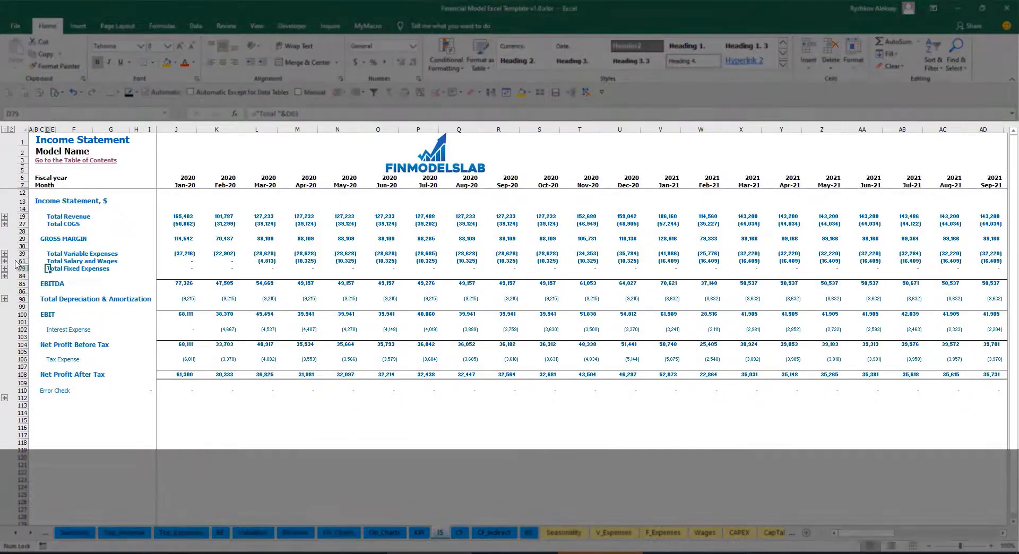
click(5, 260)
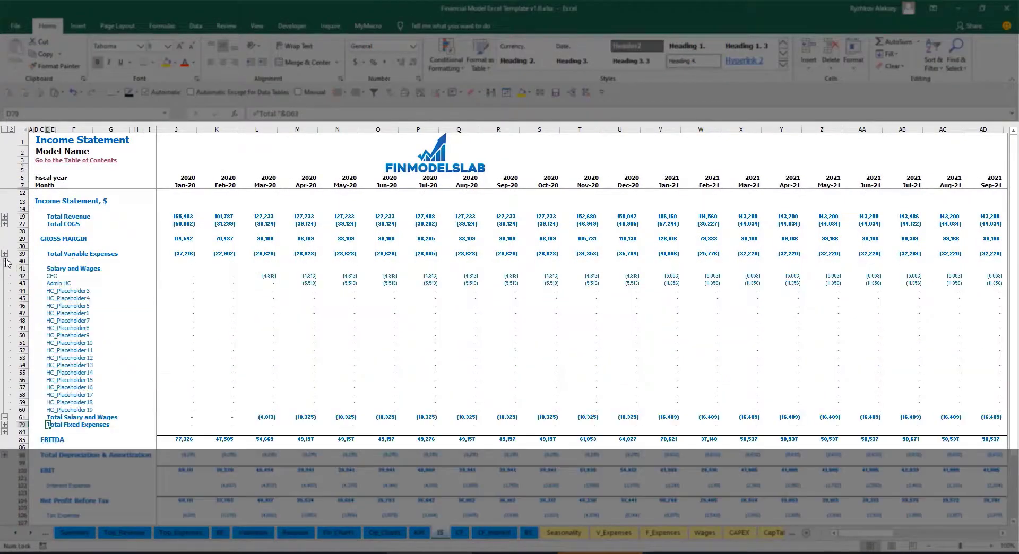
click(170, 274)
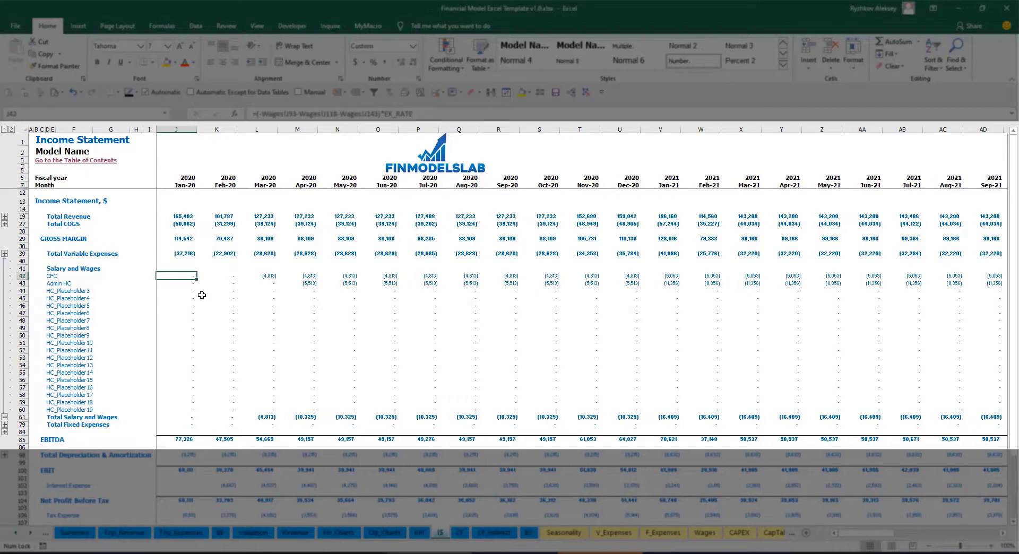
drag(53, 274, 52, 410)
Name the first fixed expense Utilities with a Mar-20 launch date.
click(91, 284)
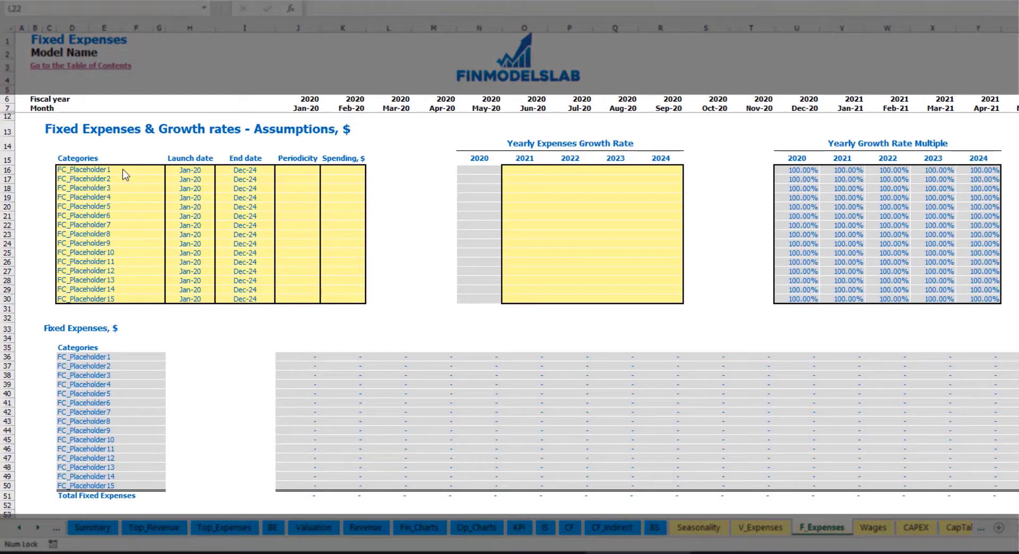
click(112, 170)
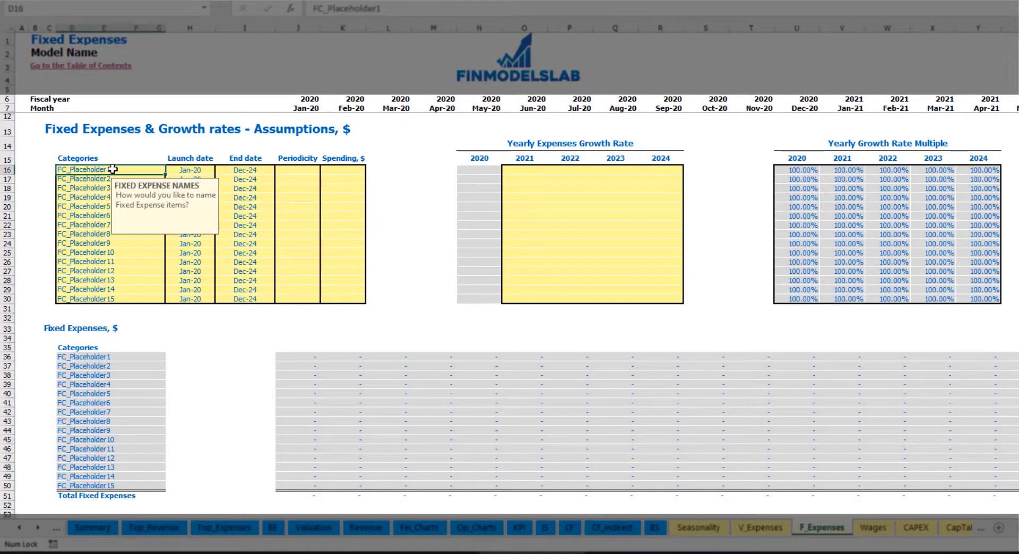
text(Utilities)
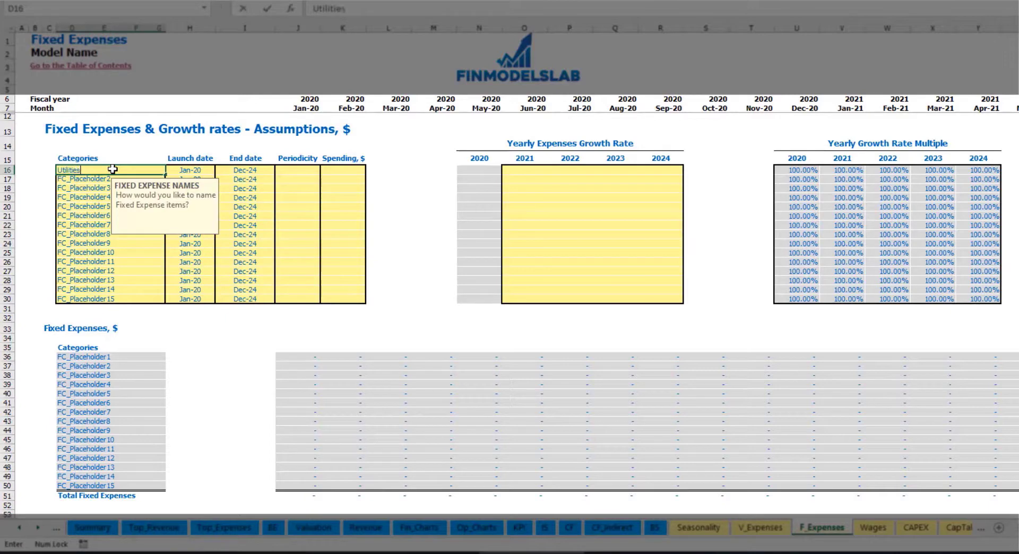
key(Return)
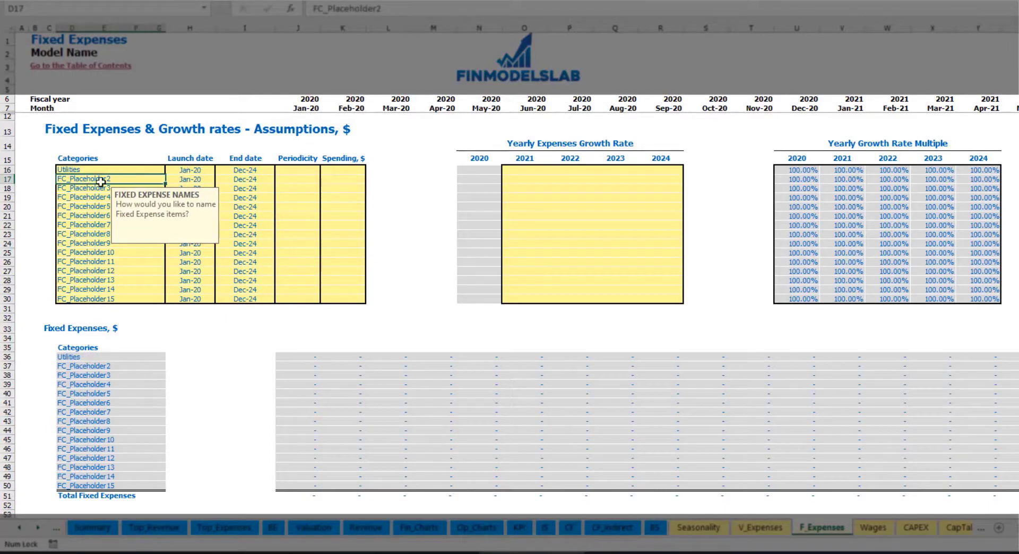
click(192, 169)
click(219, 170)
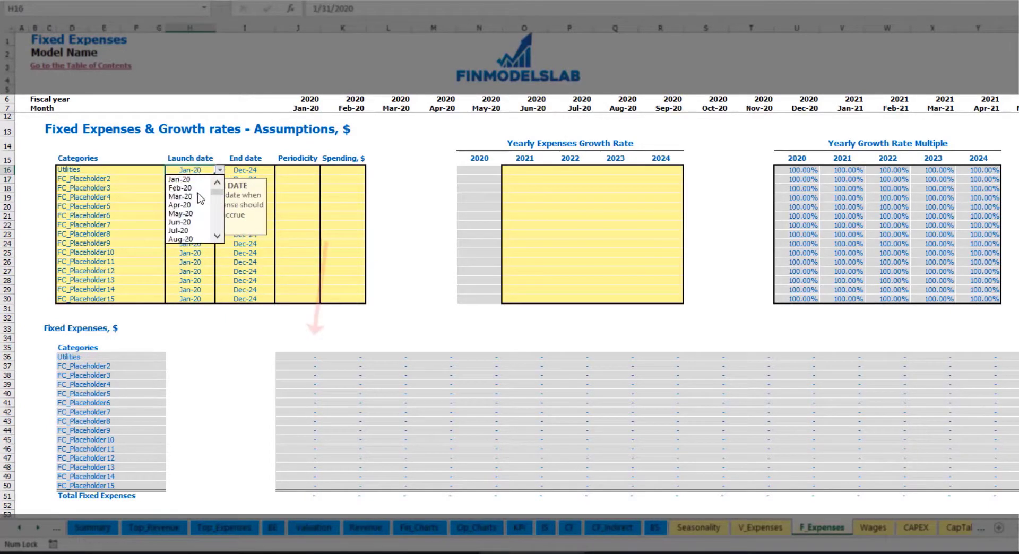
click(181, 196)
Make Utilities a Daily expense costing 50.
click(256, 169)
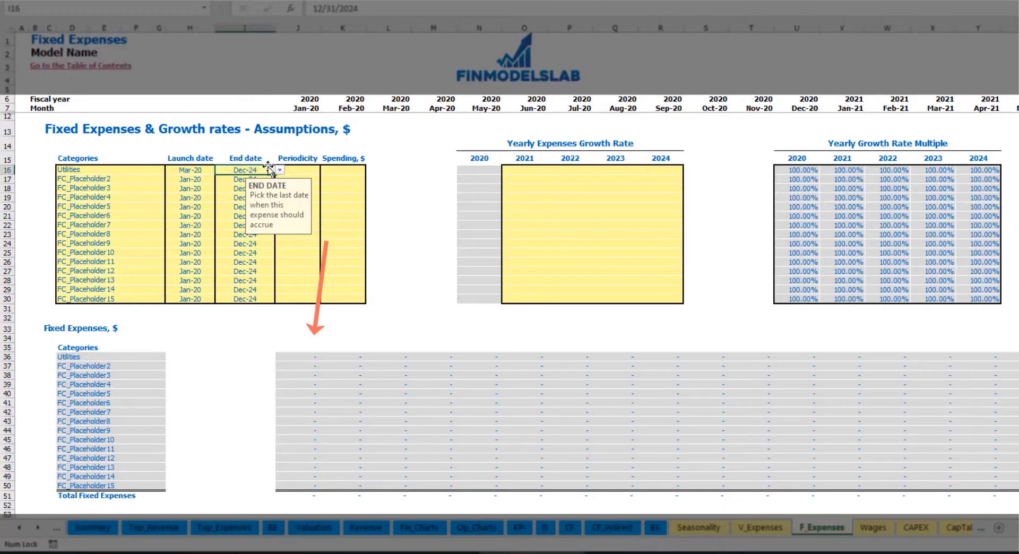
click(306, 109)
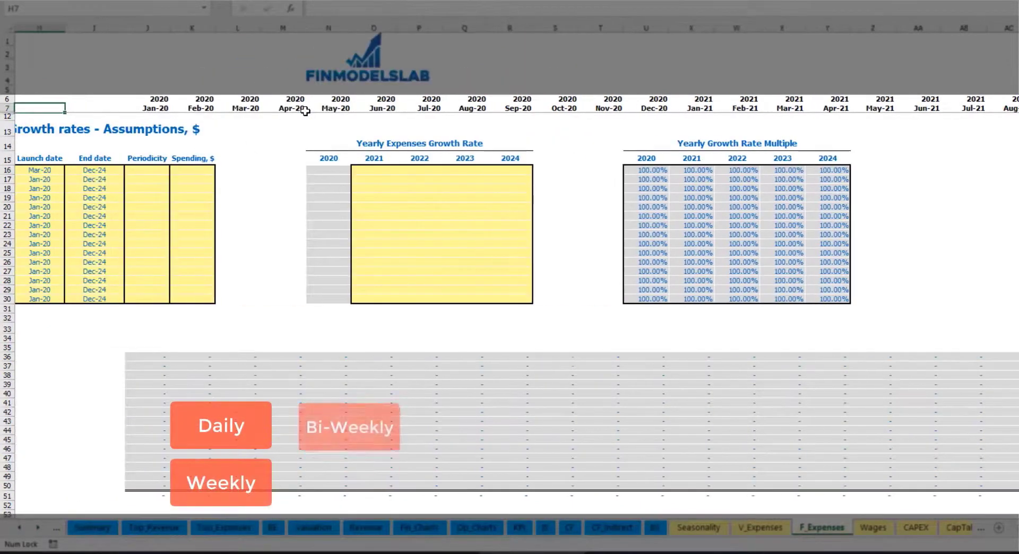
scroll(306, 110, left, 3)
click(304, 170)
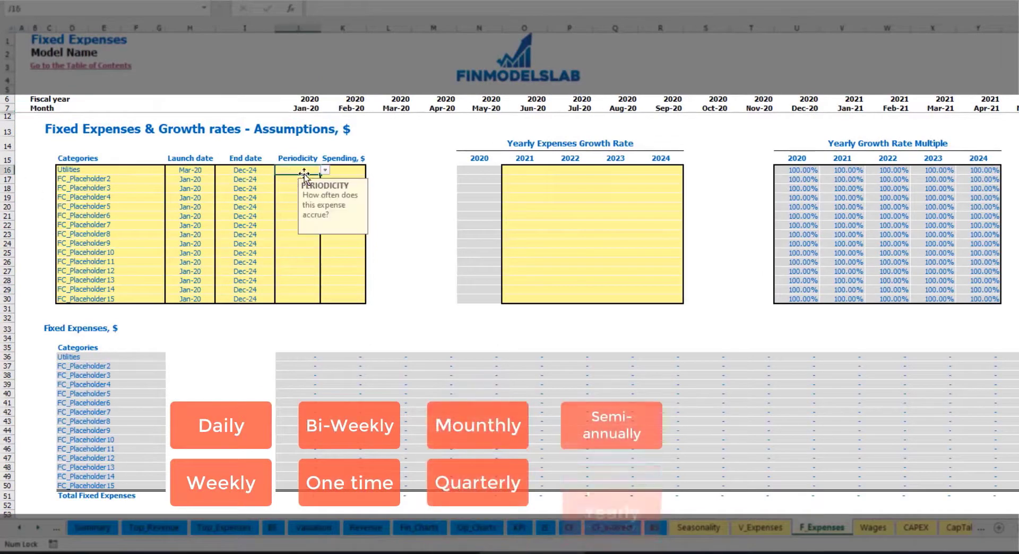
click(325, 170)
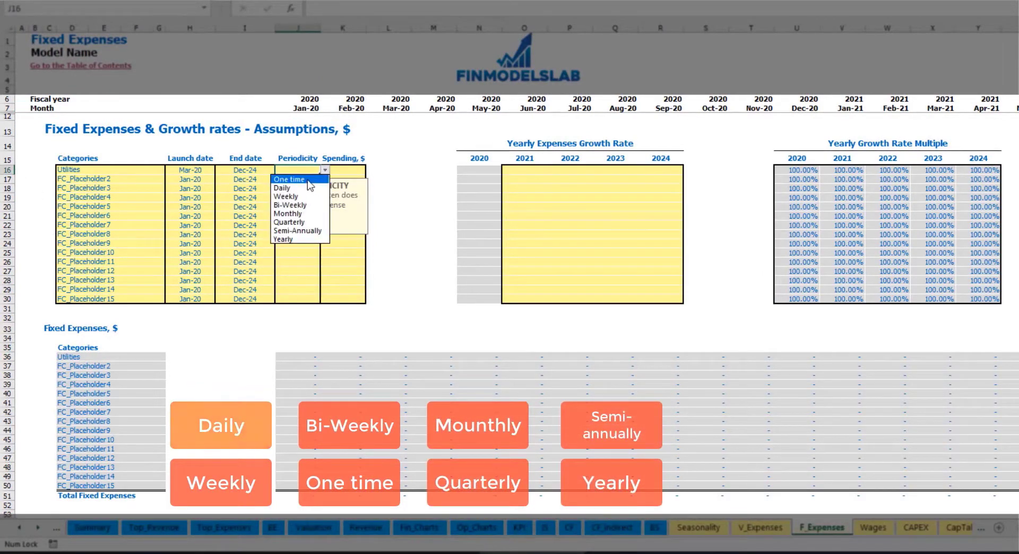
click(309, 188)
key(Tab)
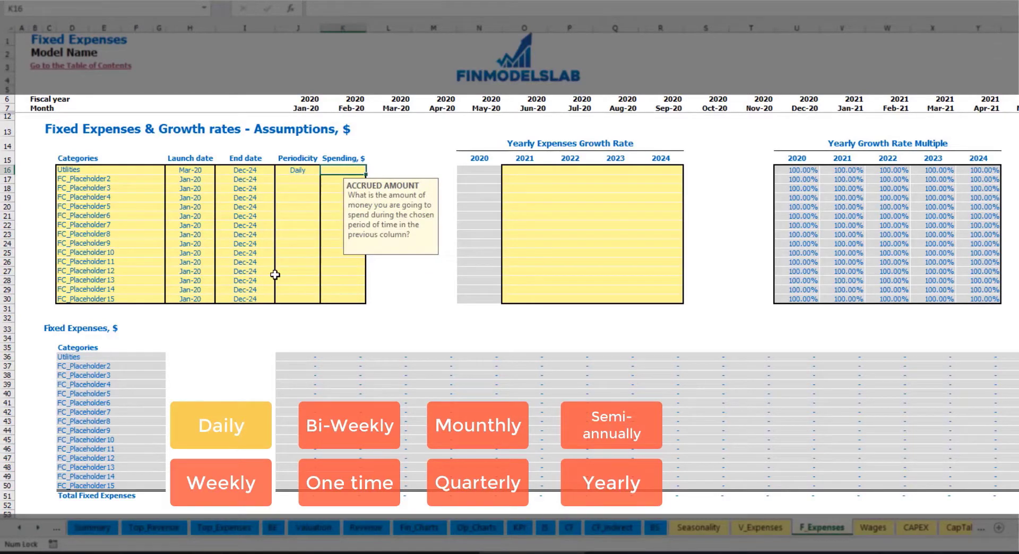
text(50)
key(Return)
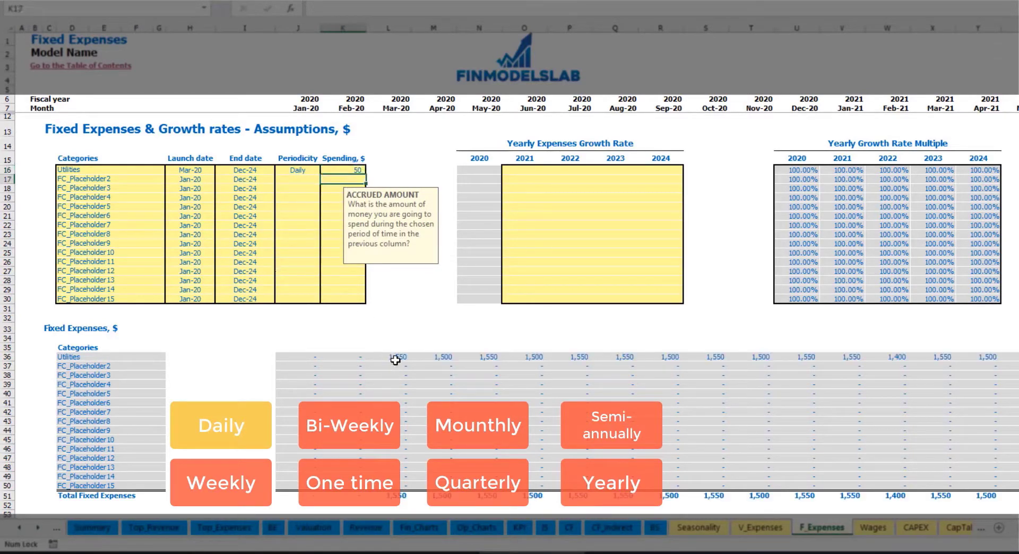
Review the Utilities monthly expense formulas for Mar-20 and Apr-20.
click(396, 360)
click(440, 357)
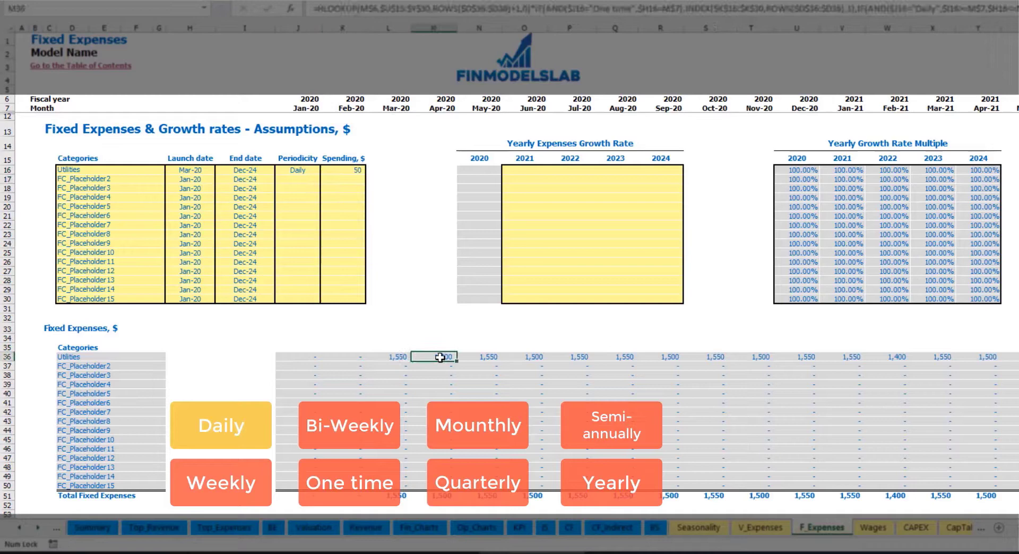
click(493, 358)
click(402, 358)
click(426, 359)
click(392, 108)
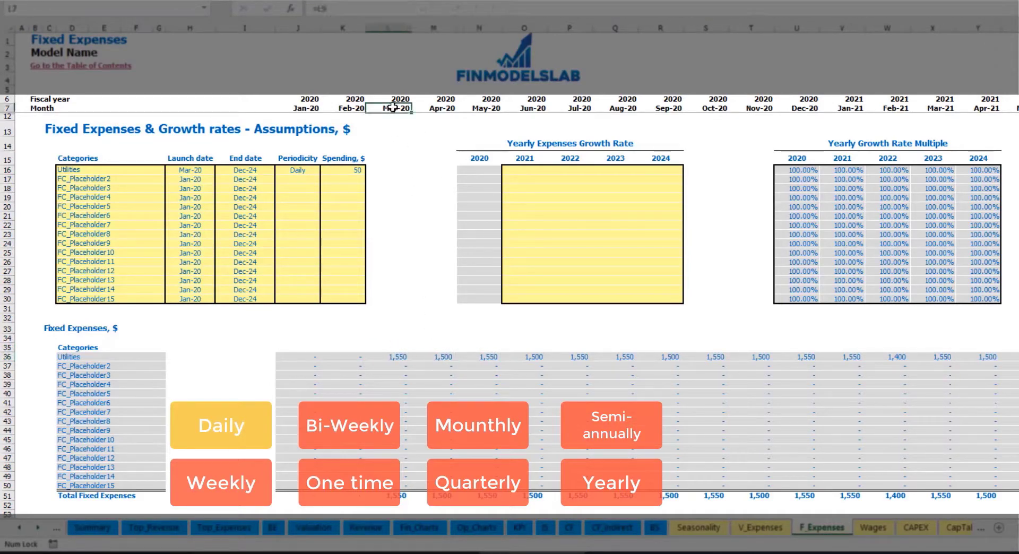
click(401, 357)
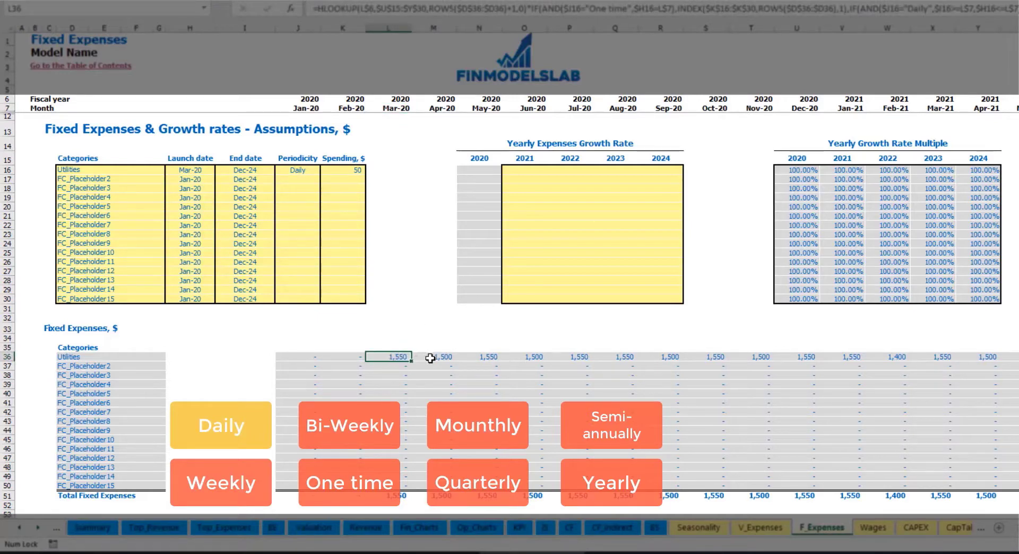
click(447, 357)
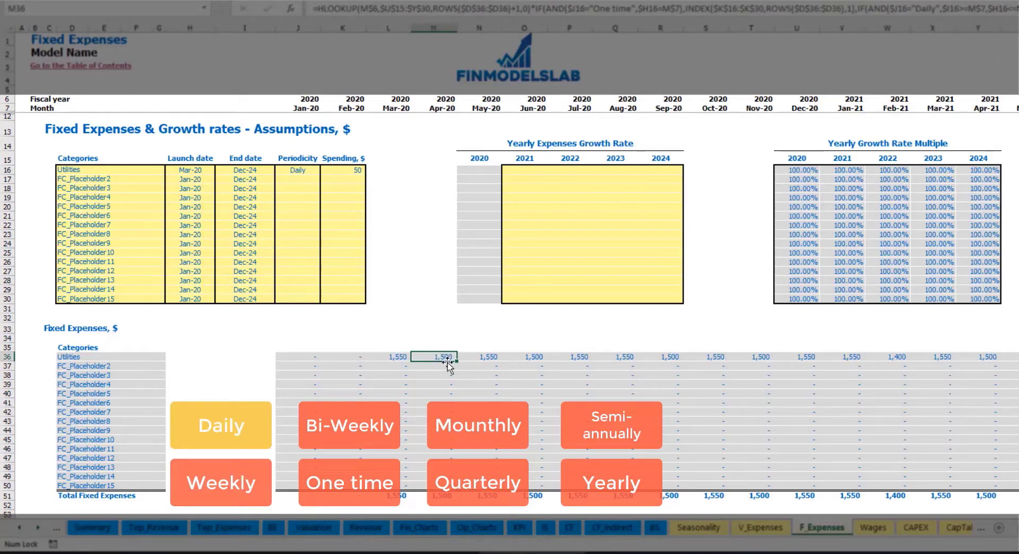
Enter 5% Utilities growth for 2021 and copy it into 2022 through 2024.
click(532, 172)
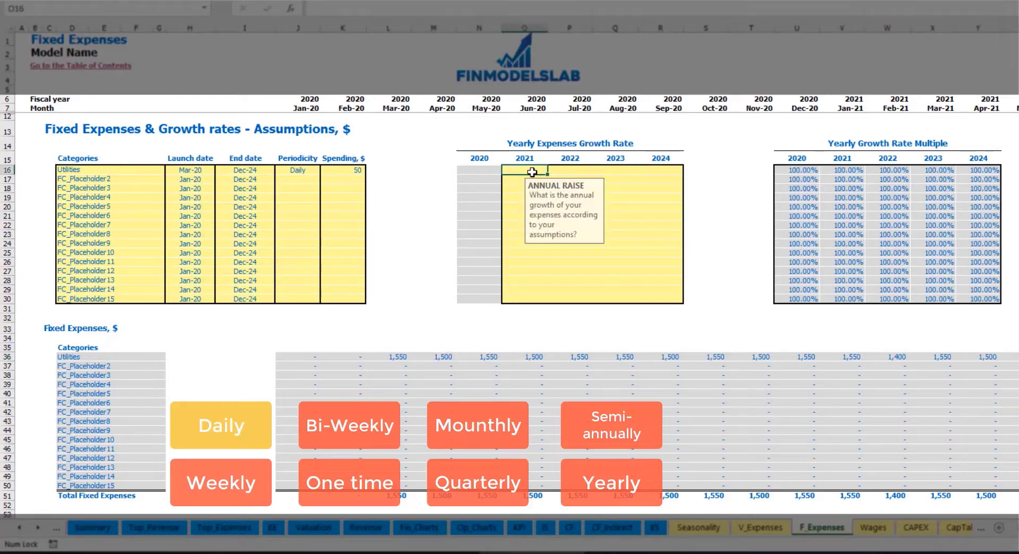
text(5%)
key(ctrl+Return)
key(ctrl+c)
key(Right)
key(shift+Right)
key(shift+Right)
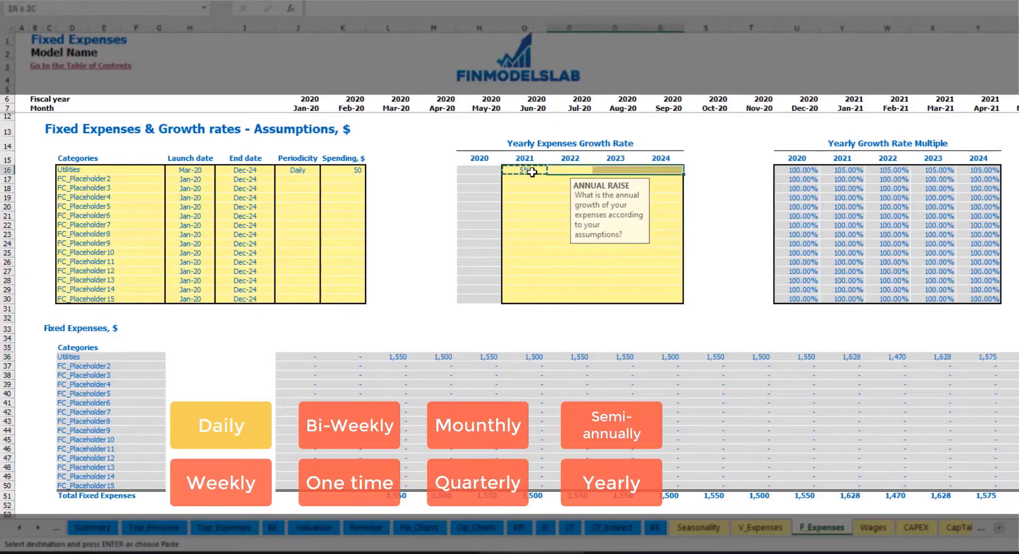
key(ctrl+v)
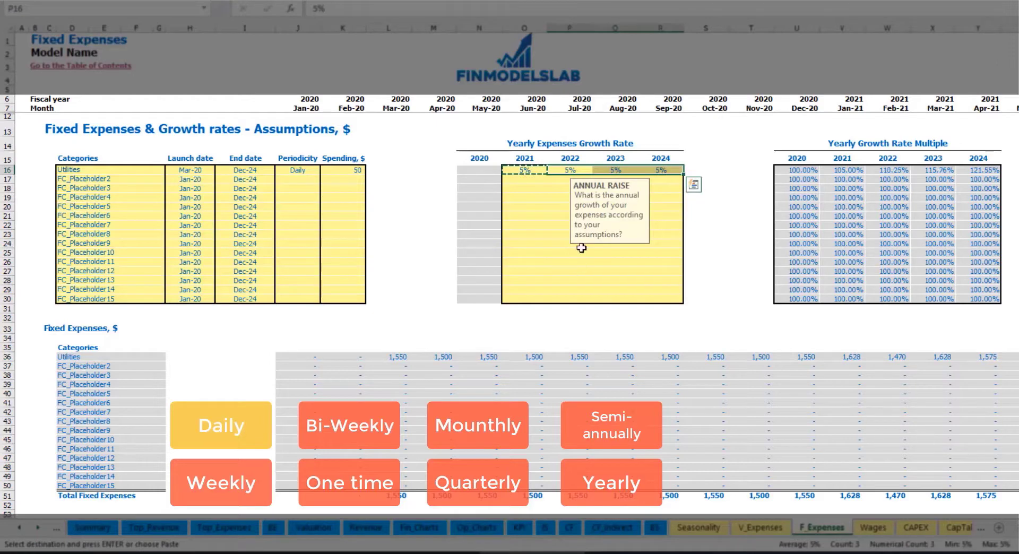
drag(524, 170, 661, 170)
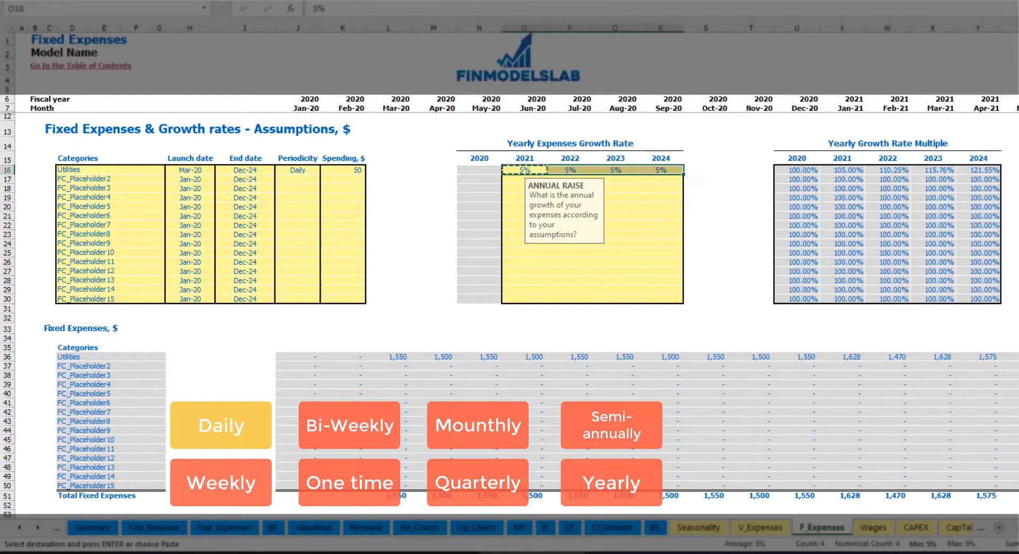
scroll(1009, 483, right, 5)
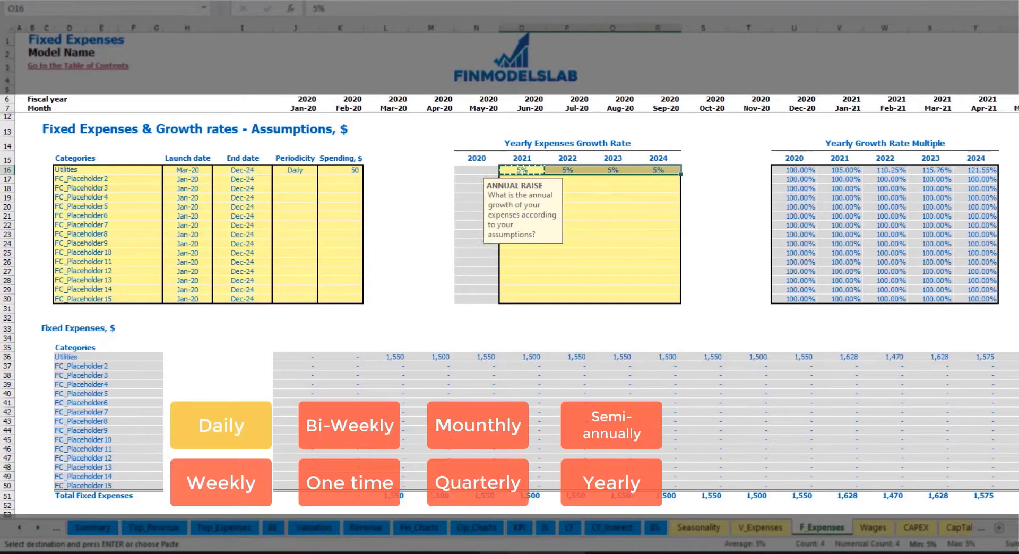
scroll(101, 172, right, 7)
scroll(101, 172, left, 7)
scroll(101, 173, left, 4)
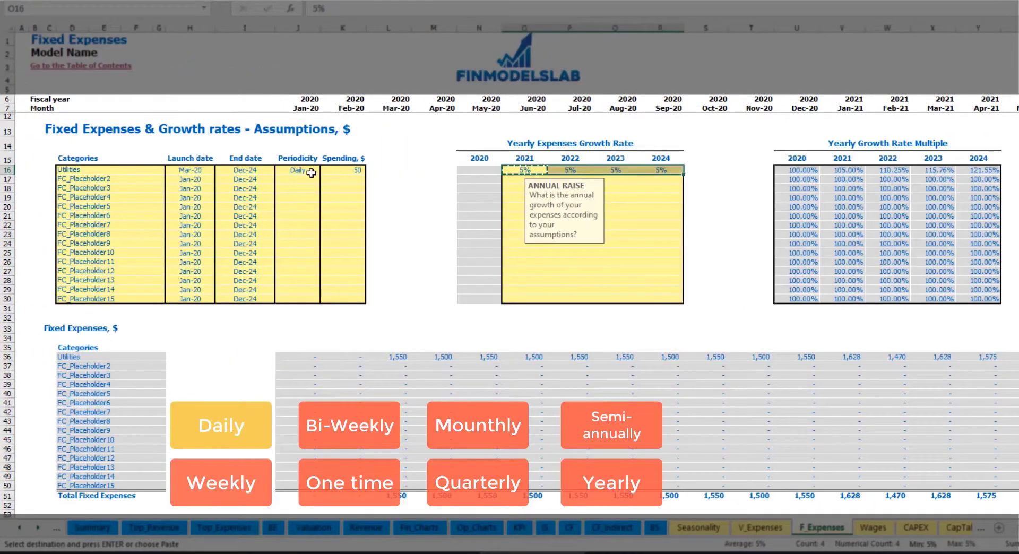
Name the second expense Advertising, running from Mar-20 to Aug-24.
click(120, 177)
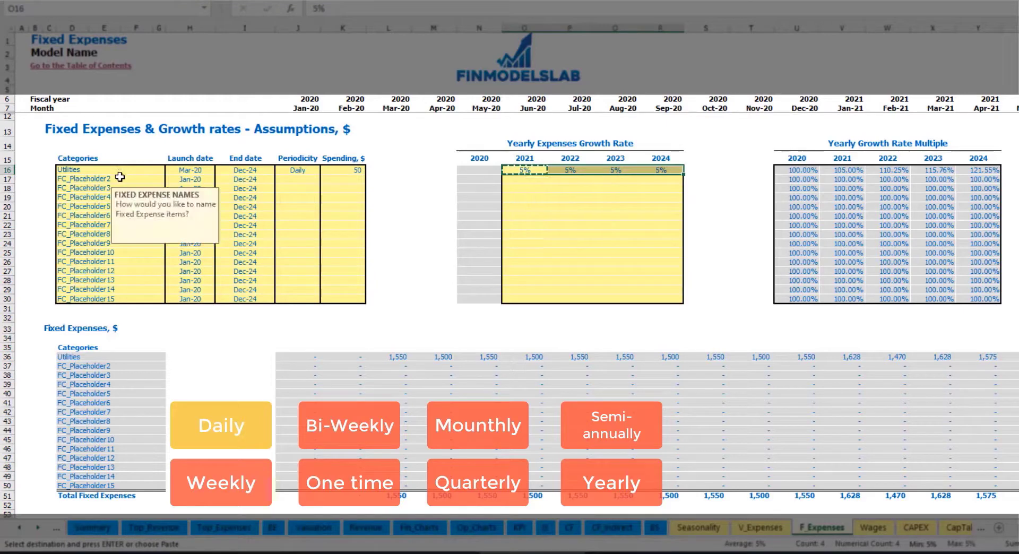
text(Advertising)
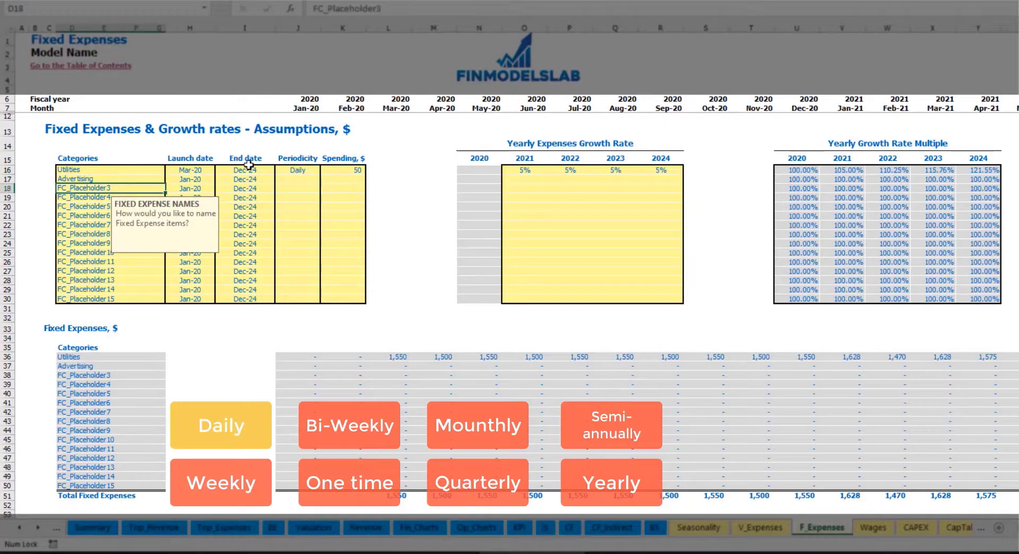
click(191, 180)
click(220, 180)
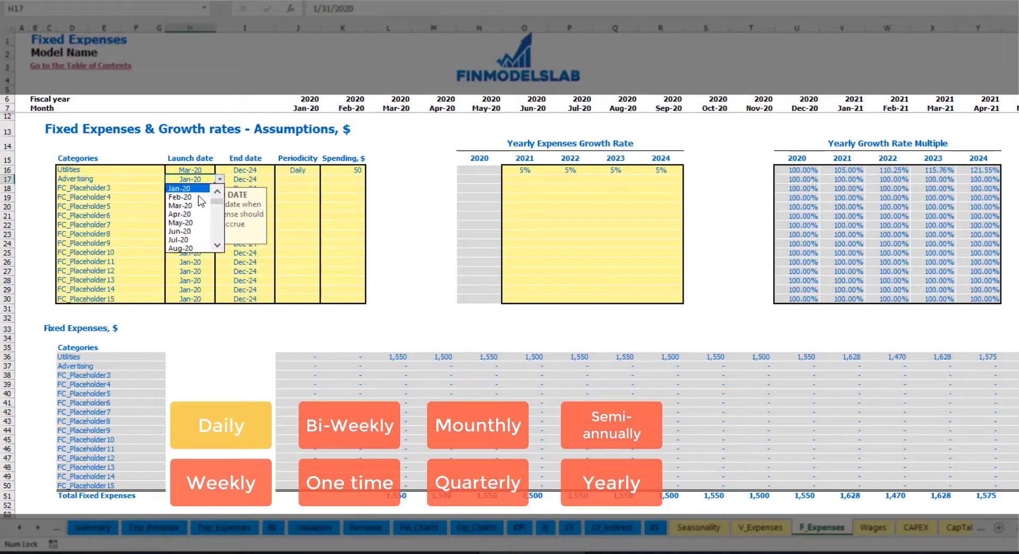
click(183, 205)
click(280, 179)
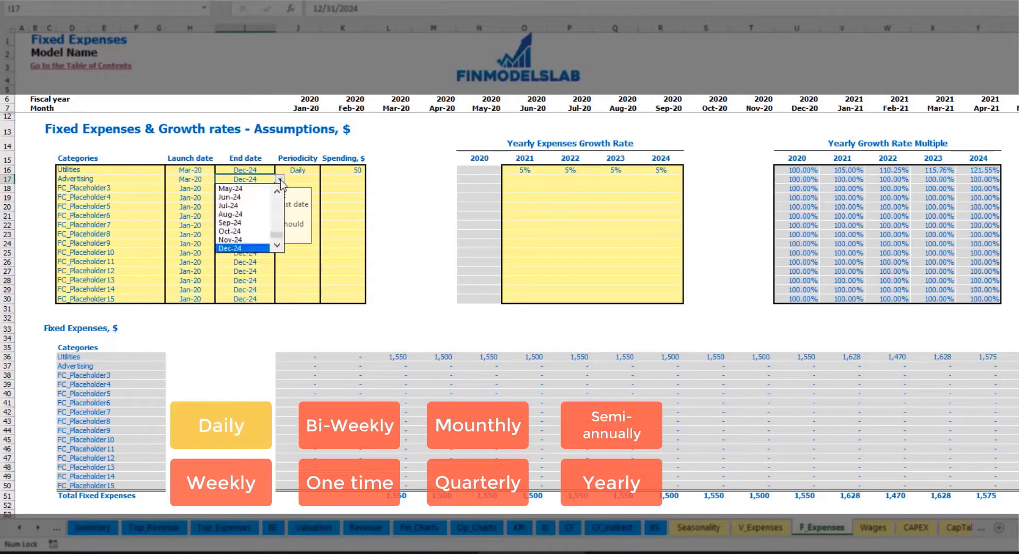
click(247, 215)
Make Advertising a Weekly expense of 100 and check its monthly values.
click(298, 179)
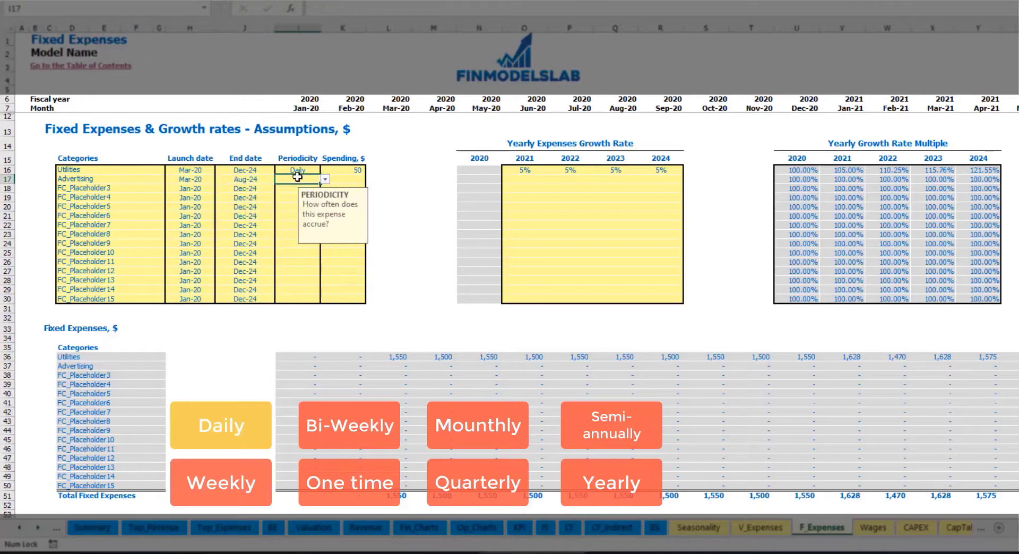
click(325, 180)
click(301, 206)
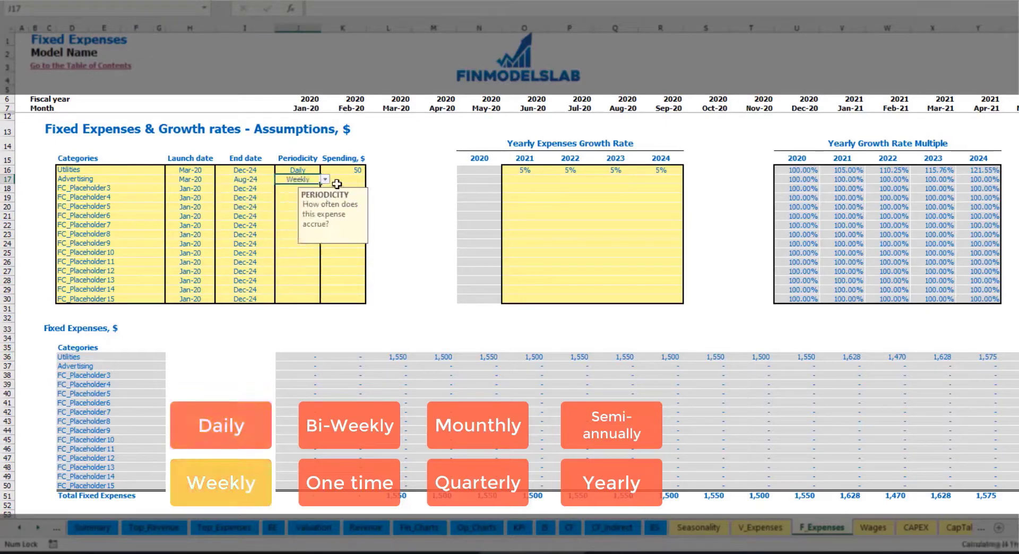
click(340, 181)
text(100)
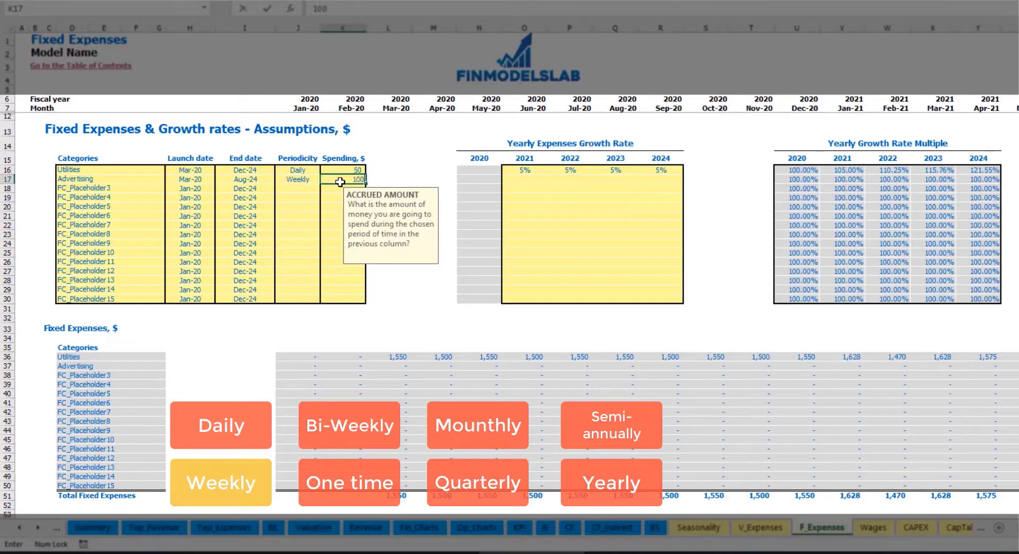
key(Return)
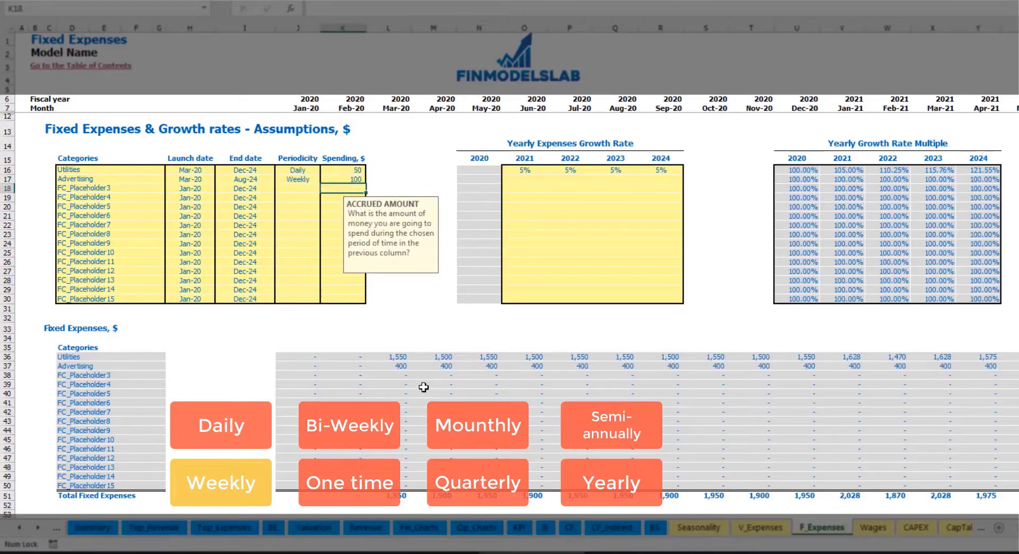
click(403, 368)
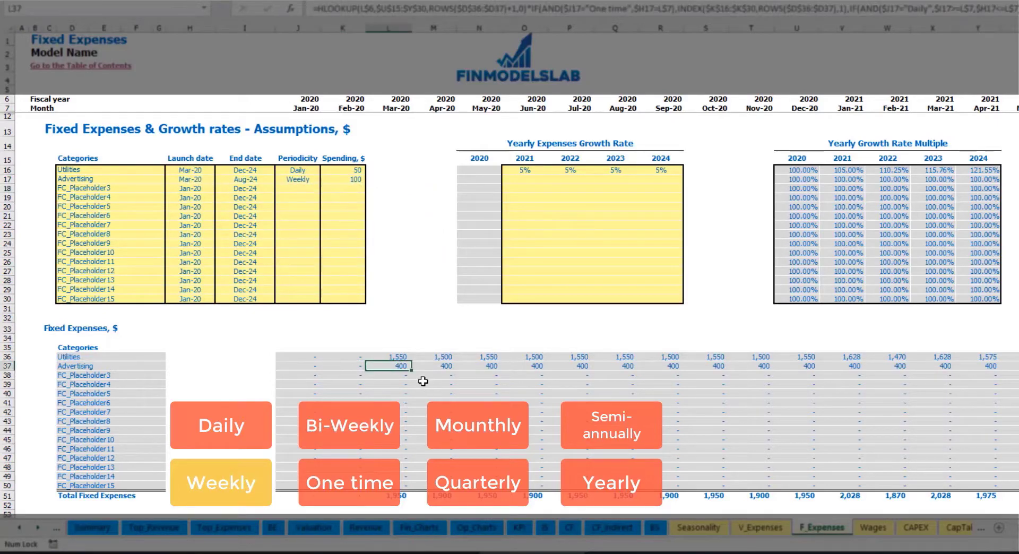
scroll(510, 266, right, 10)
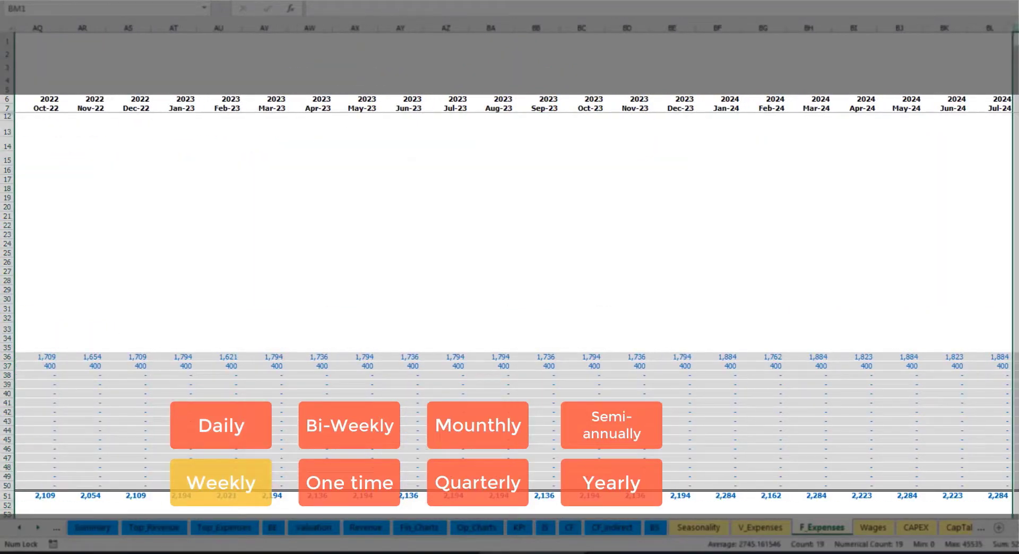
click(1015, 366)
scroll(302, 182, left, 10)
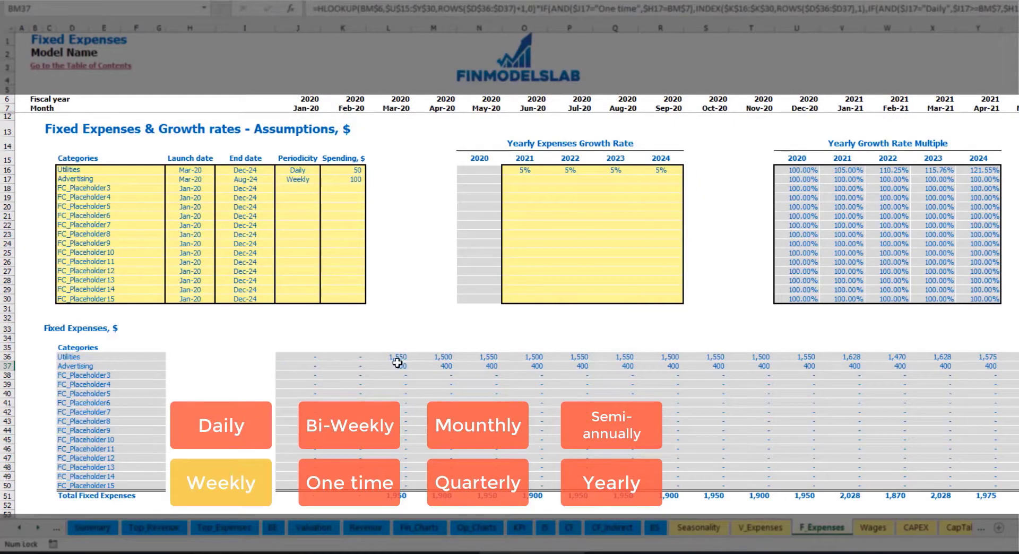
click(304, 183)
click(325, 180)
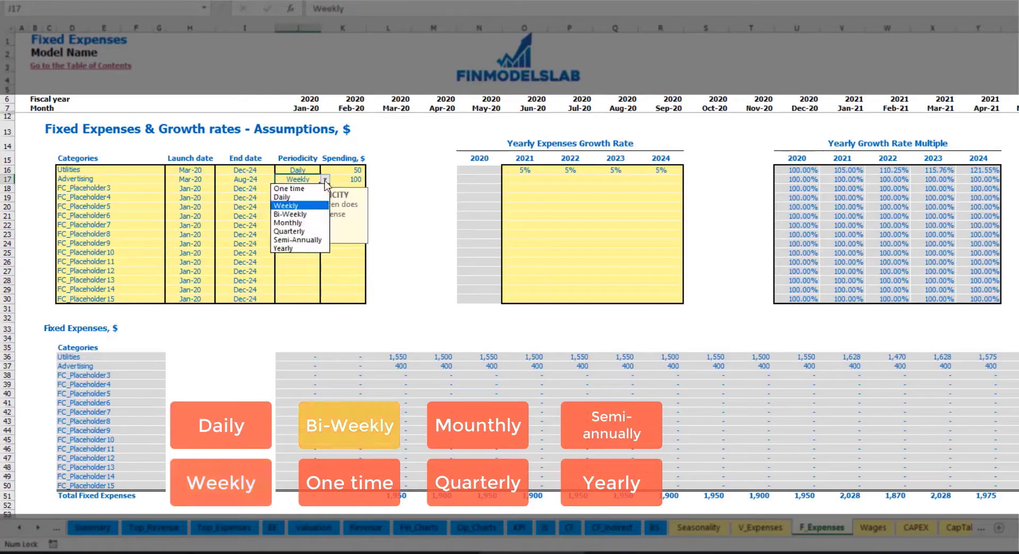
click(309, 215)
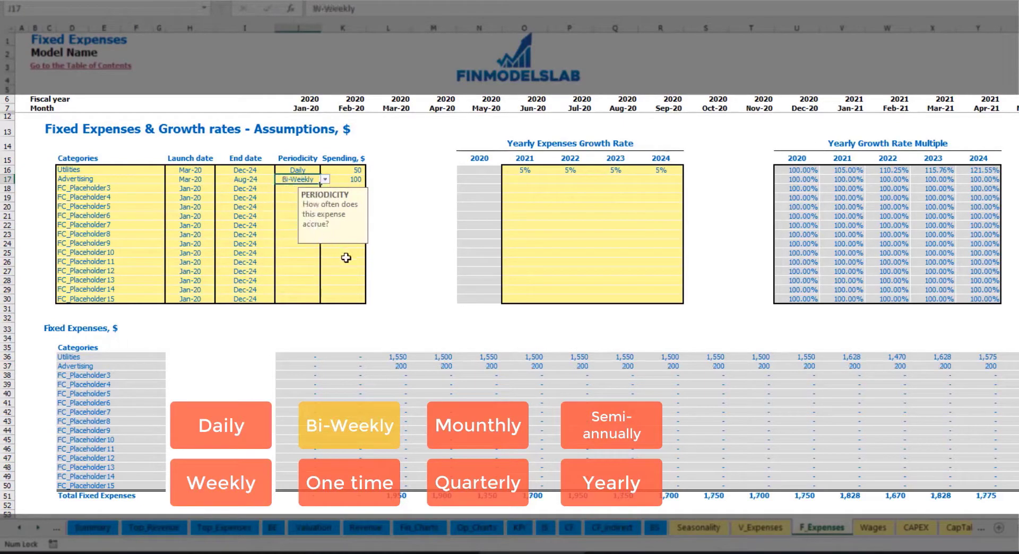
click(342, 179)
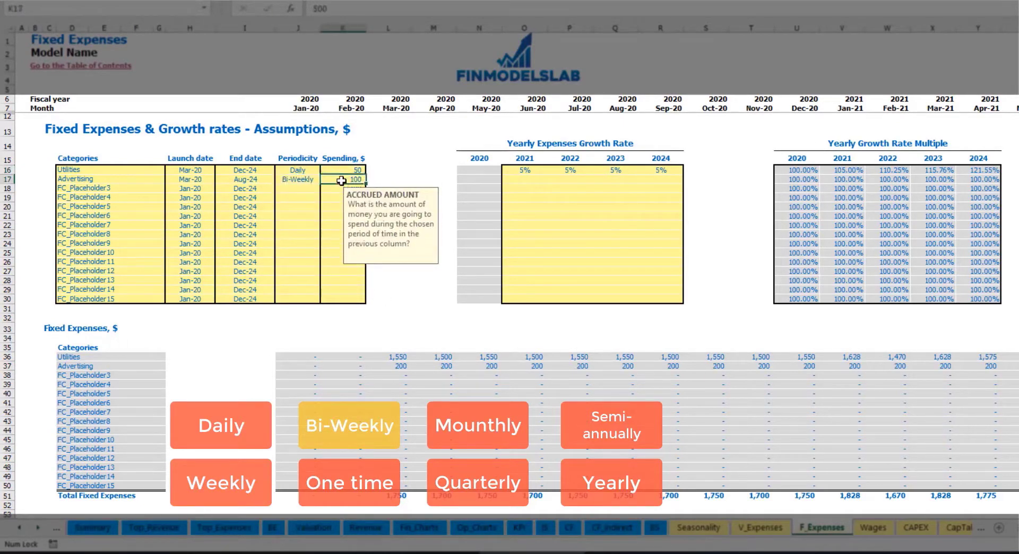
text(5)
key(Return)
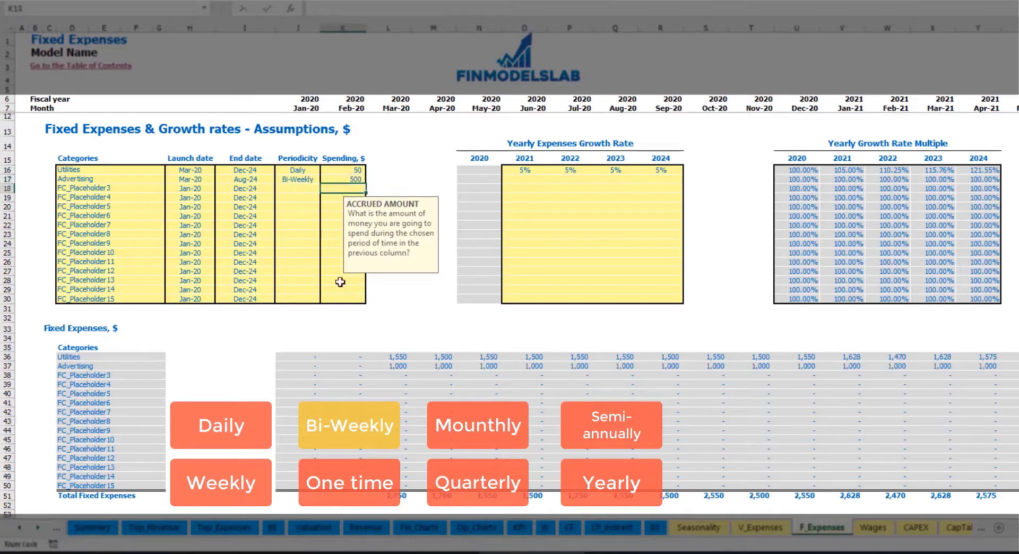
click(199, 171)
click(206, 180)
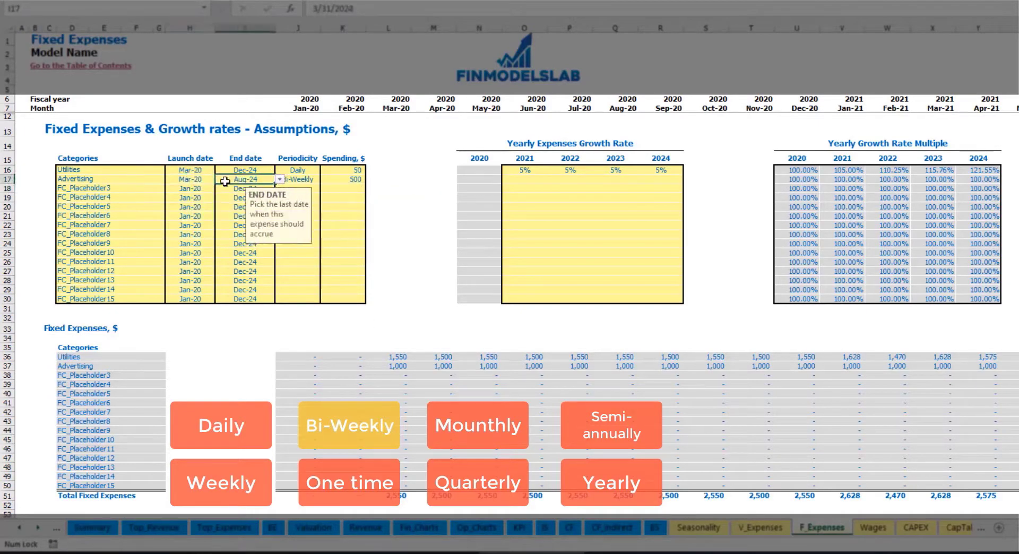
click(220, 180)
click(206, 222)
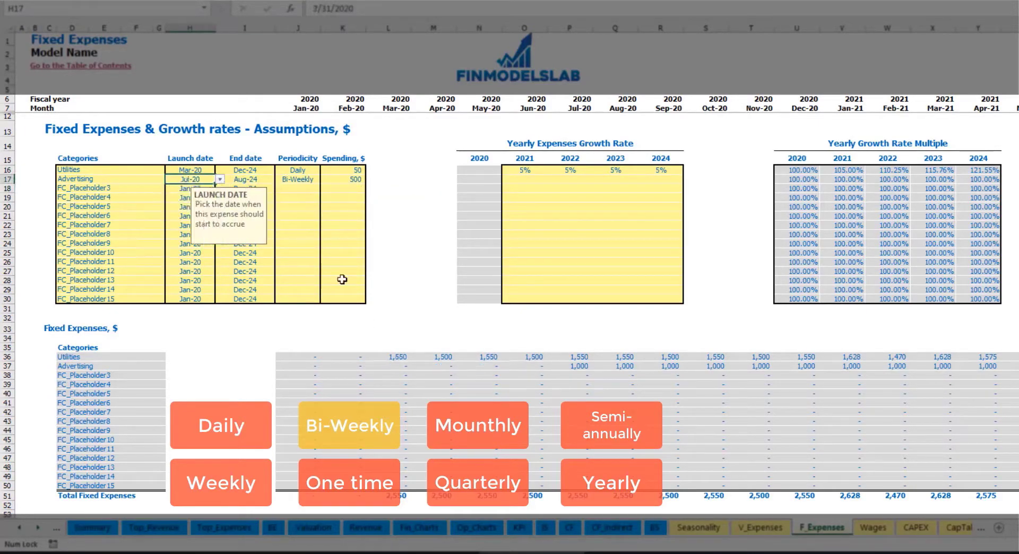
click(582, 367)
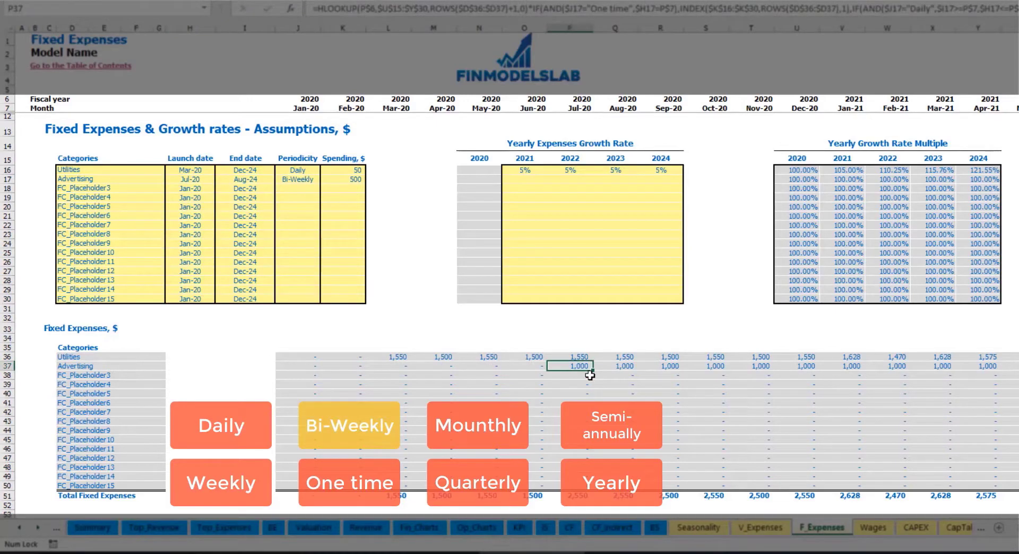
key(Right)
key(Right)
key(Right)
key(Right)
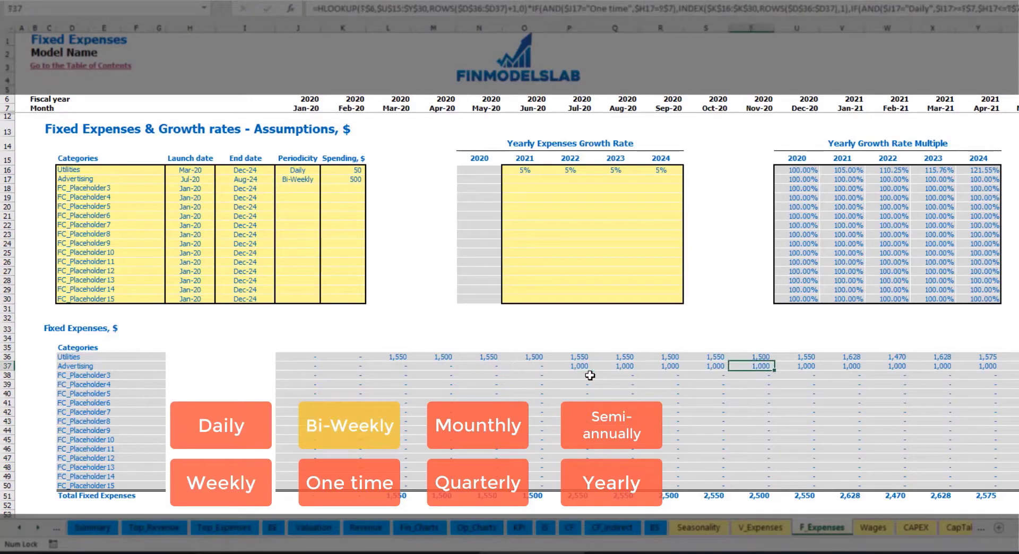
key(Right)
key(Right)
key(Right)
key(Right)
key(Right)
key(Right)
key(Right)
key(Right)
key(Right)
key(Right)
key(Right)
key(Right)
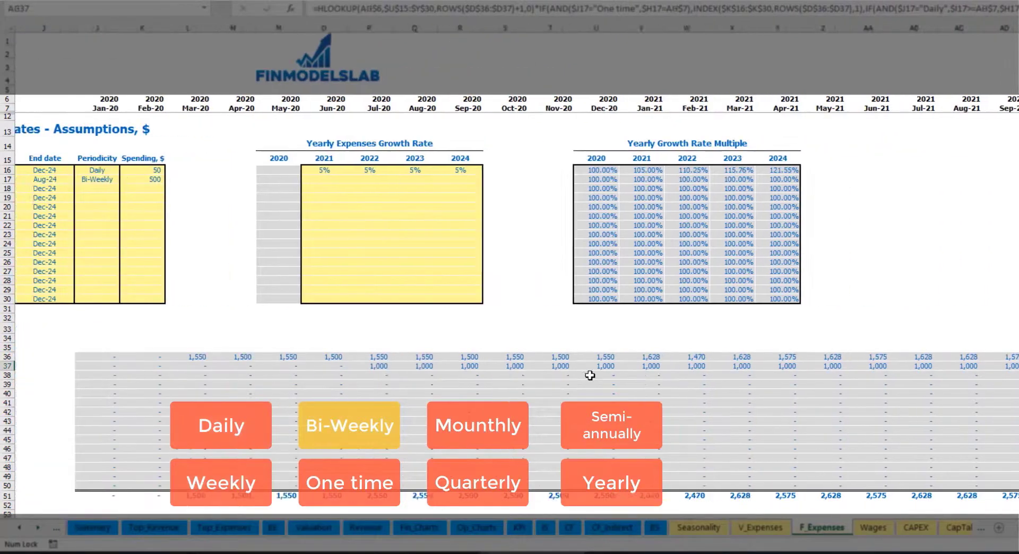
key(Right)
key(Right)
key(Right)
key(Home)
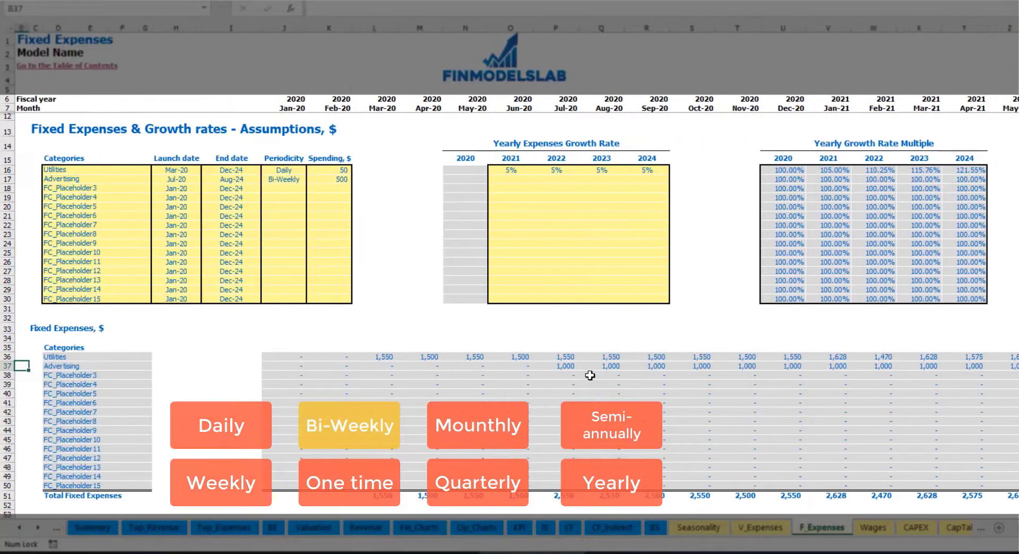
click(558, 370)
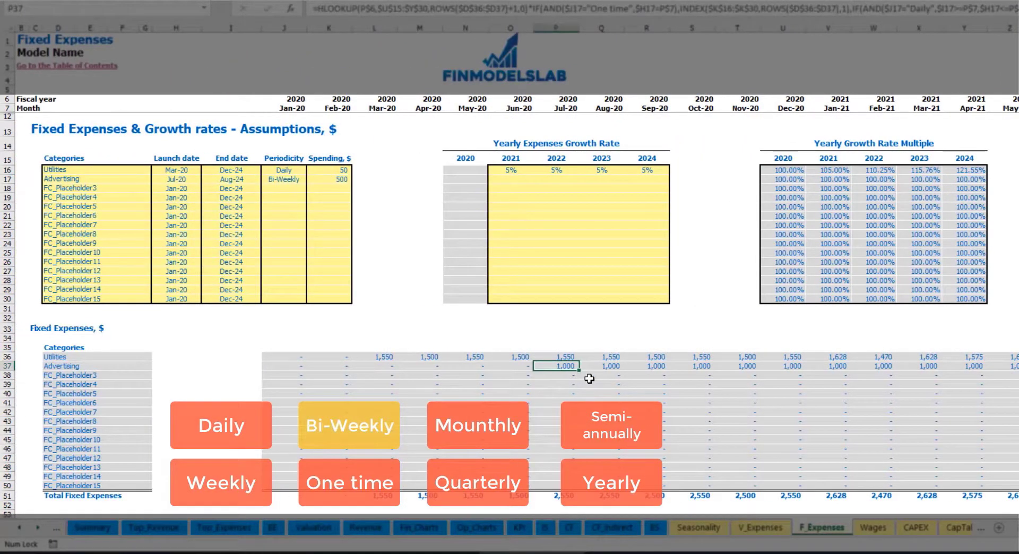
Enter 3% Advertising growth for 2021 and paste it into 2022–2024.
click(510, 181)
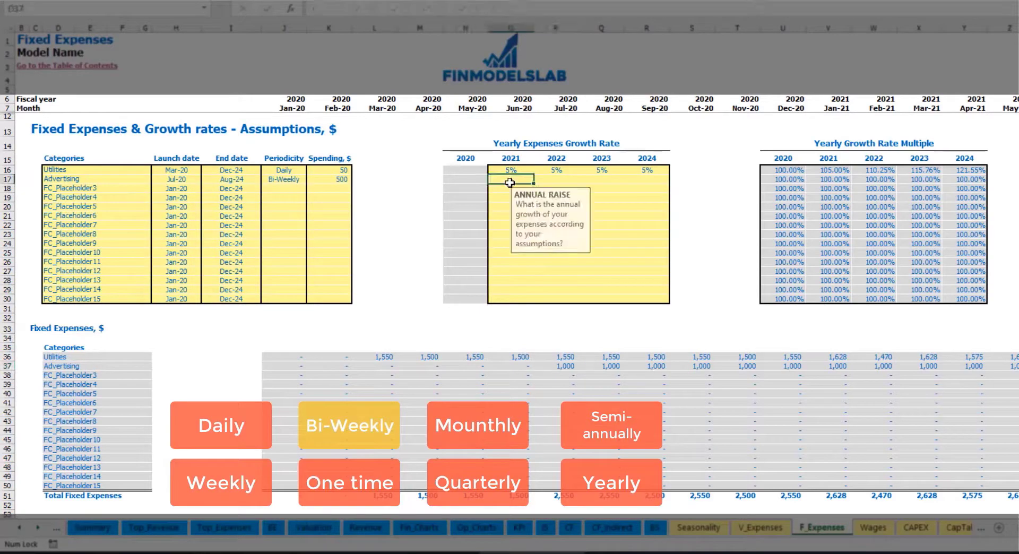
text(3)
key(ctrl+Return)
key(ctrl+c)
key(Right)
key(shift+Right)
key(shift+Right)
key(ctrl+v)
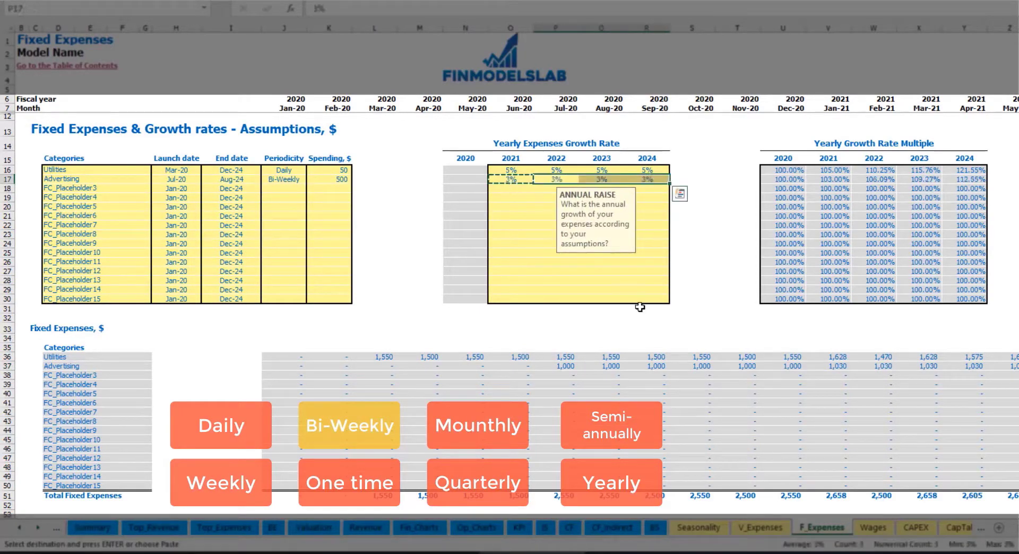
Check the Advertising monthly costs in 2021, including Jan-21.
click(1001, 366)
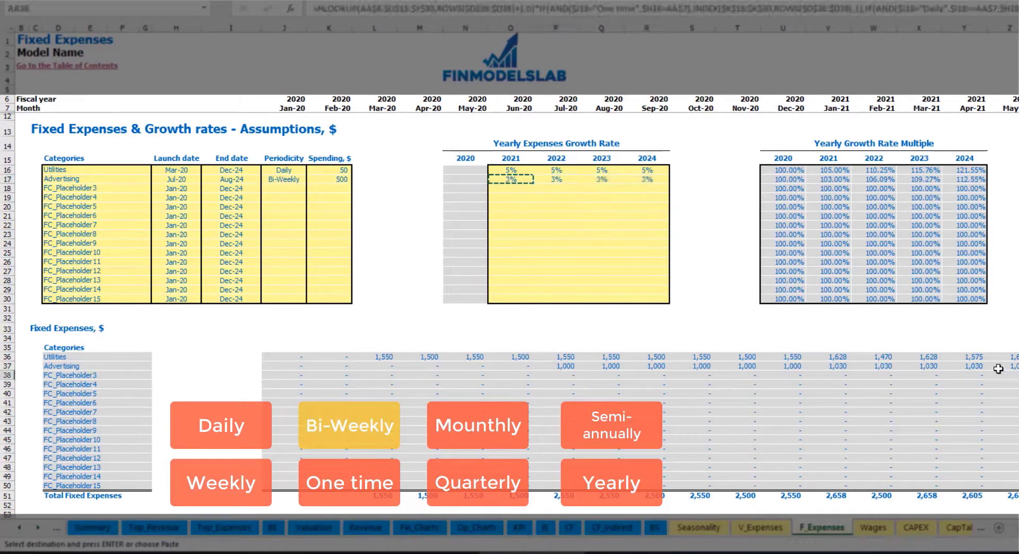
click(976, 364)
click(849, 366)
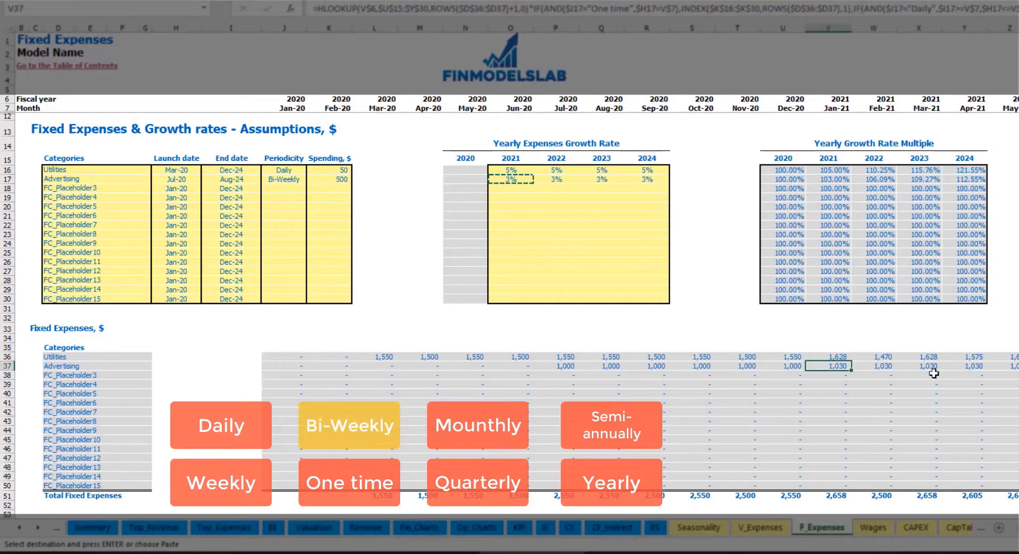
scroll(510, 265, right, 10)
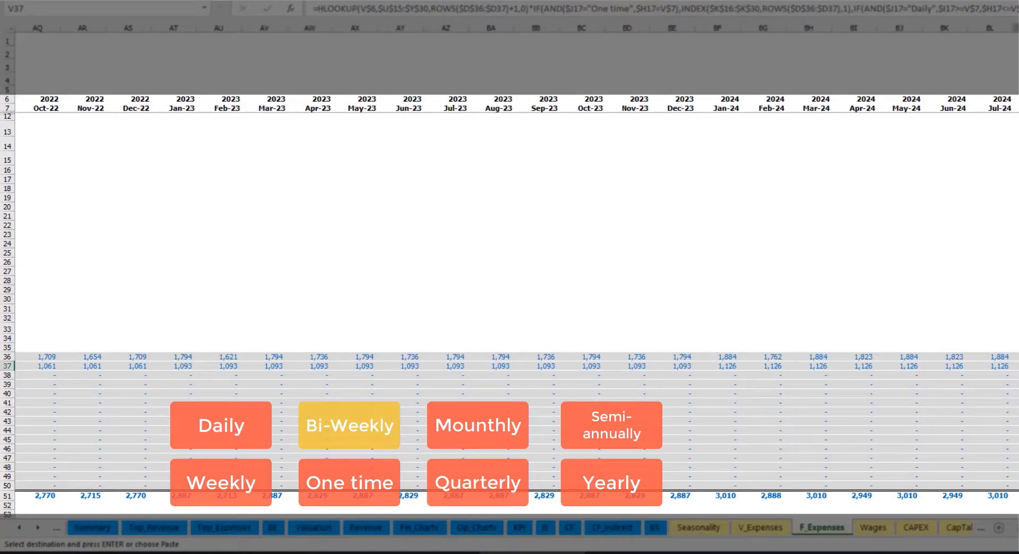
key(ctrl+shift+Up)
key(ctrl+shift+Right)
scroll(253, 252, left, 15)
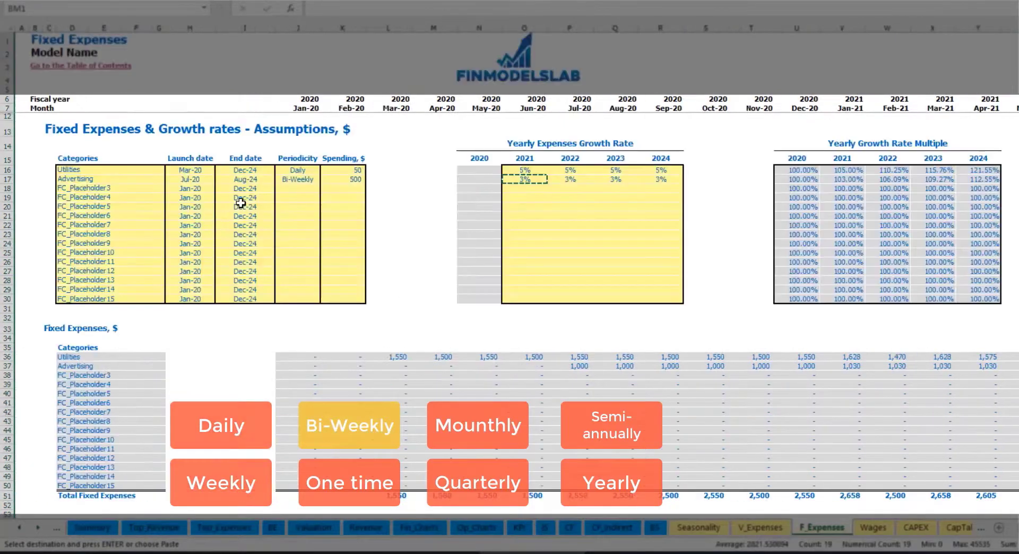
click(250, 181)
Name the third expense Office Setup and make it a One time expense.
click(89, 187)
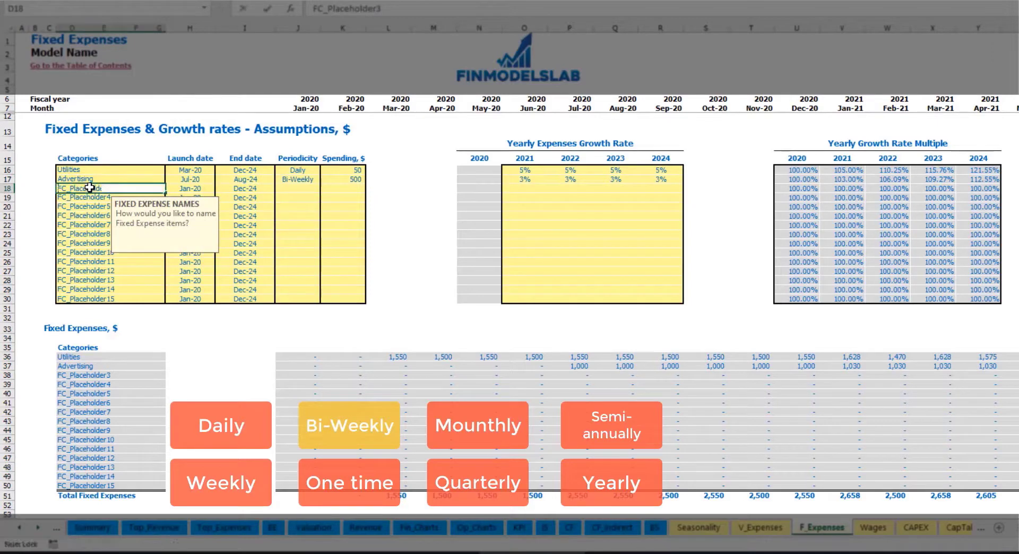
text(Office Setup)
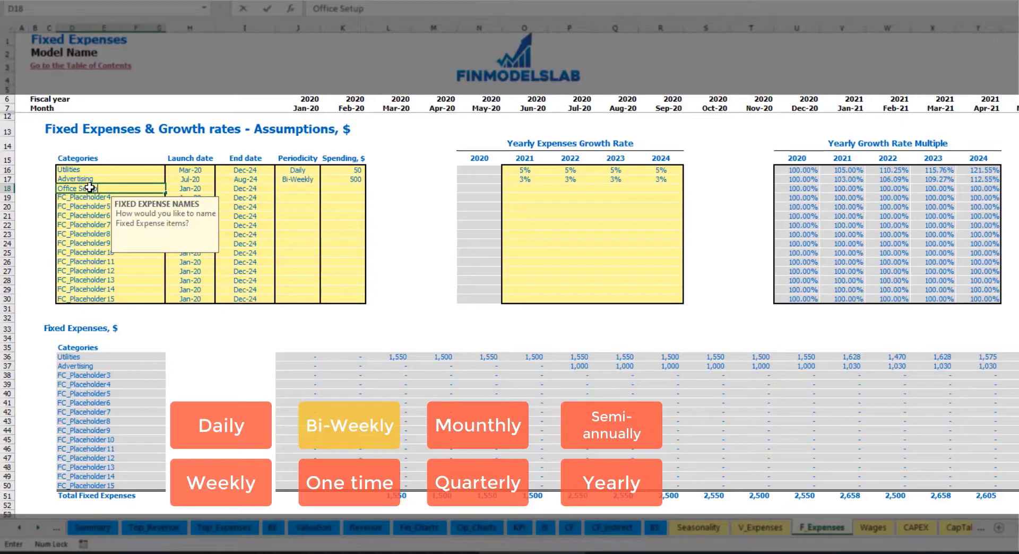
key(Return)
click(297, 189)
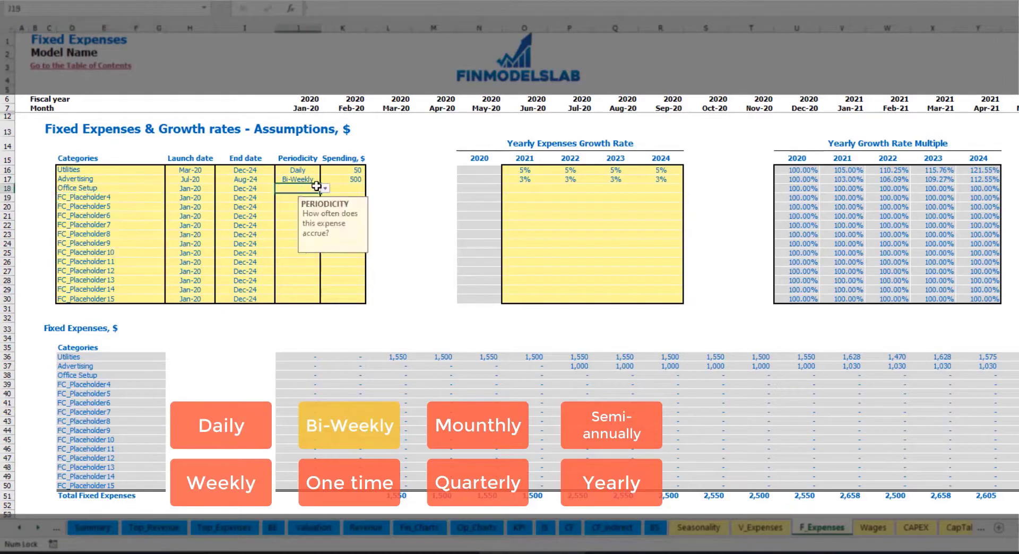
click(325, 188)
click(291, 197)
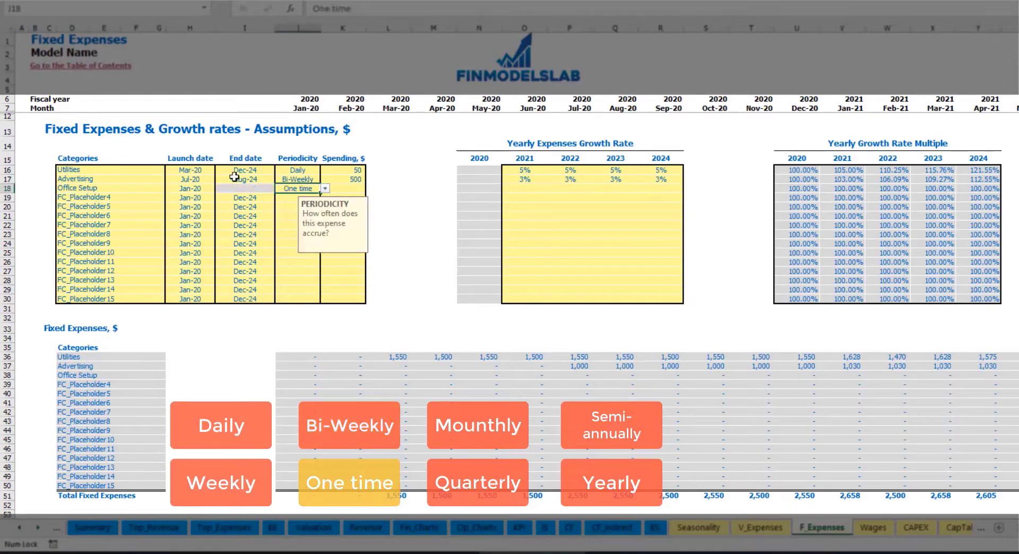
Launch Office Setup in Feb-20 with a 5,000 amount and check the Feb-20 cost.
click(204, 187)
click(219, 188)
click(203, 207)
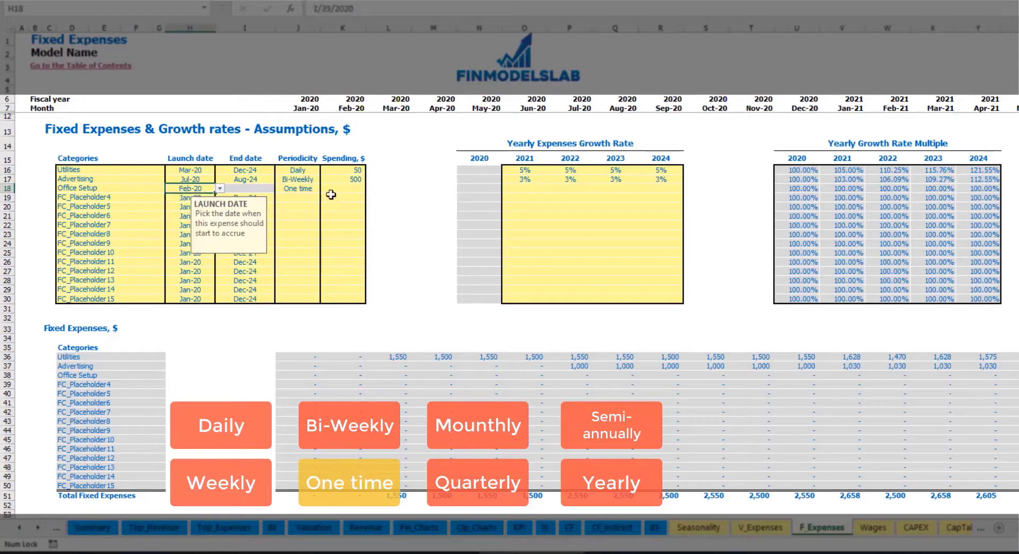
click(334, 188)
text(5000)
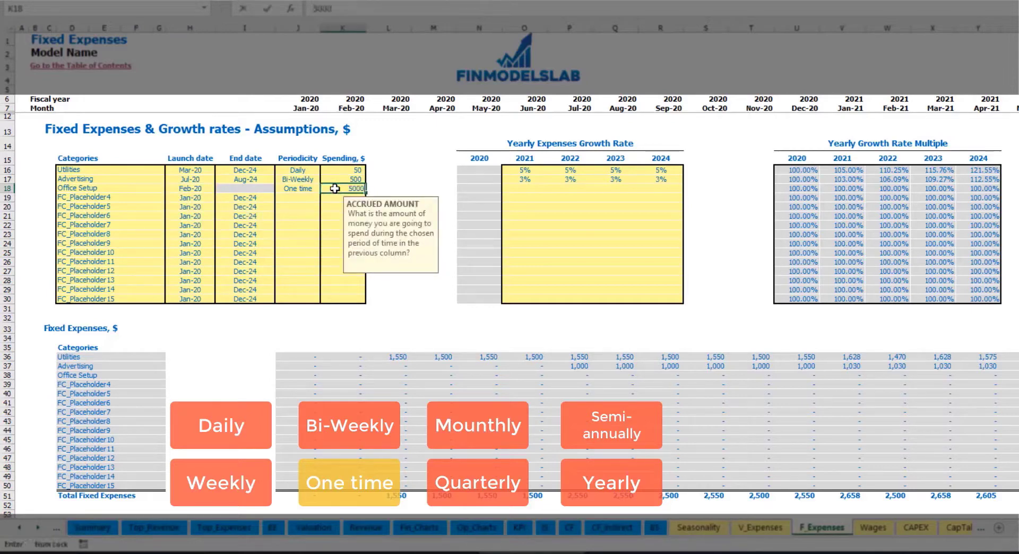
key(Return)
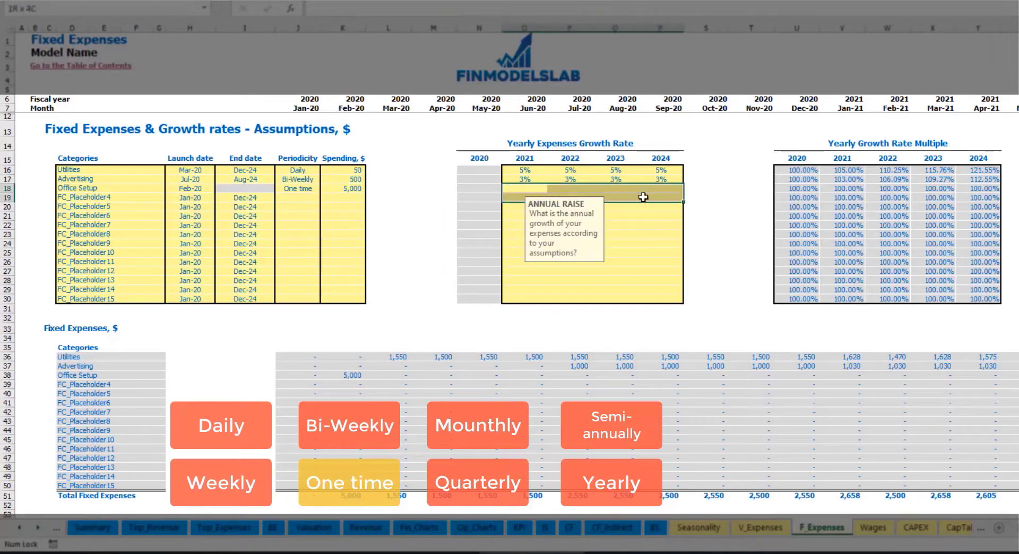
drag(524, 188, 659, 189)
click(363, 373)
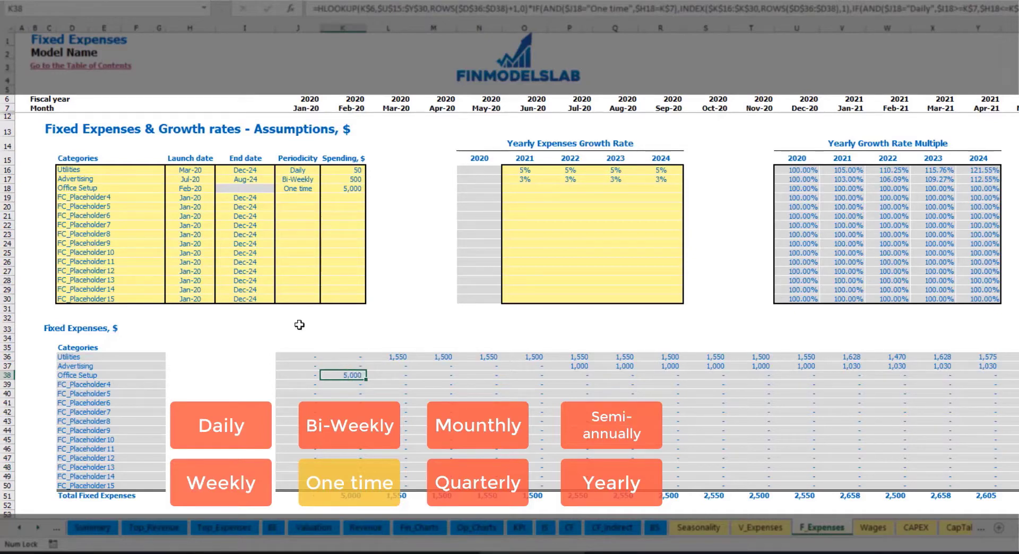
Rename the fourth expense to Insurance and check its launch and end dates.
click(140, 200)
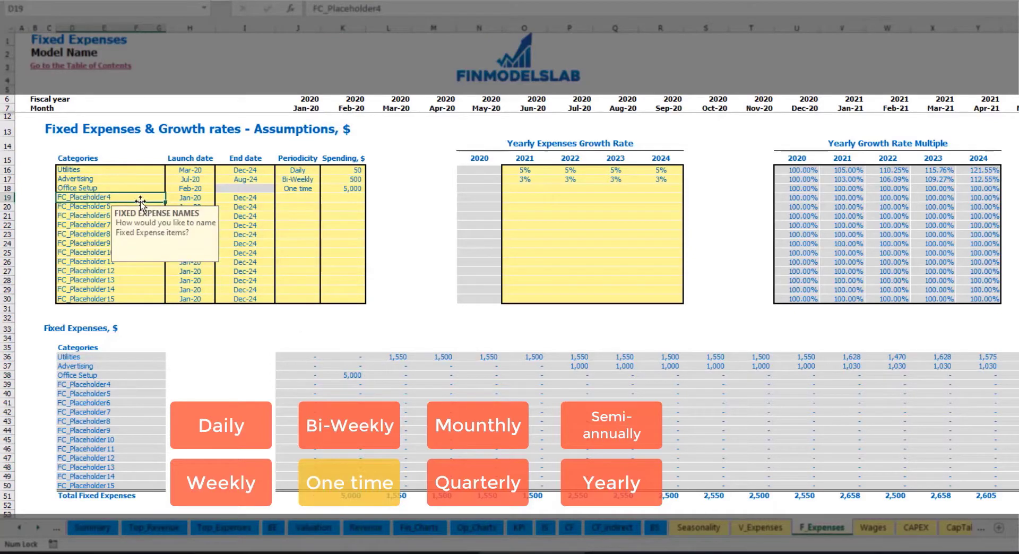
key(BackSpace)
text(Insurance)
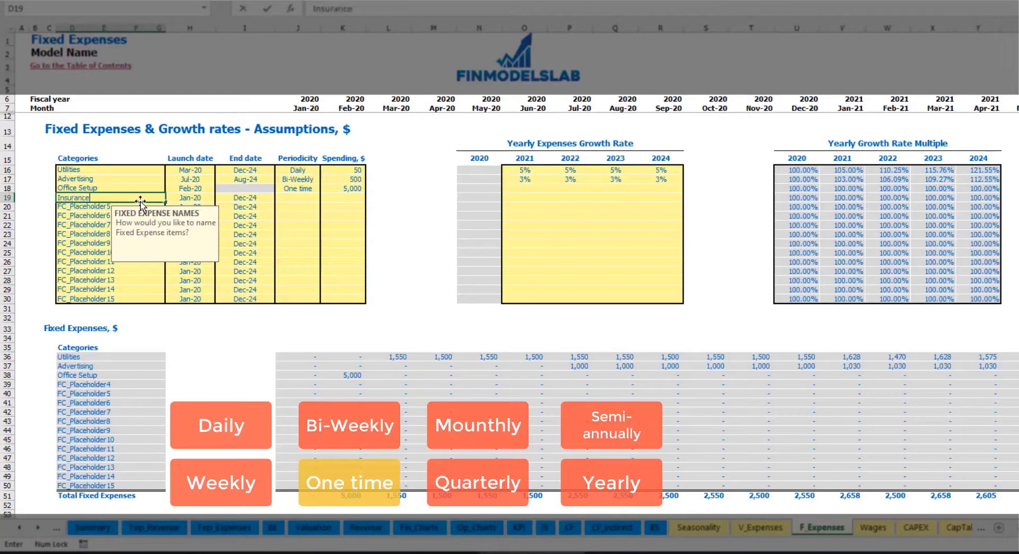
key(Return)
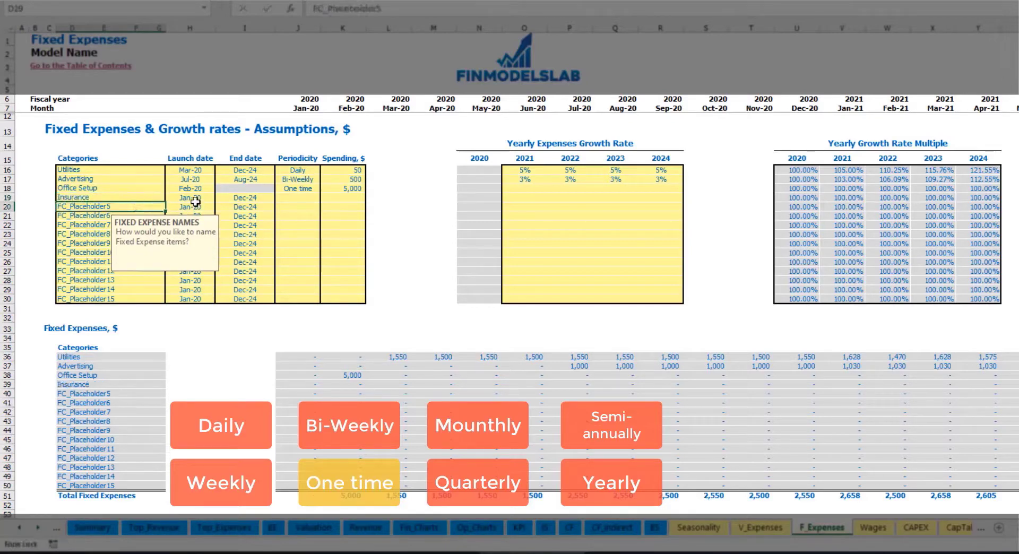
click(191, 199)
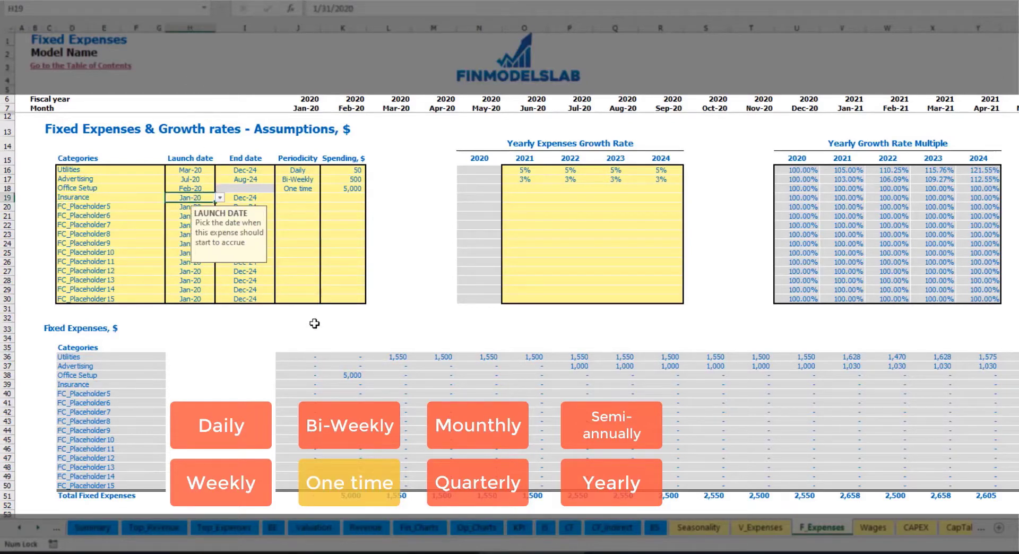
click(258, 202)
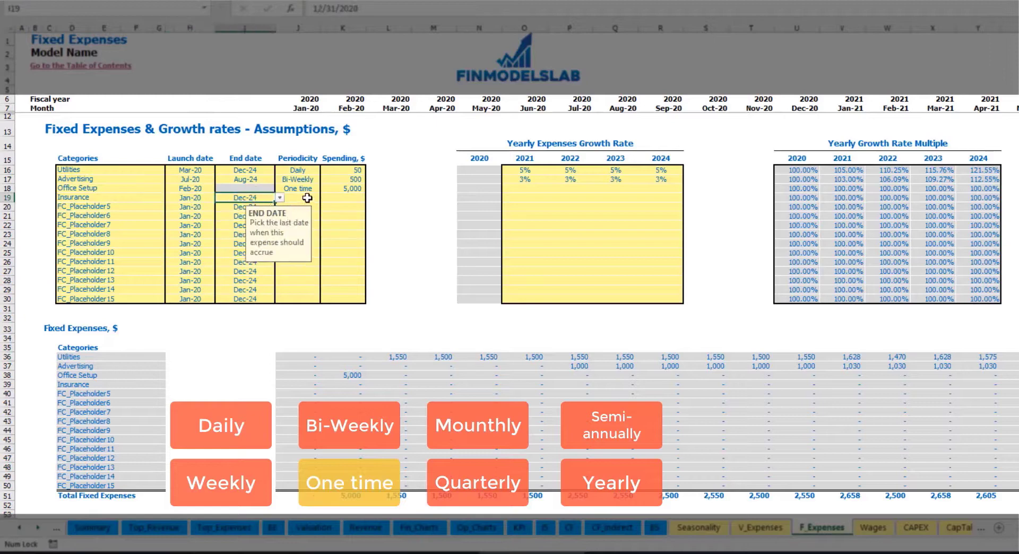
Make Insurance a Monthly expense of 1,000.
click(298, 197)
click(324, 197)
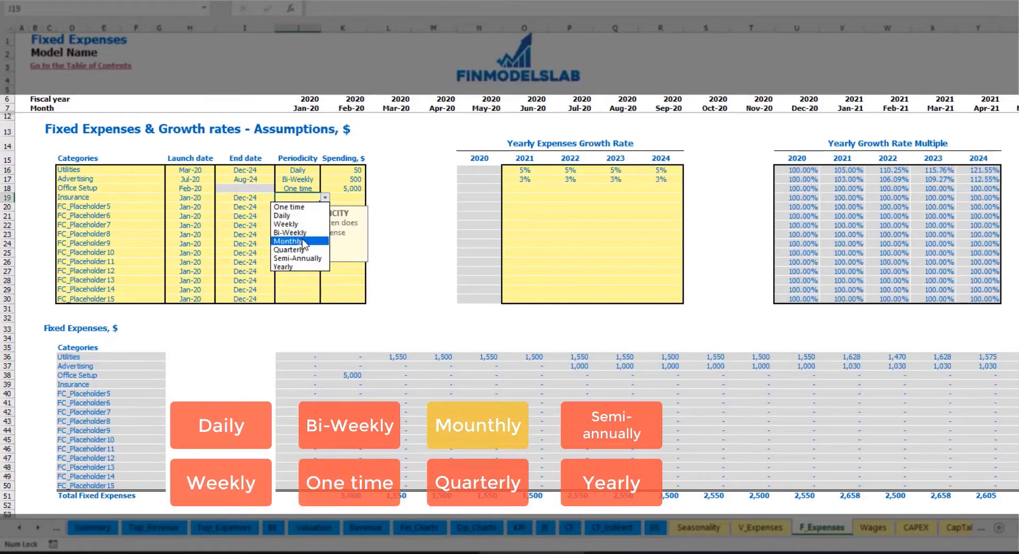
click(302, 241)
click(349, 197)
text(1)
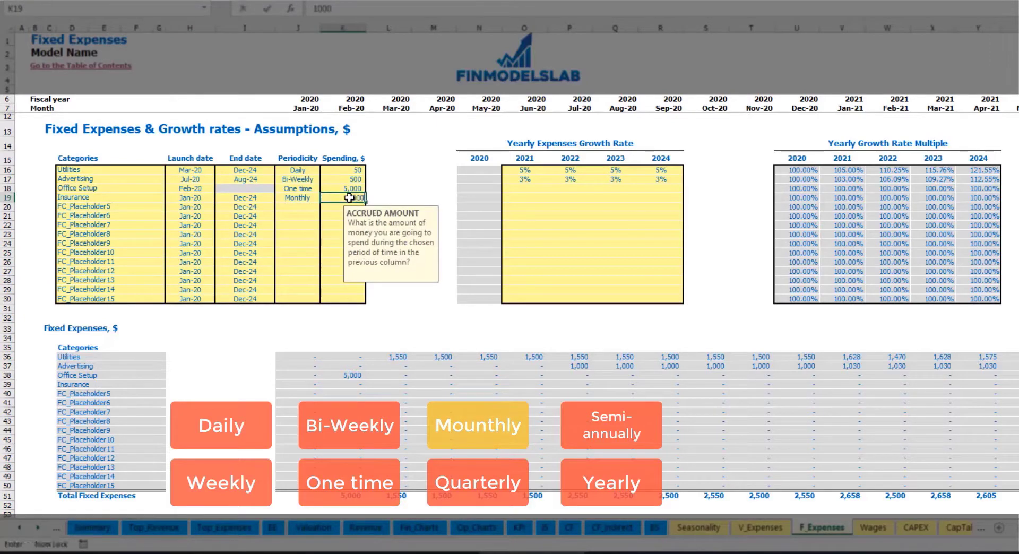
click(525, 198)
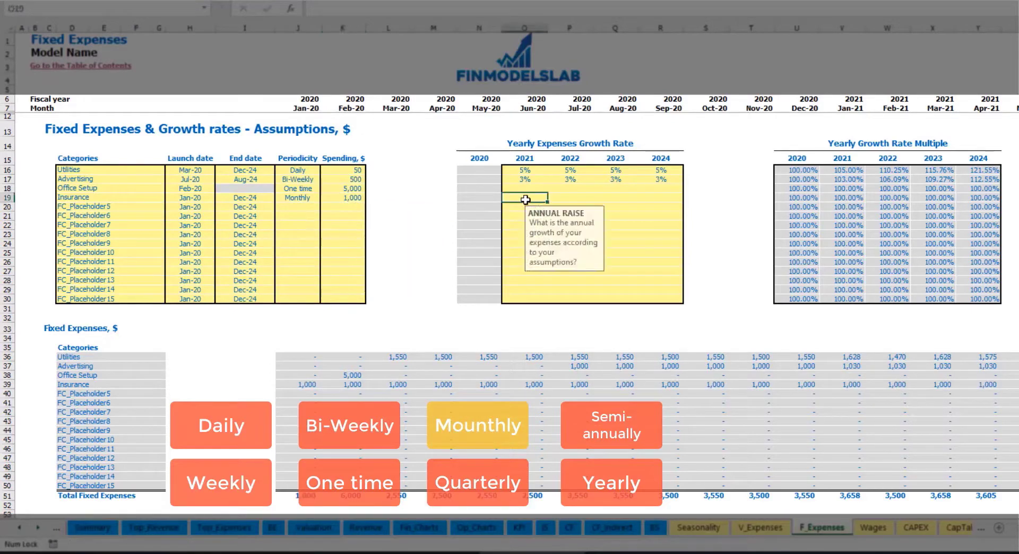
text(5)
Set Insurance growth rates of 5%, 3%, 2% and 1% for 2021–2024.
key(ctrl+Return)
key(Tab)
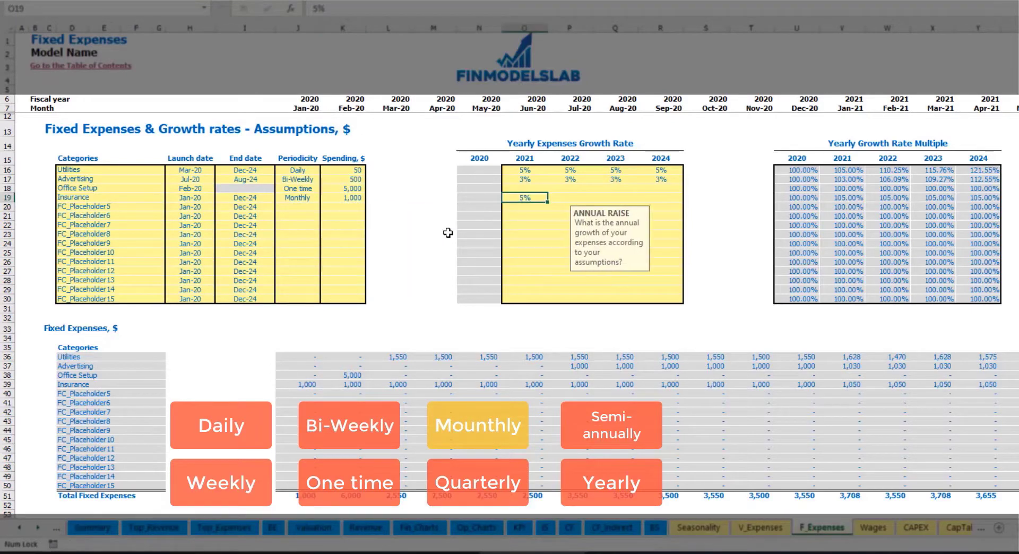
text(3)
key(ctrl+Return)
key(Tab)
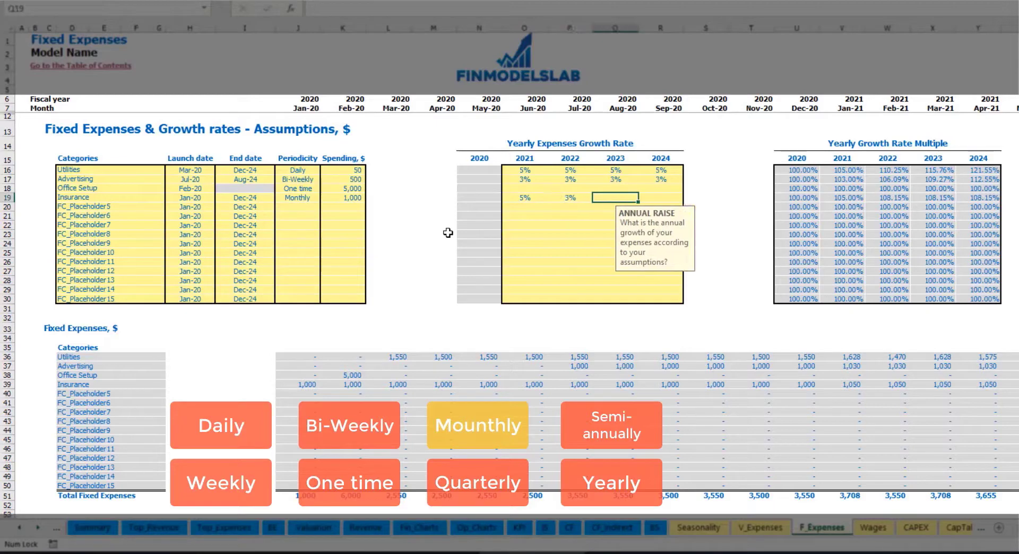
text(2)
key(Tab)
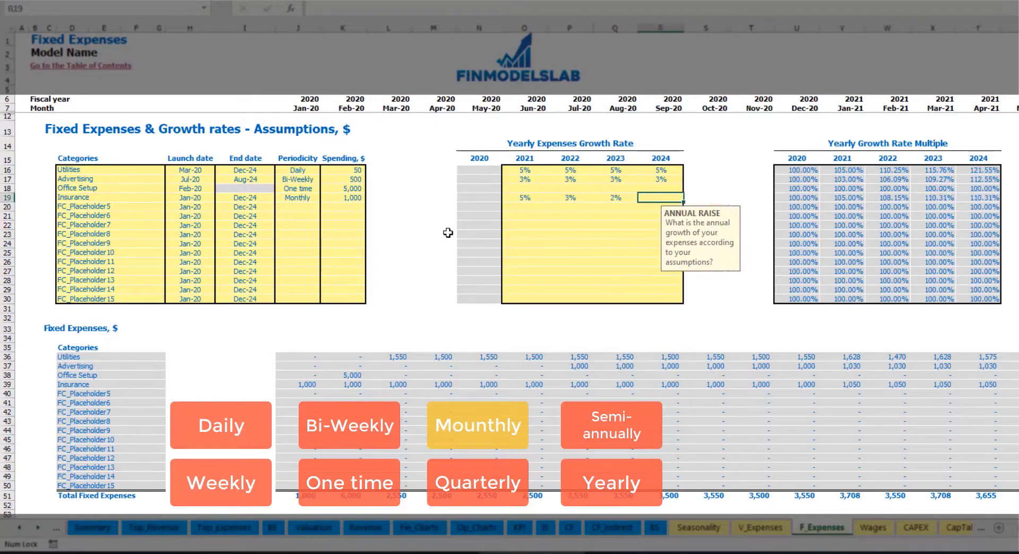
text(1)
key(Return)
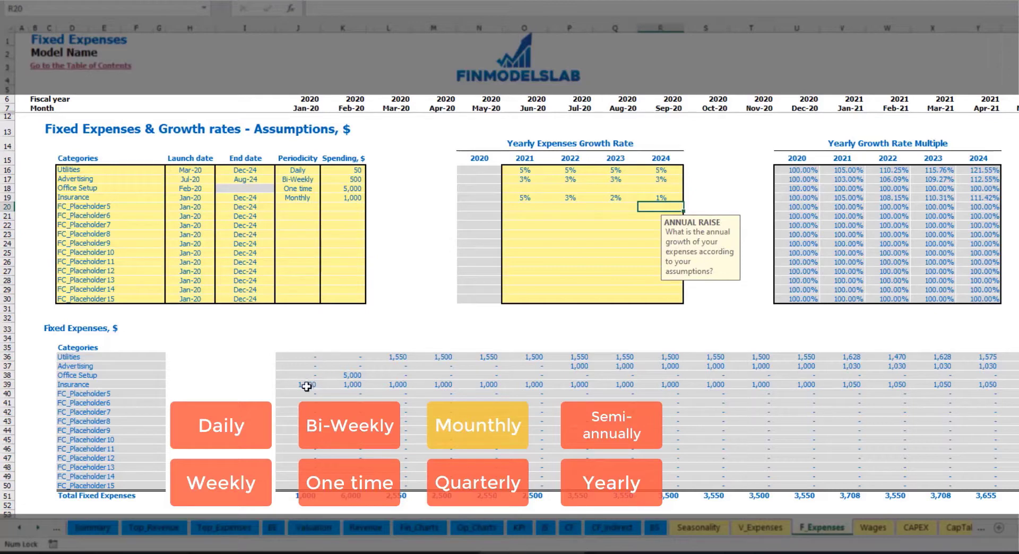
Review Insurance's monthly costs, including 1,050 from Jan-21.
mouse_move(307, 387)
mouse_down()
mouse_move(627, 403)
mouse_move(827, 386)
mouse_up()
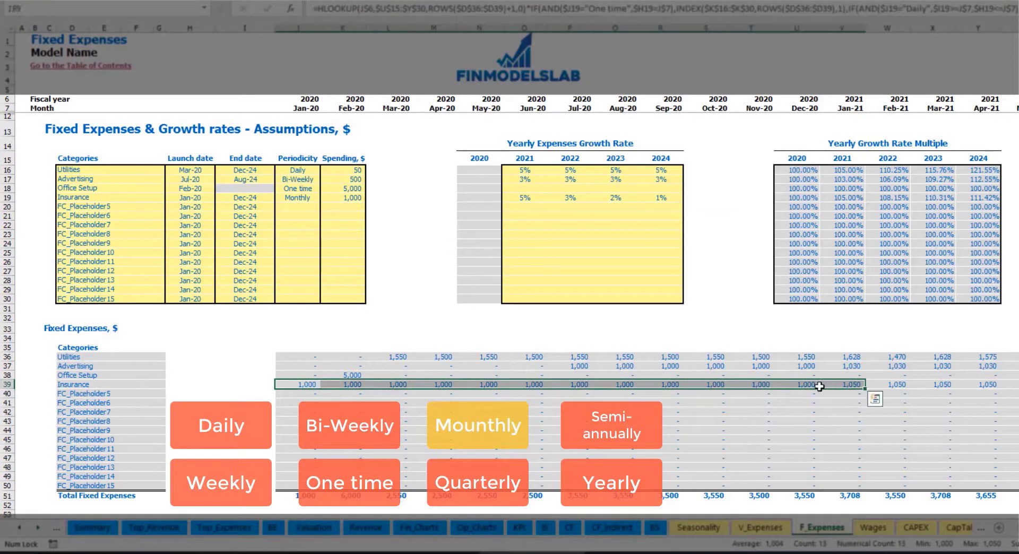
click(828, 386)
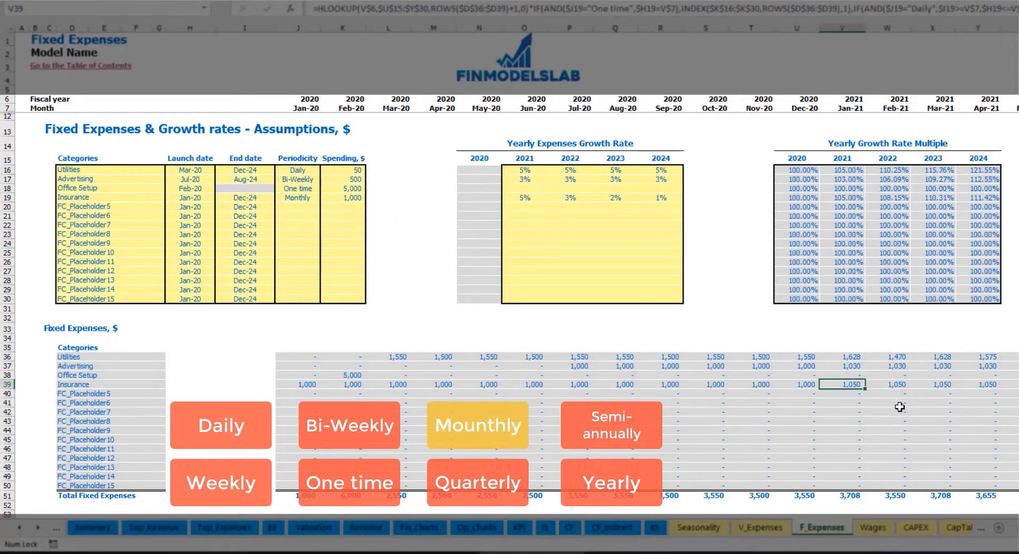
scroll(510, 260, right, 3)
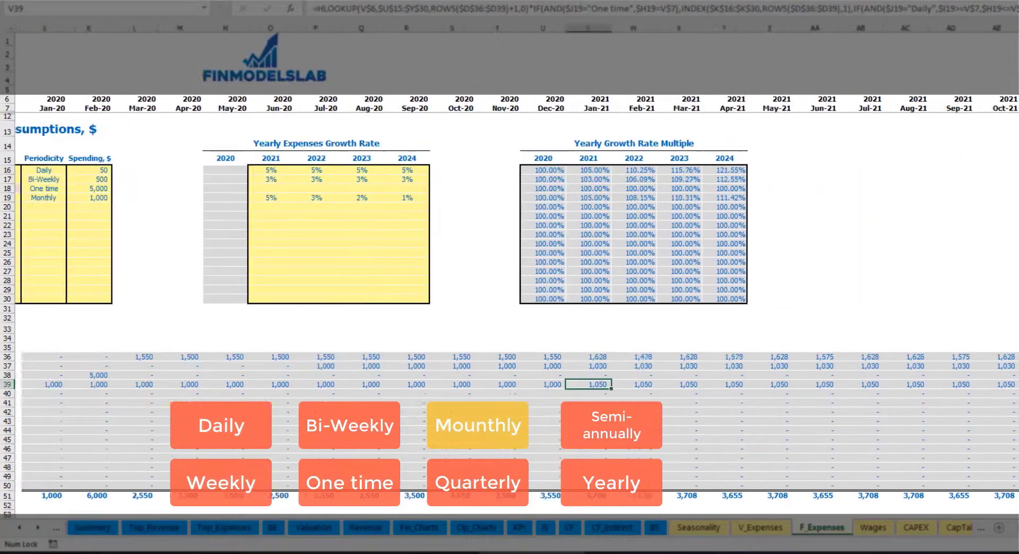
click(1017, 28)
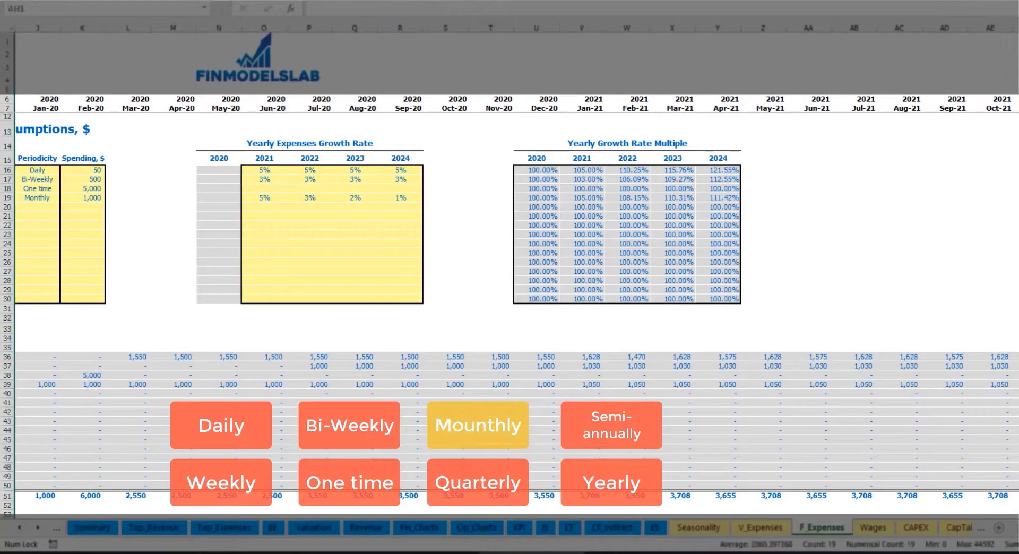
click(1016, 384)
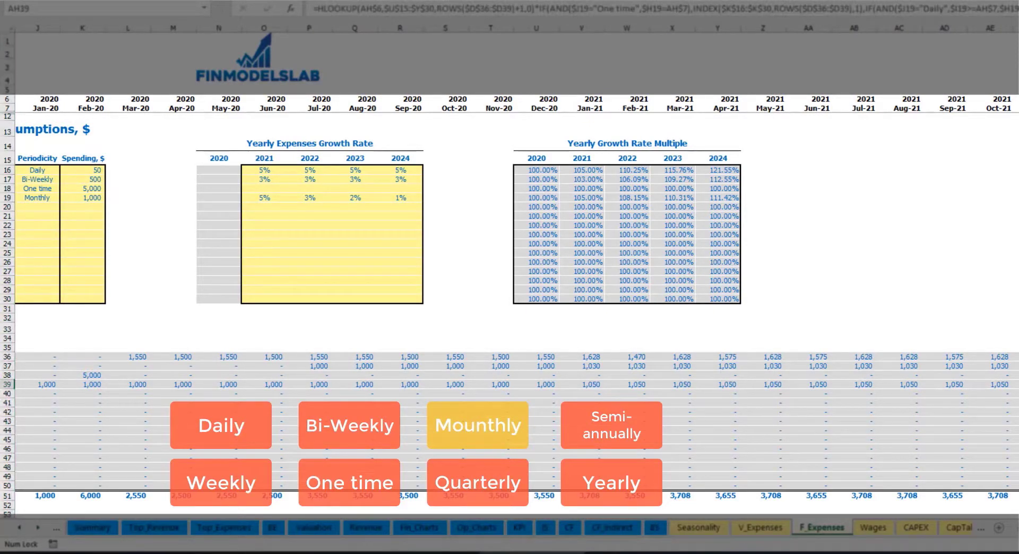
scroll(779, 408, left, 3)
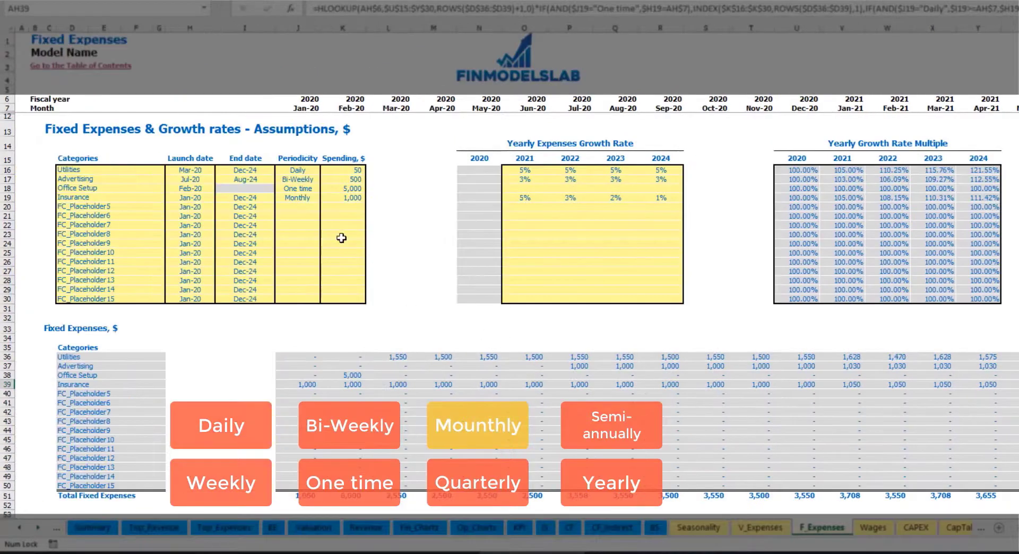
Switch Insurance to Quarterly periodicity and check the Apr-20 amount.
click(310, 199)
click(325, 198)
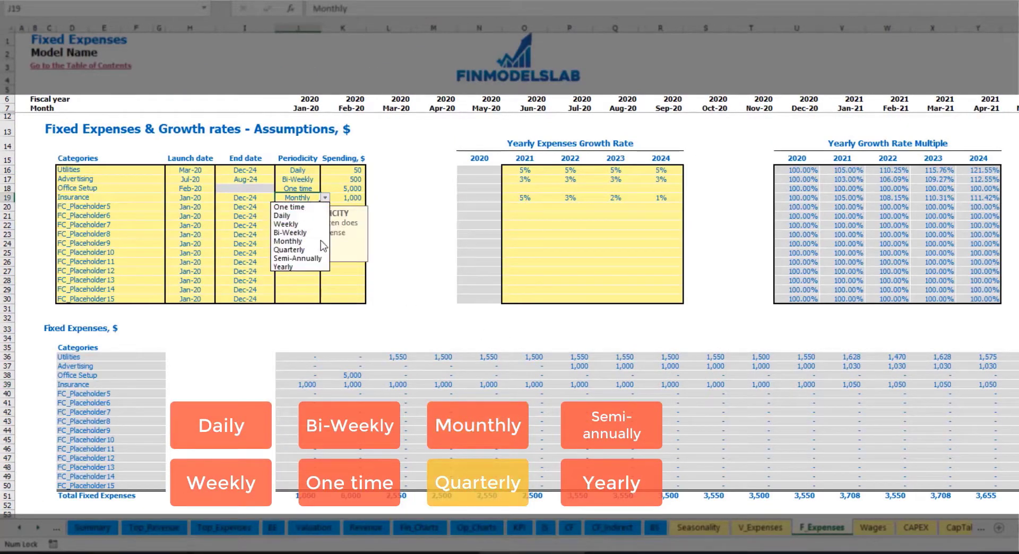
click(300, 234)
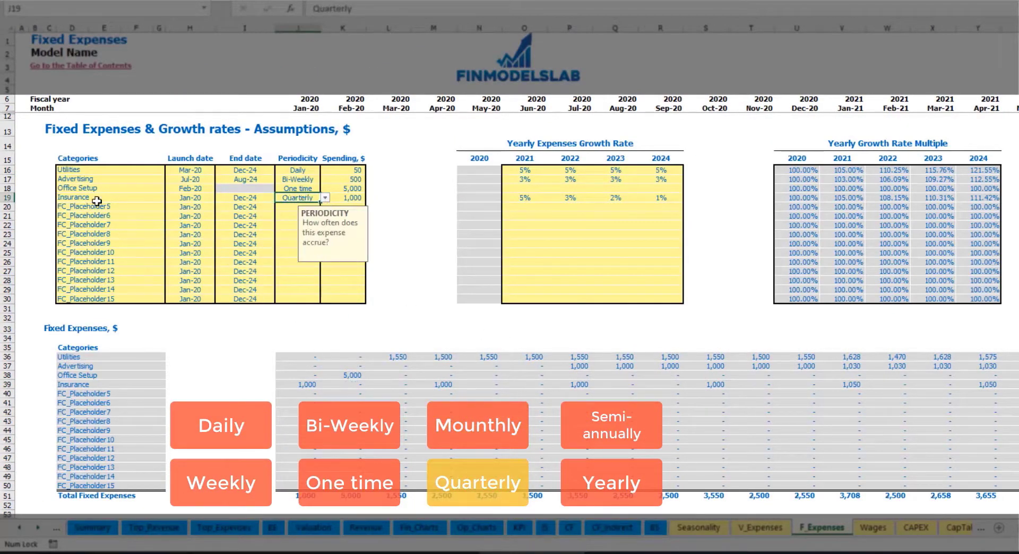
click(299, 384)
click(437, 383)
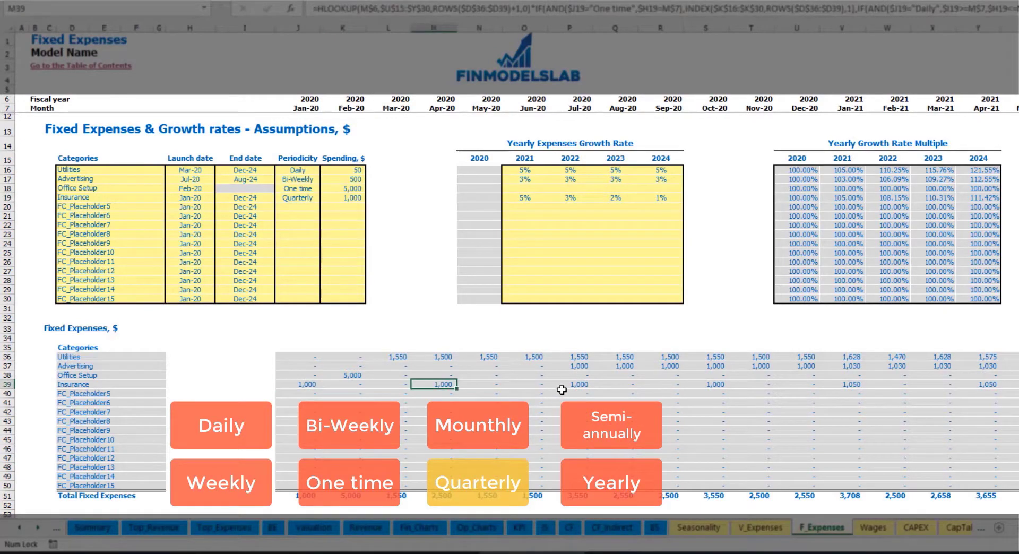
Move the Insurance launch date to Feb-20 and check the Feb, May and Aug-20 amounts.
click(206, 196)
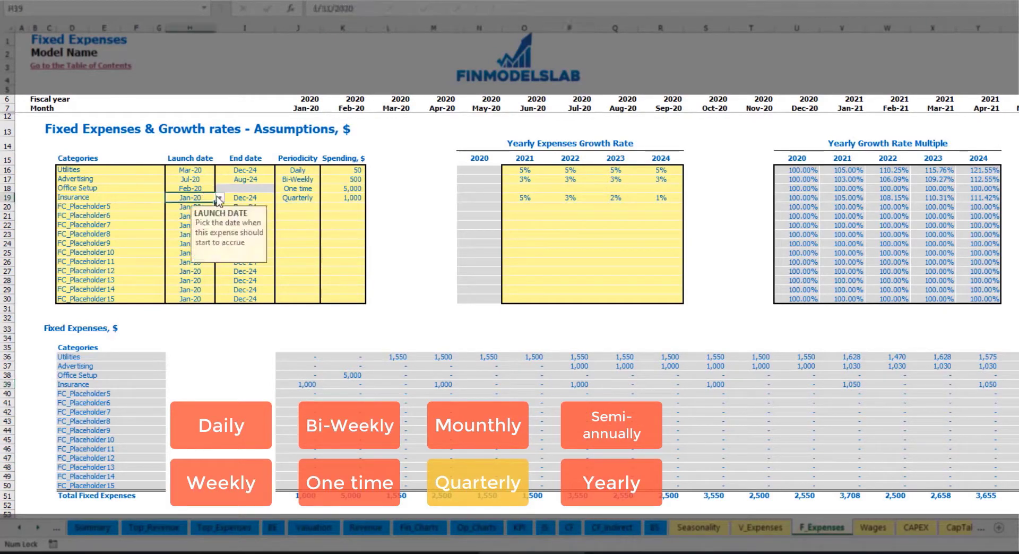
click(218, 198)
click(190, 214)
click(356, 382)
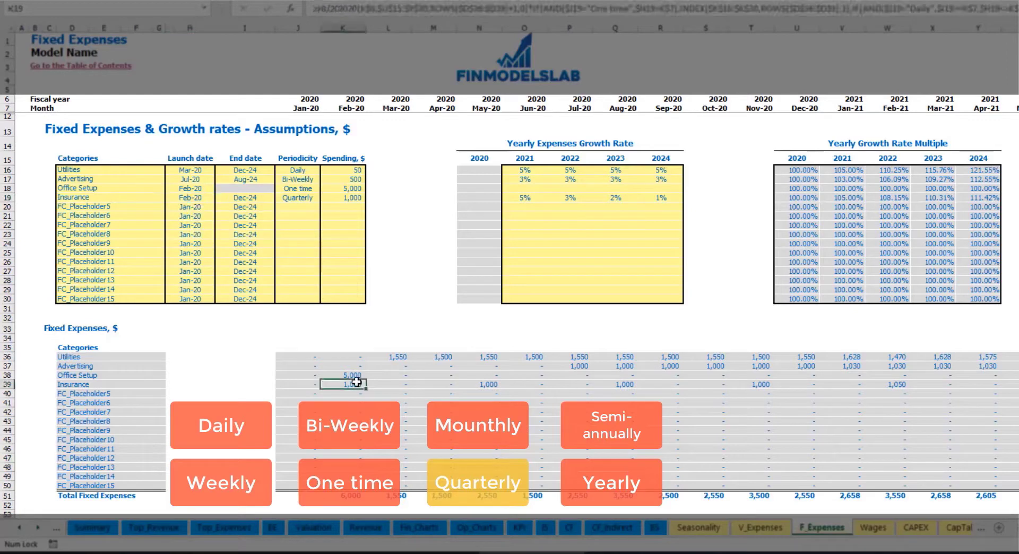
click(487, 384)
click(624, 381)
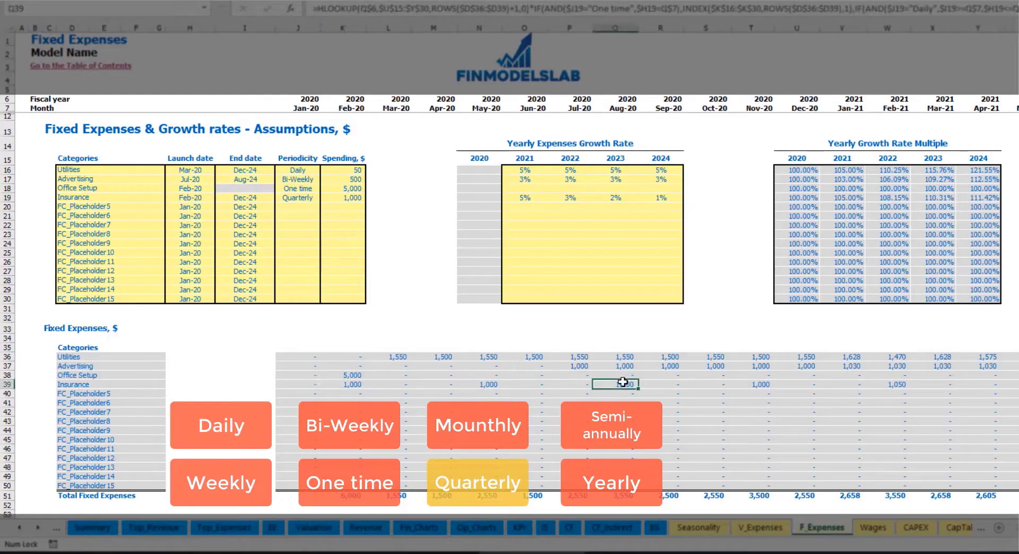
click(340, 385)
click(491, 384)
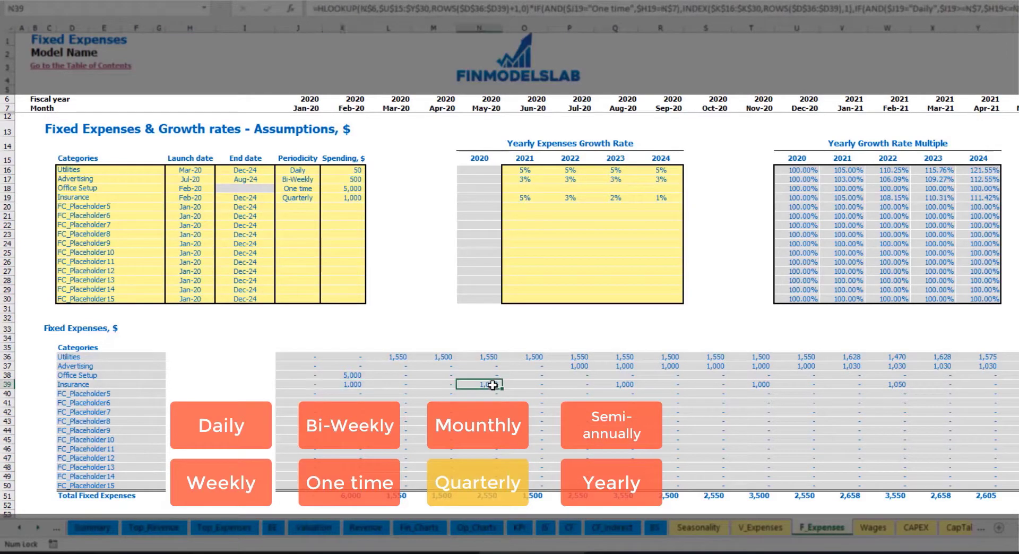
Try Semi-Annually periodicity for Insurance and review the gap between payments.
click(319, 198)
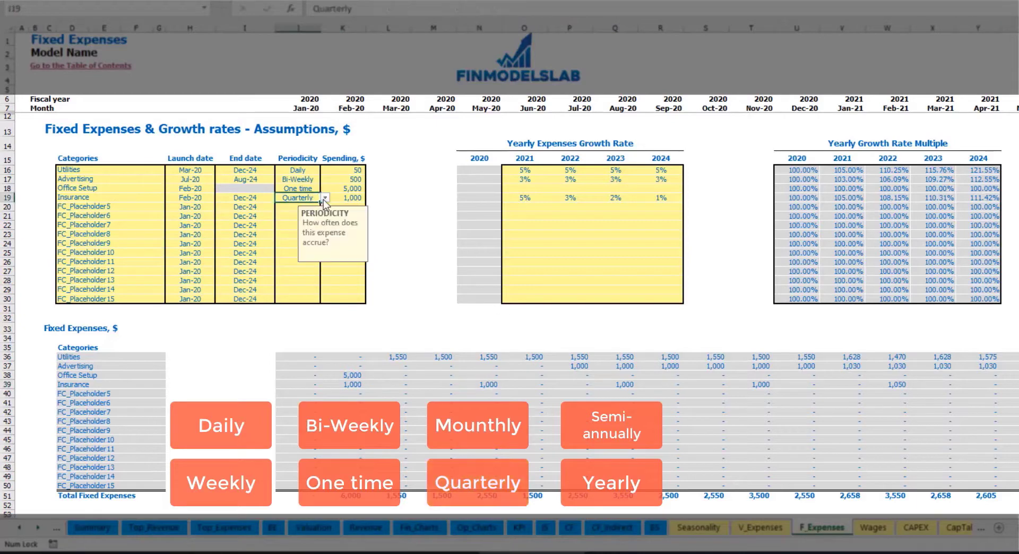
click(325, 197)
click(315, 259)
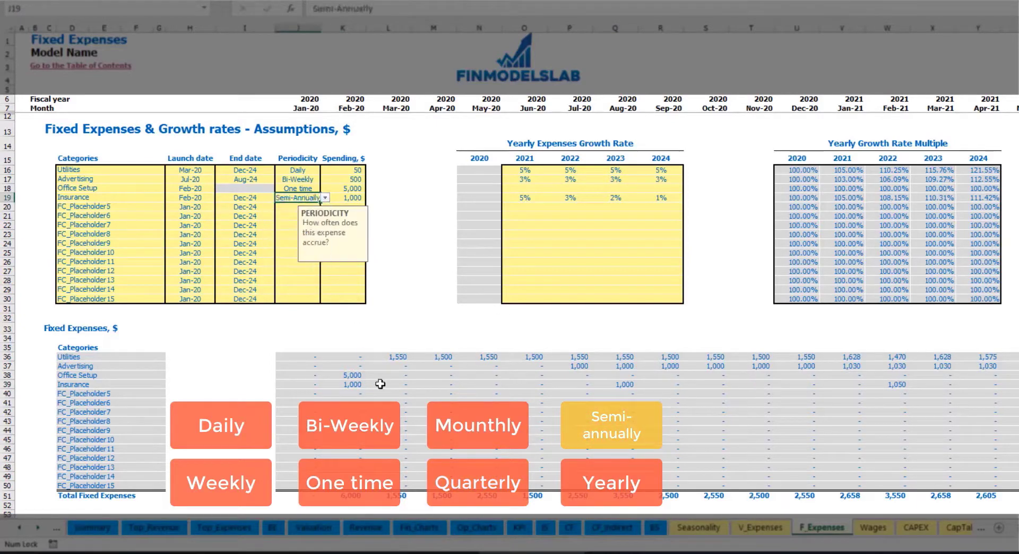
drag(350, 384, 851, 385)
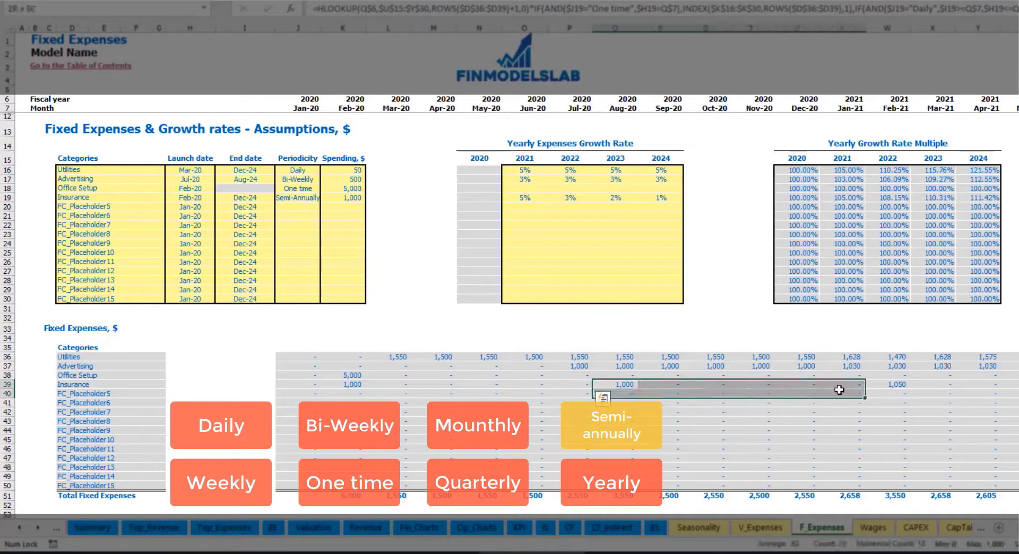
click(886, 393)
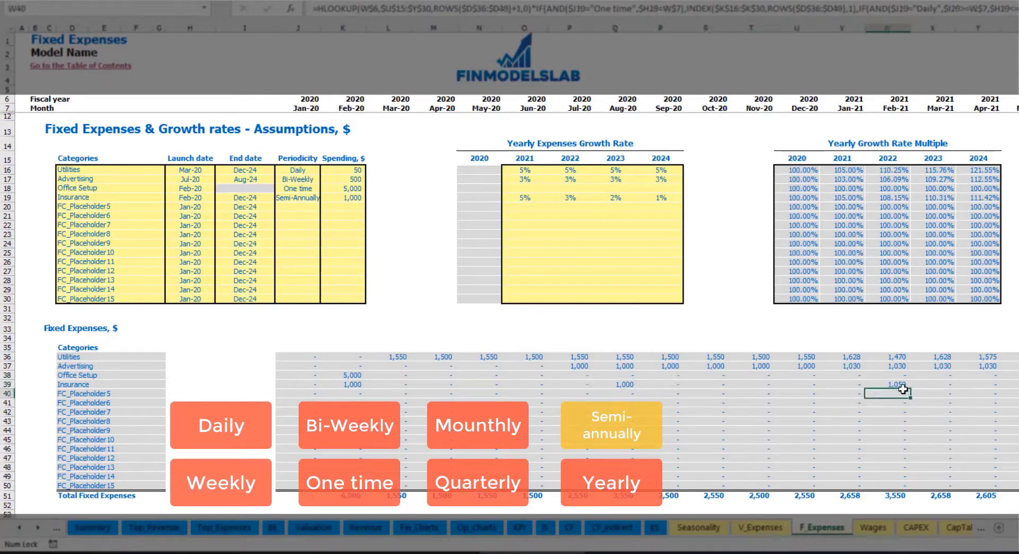
Make Insurance Yearly, booking 1,000 each February, and review the fixed expenses schedule.
click(311, 199)
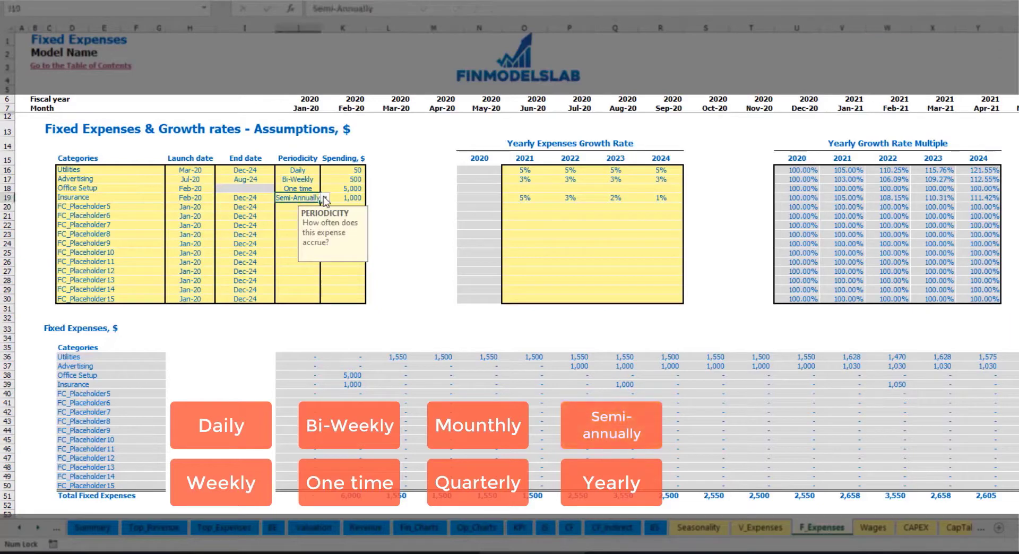
click(325, 198)
click(291, 267)
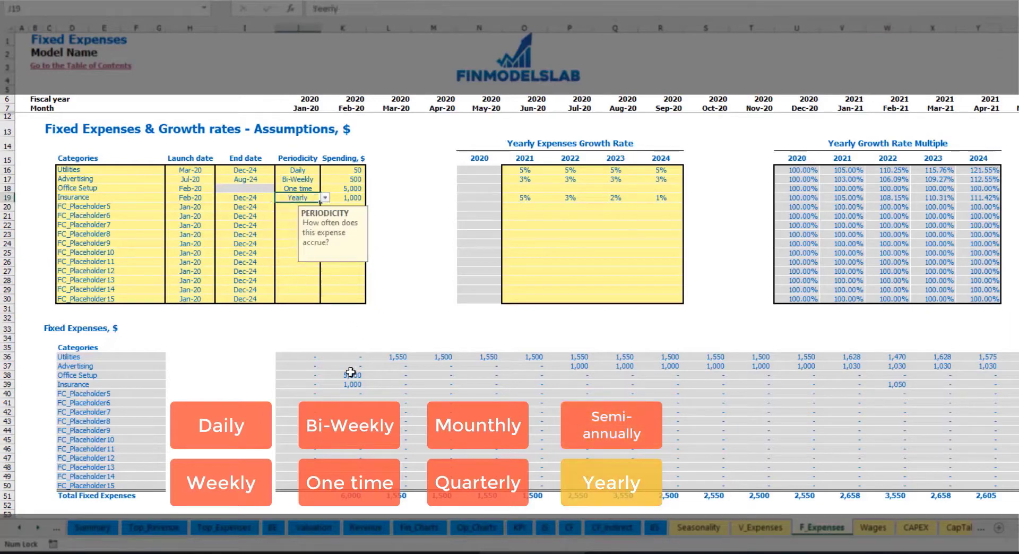
drag(345, 387, 858, 387)
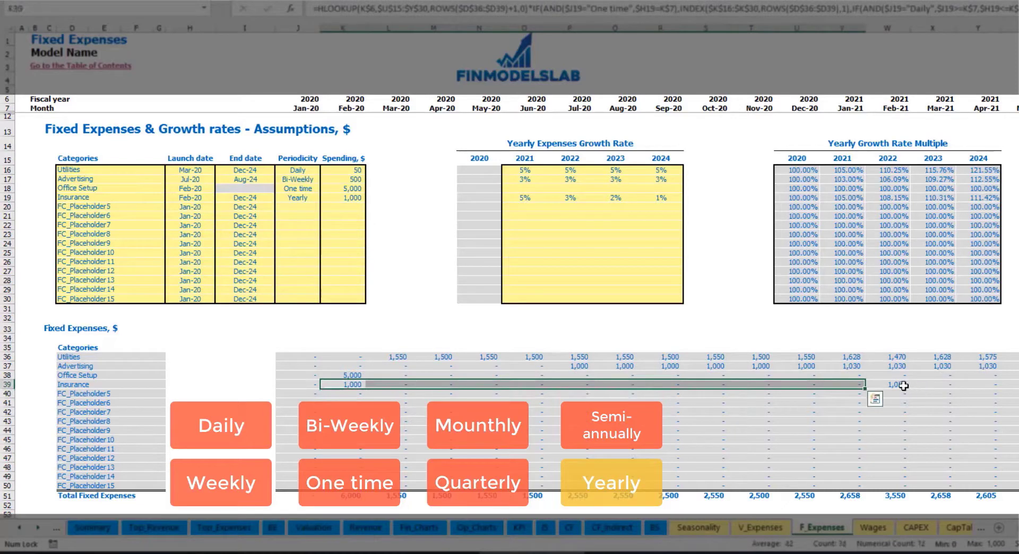
click(196, 198)
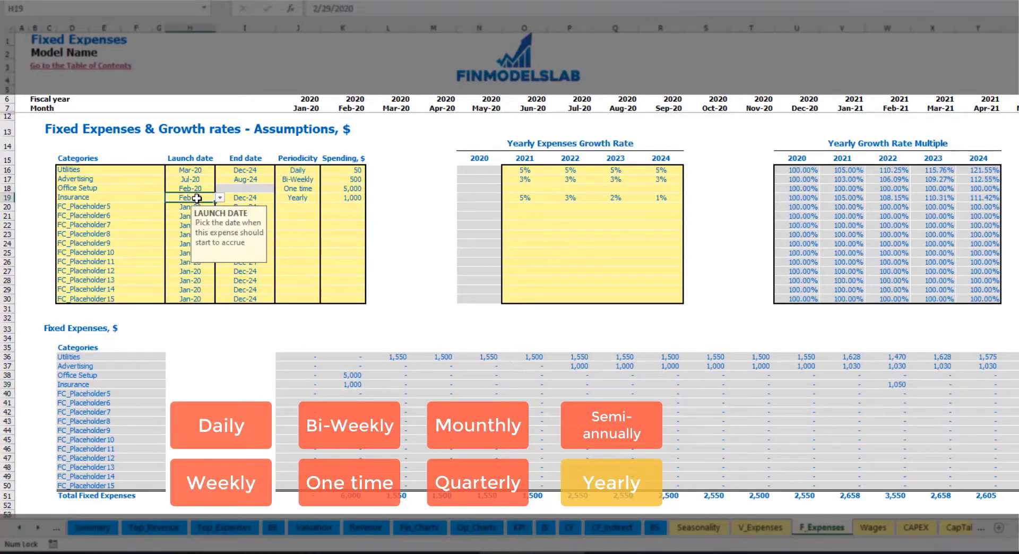
click(243, 195)
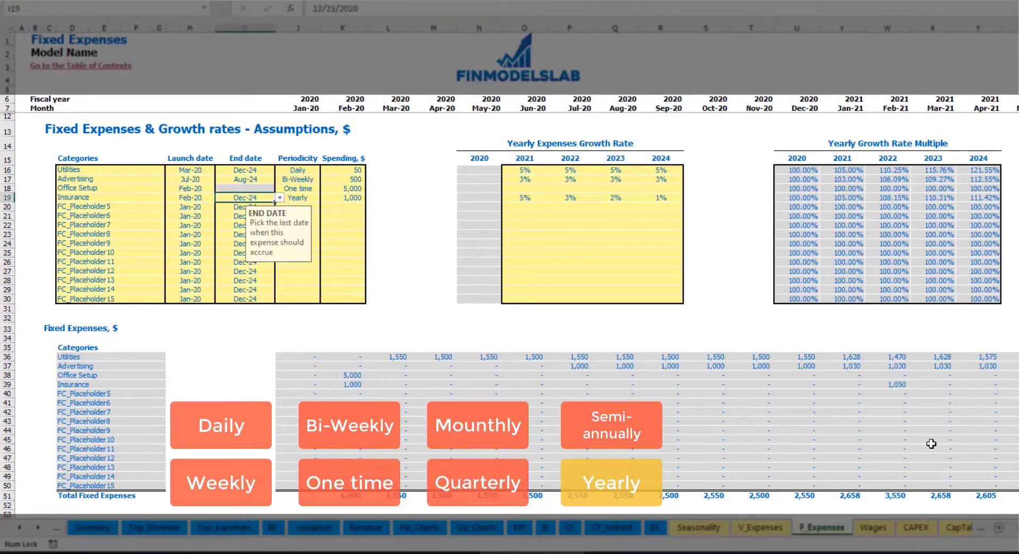
click(713, 299)
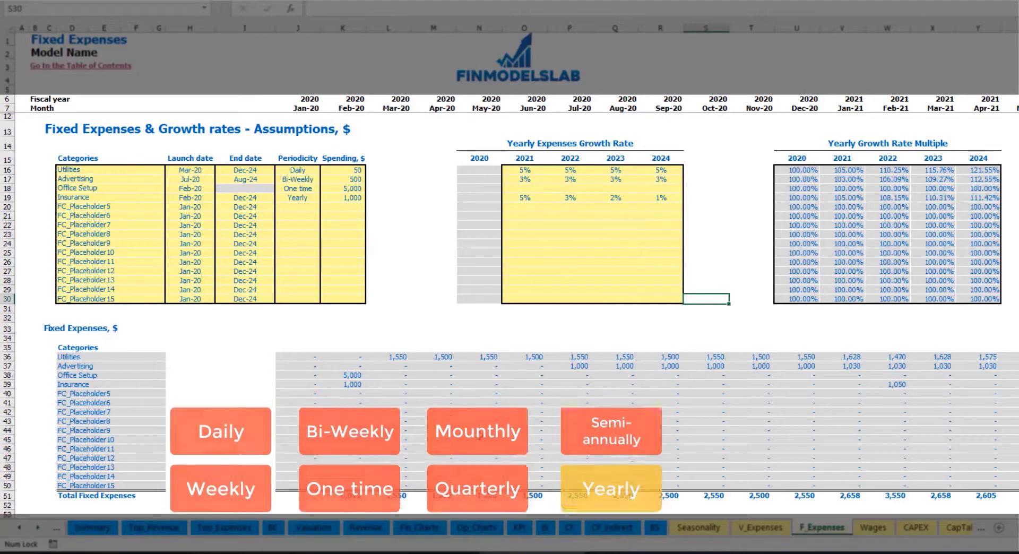
drag(296, 360, 934, 484)
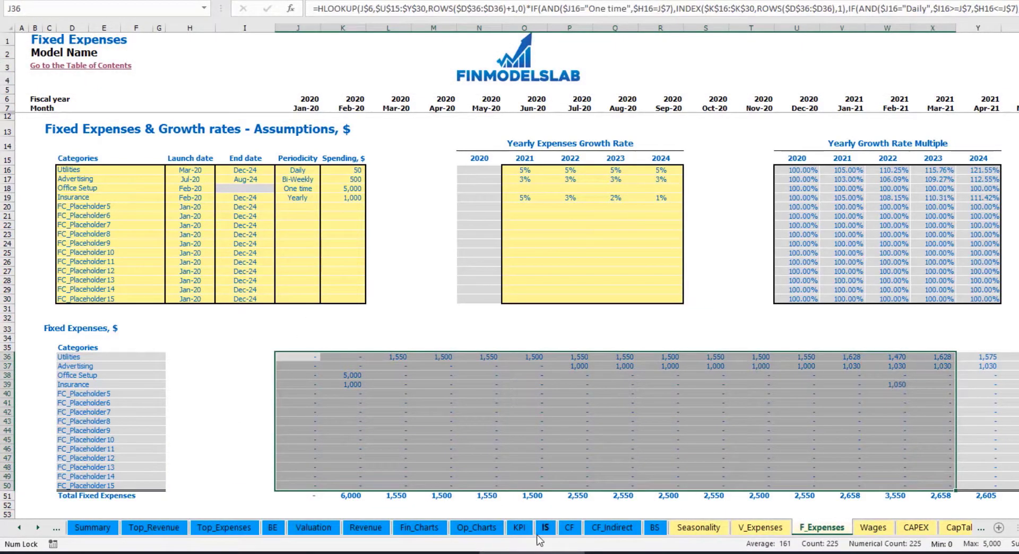
Expand Total Fixed Expenses on IS, showing Office Setup (5,000) and Insurance (1,000) for Feb-20.
click(540, 531)
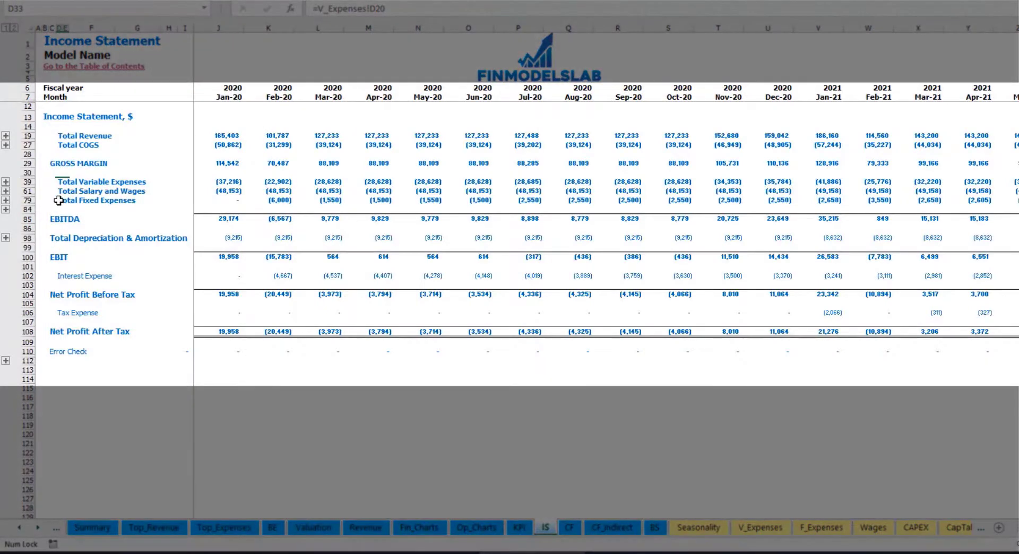
click(58, 200)
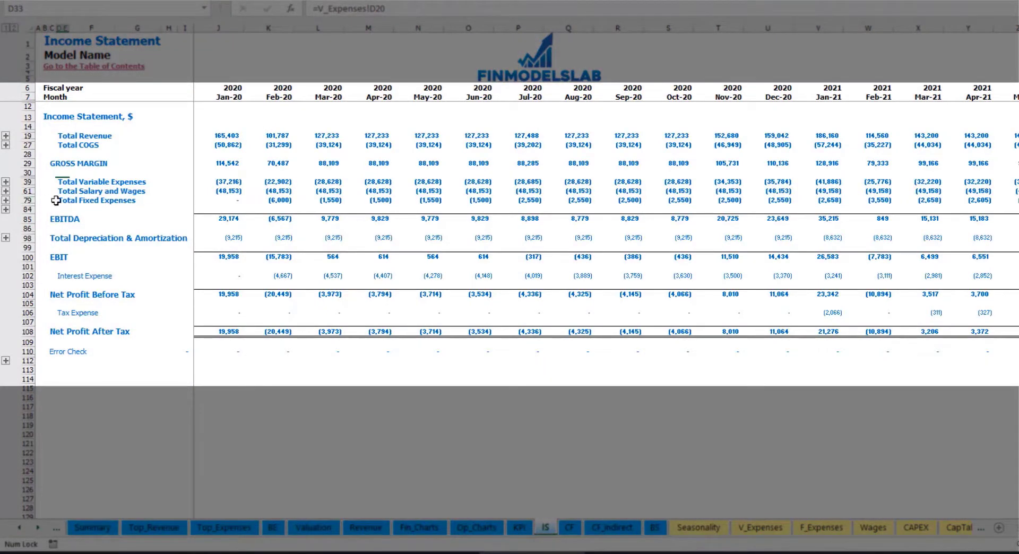
click(6, 200)
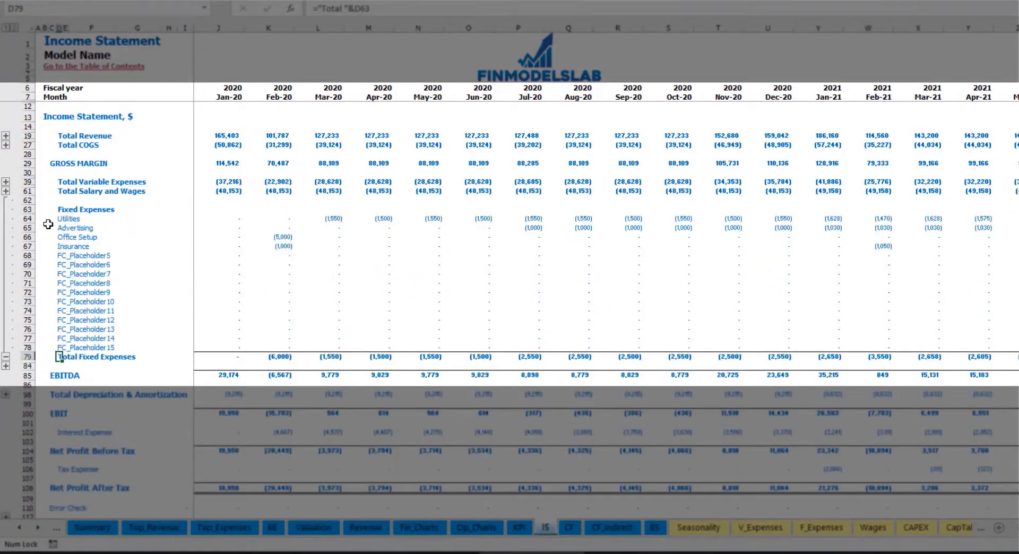
drag(32, 218, 32, 243)
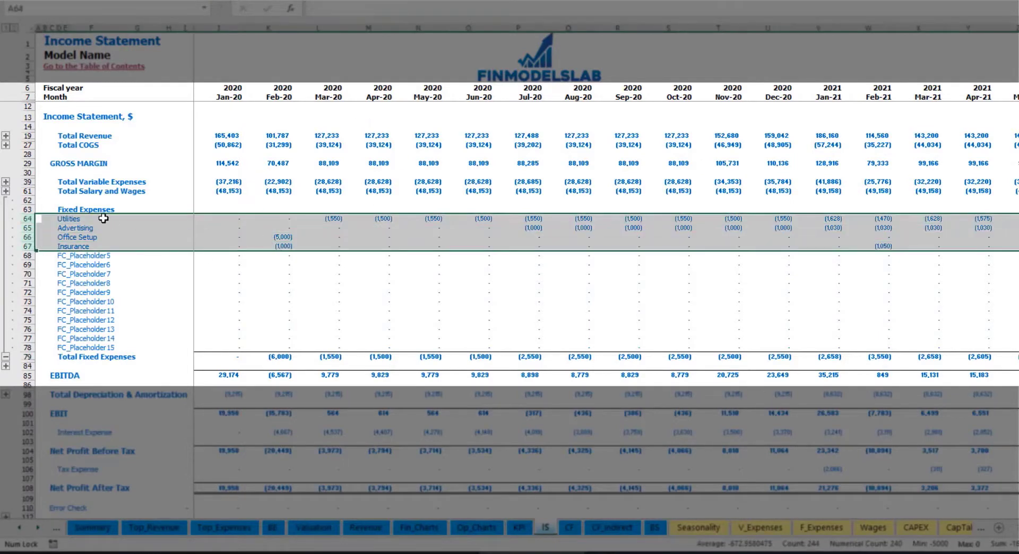
mouse_move(63, 219)
mouse_down()
mouse_move(84, 326)
mouse_move(67, 347)
mouse_up()
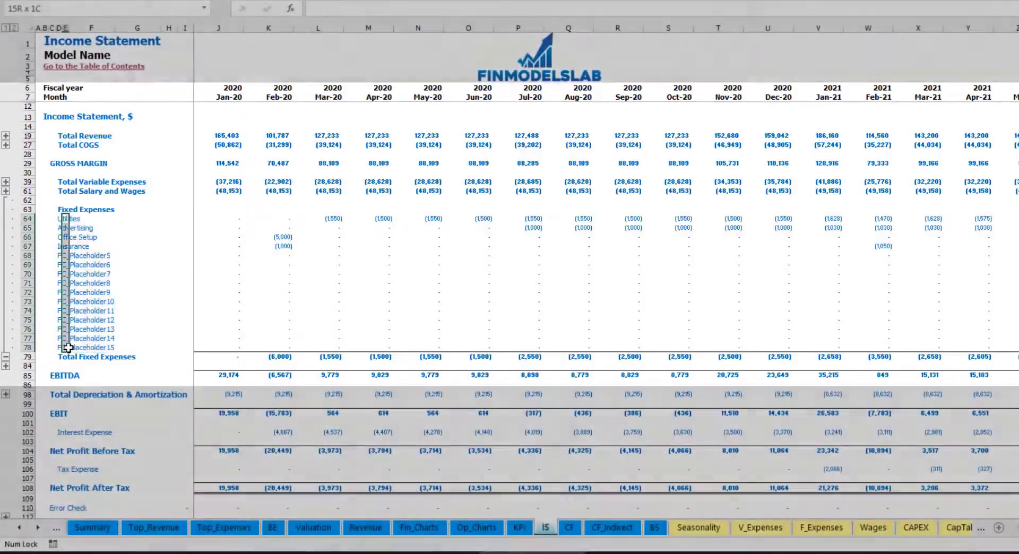
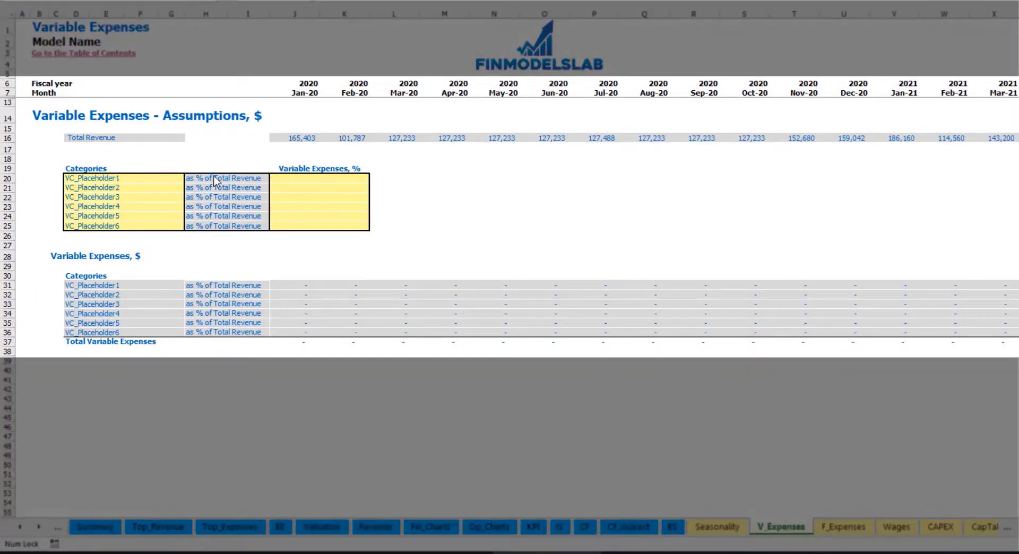
Name the first variable expense Bank fees at 2.5% of revenue and check its monthly amounts.
click(111, 179)
text(Ba)
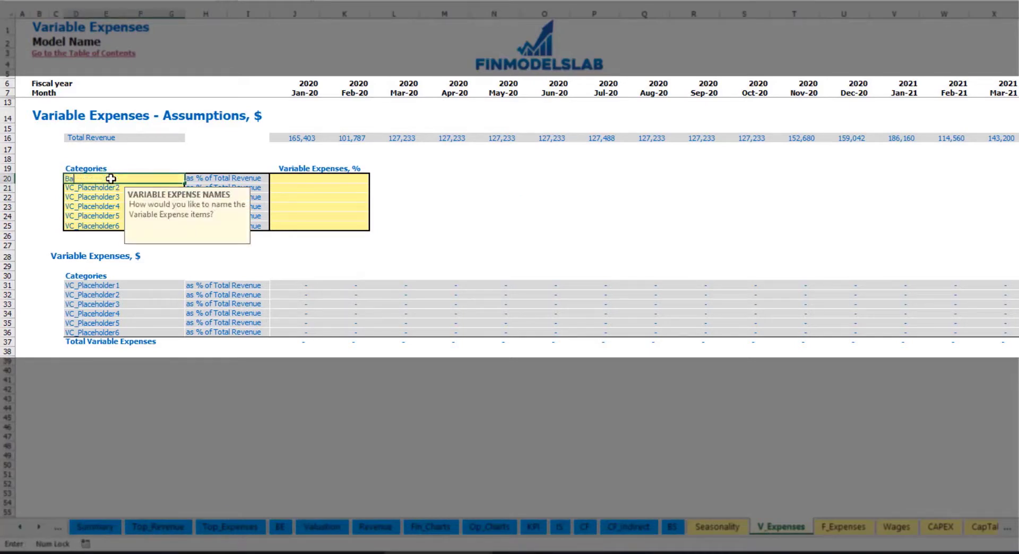
text(nk fees)
key(Return)
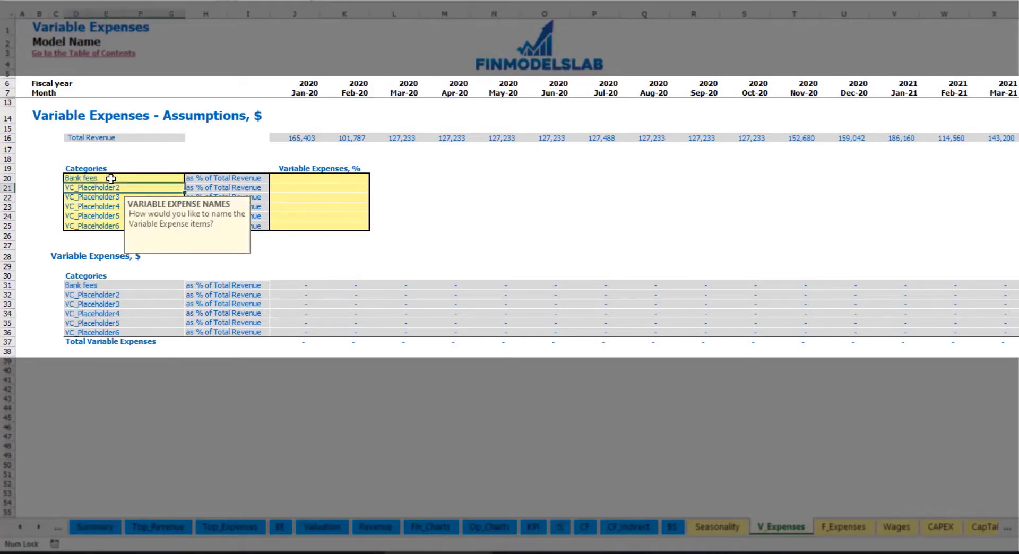
click(299, 179)
text(2.5)
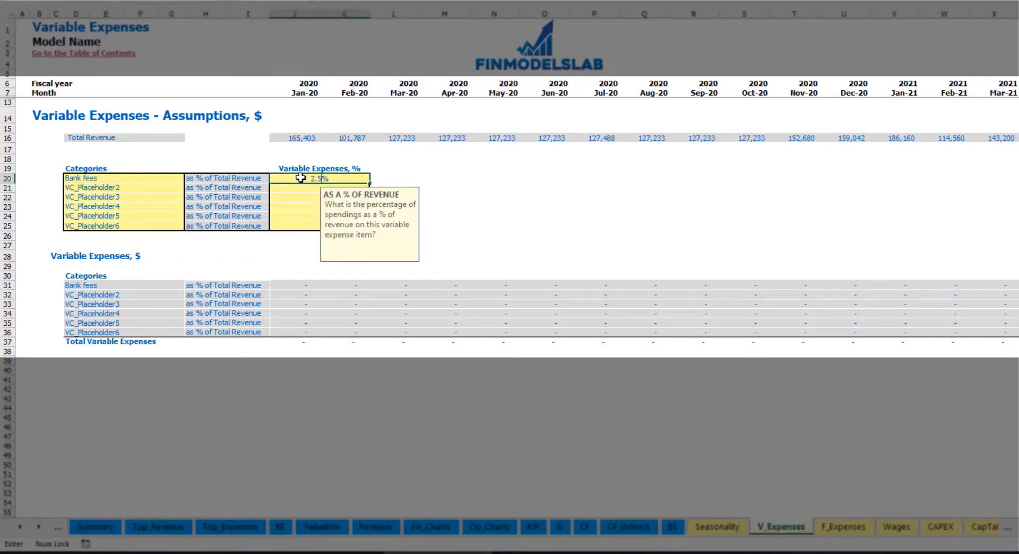
key(Return)
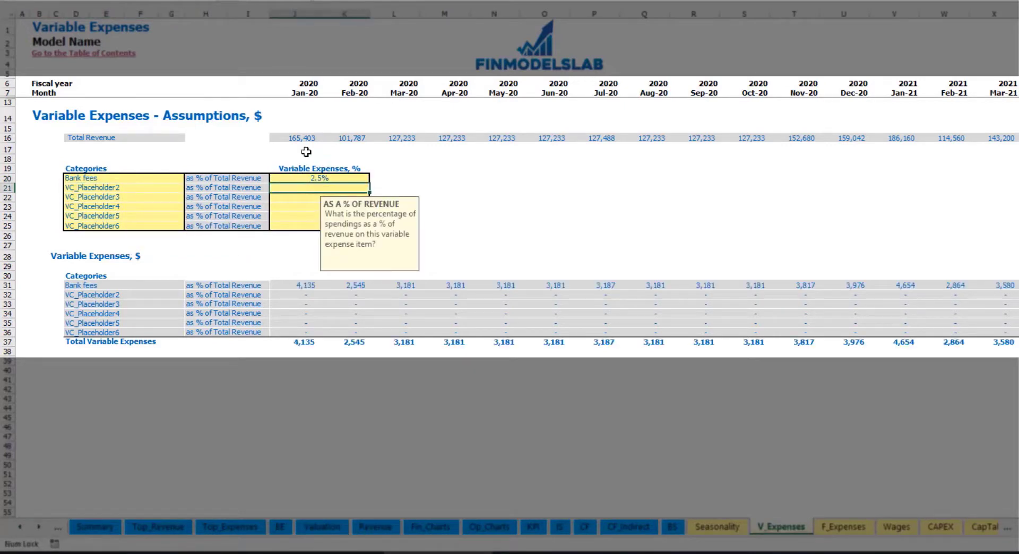
drag(298, 139, 794, 138)
scroll(259, 284, right, 5)
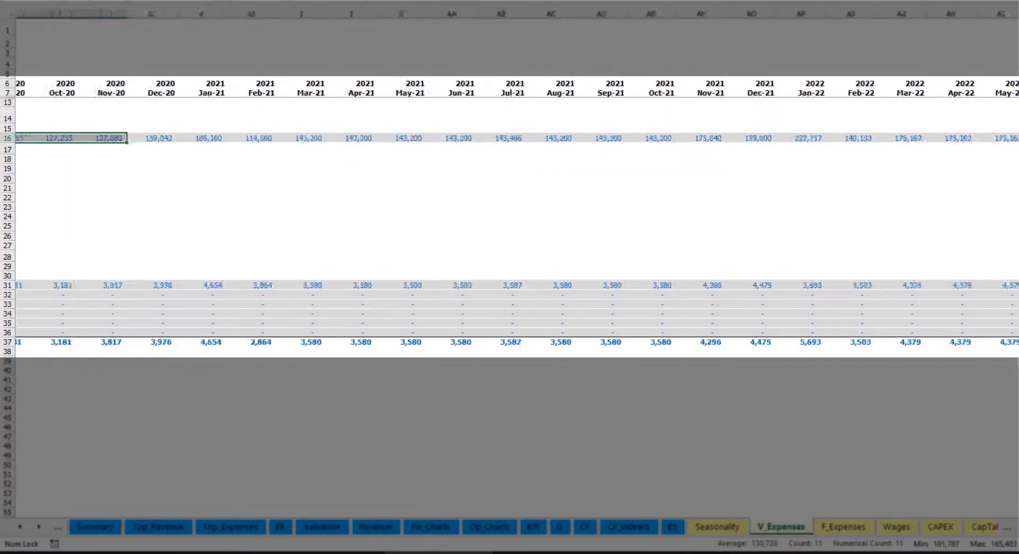
scroll(259, 284, right, 10)
scroll(259, 284, left, 15)
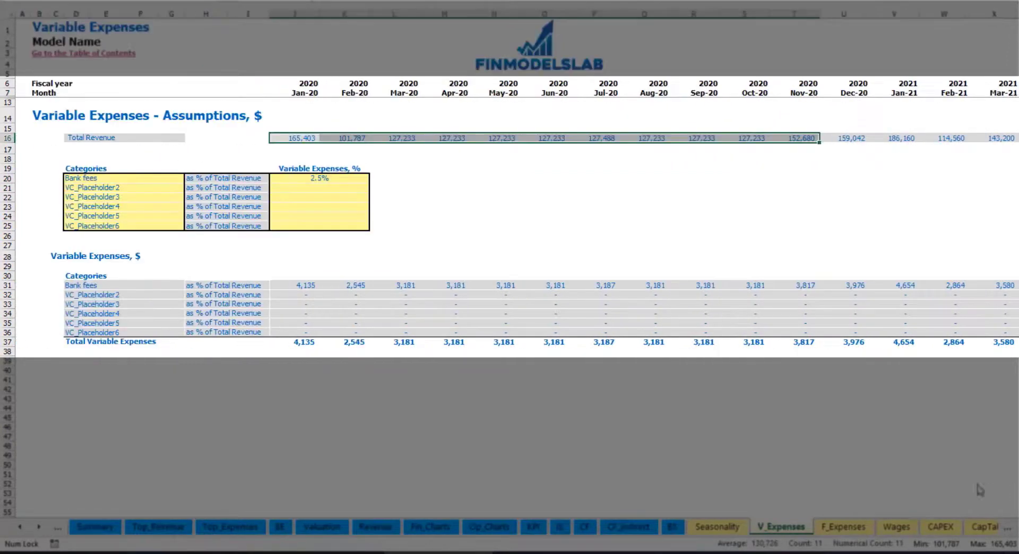
click(313, 286)
click(393, 286)
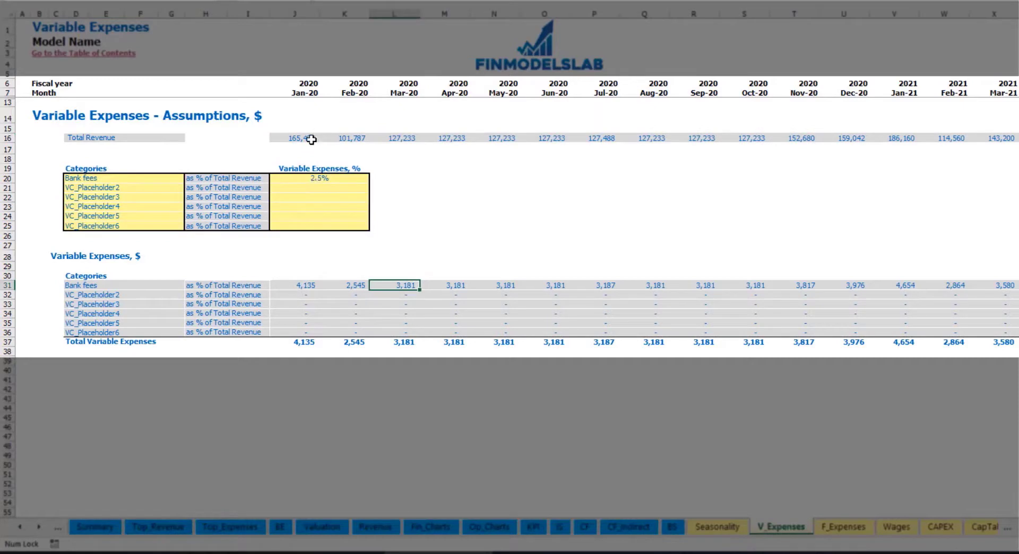
Add Other Var Exp as the second variable expense at 5% of revenue.
click(128, 189)
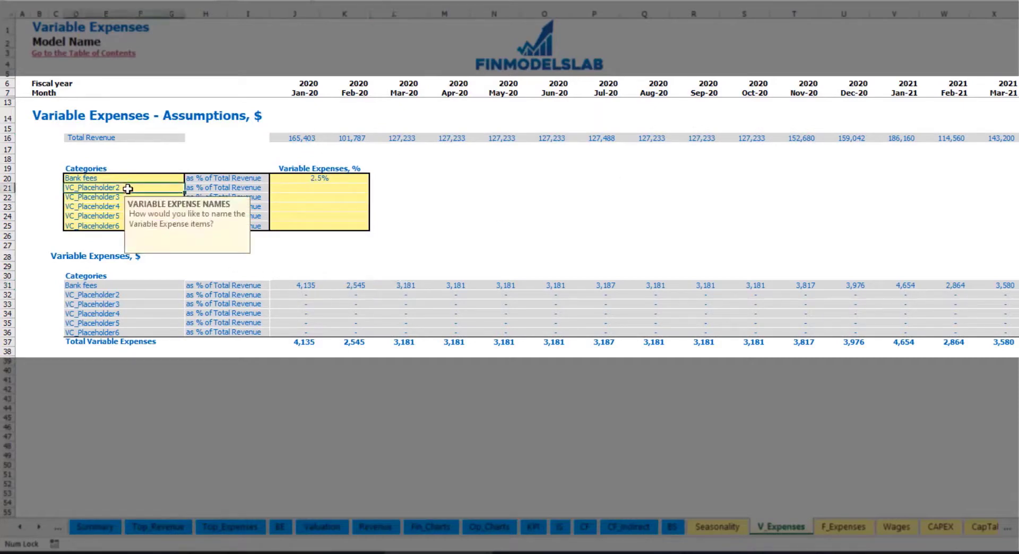
text(Other Var Exp)
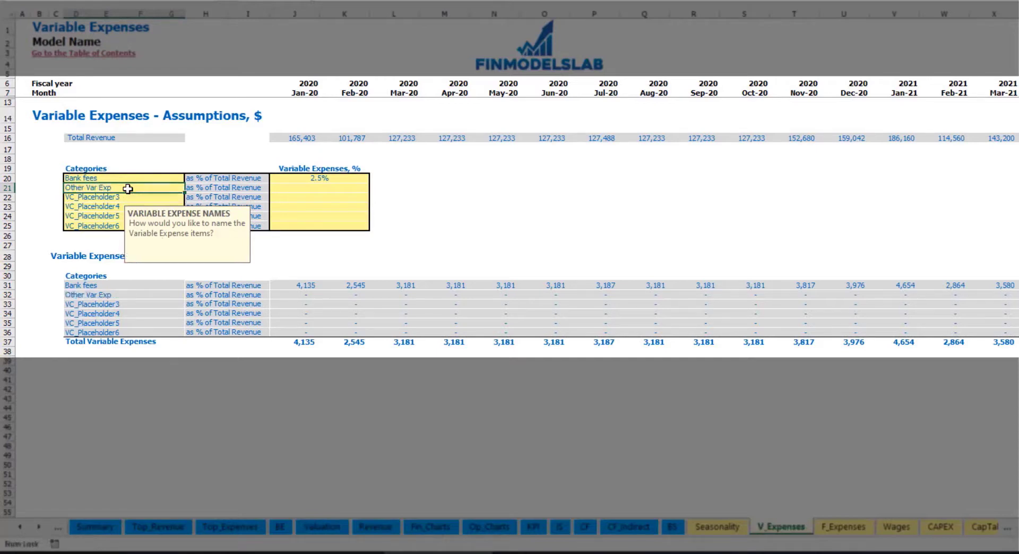
key(Return)
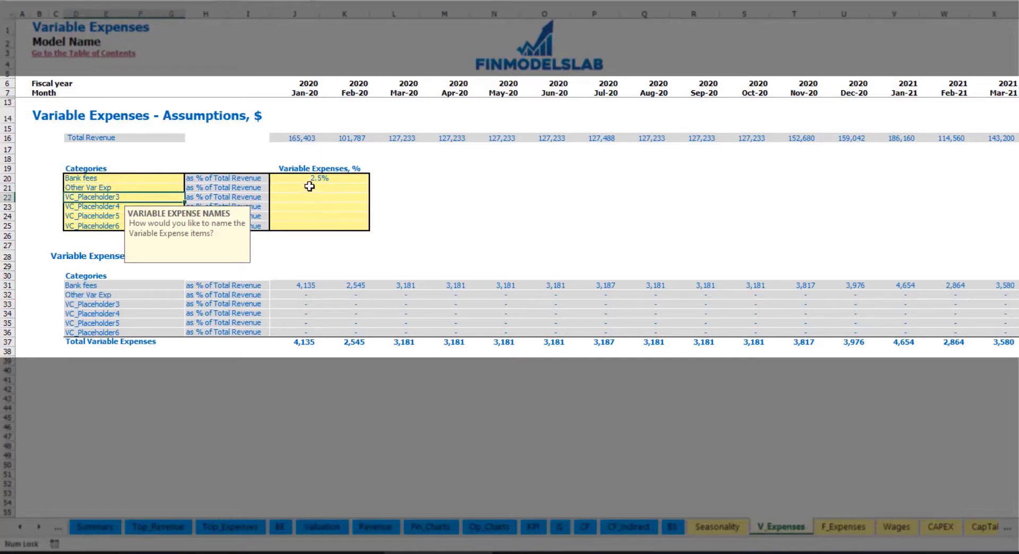
click(310, 186)
text(5)
key(Return)
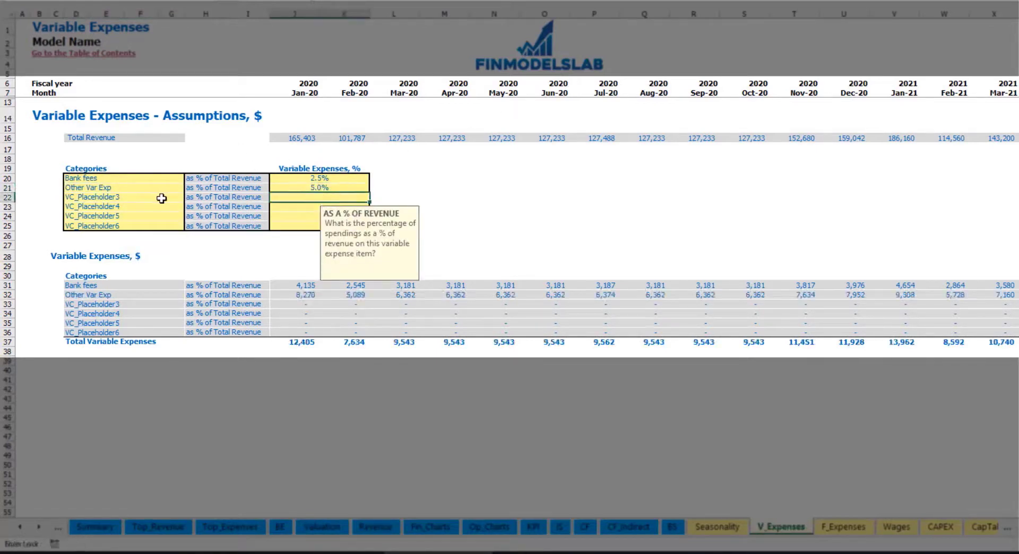
Add Direct Labor at 15% of revenue and recheck the Bank fees amount.
click(161, 198)
text(Direct Labor)
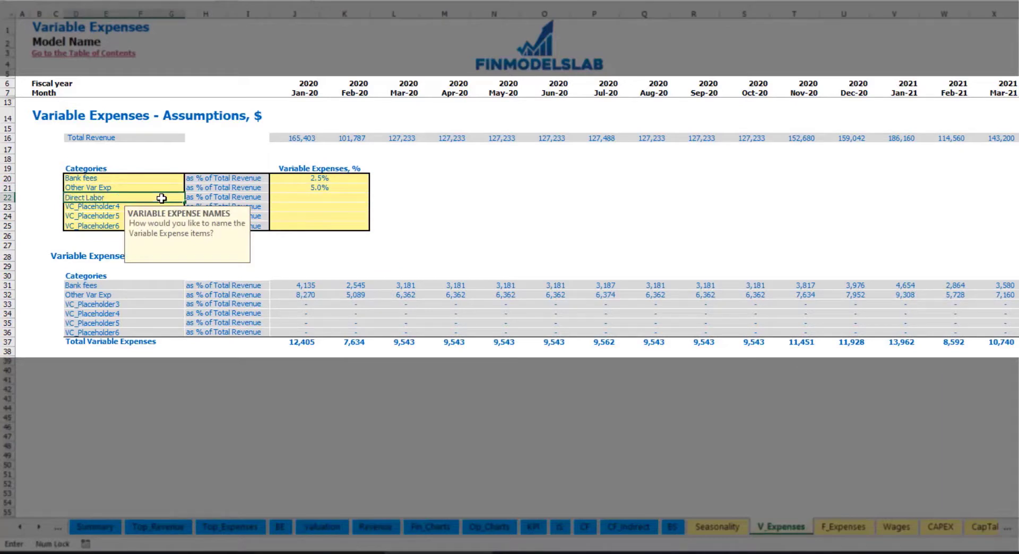
key(Return)
click(290, 202)
text(15)
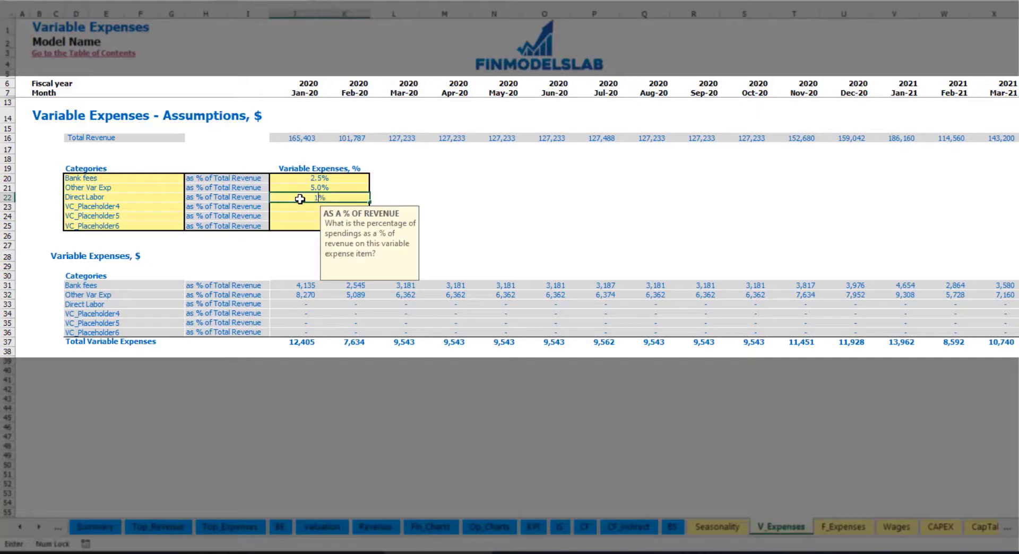
key(Return)
click(301, 285)
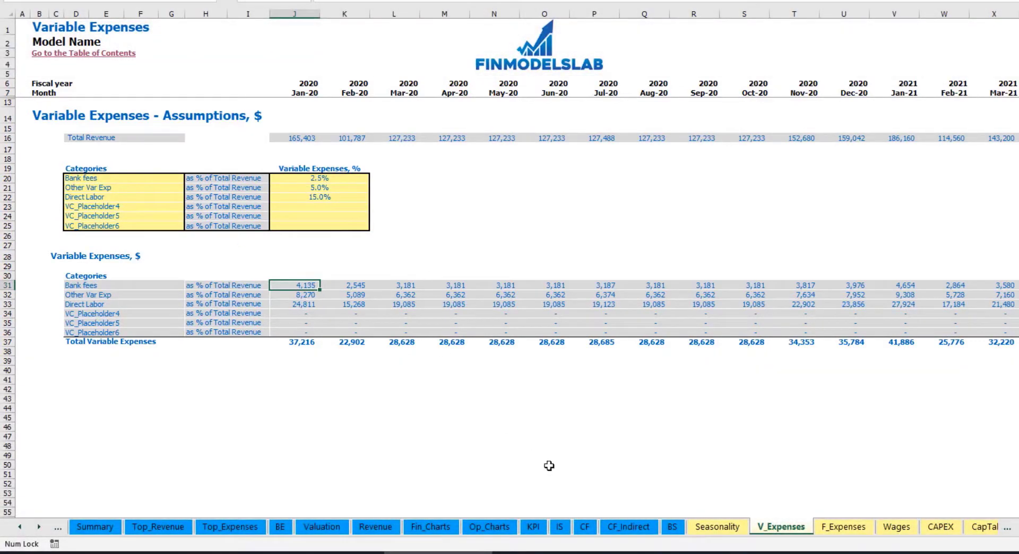
On the IS sheet, expand Total Variable Expenses to show the Bank fees, Other Var Exp and Direct Labor rows.
click(566, 534)
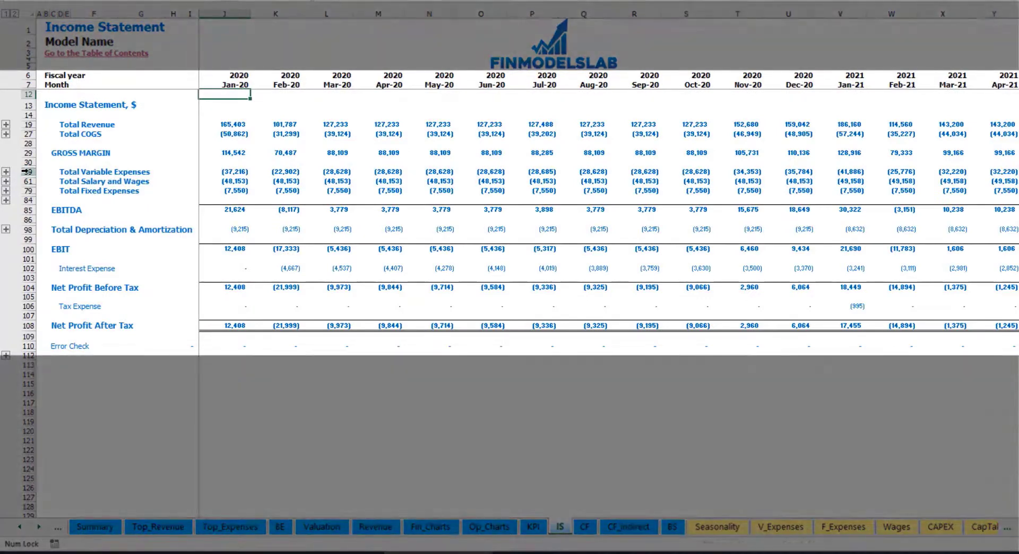
click(23, 171)
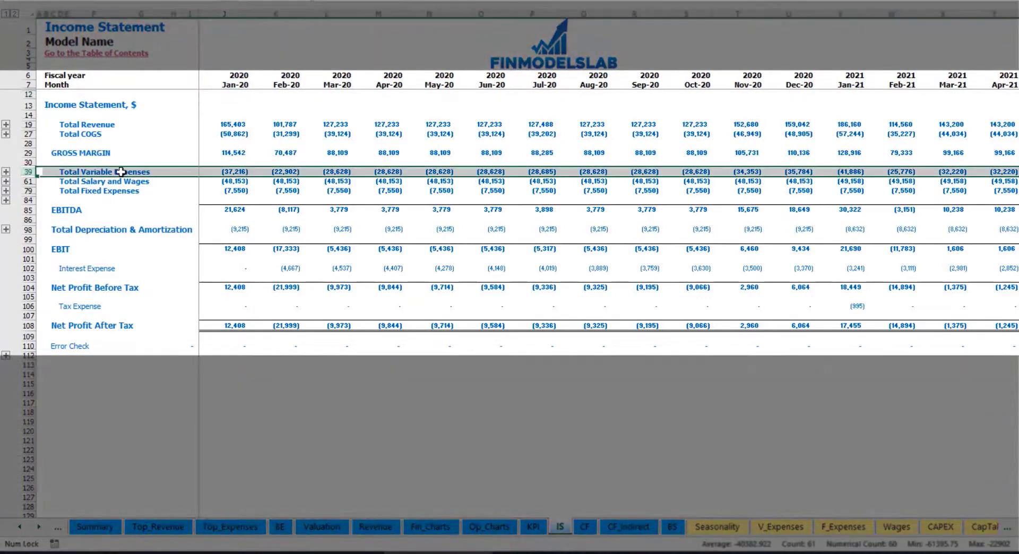
click(6, 171)
drag(29, 192, 37, 230)
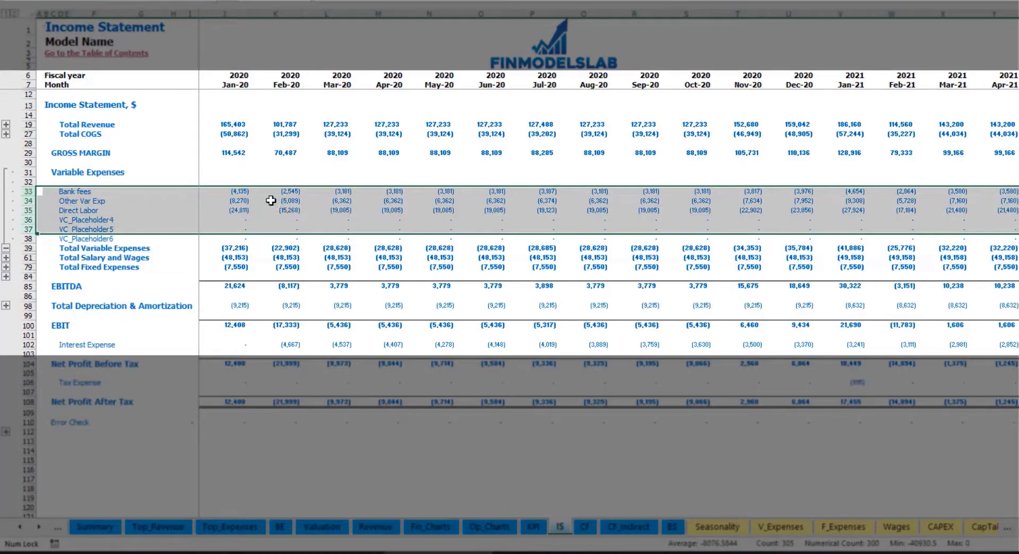
click(249, 191)
click(382, 191)
drag(64, 191, 66, 239)
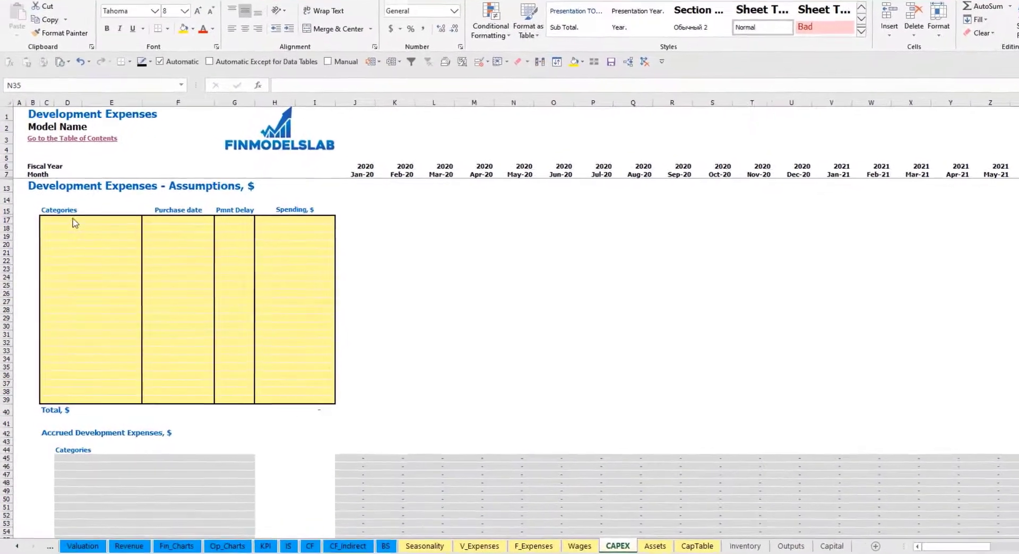
Name the two development expense categories Kitchen and Other dev exp.
click(78, 220)
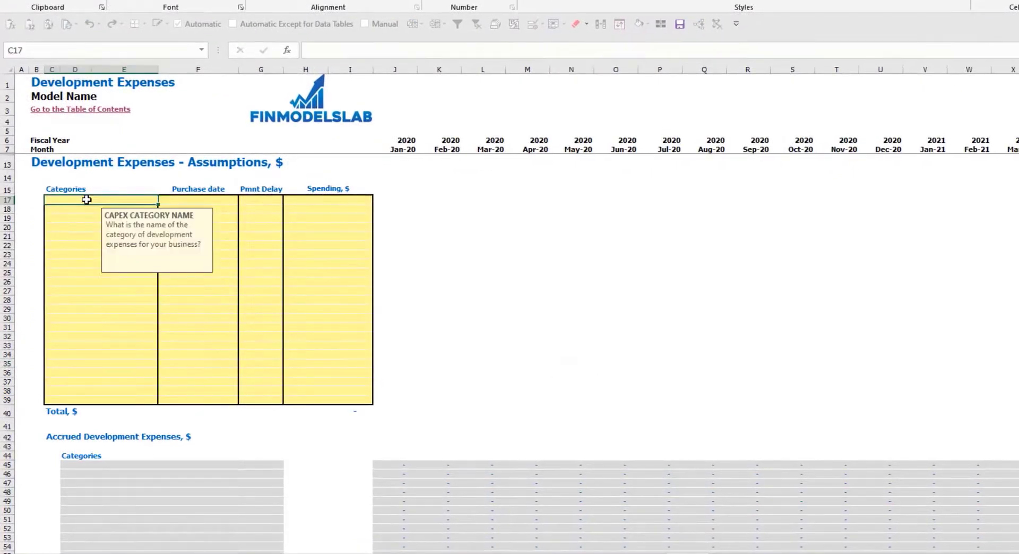
text(Kitche)
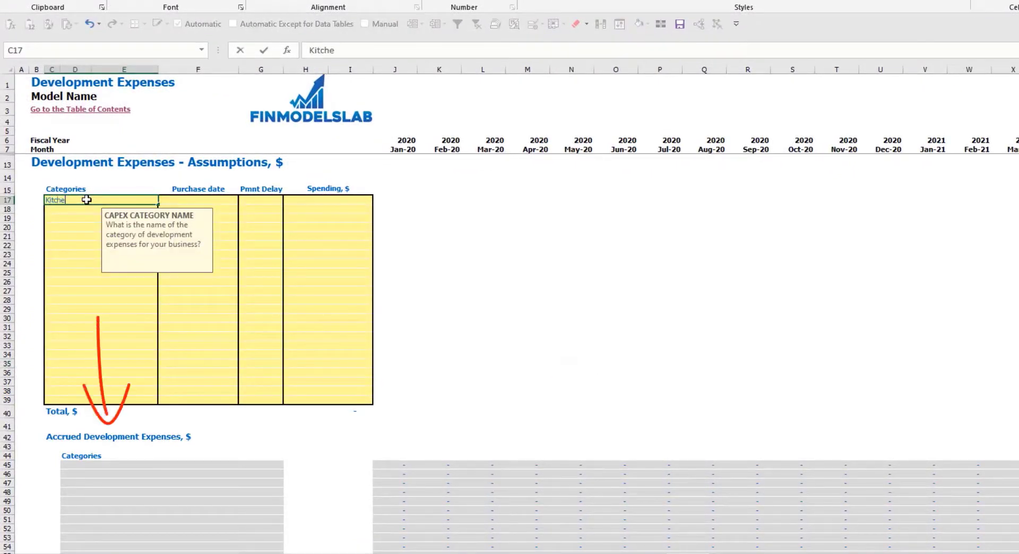
text(n)
key(Return)
text(Other dev exp)
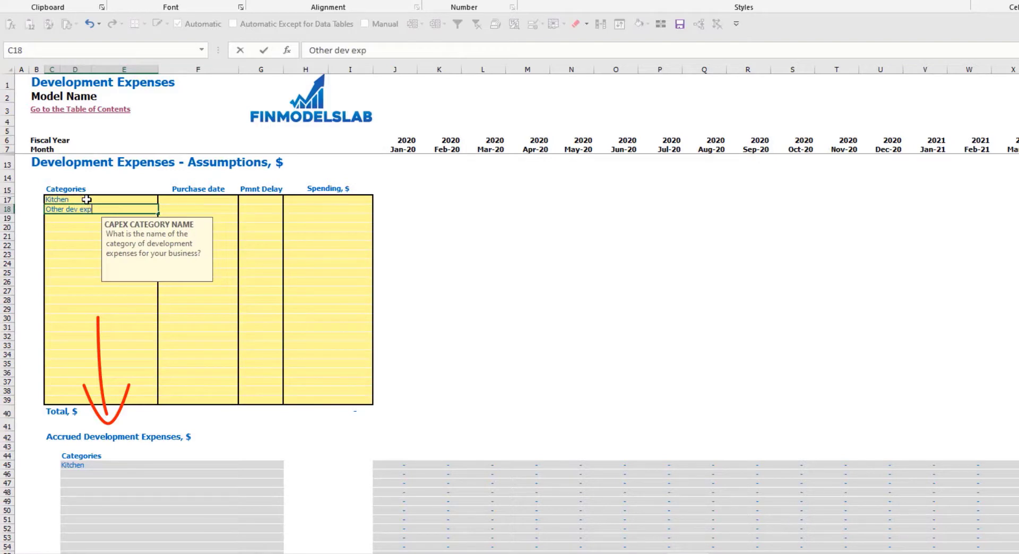
key(Return)
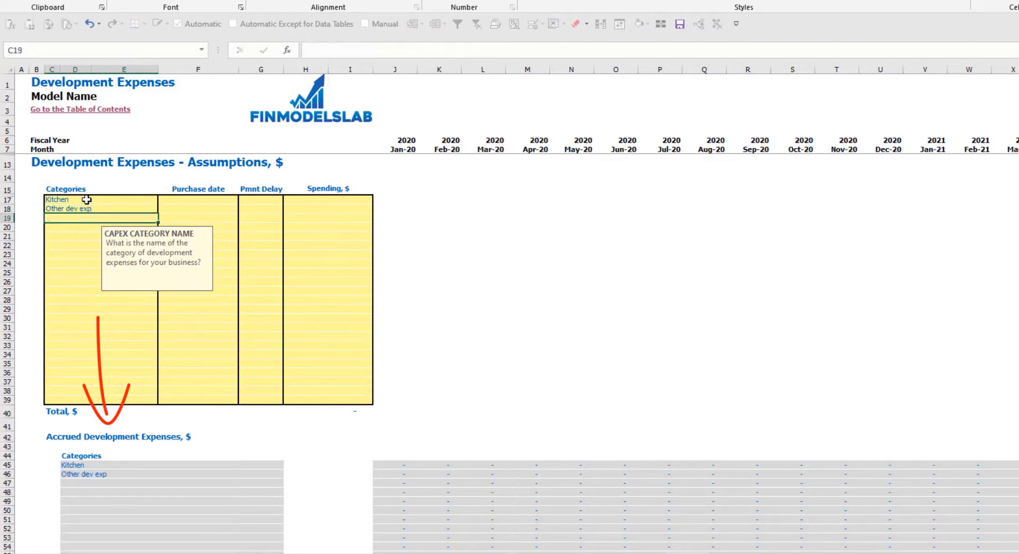
Set purchase dates of Feb-20 for Kitchen and Mar-20 for Other dev exp.
click(213, 198)
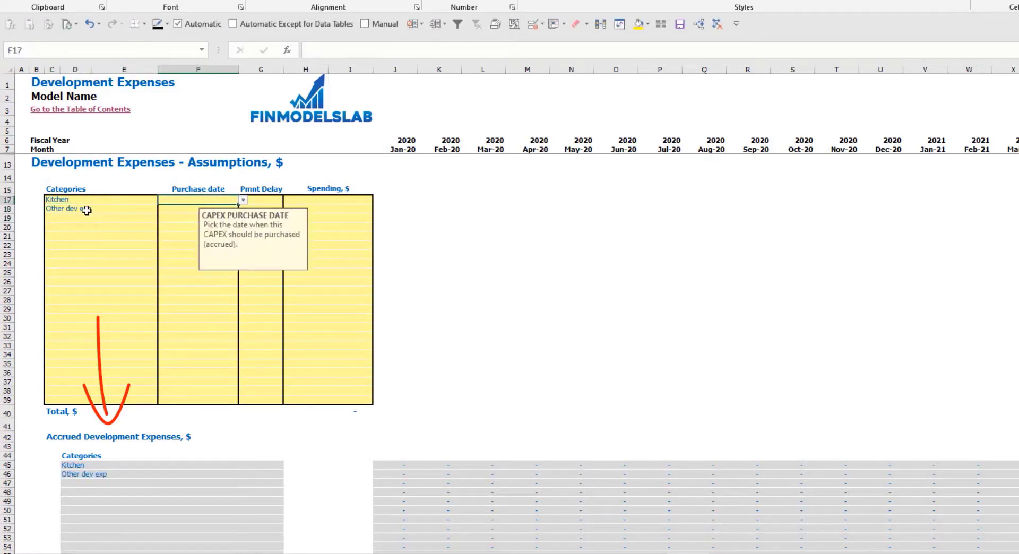
click(242, 200)
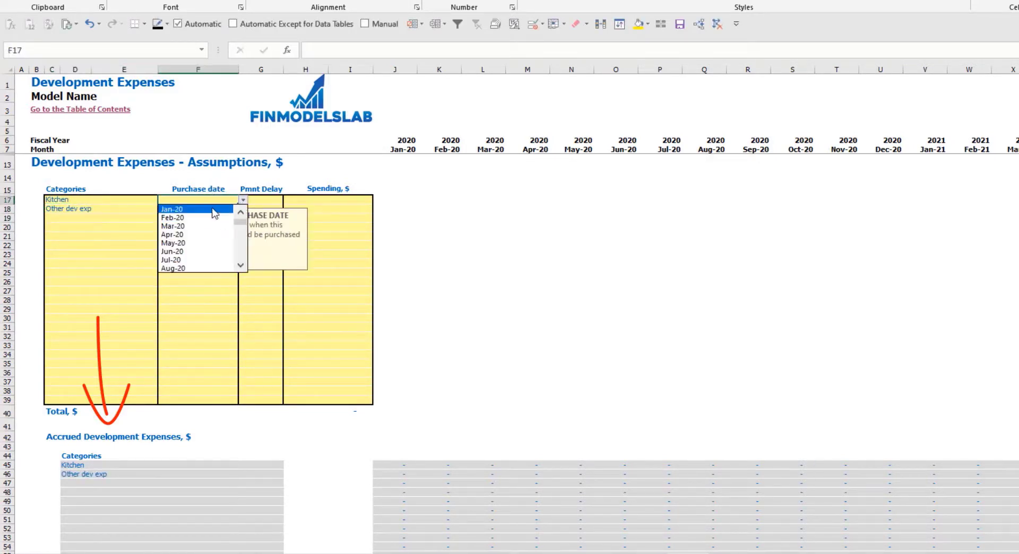
click(192, 215)
click(195, 208)
click(243, 209)
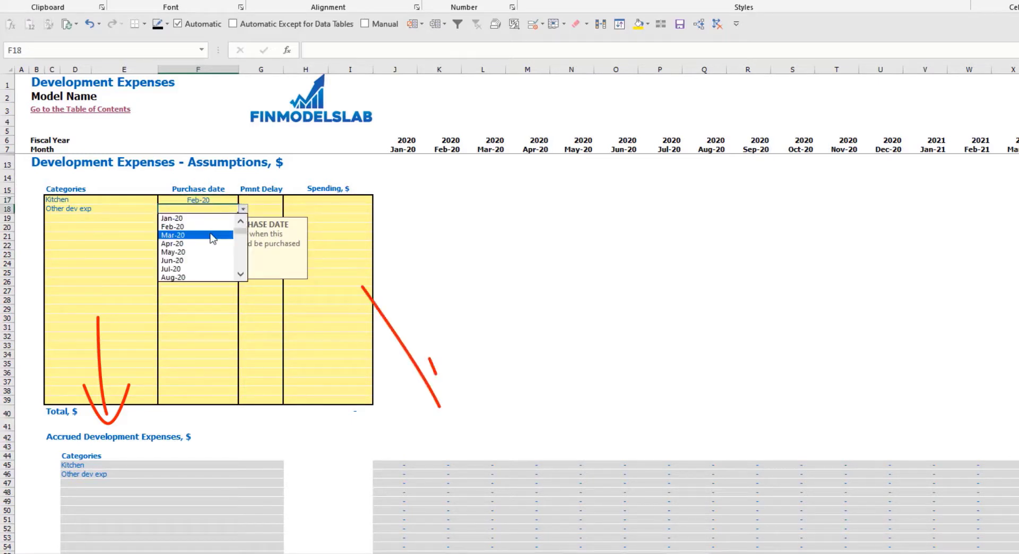
click(192, 233)
Enter spending of 50,000 for Kitchen and 10,000 for Other dev exp.
click(332, 202)
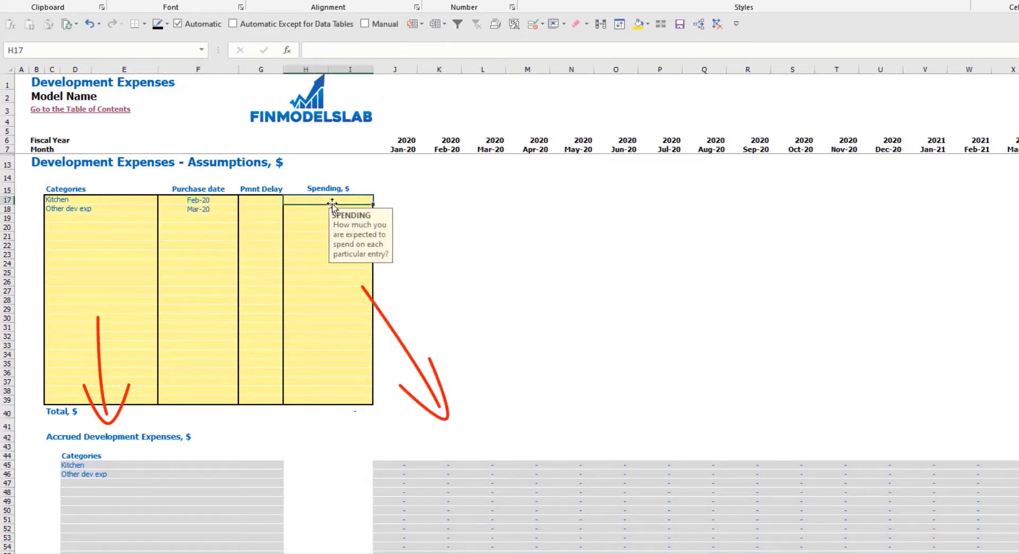
text(50,)
text(000)
key(Return)
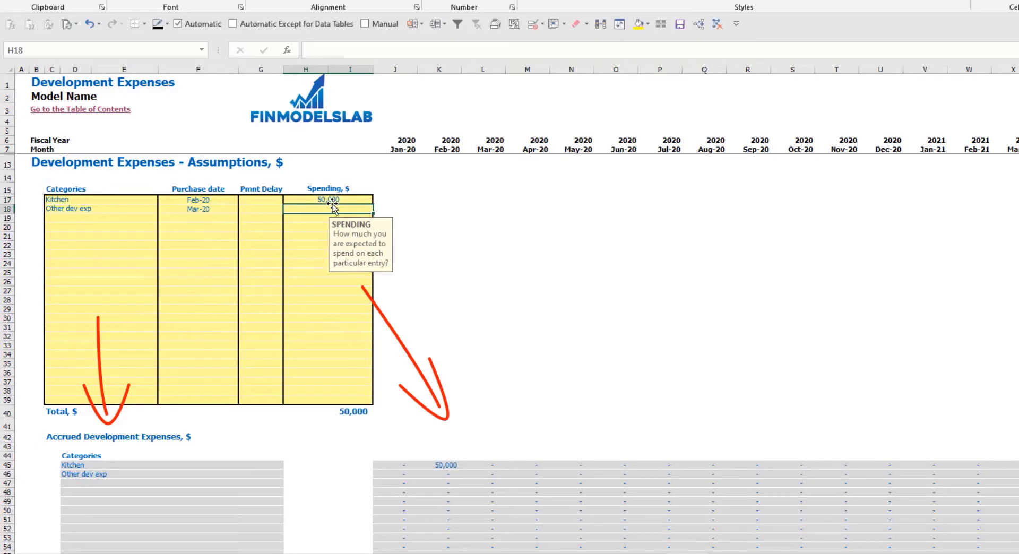
text(10000)
key(Return)
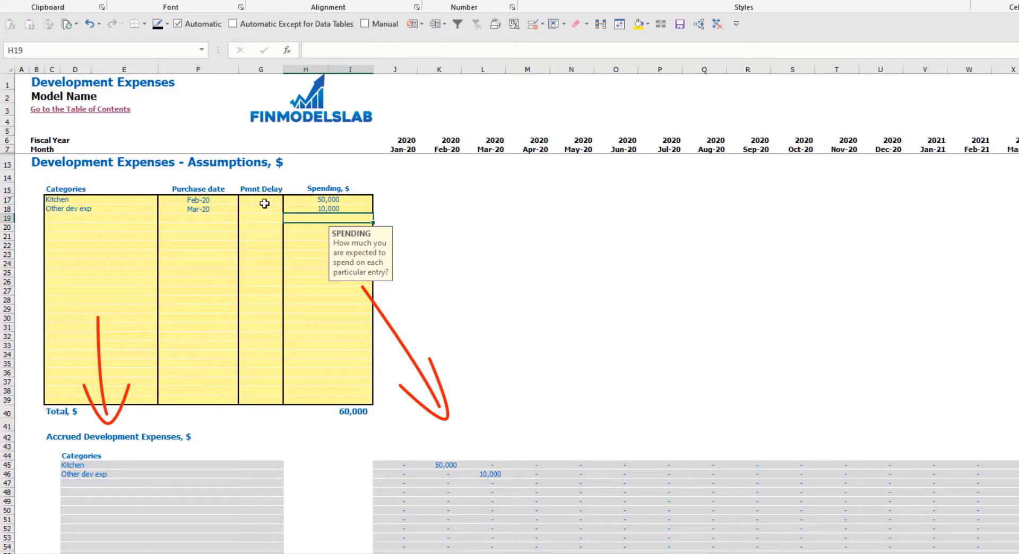
Give Kitchen a 2M payment delay so its payment lands in Apr-20.
click(265, 203)
click(288, 200)
click(266, 219)
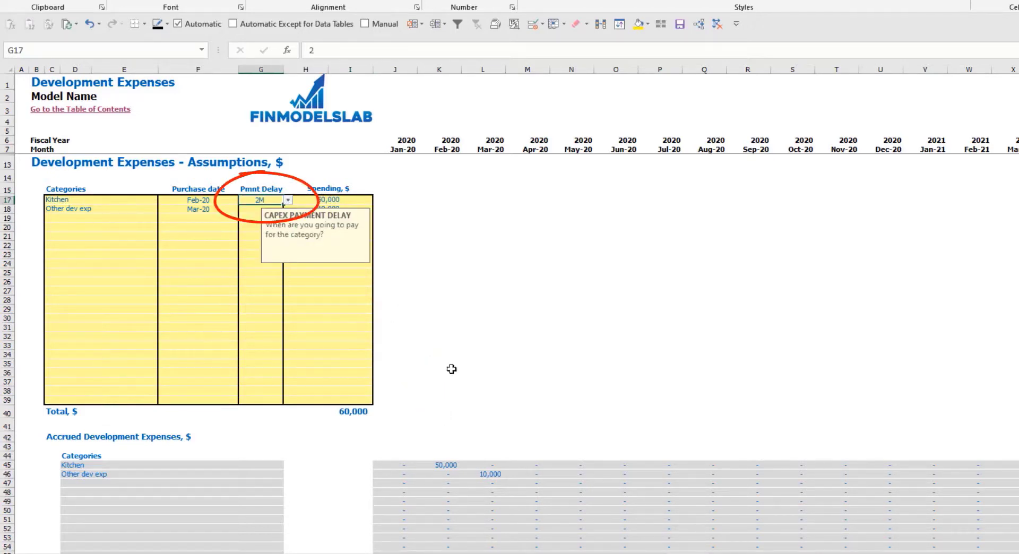
scroll(451, 369, down, 10)
click(527, 442)
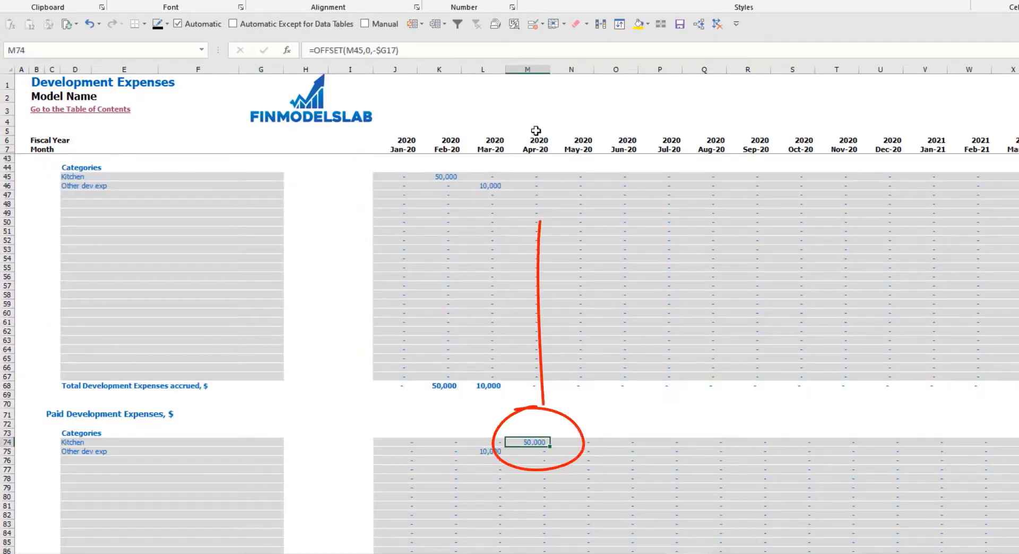
scroll(444, 193, up, 10)
Set the Other dev exp delay to 3M, confirming the Jun-20 payment and 60,000 total.
click(276, 209)
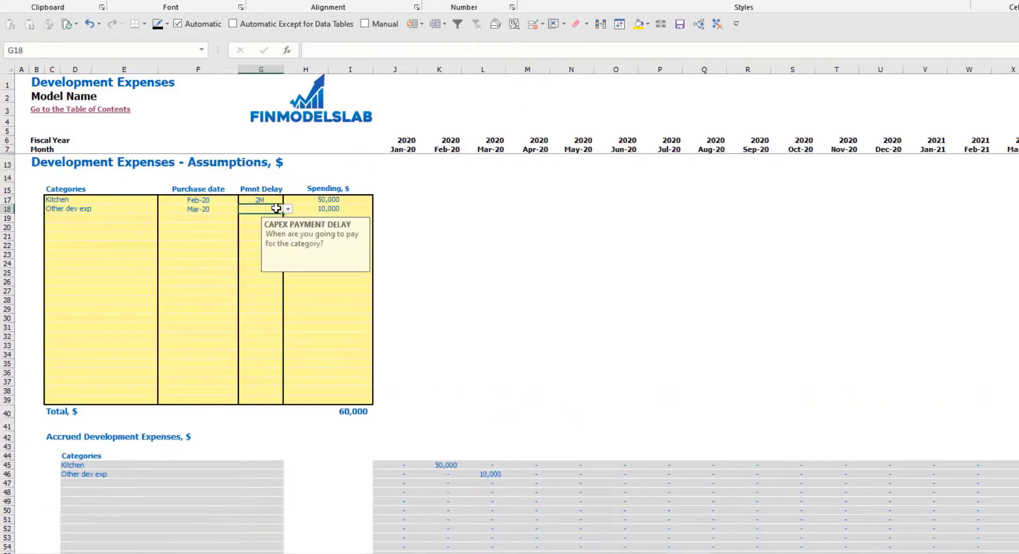
click(288, 208)
click(223, 244)
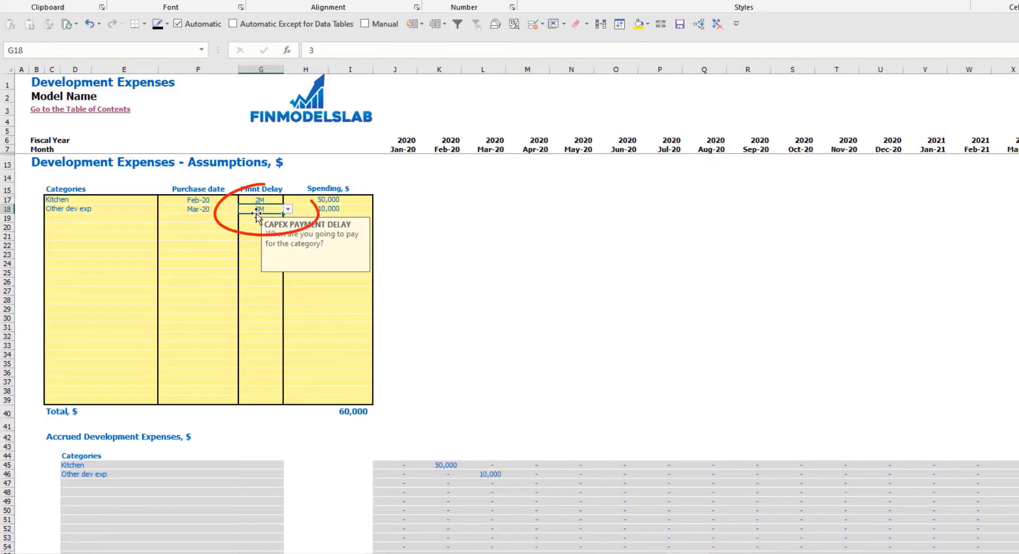
scroll(518, 345, down, 9)
scroll(520, 380, down, 1)
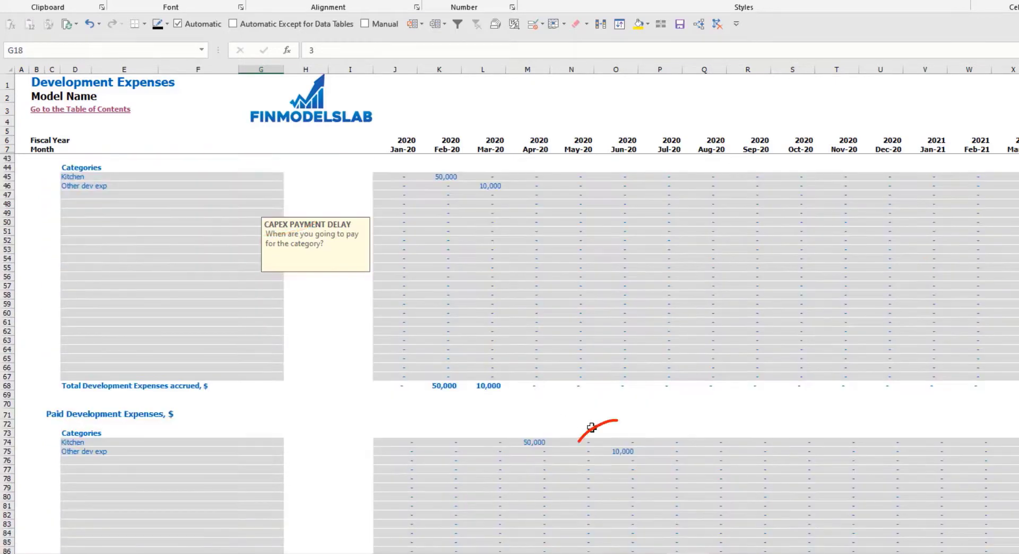
click(617, 460)
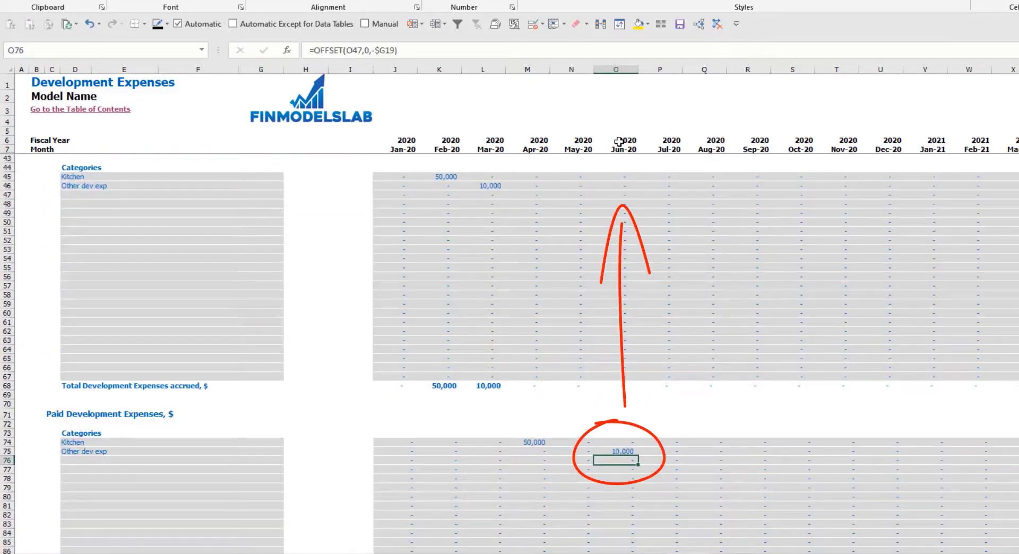
scroll(434, 298, up, 7)
scroll(345, 353, up, 4)
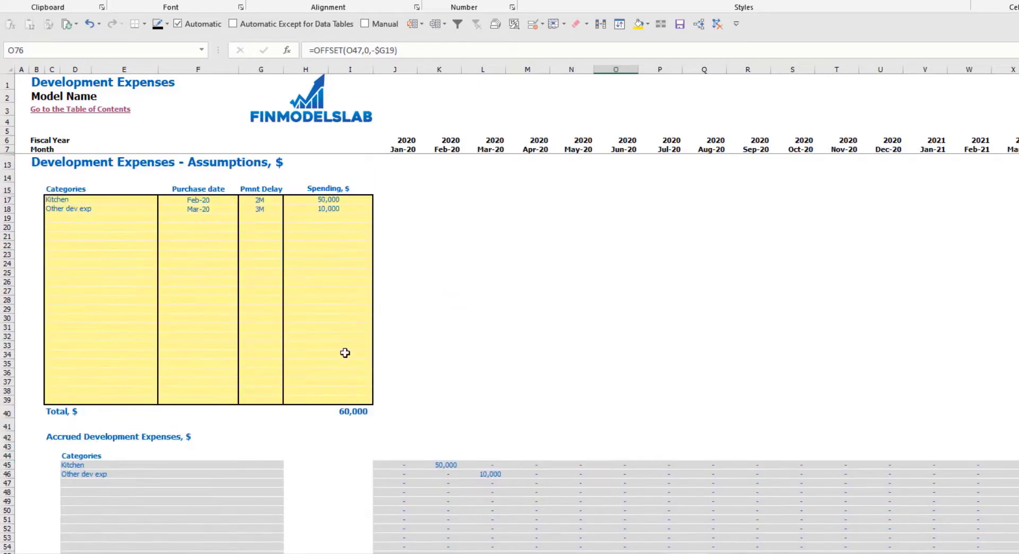
click(307, 412)
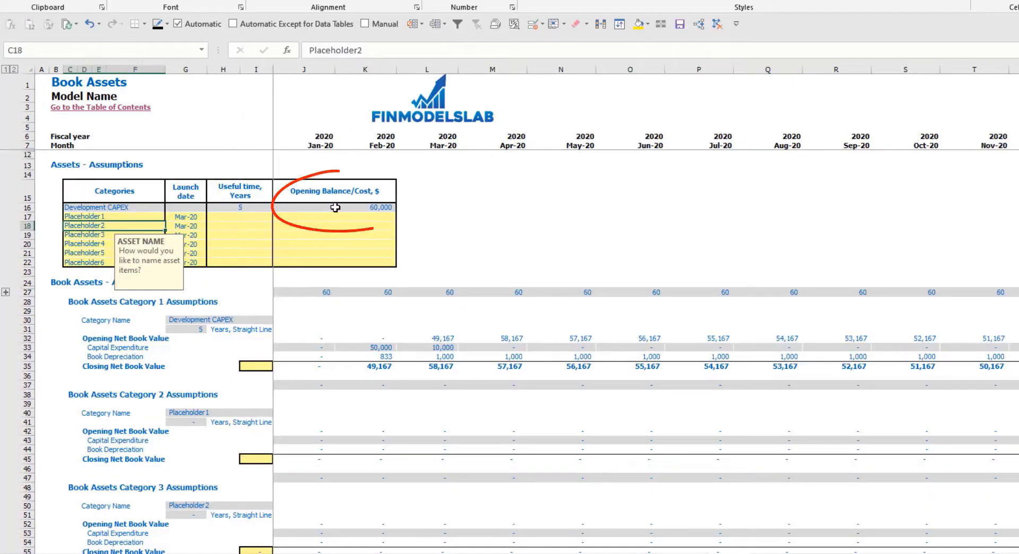
Review Development CAPEX on Book Assets: 60,000 cost, 1,000 monthly depreciation, Feb-20 closing value 49,167.
drag(132, 207, 393, 208)
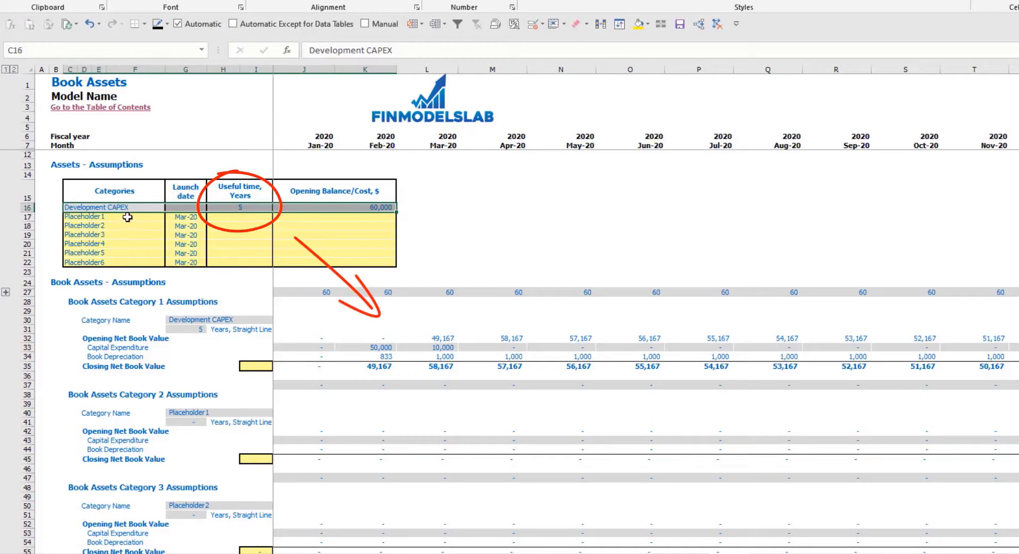
drag(381, 357, 658, 357)
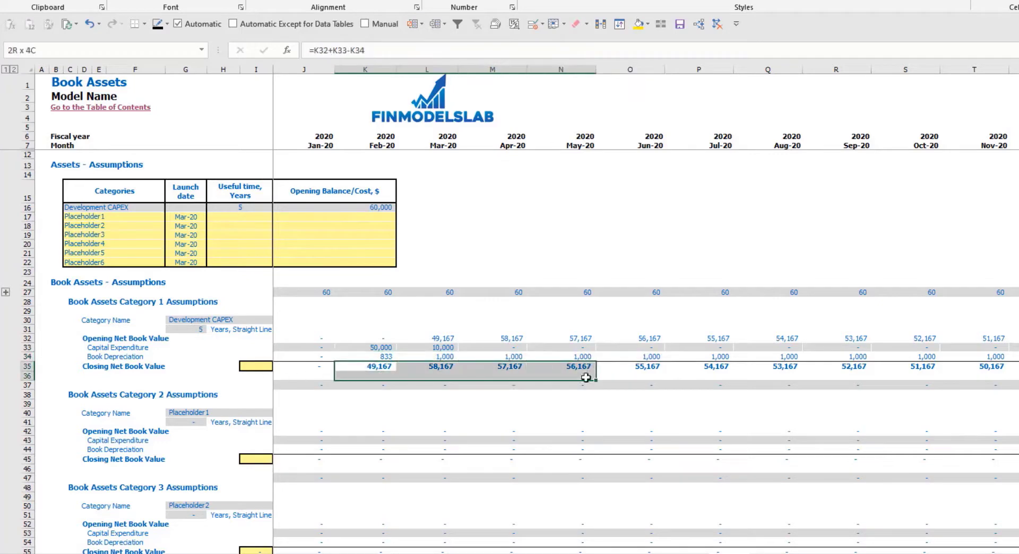
drag(363, 369, 645, 366)
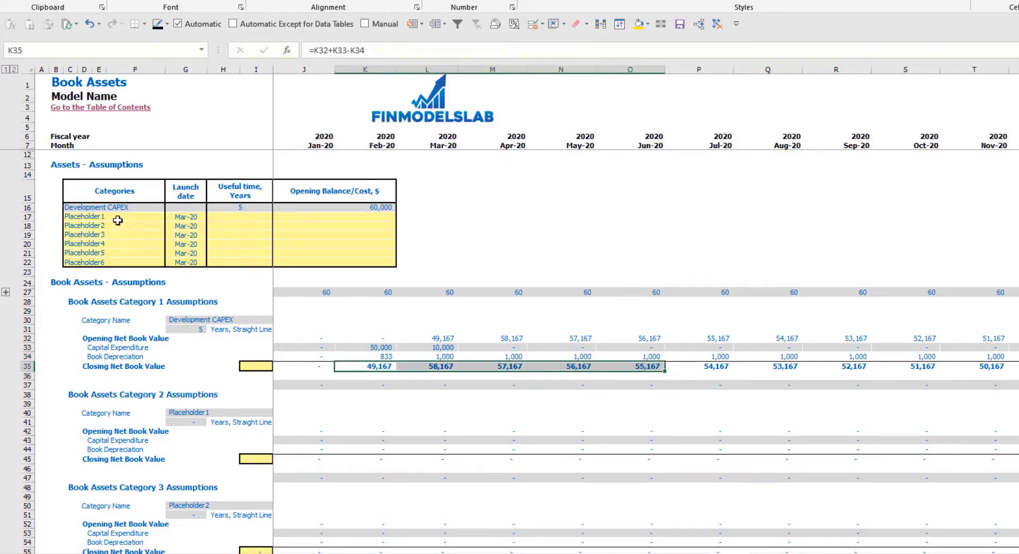
drag(118, 219, 119, 259)
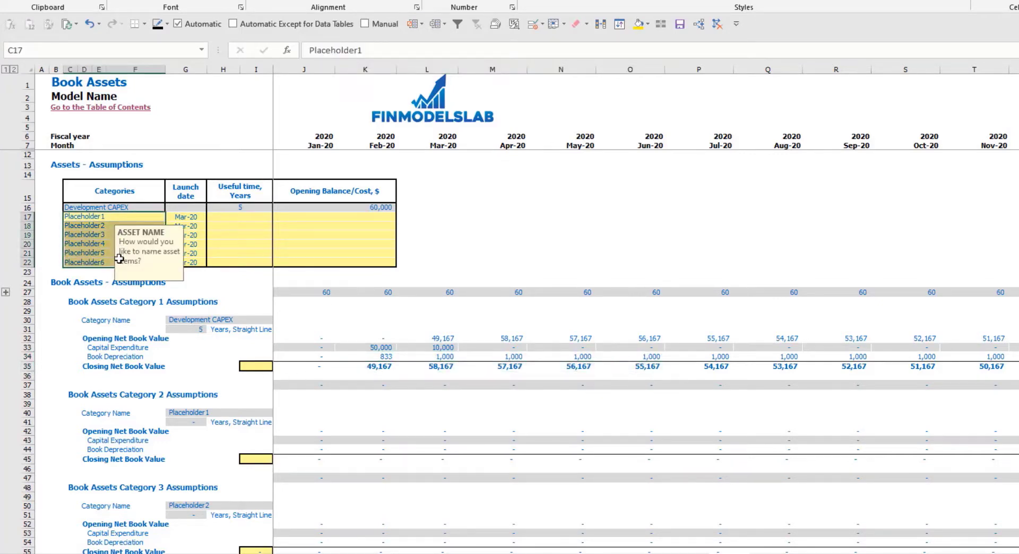
Rename the first placeholder asset Other CAPEX, launching Jun-20 with a 3-year life and 5,000 cost.
click(91, 216)
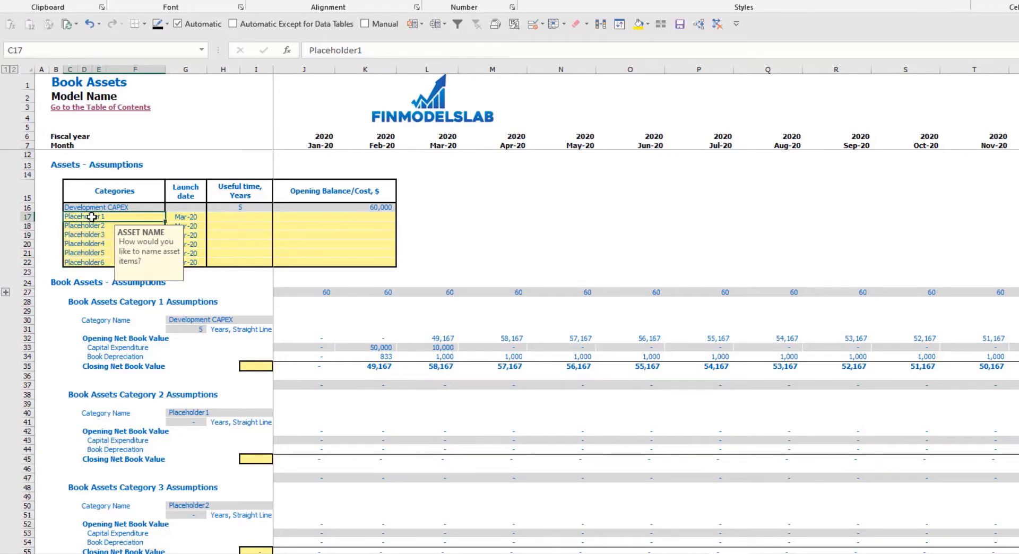
text(Other CAPEX)
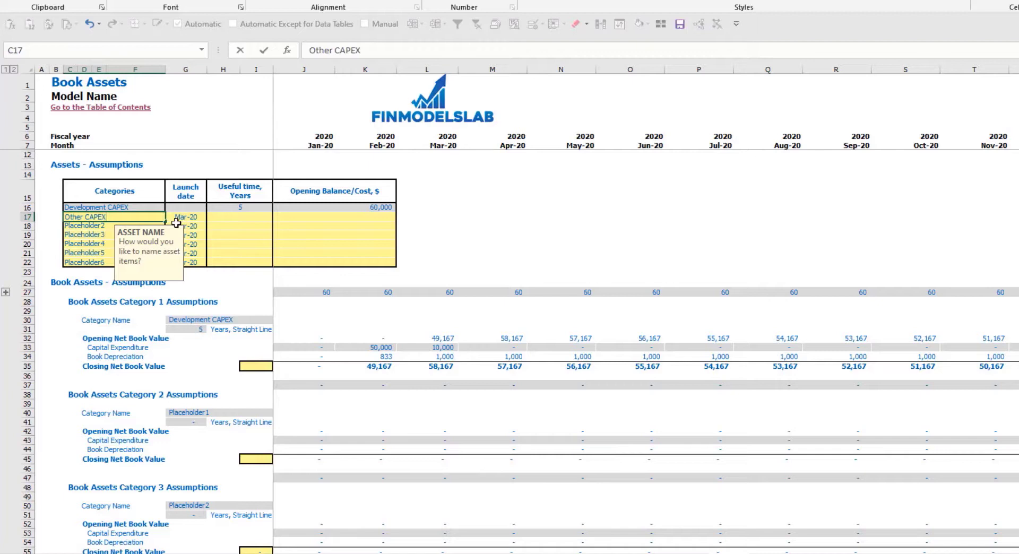
click(178, 218)
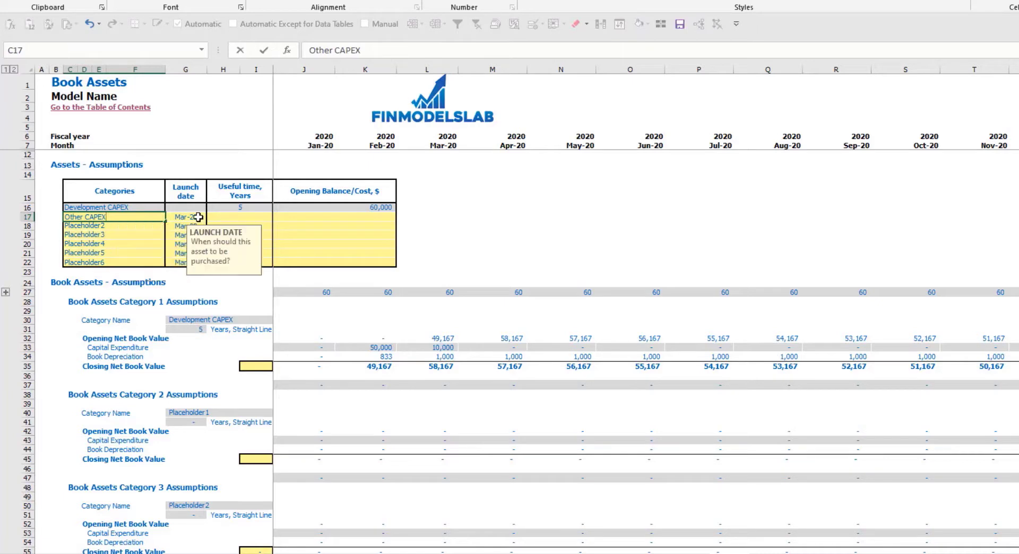
click(212, 217)
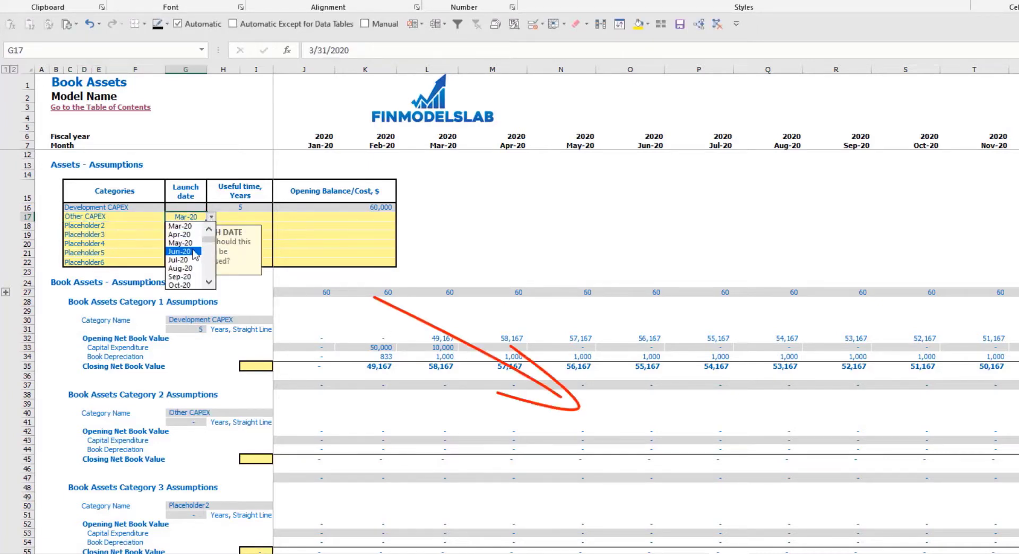
click(195, 251)
click(254, 216)
text(3)
key(Return)
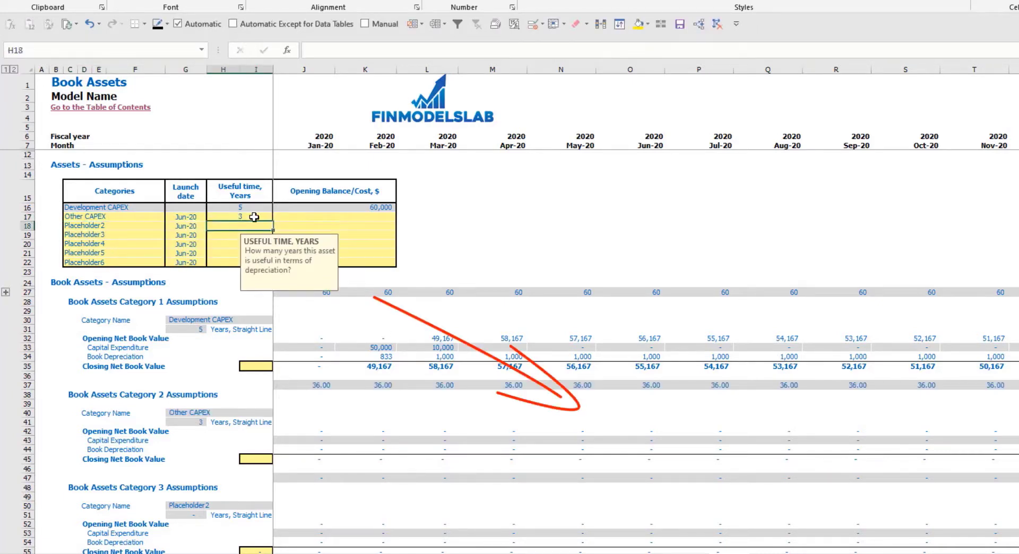
click(325, 214)
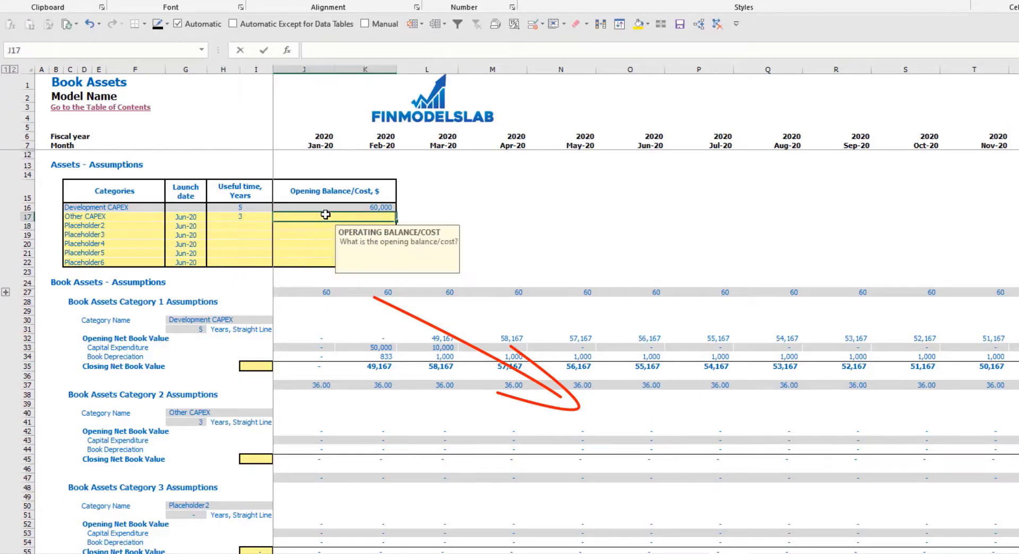
text(5,00)
text(00)
key(Return)
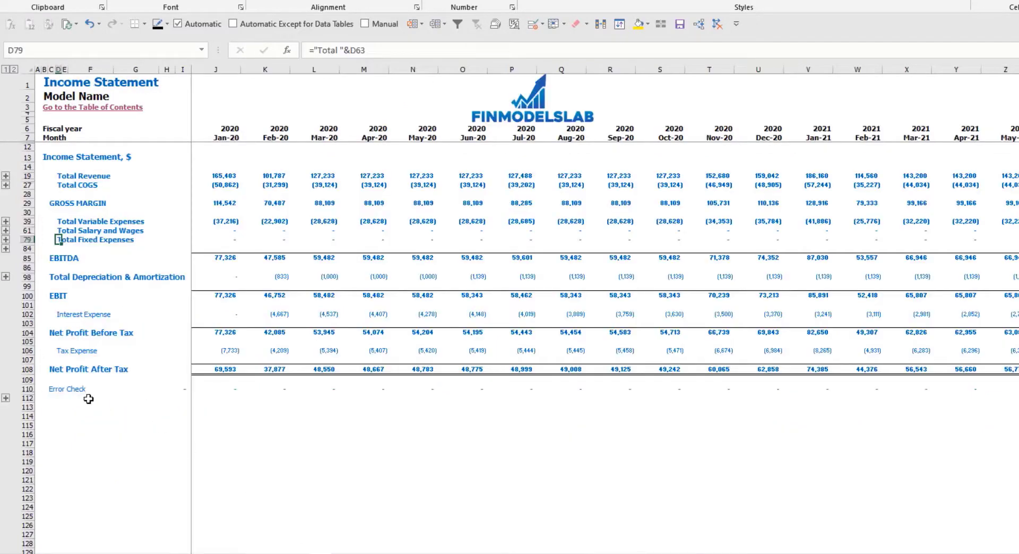
Review the depreciation and CAPEX rows on the Cash Flow Statement and Balance Sheet, including CAPEX Payable.
click(24, 276)
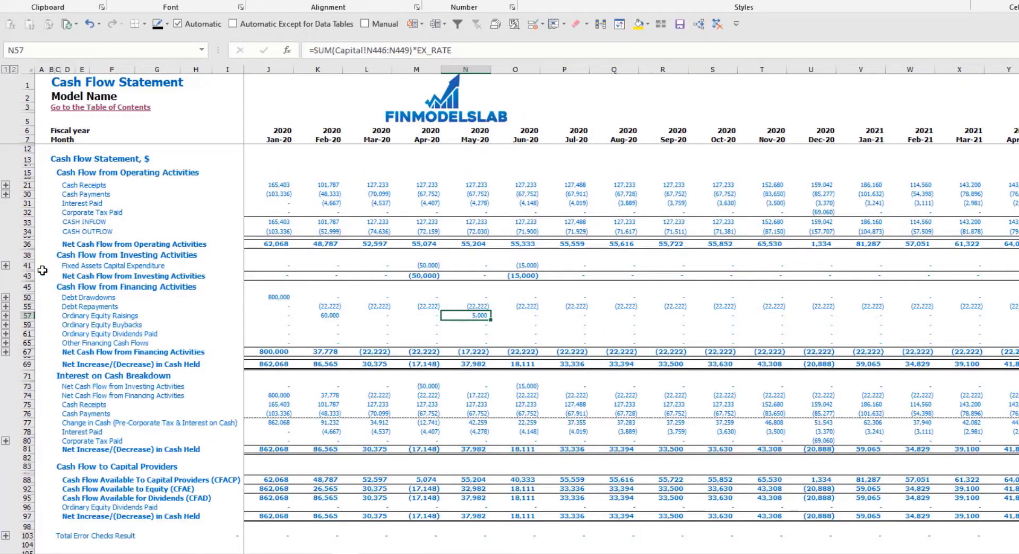
click(28, 265)
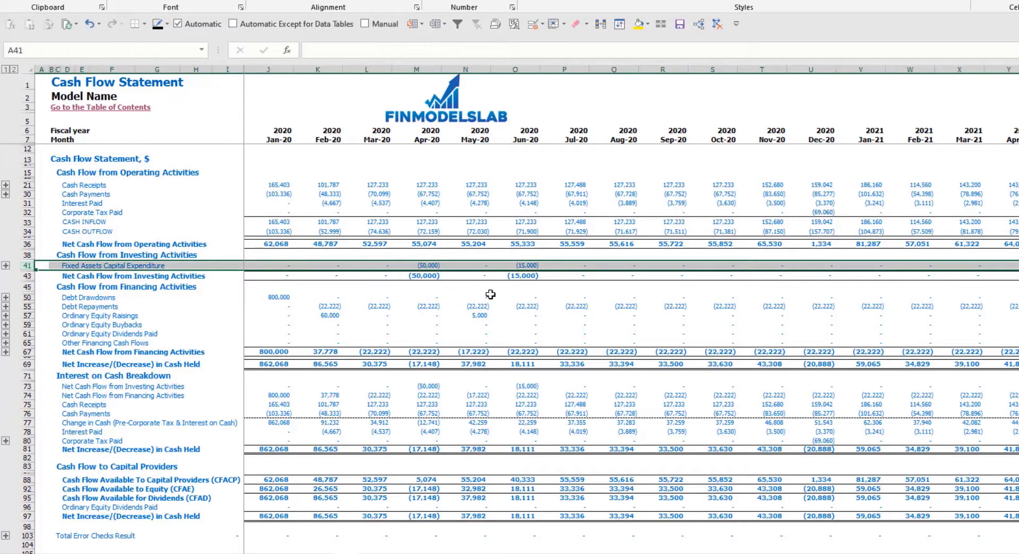
key(ctrl+Page_Down)
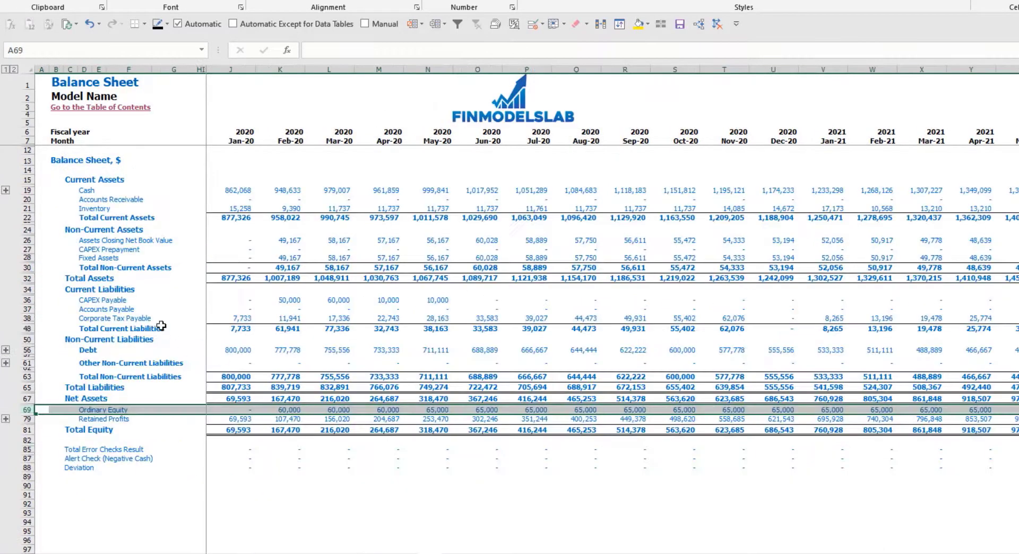
click(23, 257)
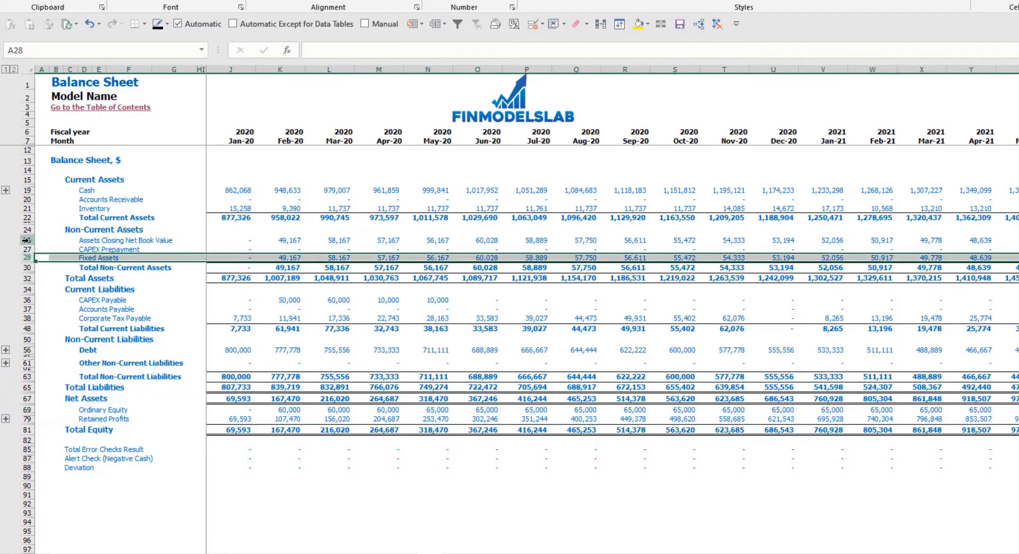
click(25, 240)
click(25, 249)
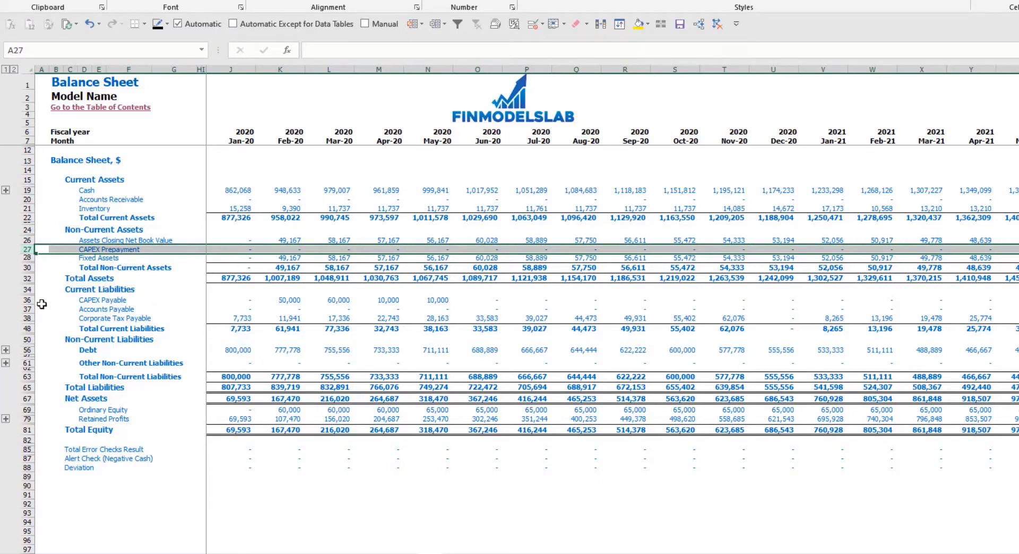
click(26, 300)
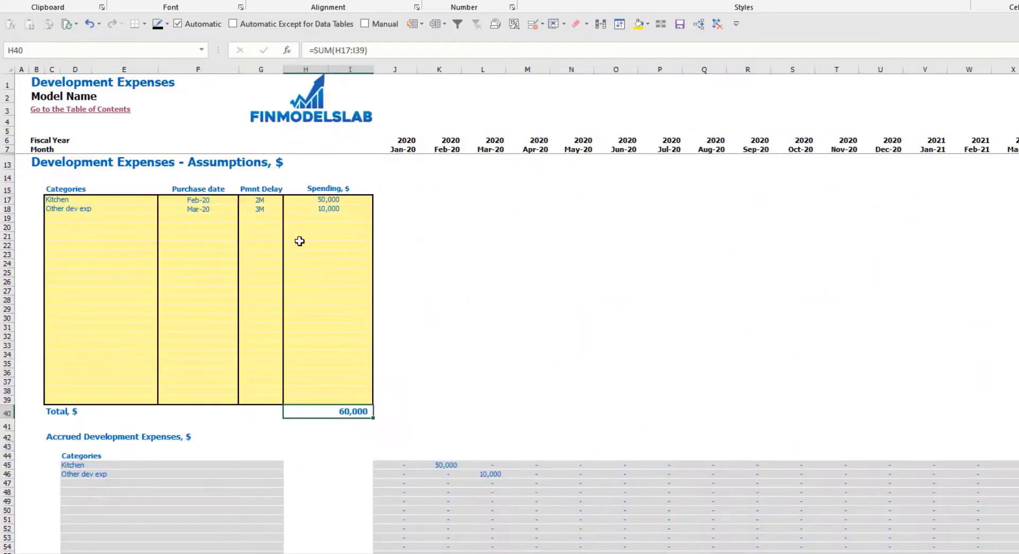
Set Kitchen and Other dev exp payment delays to 0M and review Balance Sheet fixed asset values.
click(270, 197)
click(256, 209)
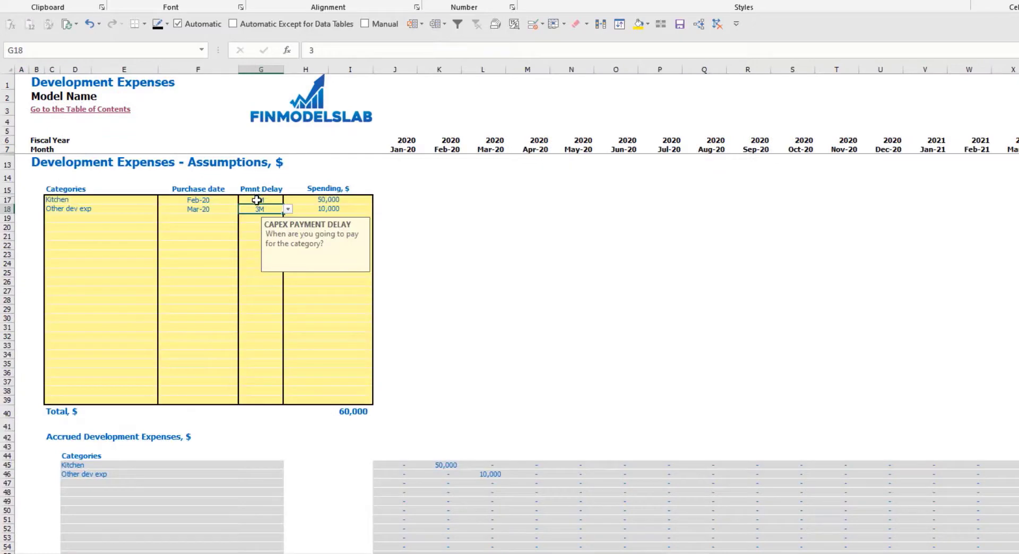
click(257, 200)
click(288, 200)
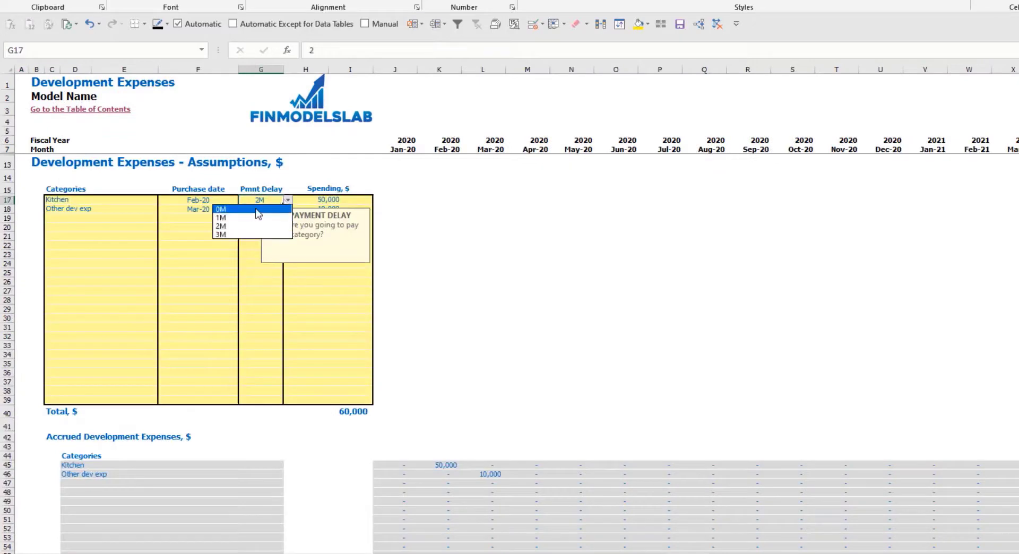
click(262, 214)
click(255, 208)
click(288, 209)
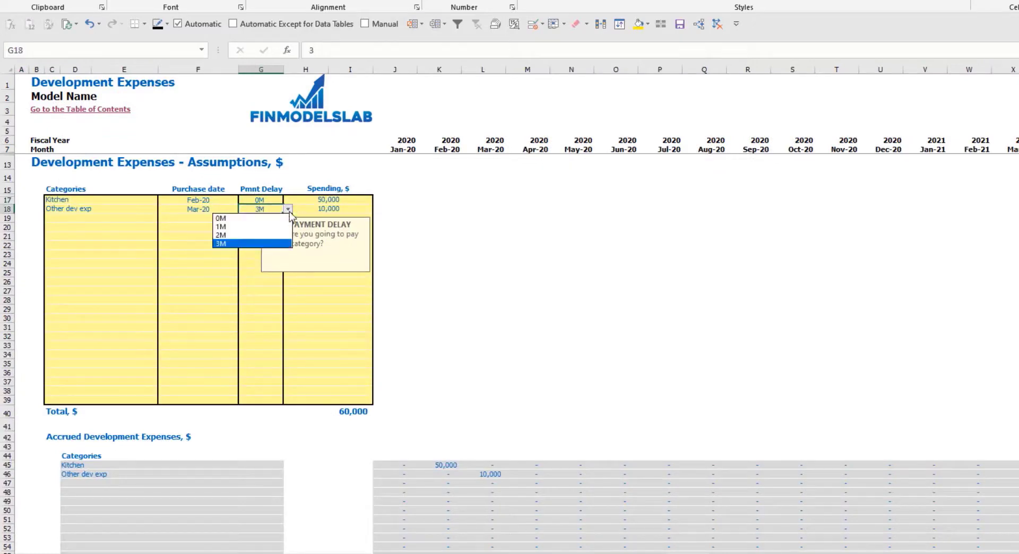
click(262, 216)
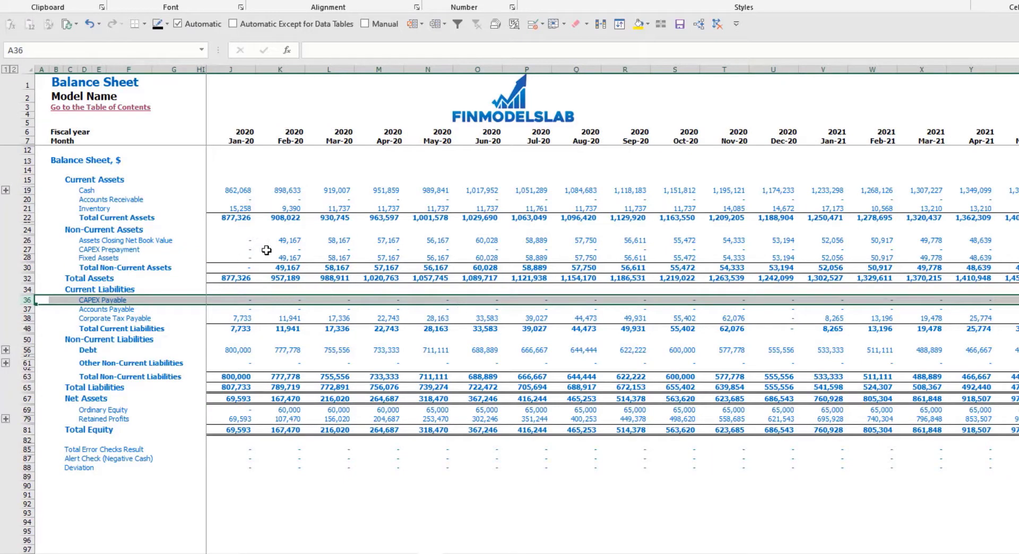
drag(292, 240, 495, 244)
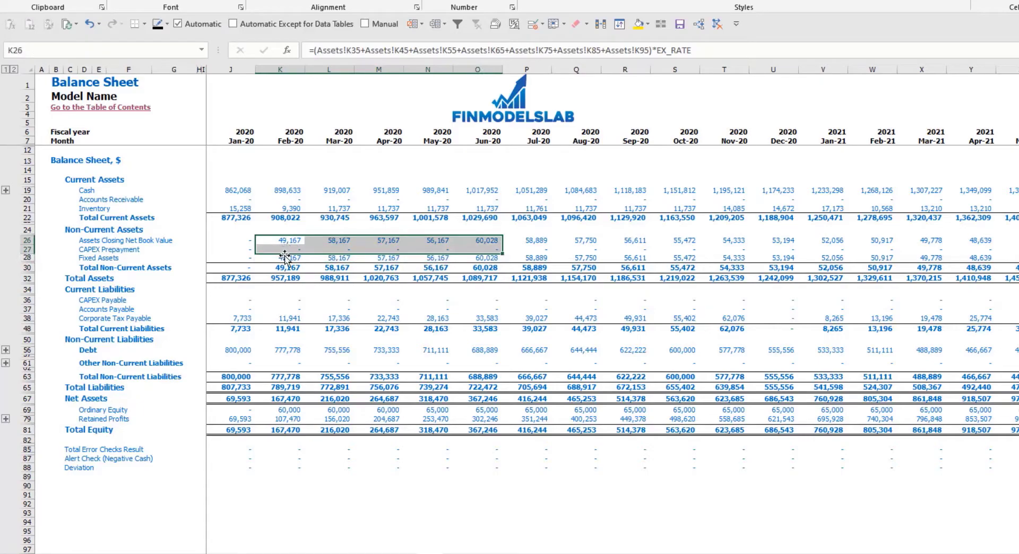
drag(290, 258, 533, 256)
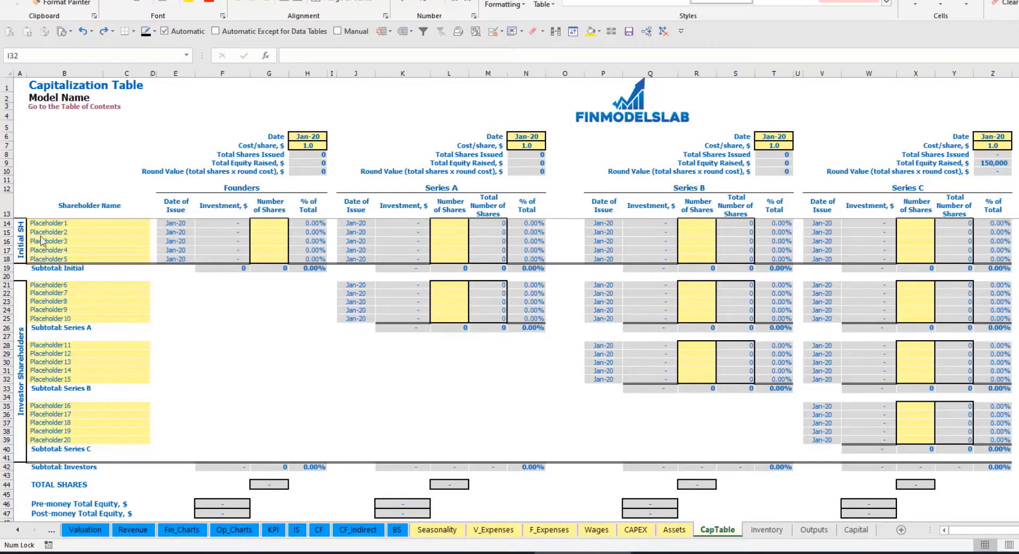
Name the first two shareholders Founder 1 and Founder 2.
click(51, 222)
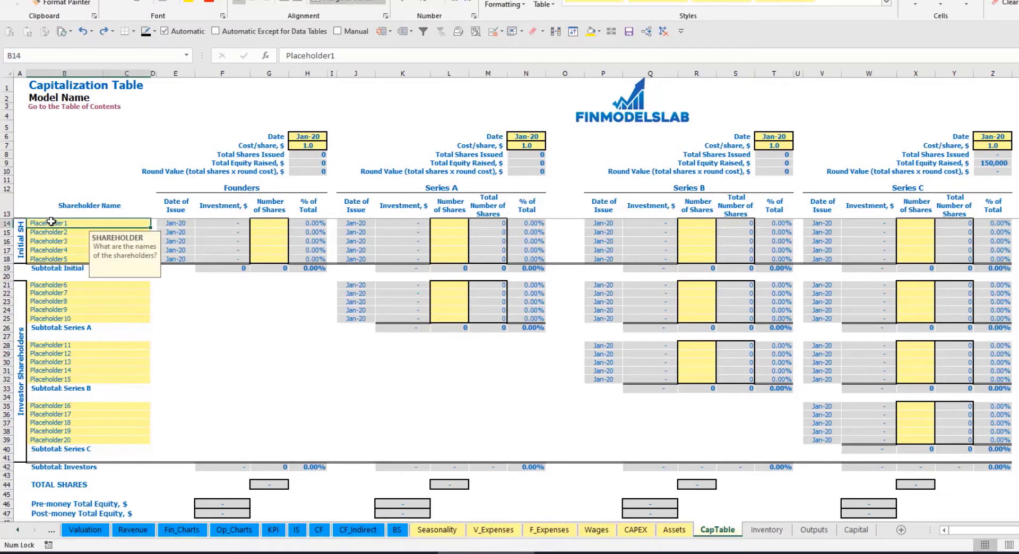
text(Founder 1)
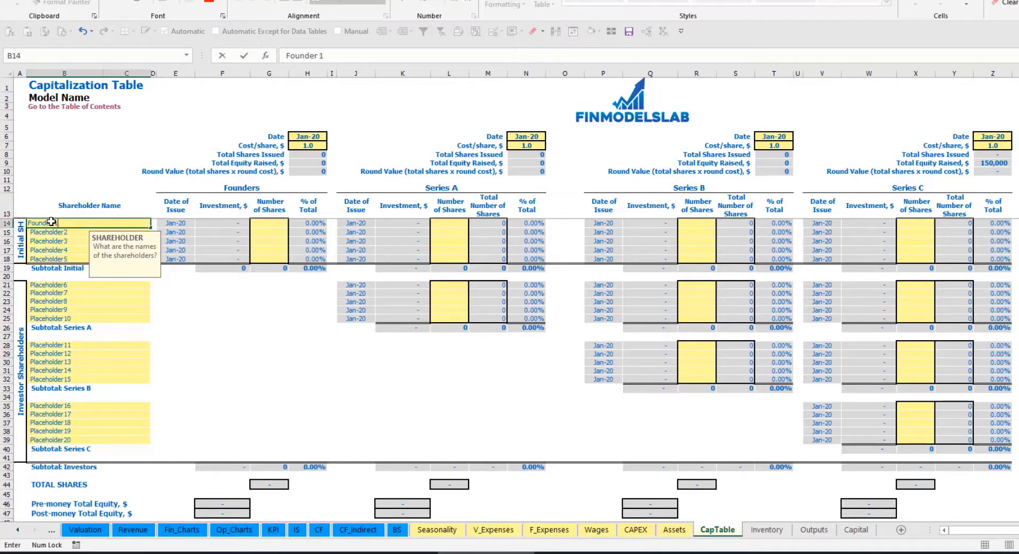
key(ctrl+Return)
key(ctrl+c)
key(Down)
key(ctrl+v)
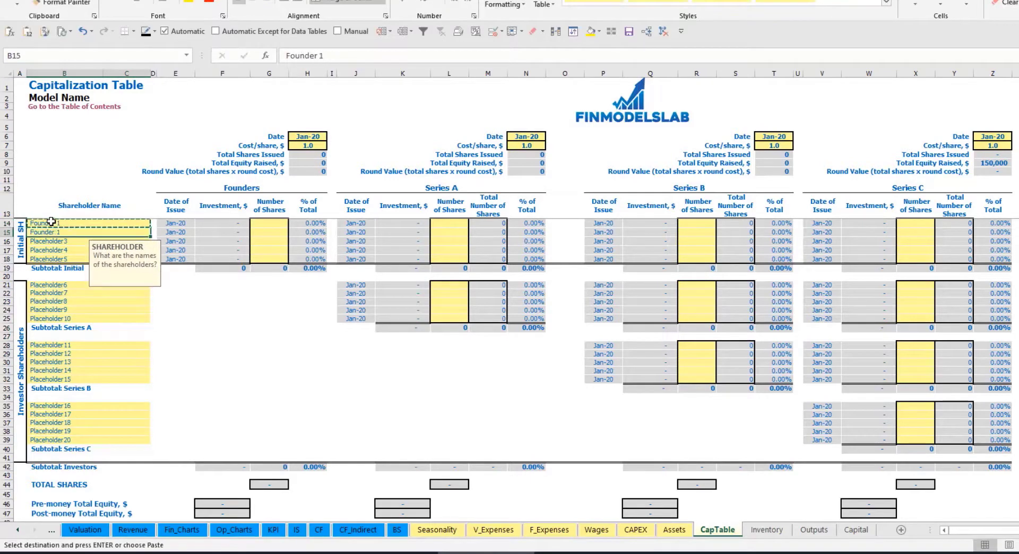
click(337, 56)
key(BackSpace)
text(2)
key(Return)
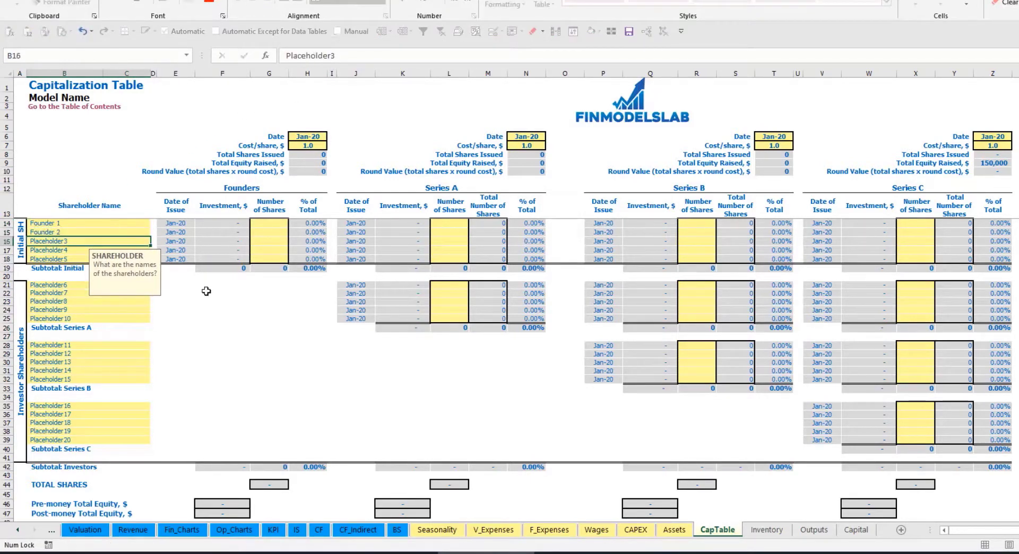
Give Founder 1 10,000 shares and Founder 2 20,000 shares.
click(108, 223)
click(270, 222)
text(10000)
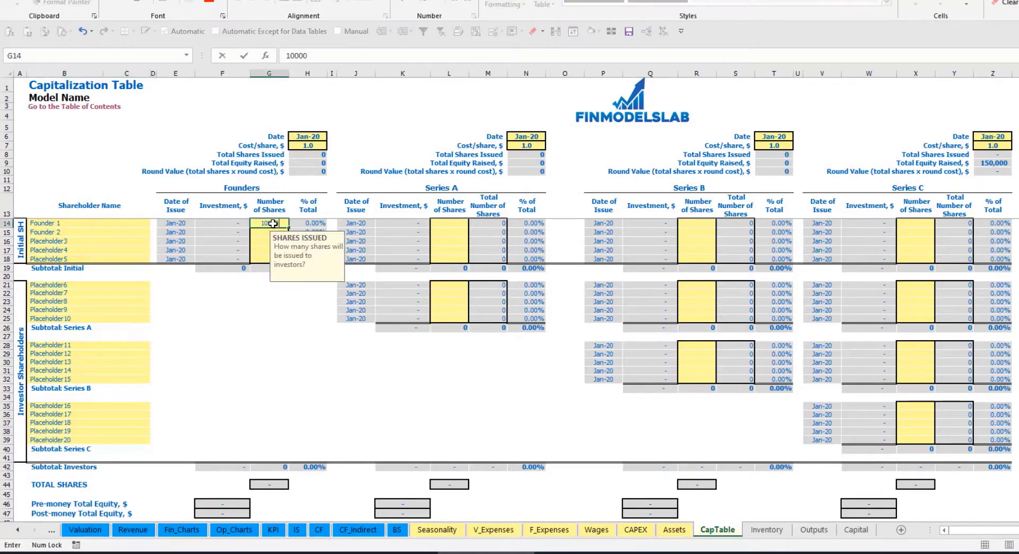
key(Return)
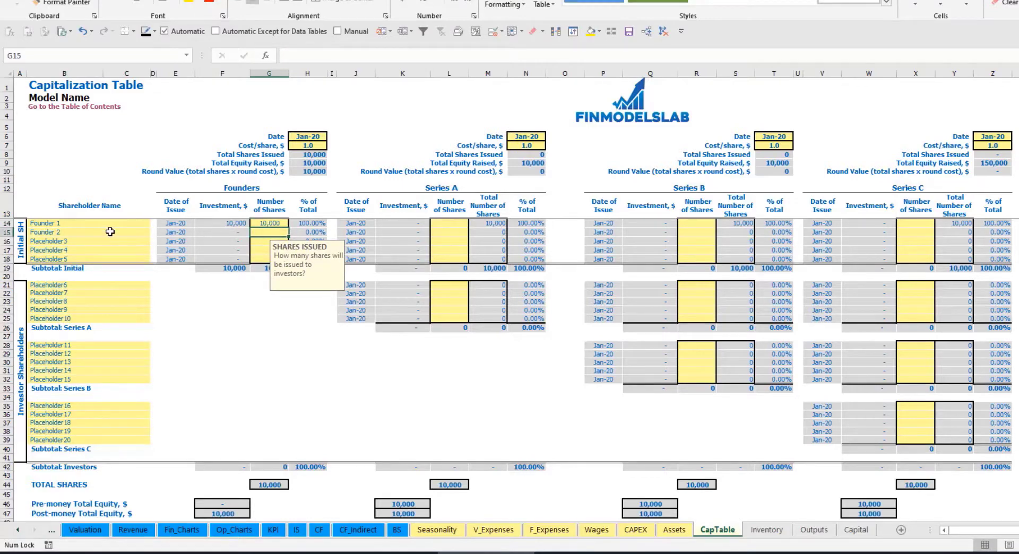
text(20,0)
text(0000)
key(Return)
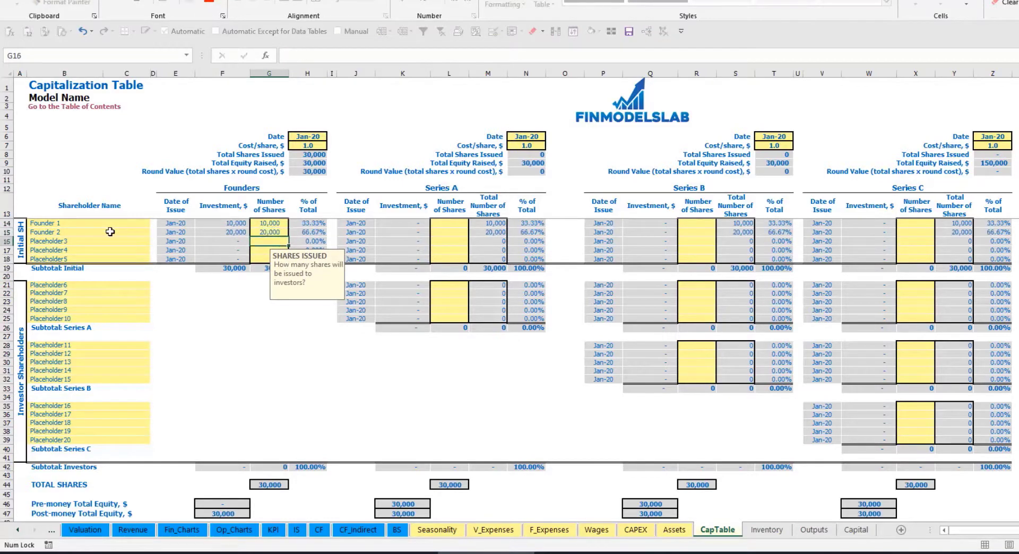
Price the founders round at 2.0 per share with a Feb-20 close date.
click(308, 141)
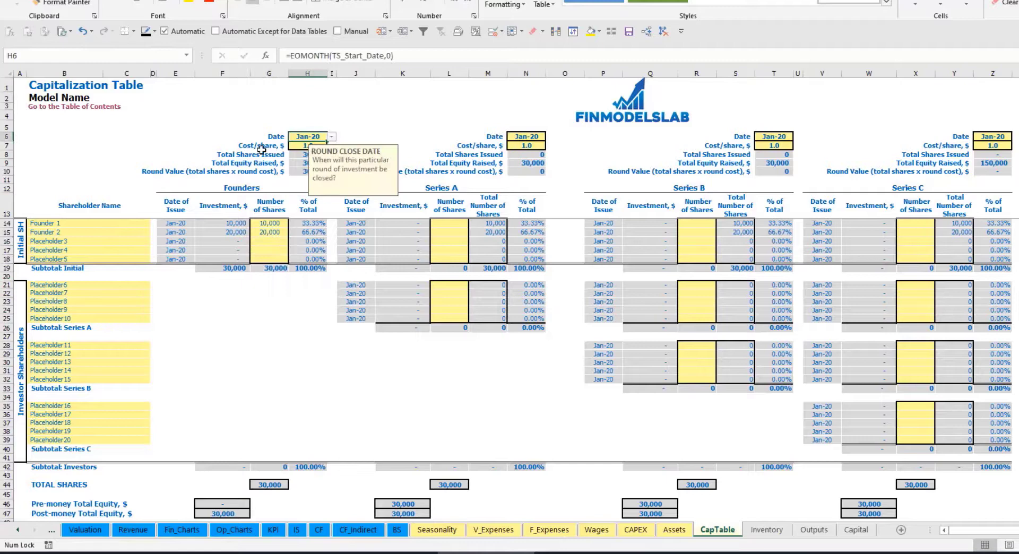
click(298, 148)
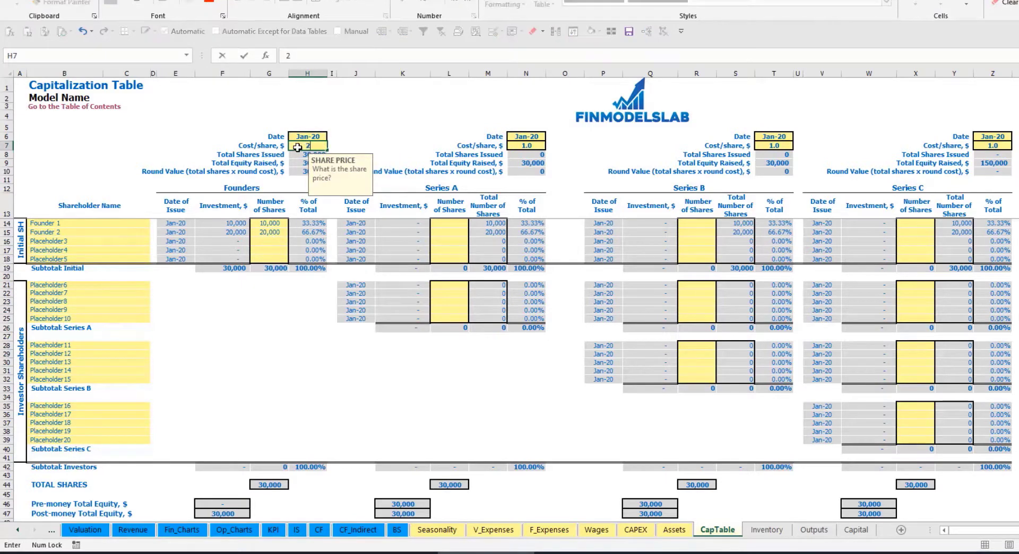
text(2)
click(325, 136)
click(331, 137)
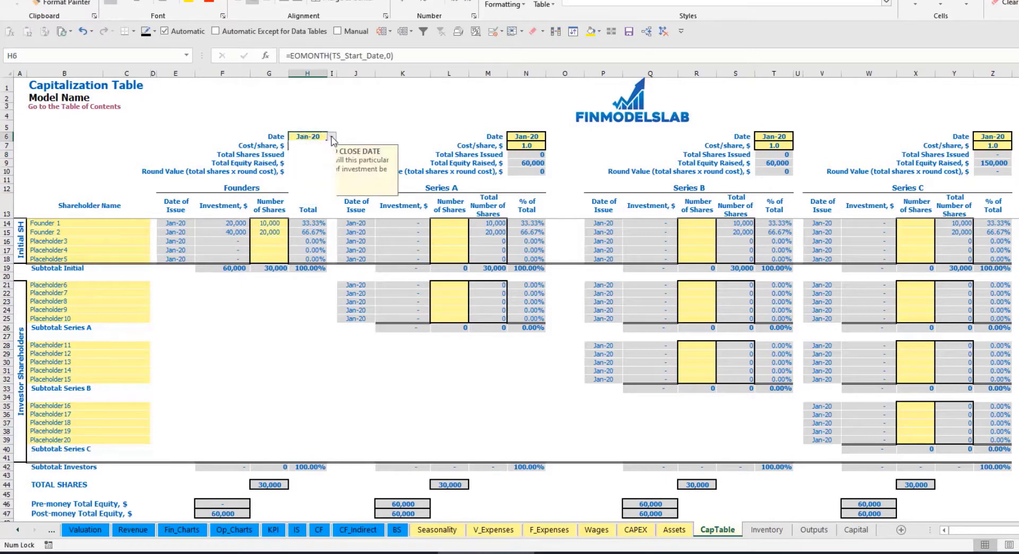
click(315, 154)
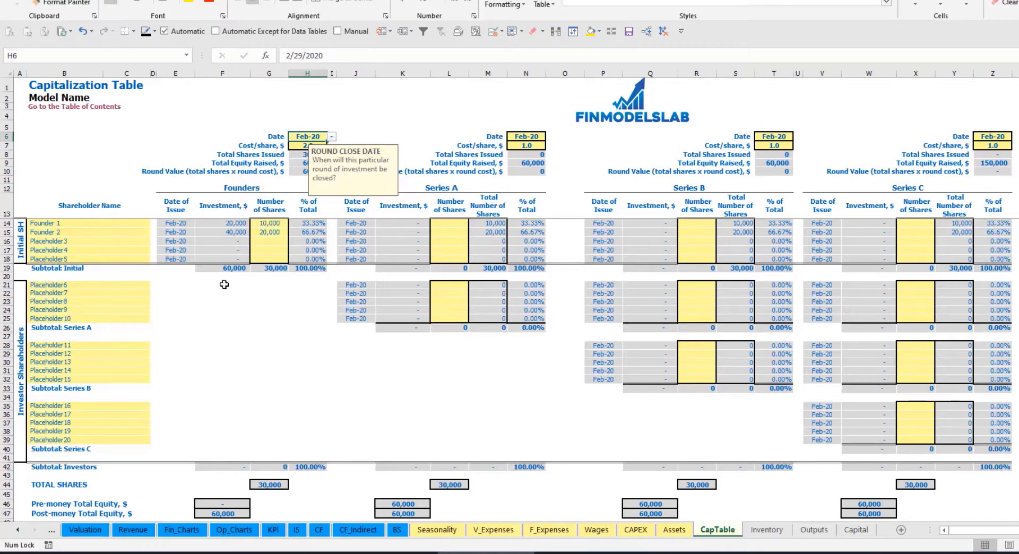
Check the founders' investment, subtotal, post-money total and ownership percentage formulas.
click(229, 224)
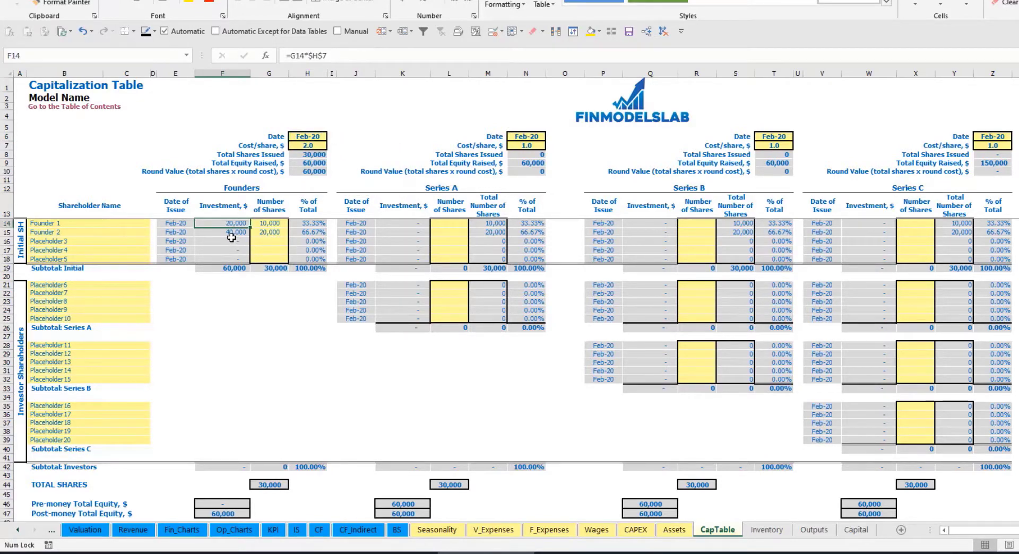
click(227, 232)
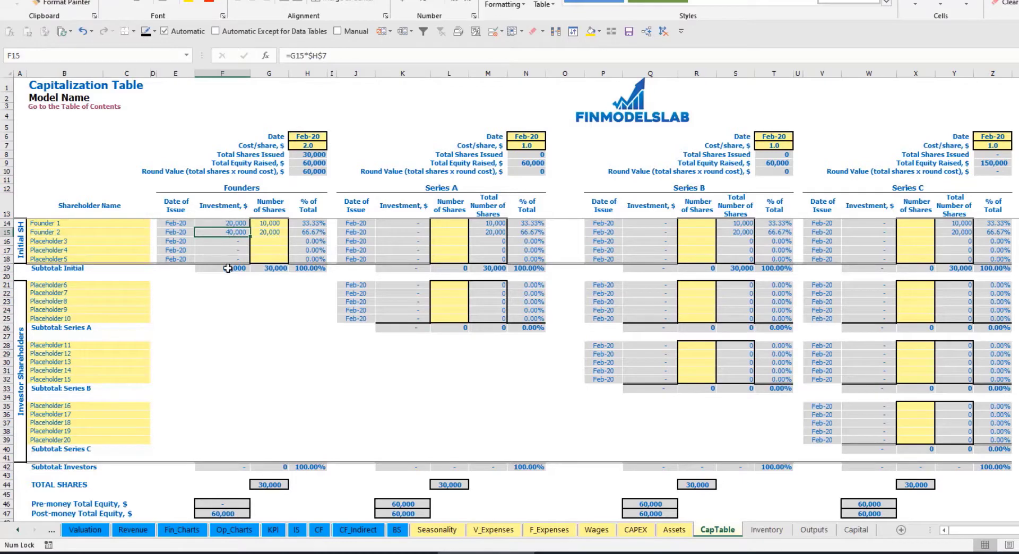
click(228, 268)
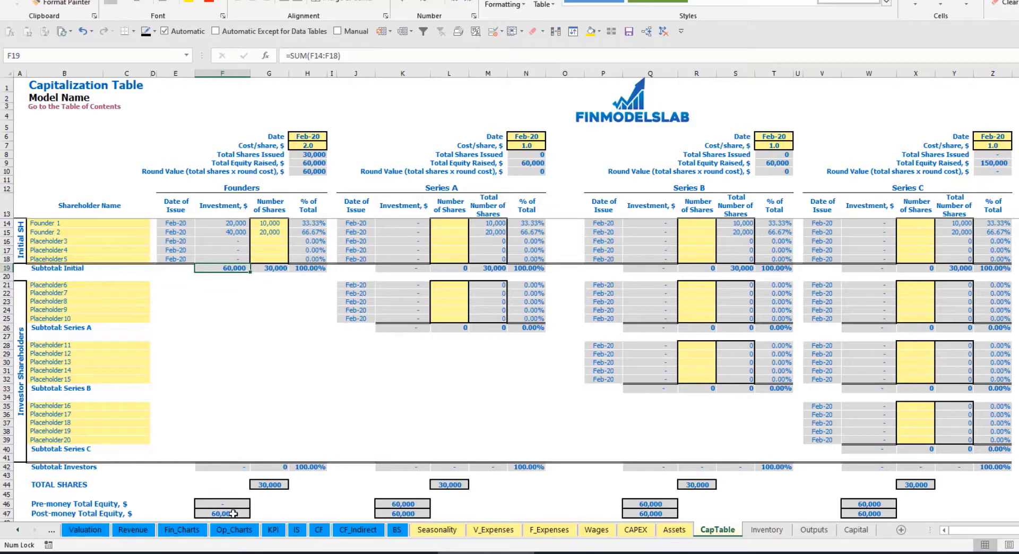
click(8, 514)
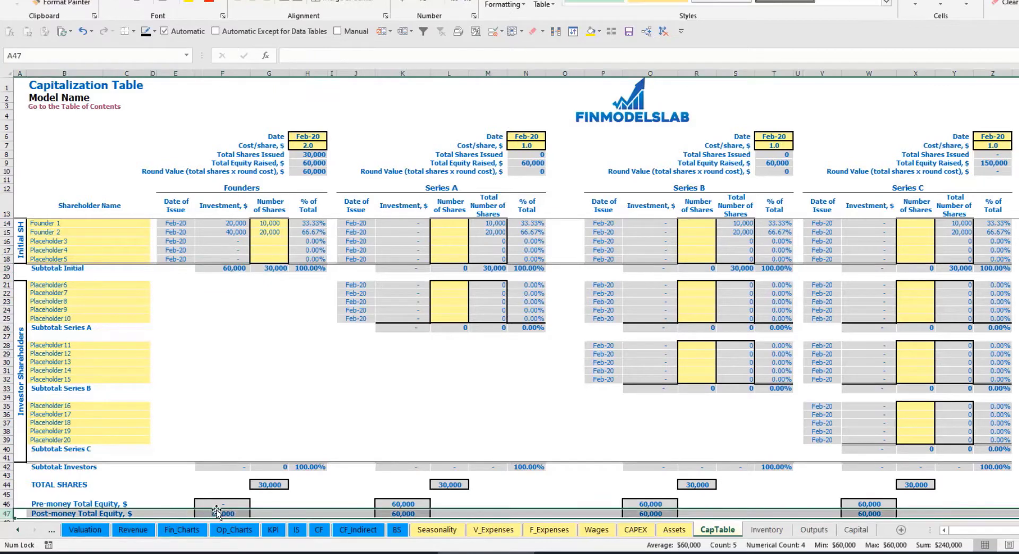
click(312, 224)
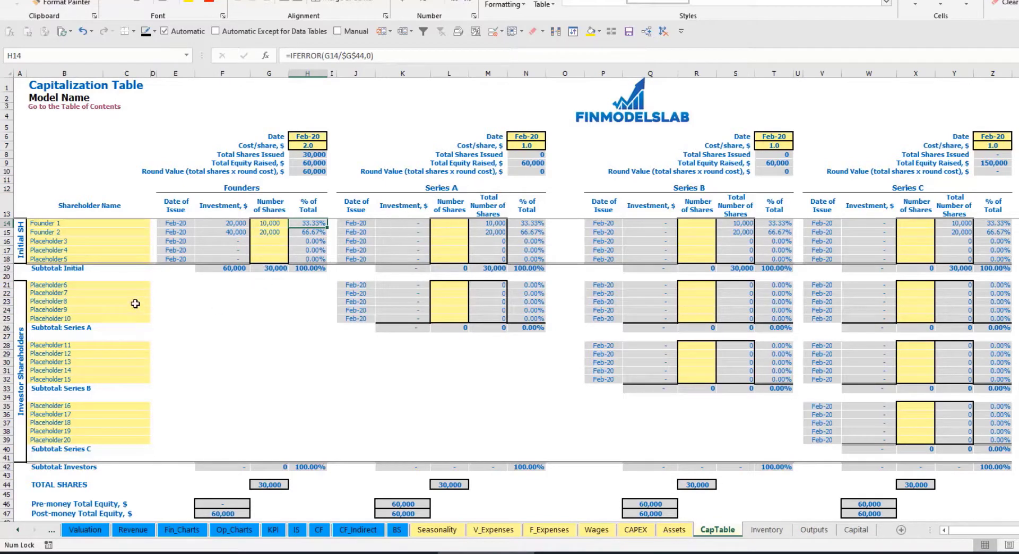
Rename the Placeholder6 shareholder in the Series A section to Investor 1.
click(119, 287)
click(463, 190)
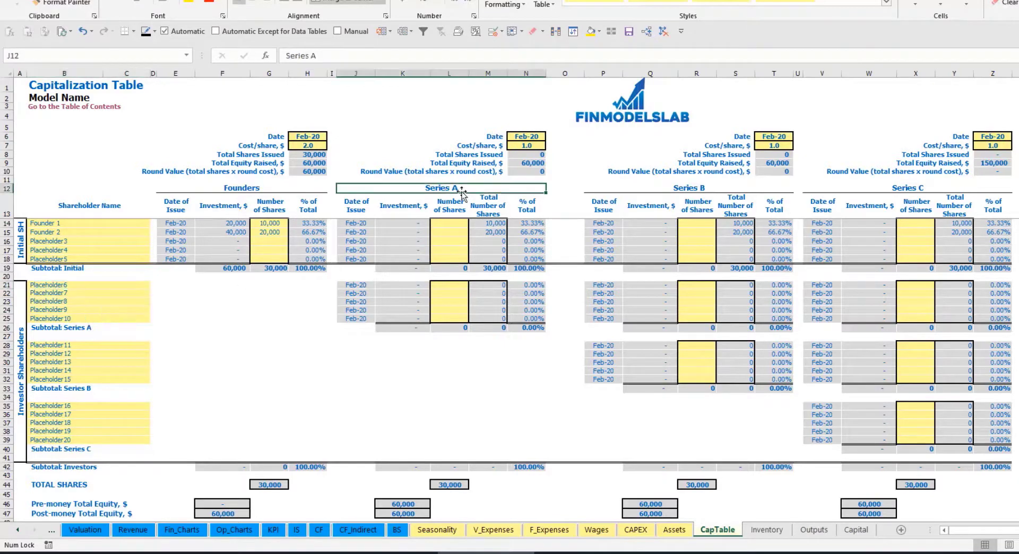
click(72, 287)
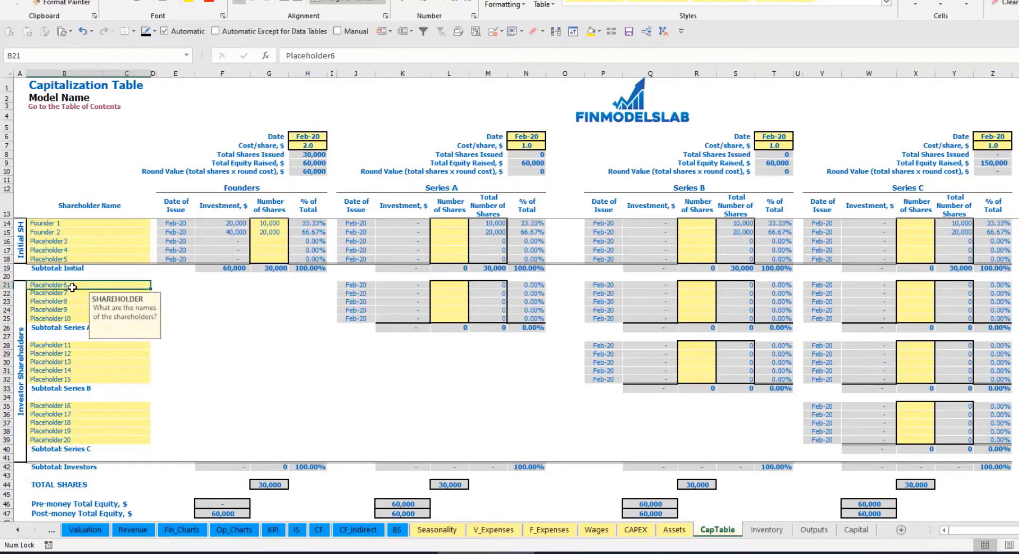
text(Investor 1)
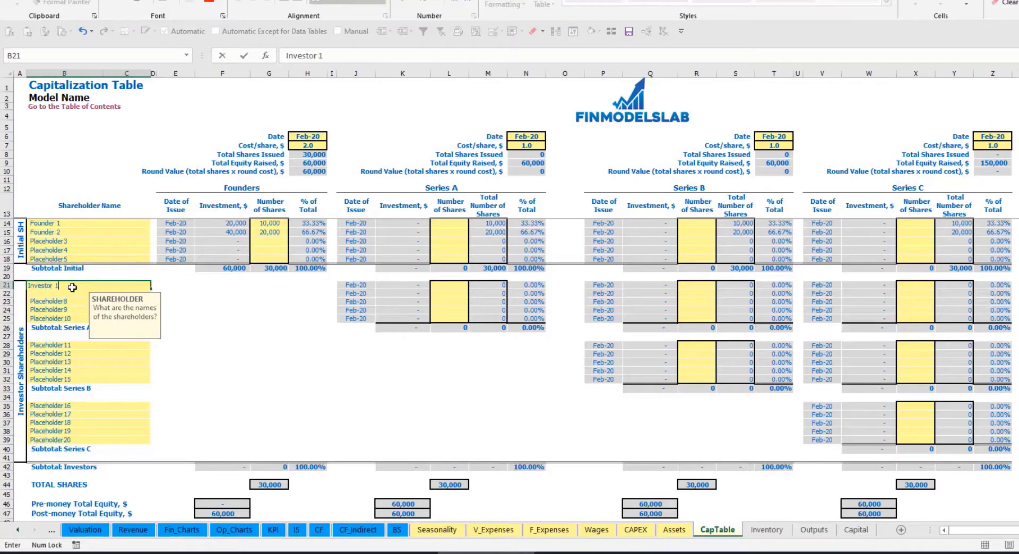
key(Return)
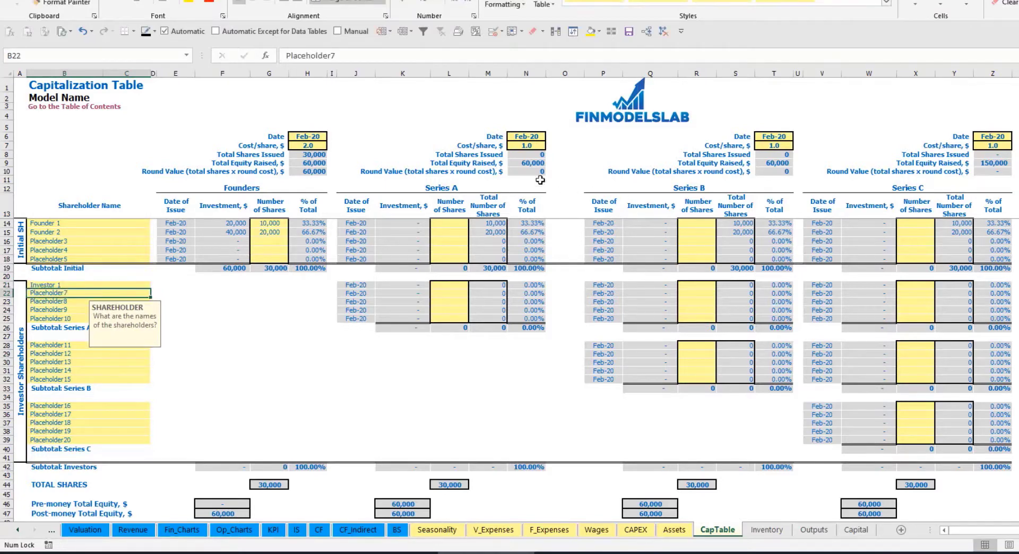
Date the Series A round May-20 with a 5.0 share price.
click(533, 134)
click(550, 137)
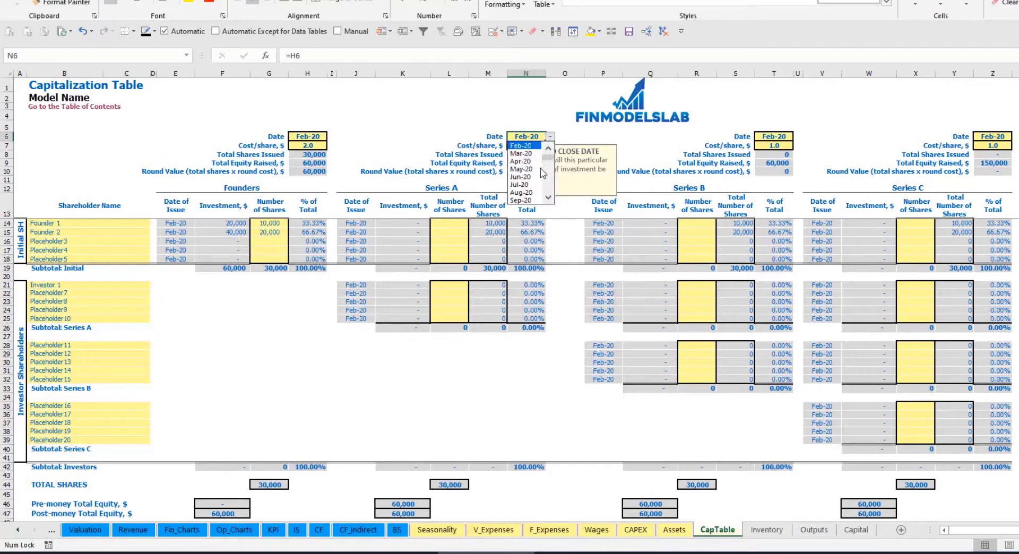
click(541, 174)
click(520, 145)
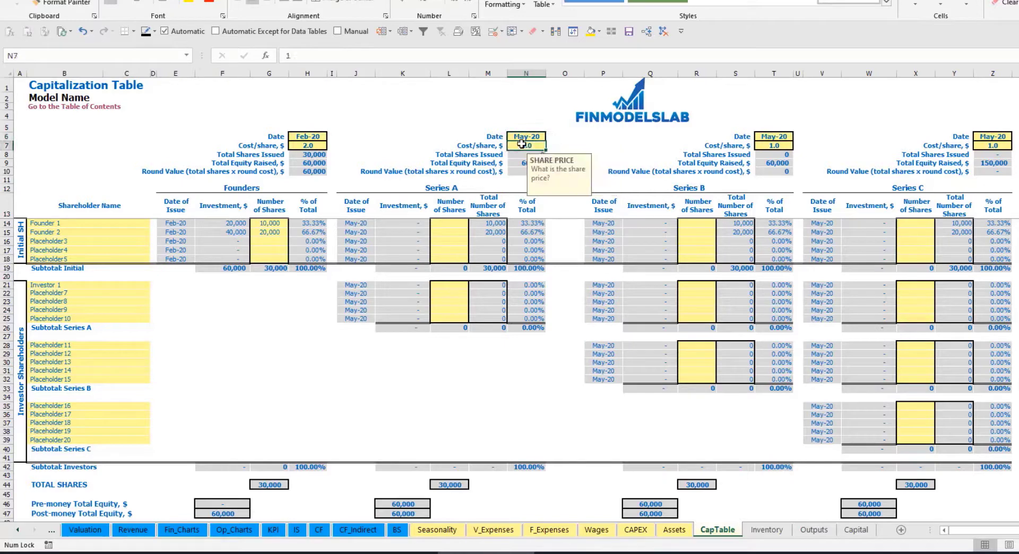
text(5)
key(Return)
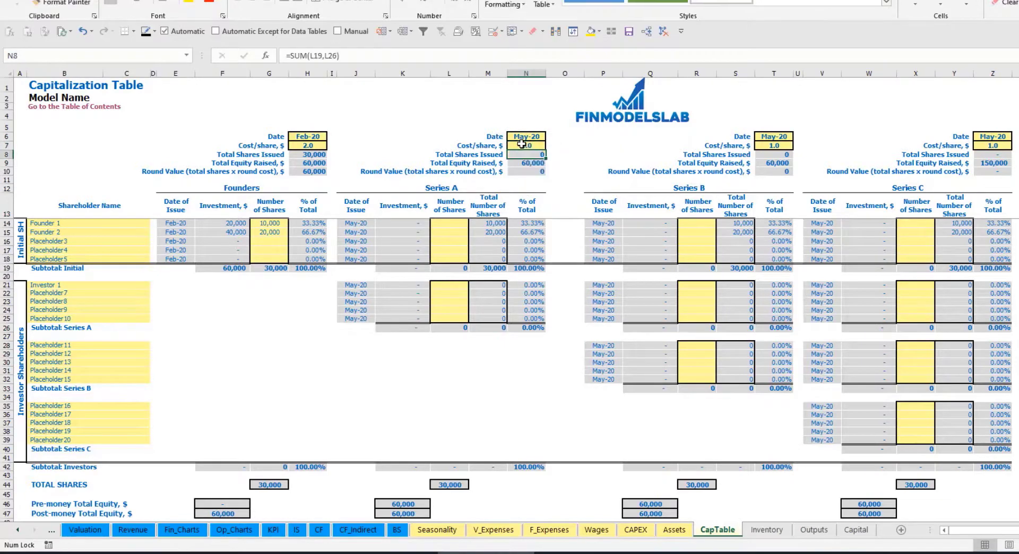
Give Investor 1 1,000 Series A shares and check the investment, equity and ownership formulas.
click(449, 284)
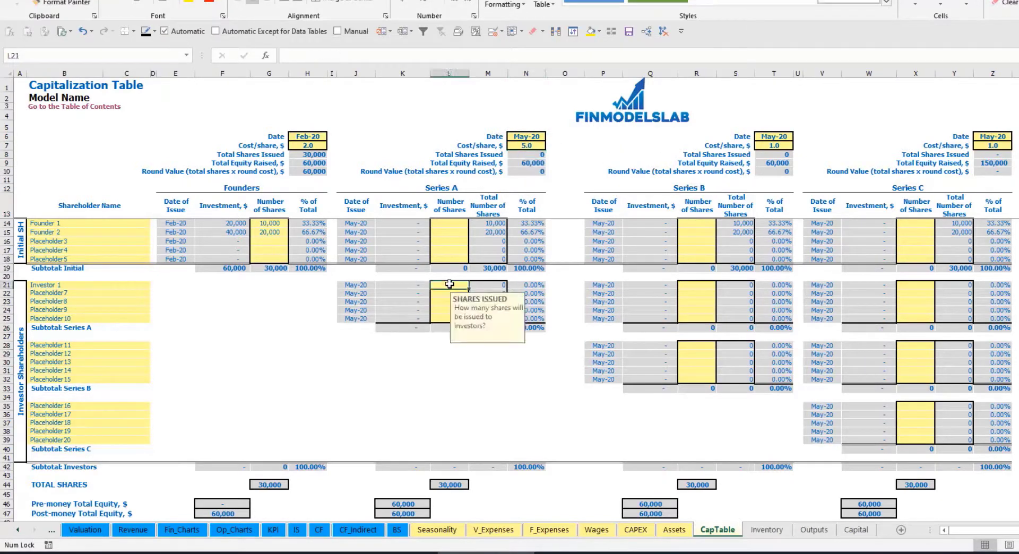
text(10)
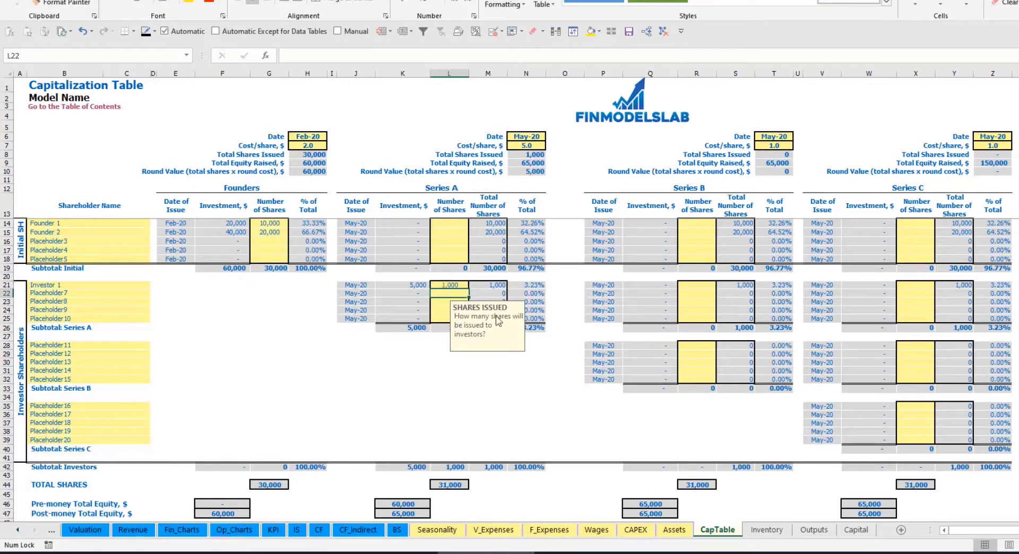
click(410, 367)
click(411, 286)
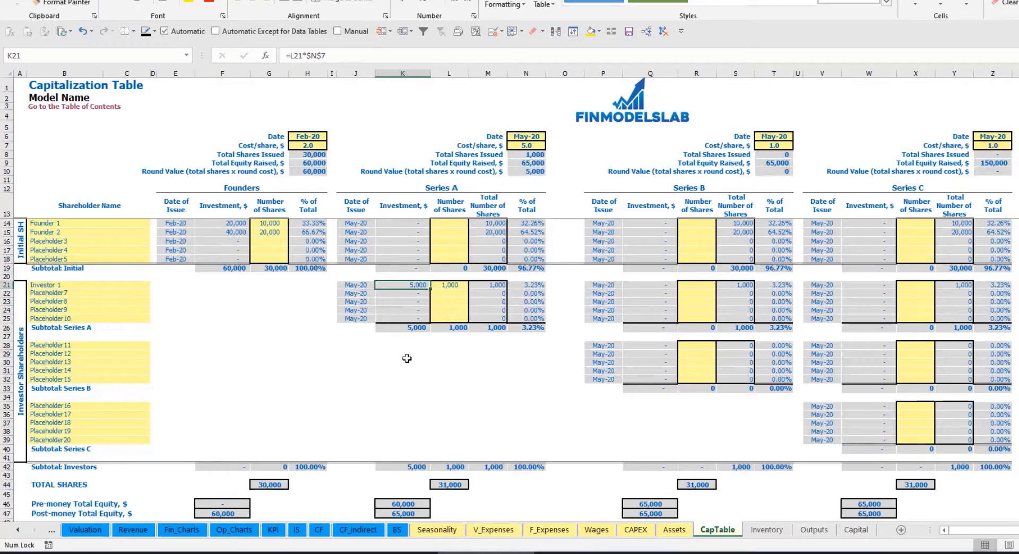
click(394, 501)
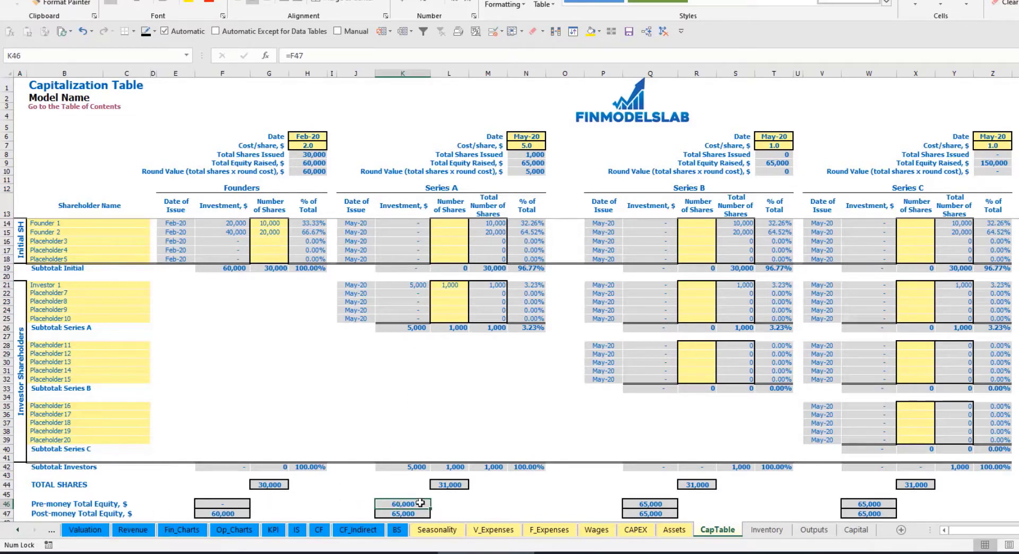
key(Down)
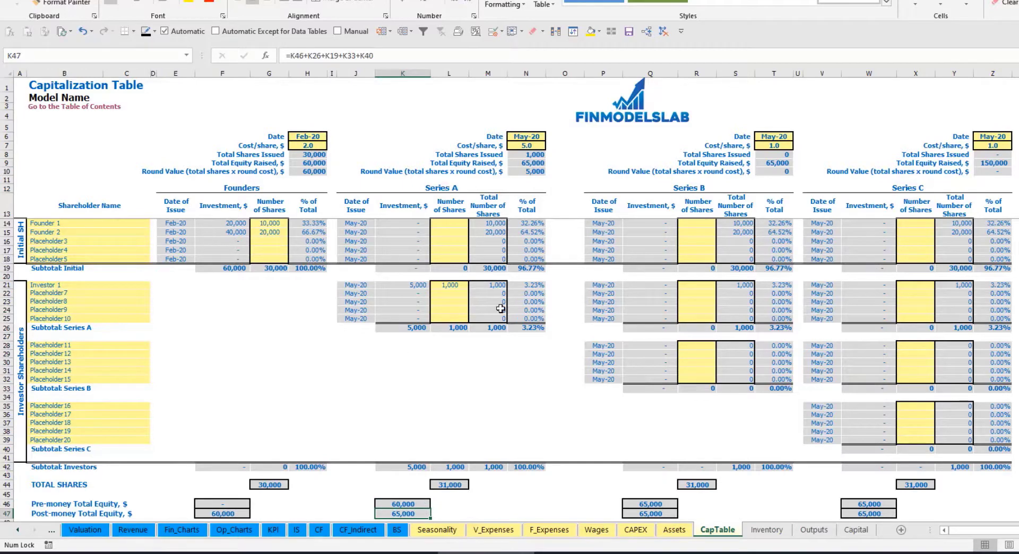
click(517, 285)
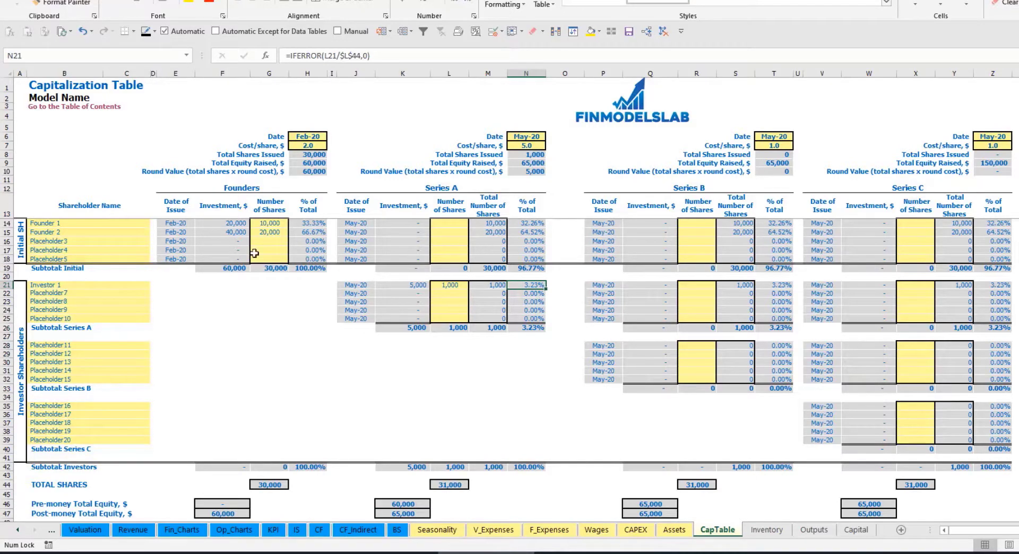
Review the founders' diluted Series A percentages, the Series B/C names and investor share inputs.
drag(112, 223, 112, 232)
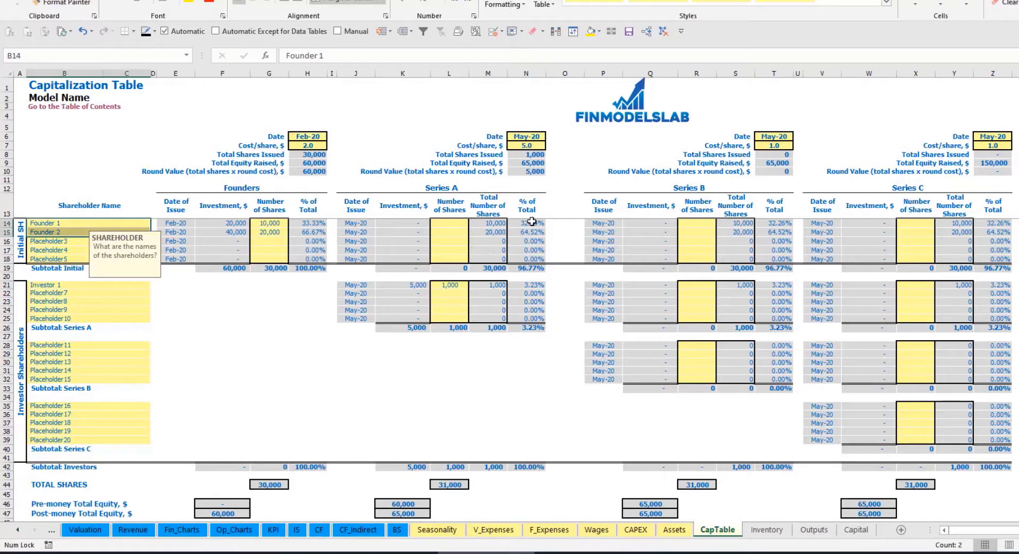
drag(528, 223, 528, 232)
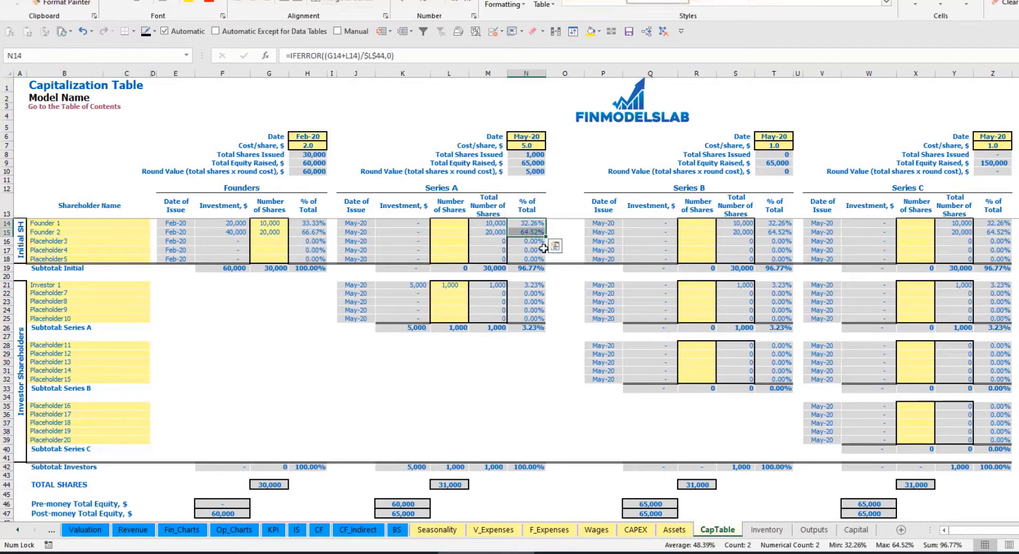
key(shift+Up)
key(Down)
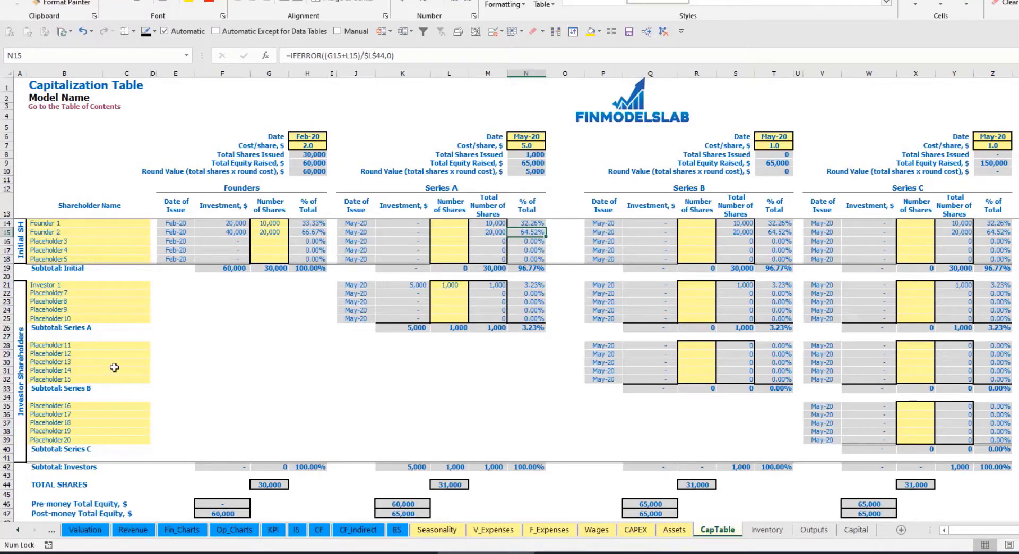
click(98, 350)
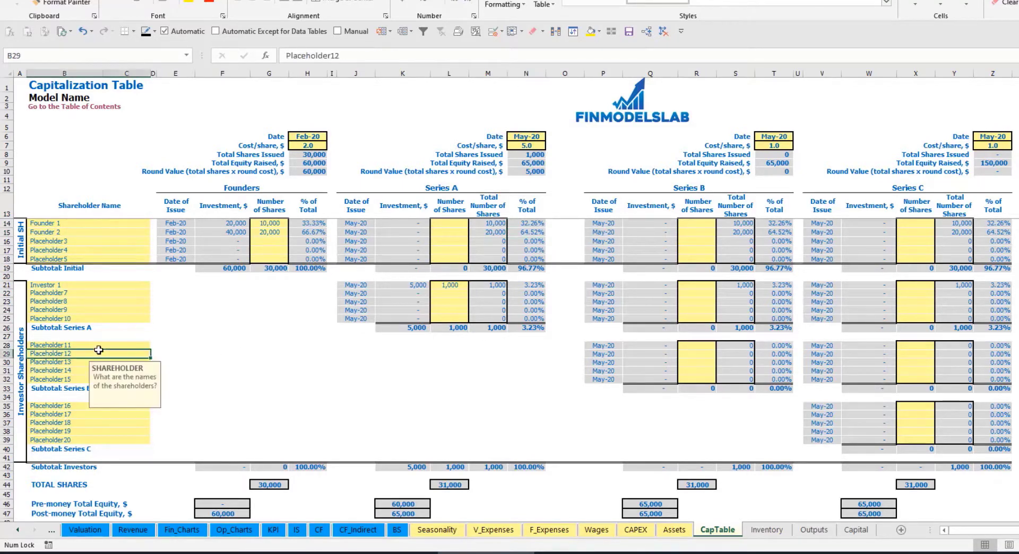
click(84, 410)
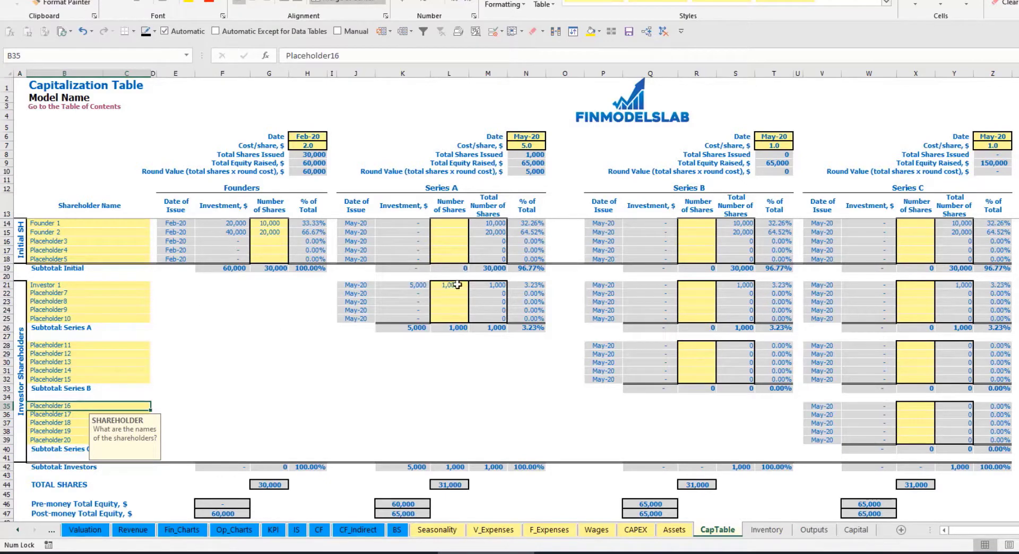
drag(454, 286, 451, 318)
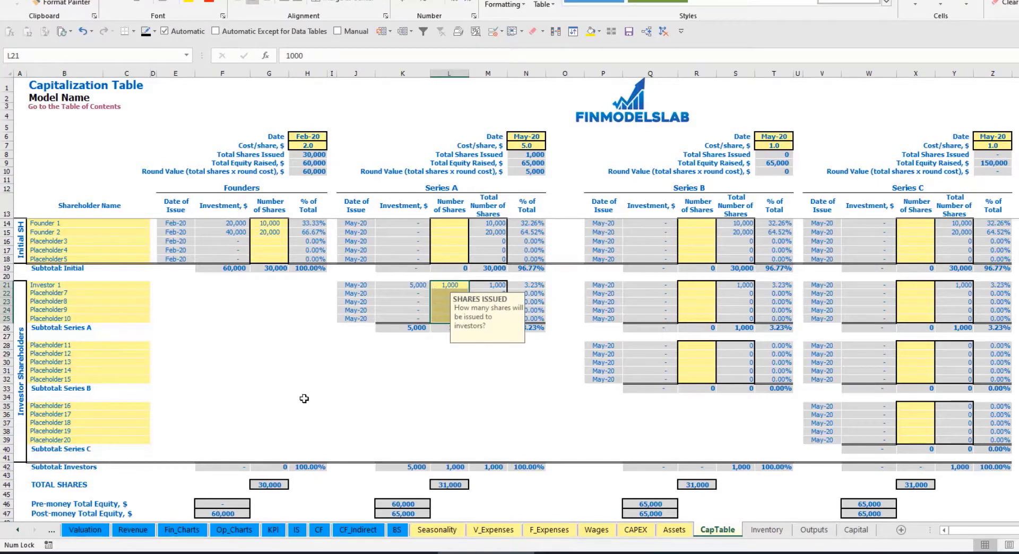
click(463, 363)
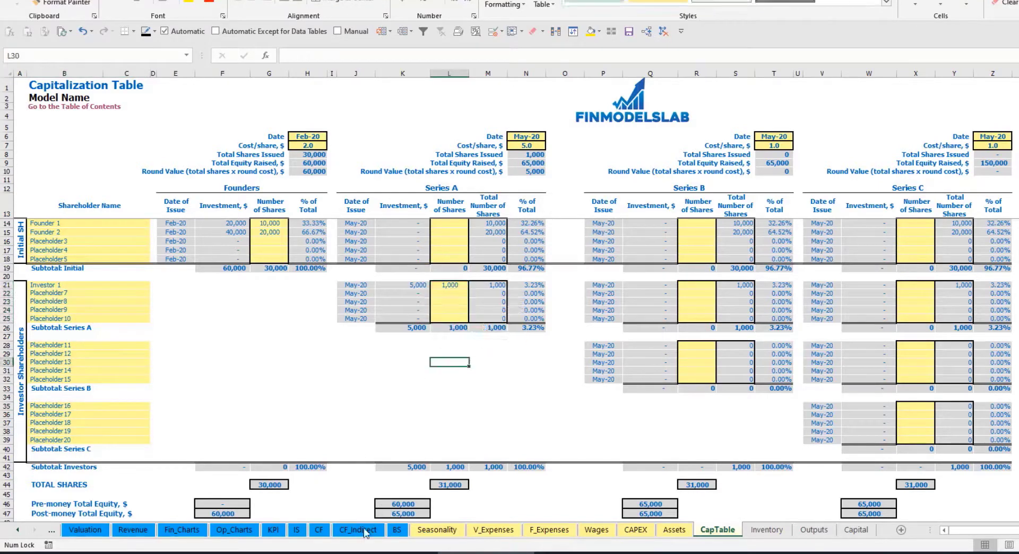
Check the Feb-20 and May-20 Ordinary Equity Raisings formulas, then the balance sheet Ordinary Equity row.
click(319, 530)
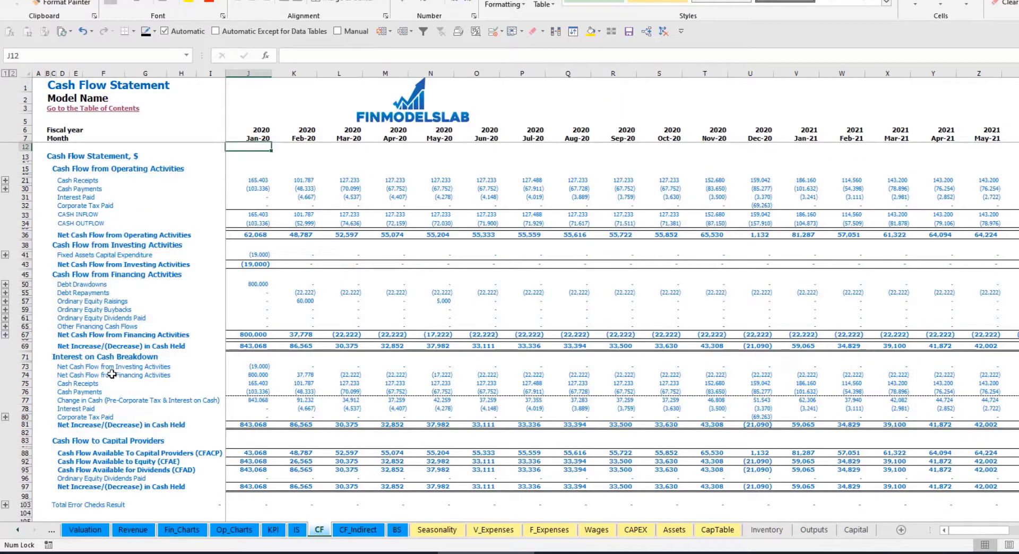
click(25, 301)
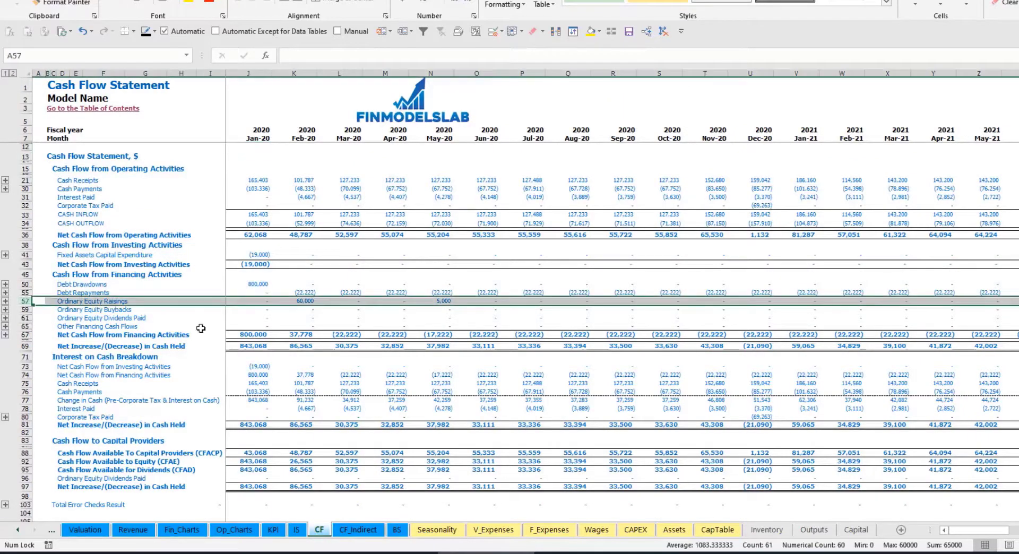
click(306, 302)
click(443, 301)
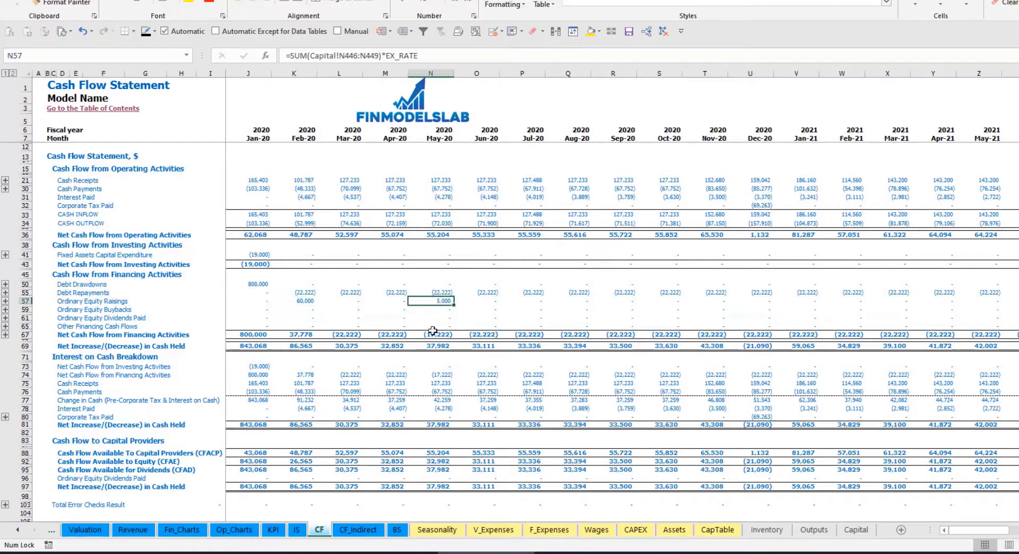
click(397, 529)
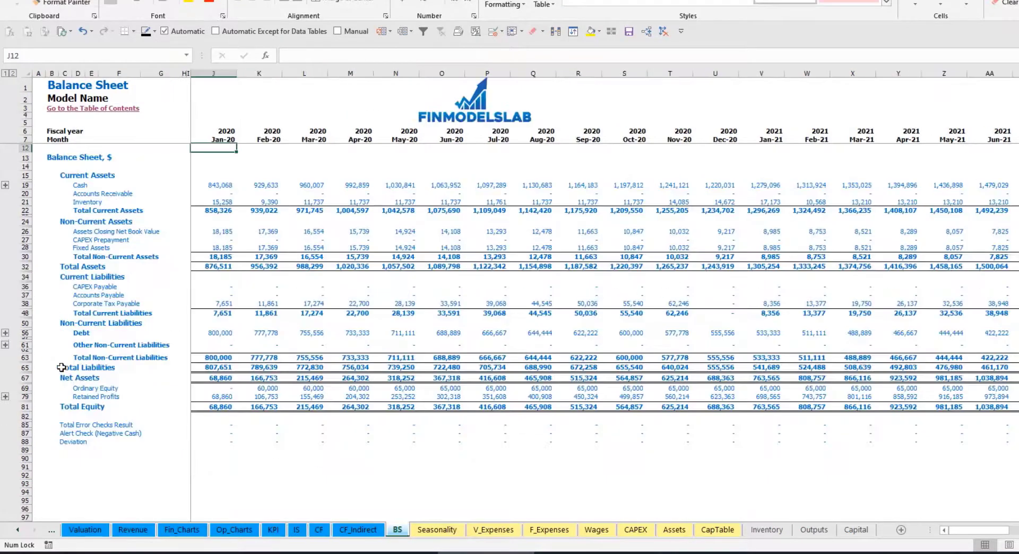
click(24, 388)
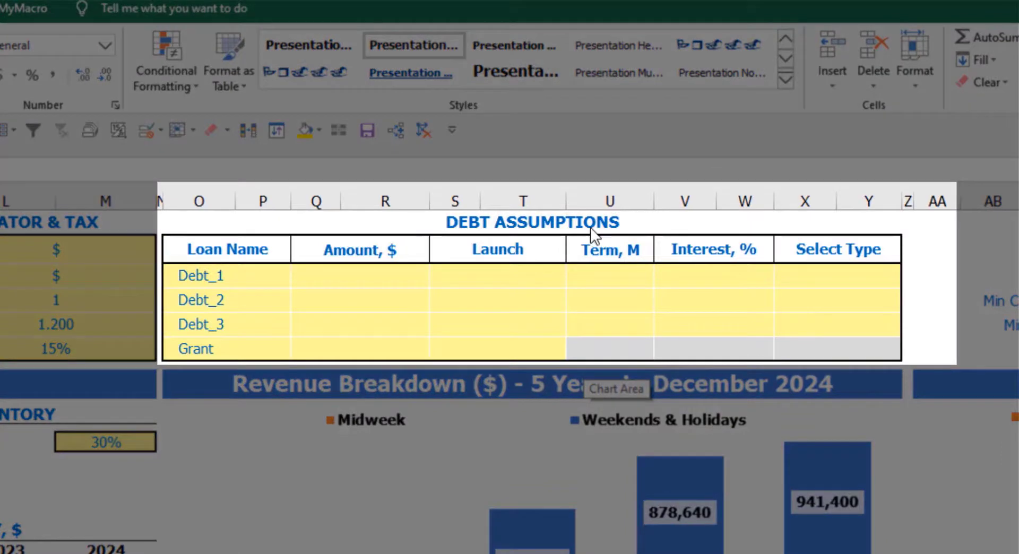
Set Debt_1's repayment type to Usual after briefly trying Annuity.
click(592, 223)
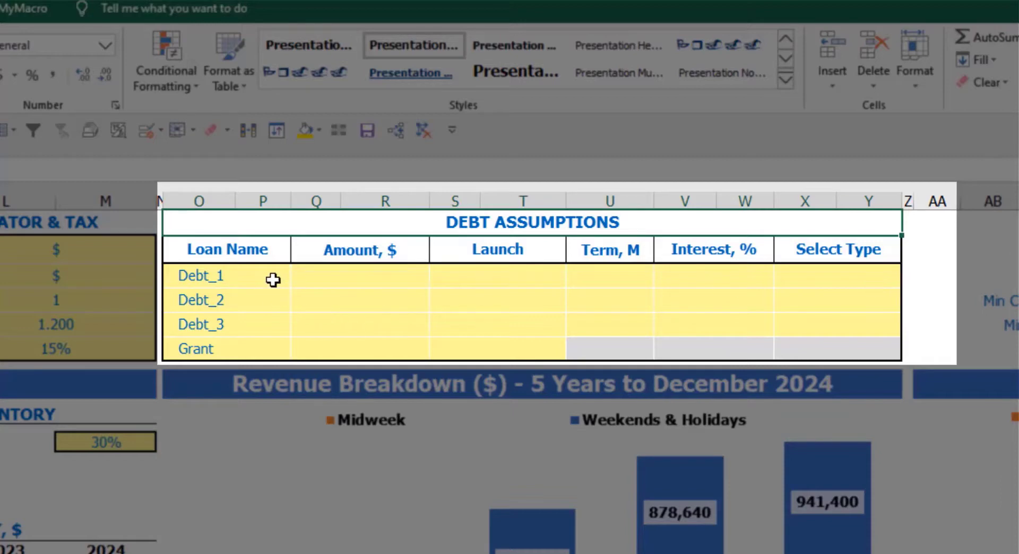
click(895, 274)
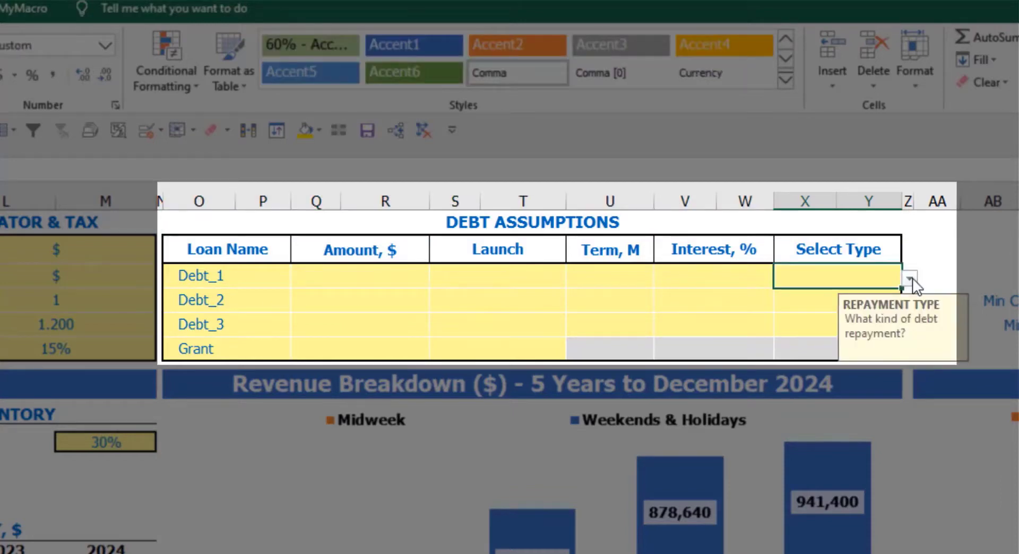
click(910, 279)
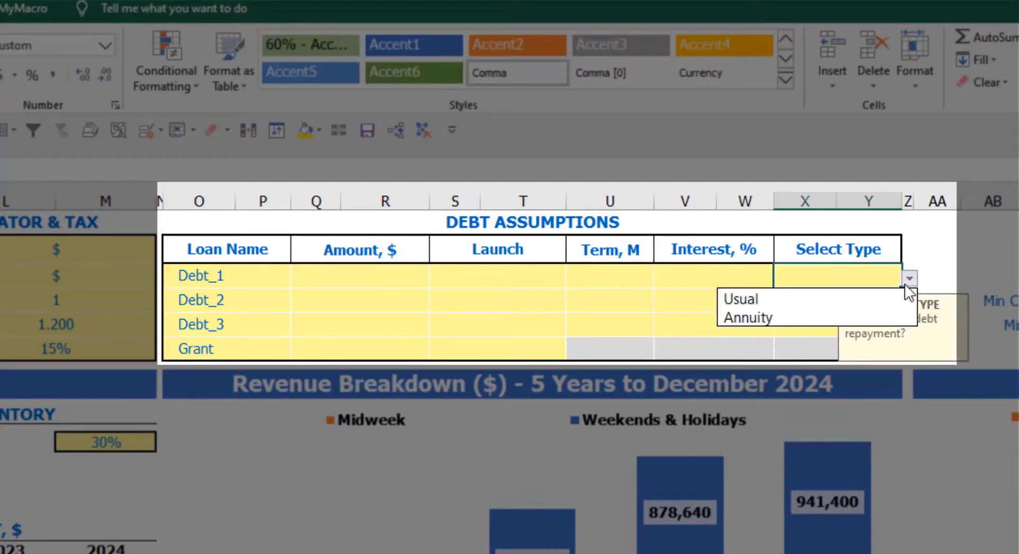
click(888, 317)
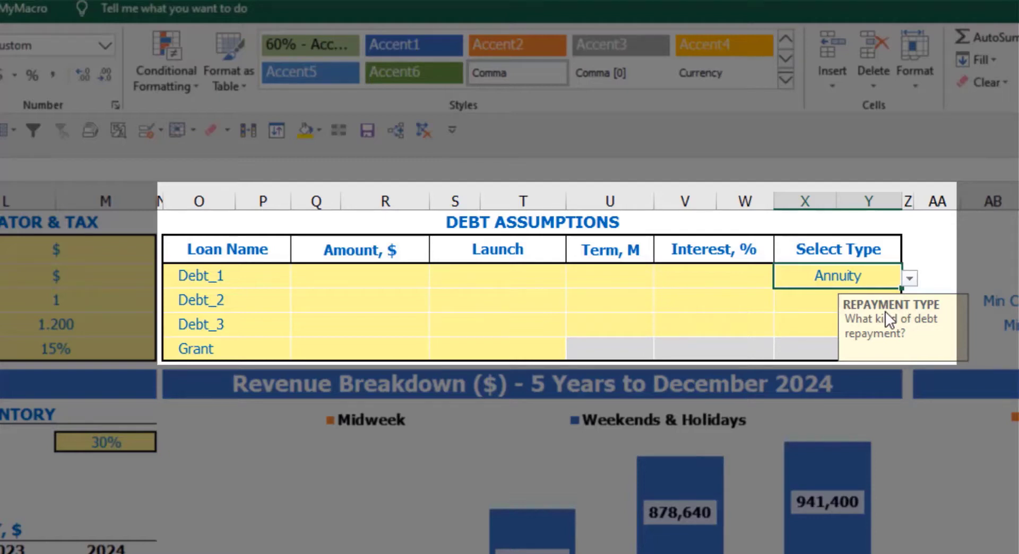
click(910, 278)
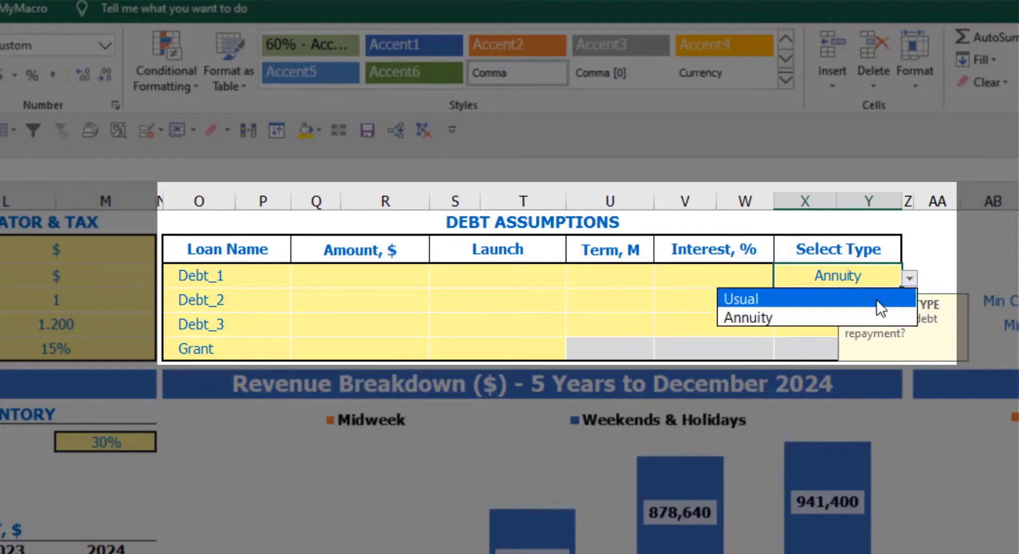
key(Escape)
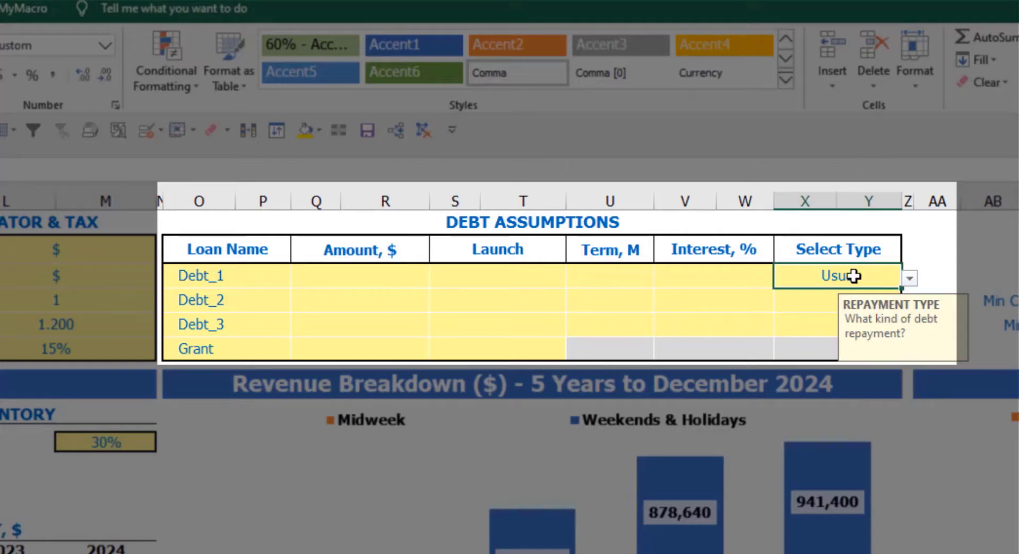
Give Debt_1 a 1,000,000 loan amount launching in Feb-20.
click(402, 276)
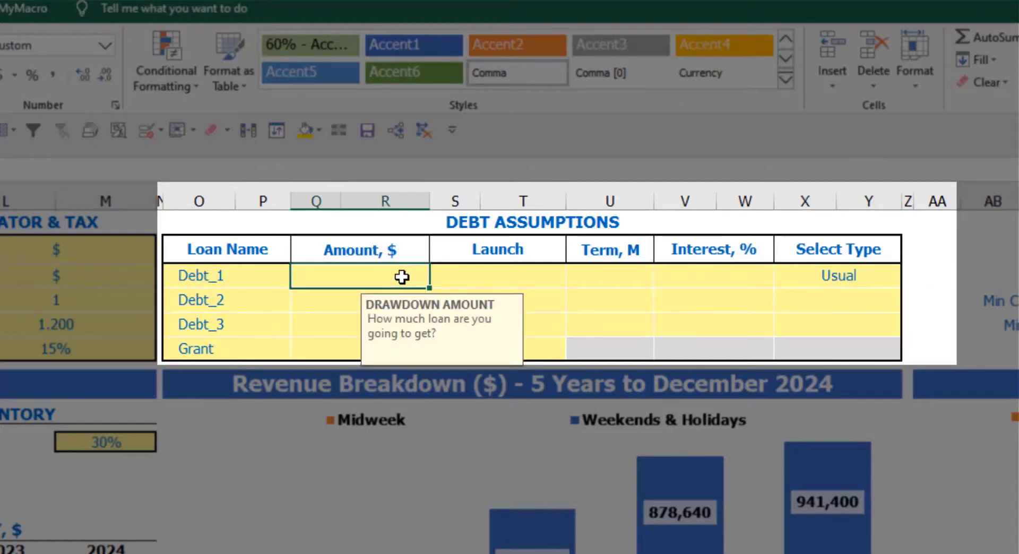
text(100000)
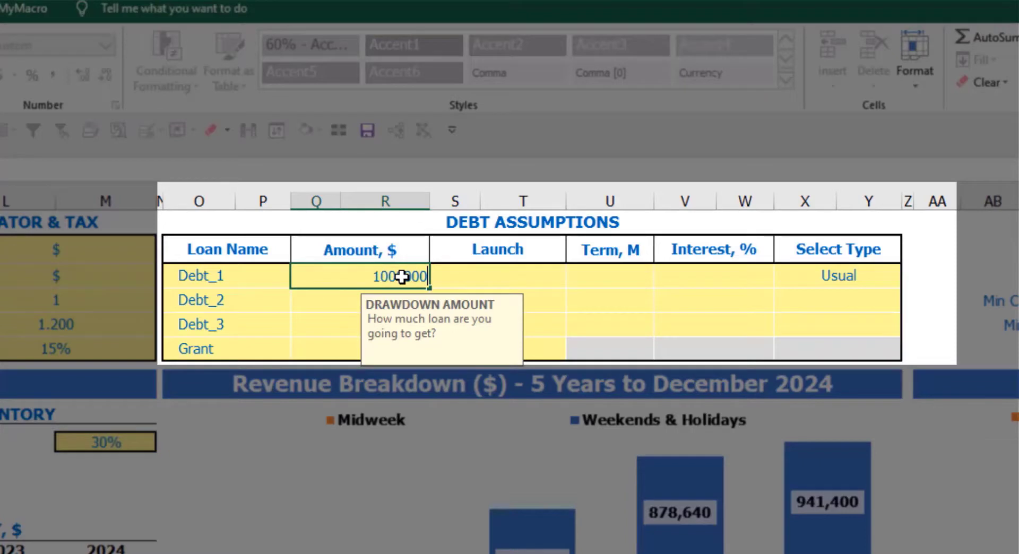
key(Return)
click(552, 272)
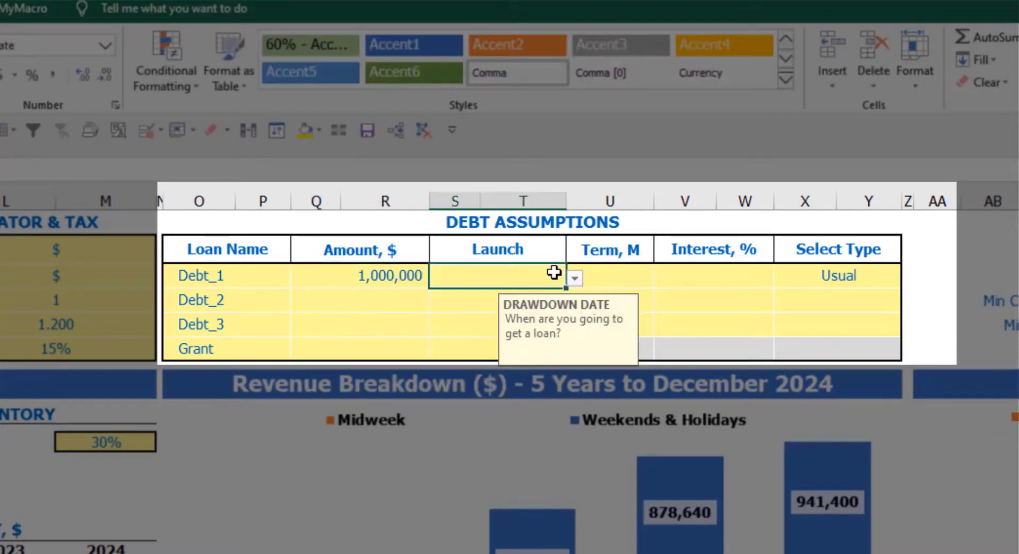
click(575, 278)
click(528, 313)
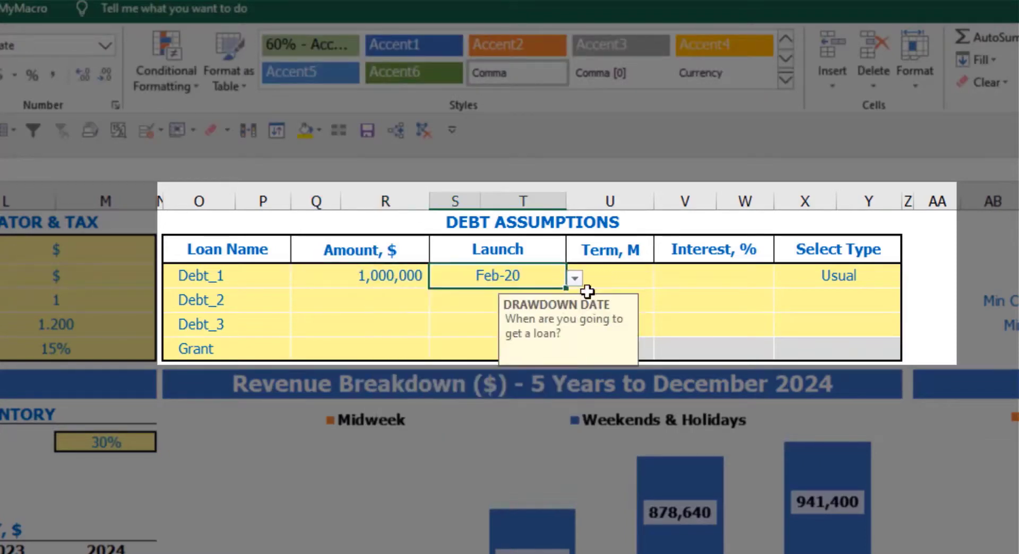
Set Debt_1's repayment term to 60 months at 5% interest.
click(612, 268)
text(60)
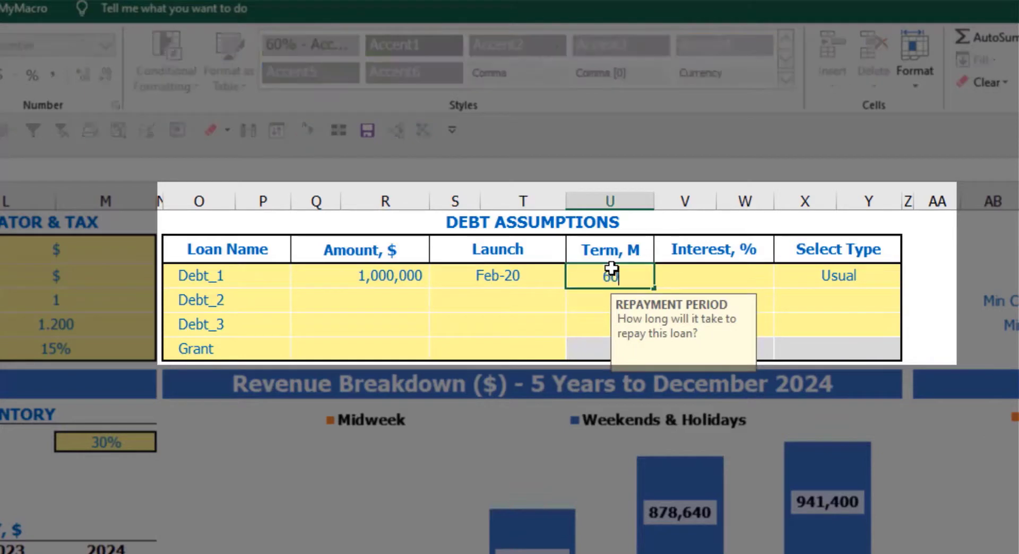
key(Return)
click(671, 274)
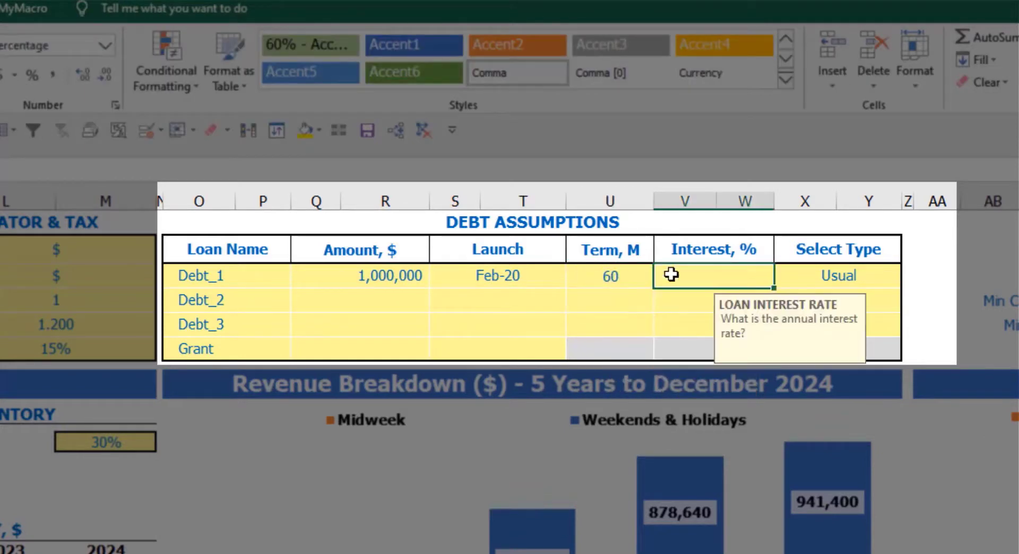
text(5)
key(Return)
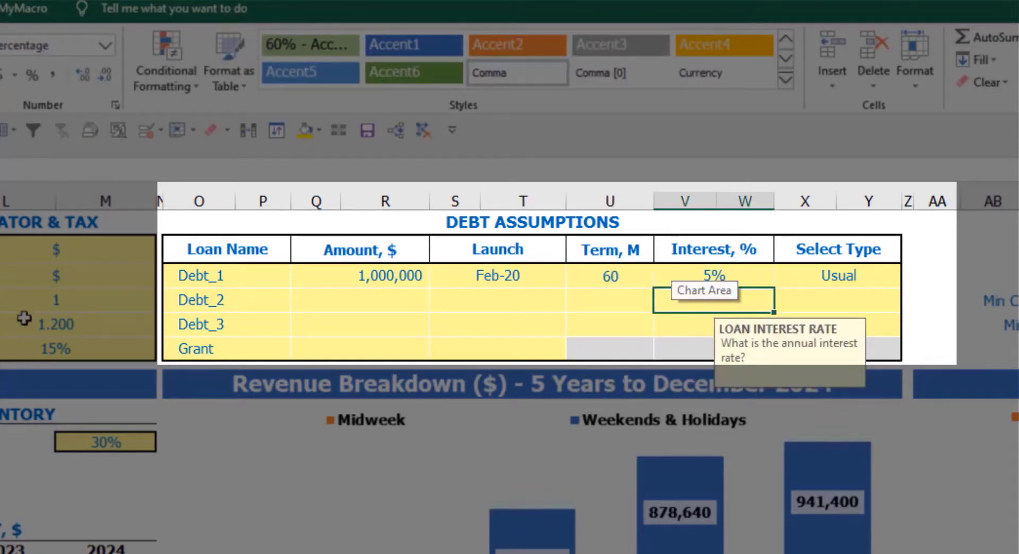
Add a 500,000 Grant launching in Mar-20.
click(375, 352)
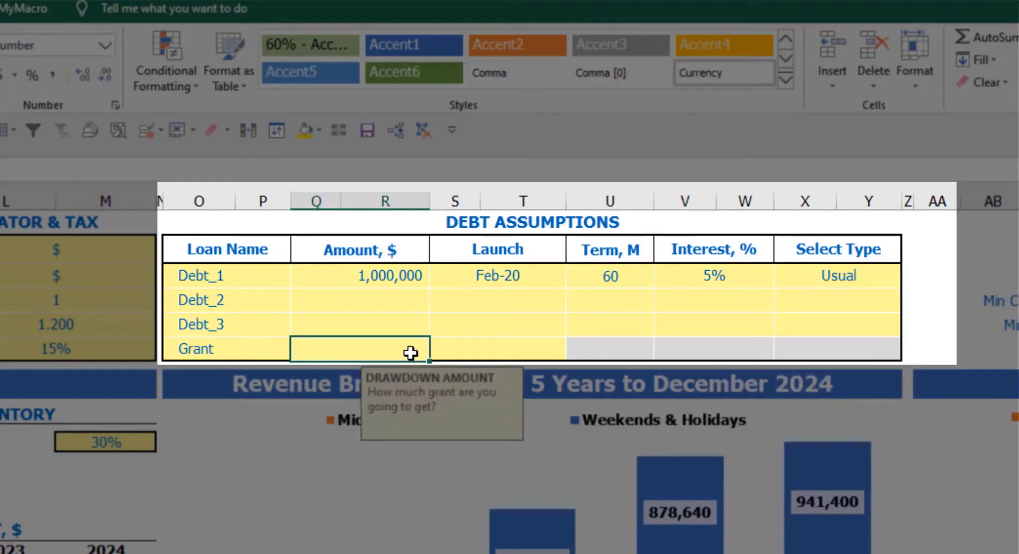
text(500,000)
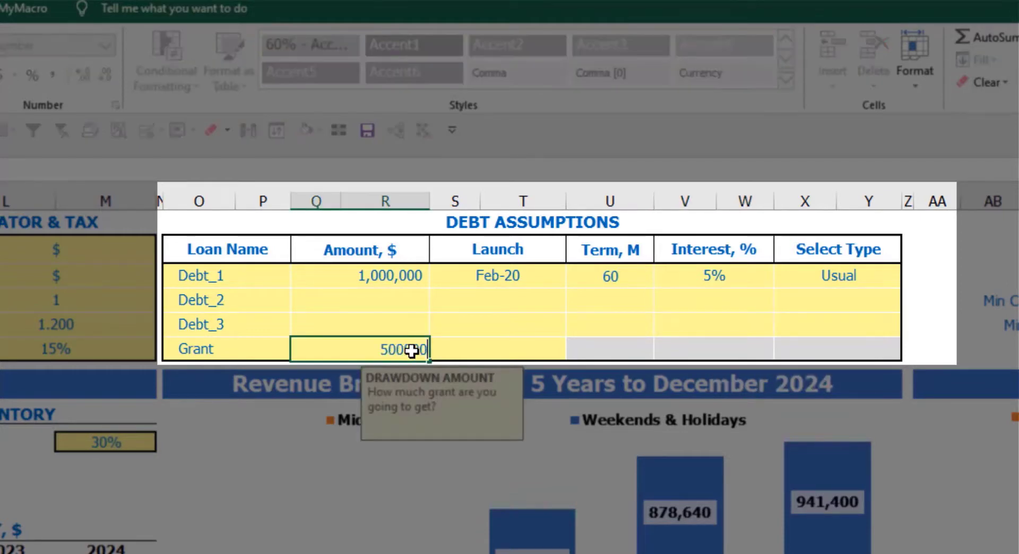
key(Return)
click(524, 352)
click(575, 351)
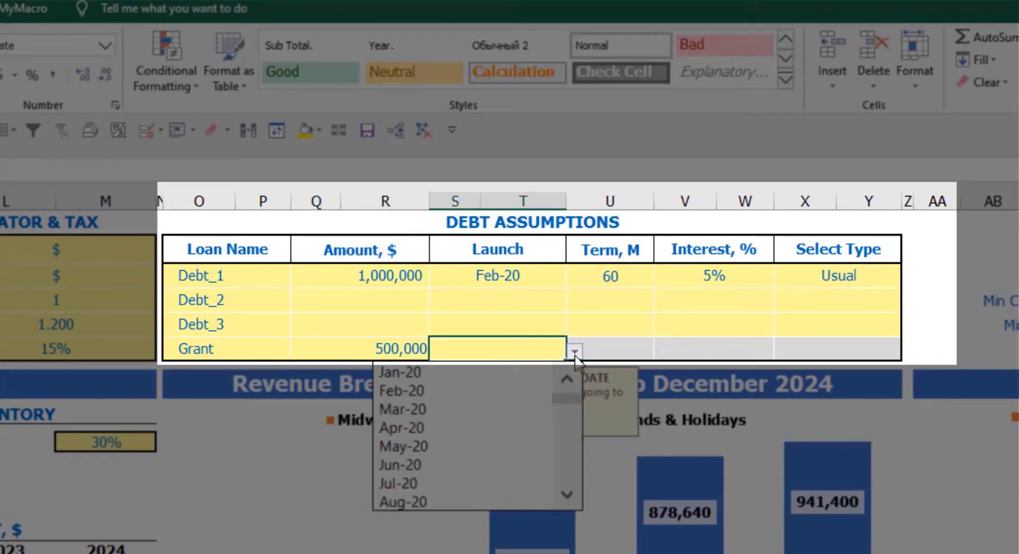
click(528, 409)
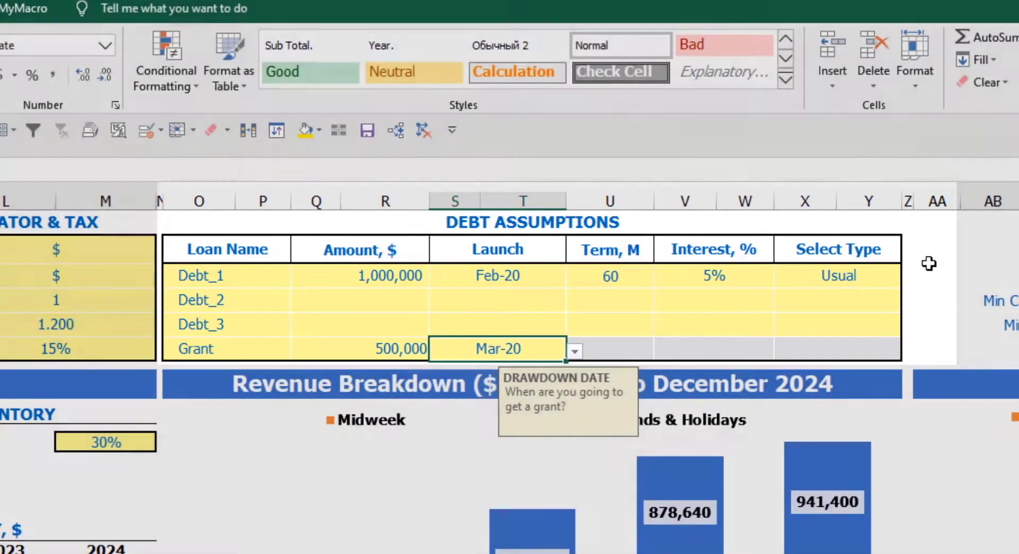
click(929, 264)
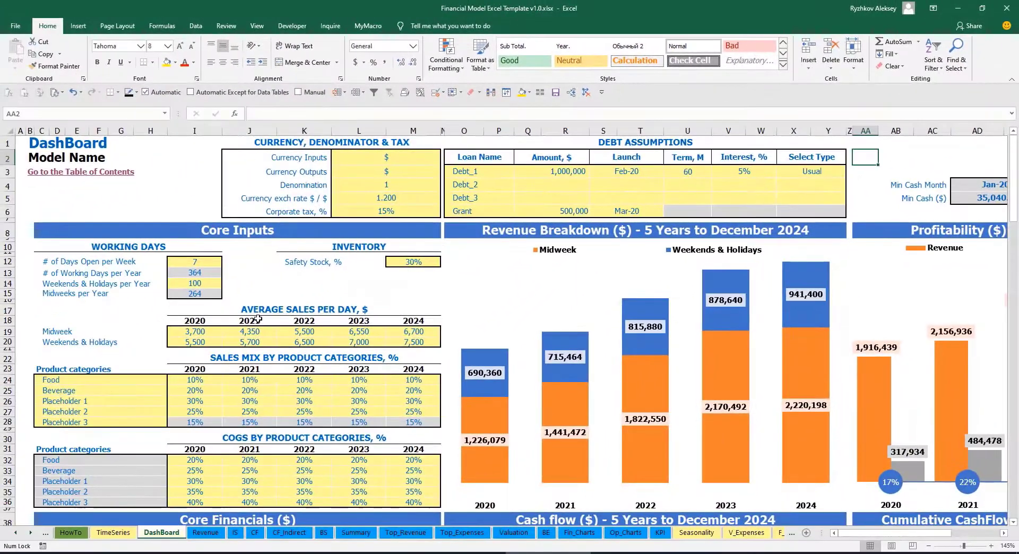
click(30, 537)
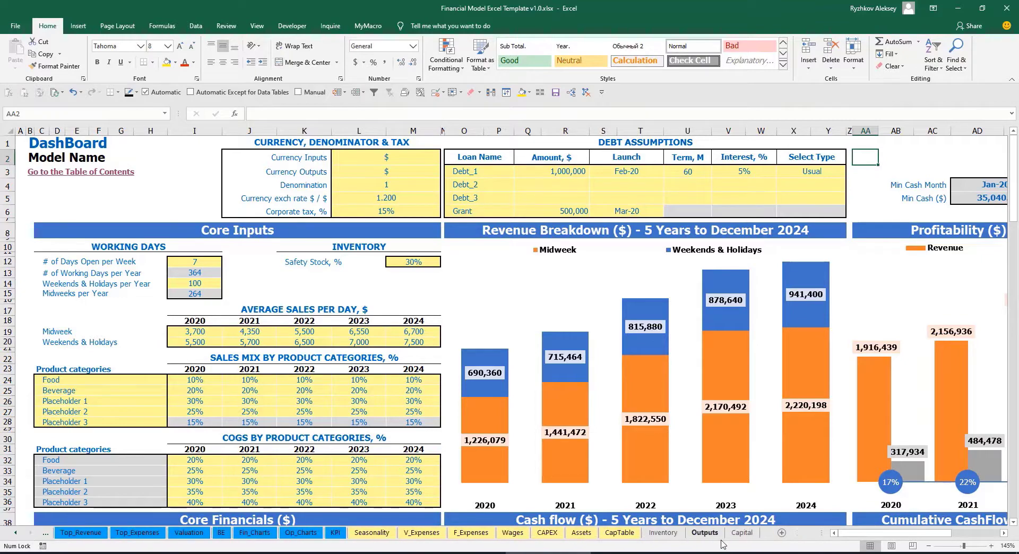
Scroll through the Capital calculation sheet to review the debt calculations.
click(748, 536)
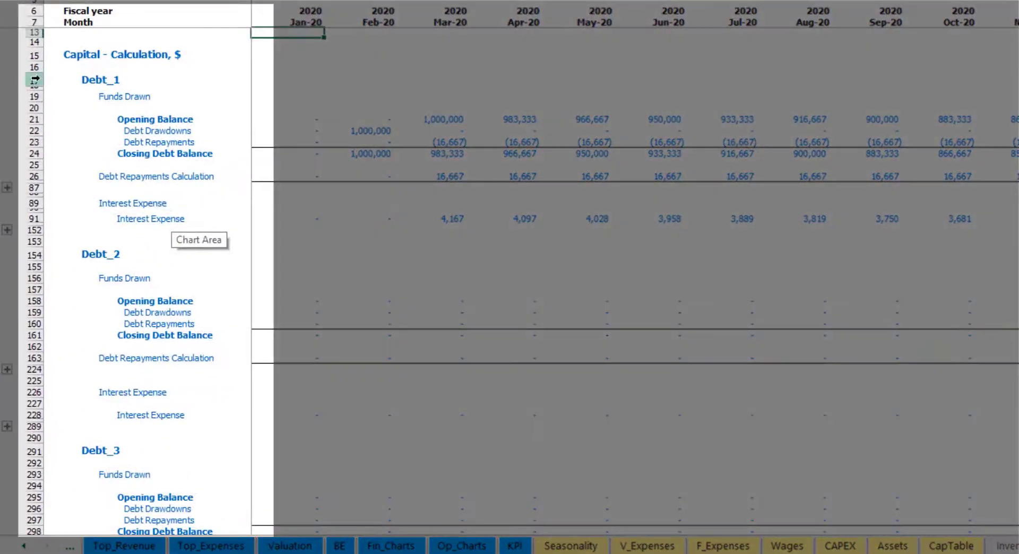
scroll(29, 259, down, 3)
scroll(29, 258, down, 2)
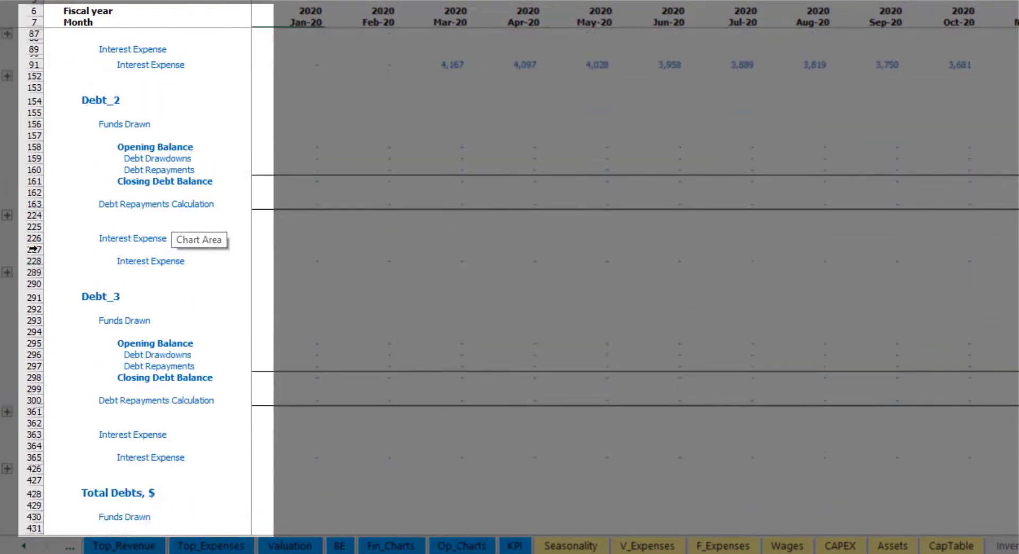
scroll(35, 233, down, 2)
scroll(43, 234, down, 3)
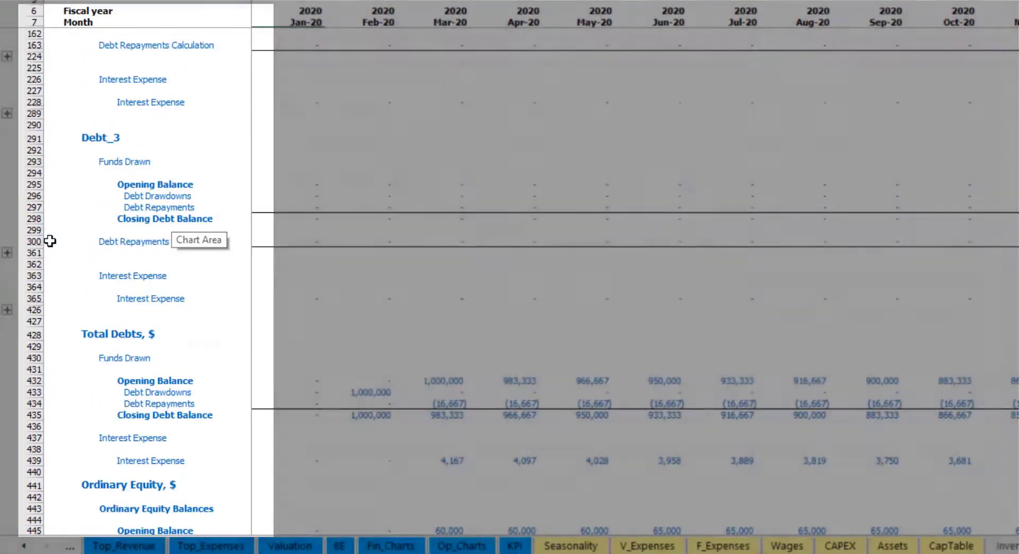
scroll(64, 264, up, 5)
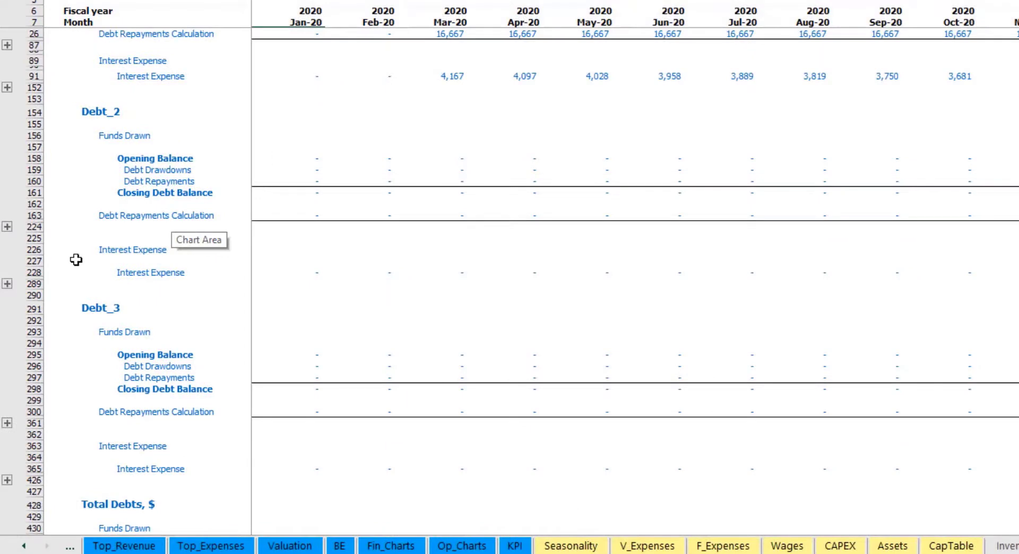
scroll(65, 265, up, 4)
click(24, 545)
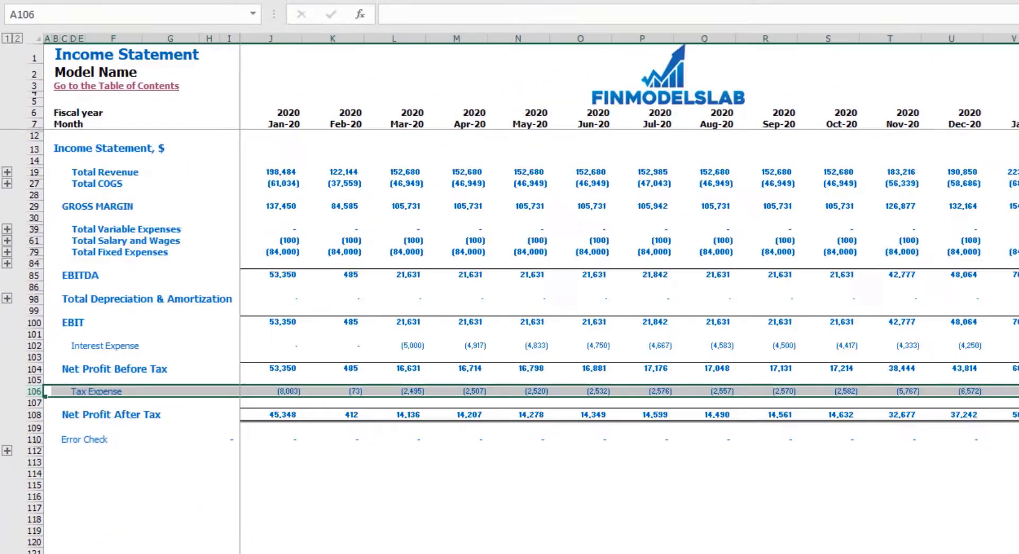
Check Interest Expense, the cash flow Debt Drawdowns and Repayments rows, and the balance sheet Debt row.
click(36, 346)
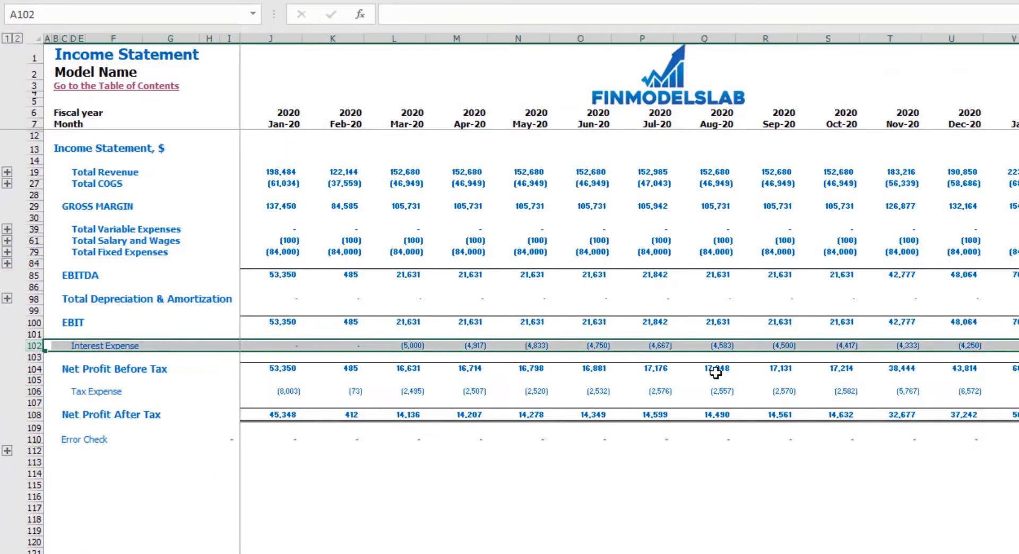
key(ctrl+Page_Down)
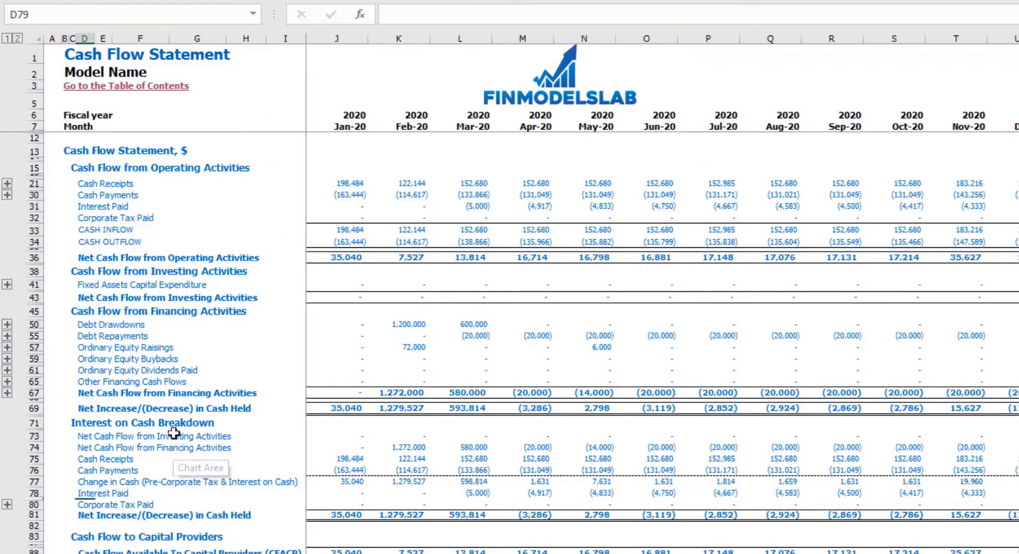
click(35, 206)
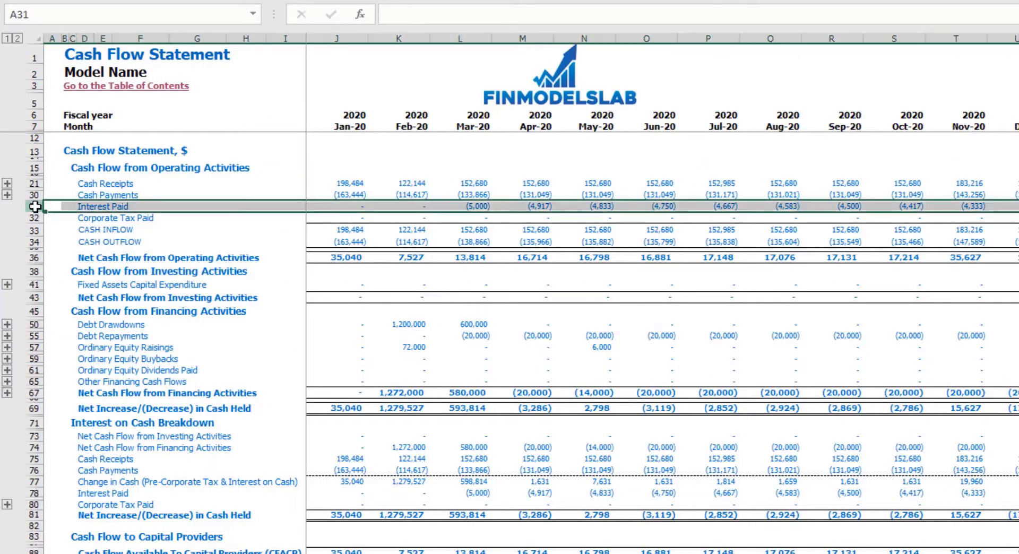
click(35, 324)
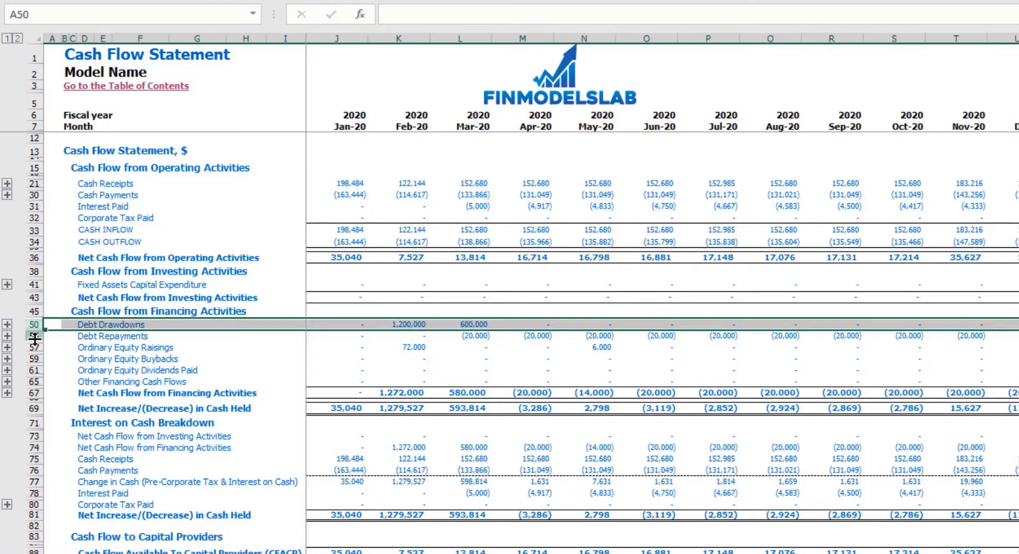
click(34, 336)
key(ctrl+Page_Down)
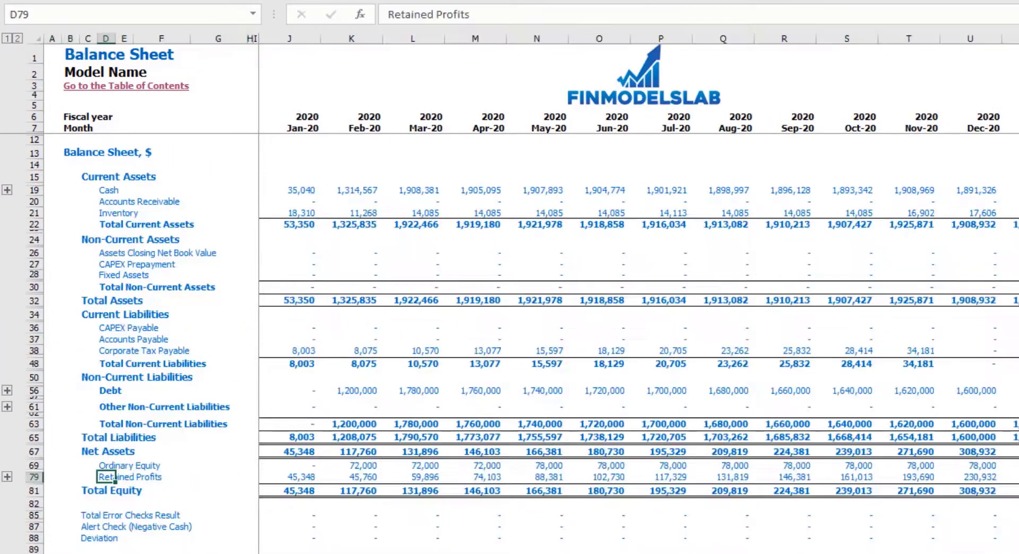
click(30, 391)
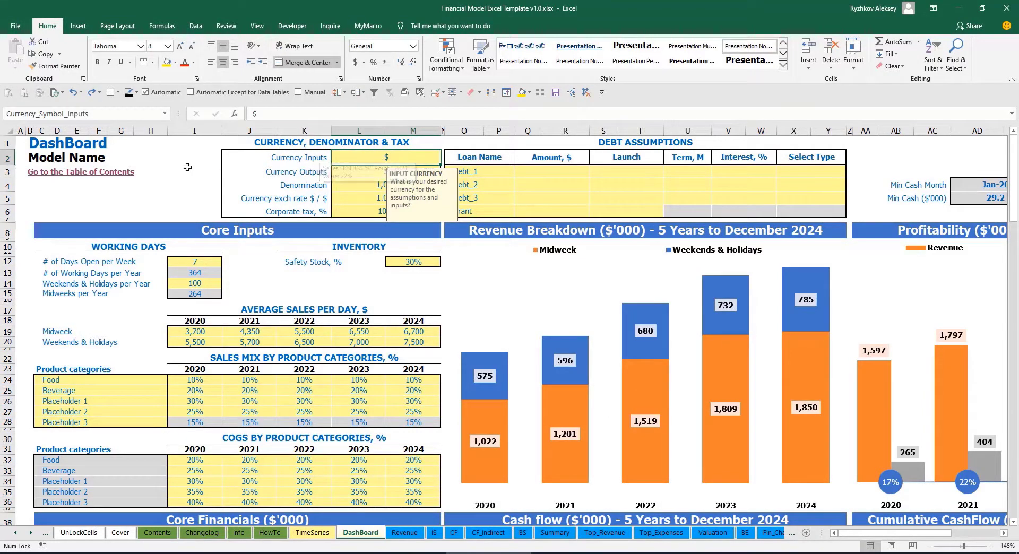
Set the Currency Inputs to USD and the Currency Outputs to EUR.
click(181, 163)
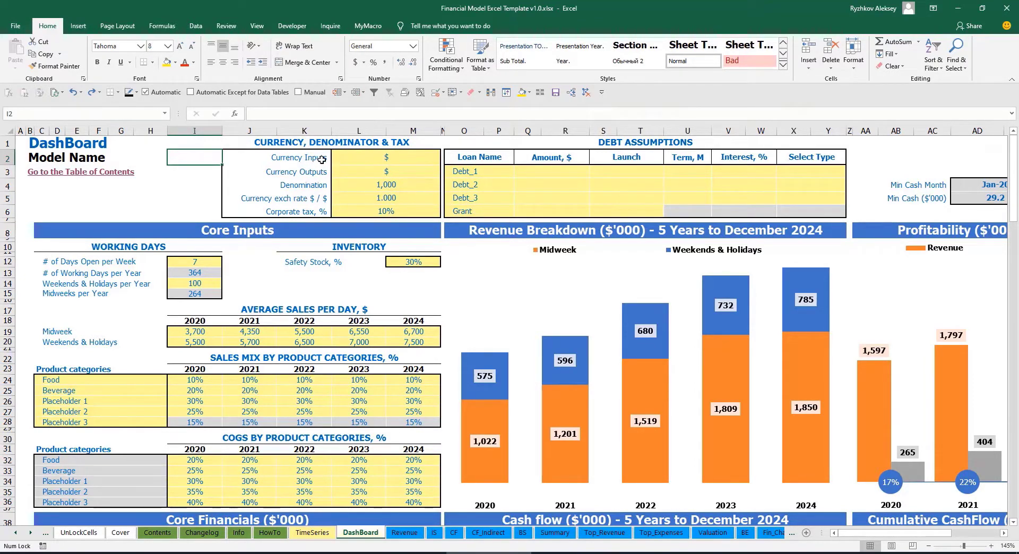
click(395, 157)
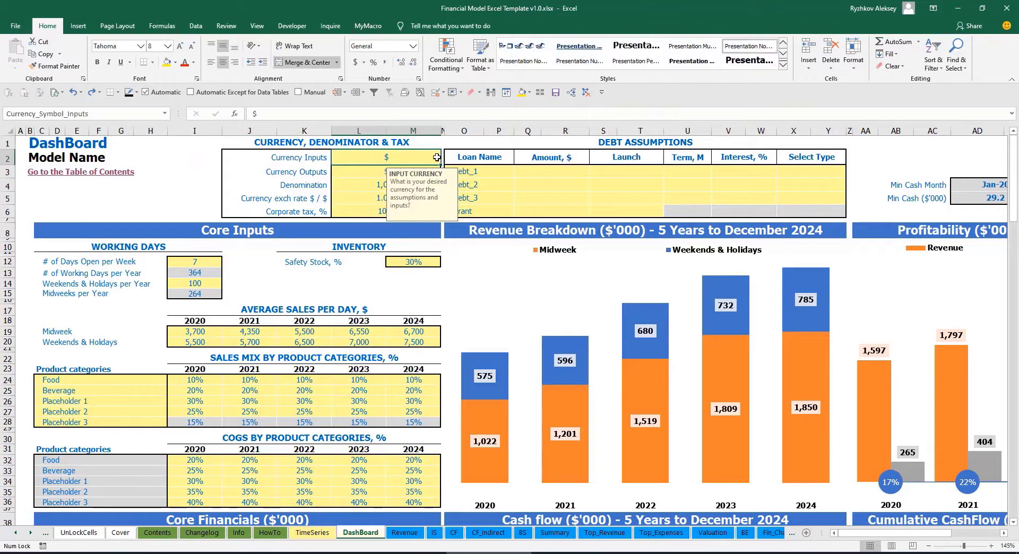
click(350, 173)
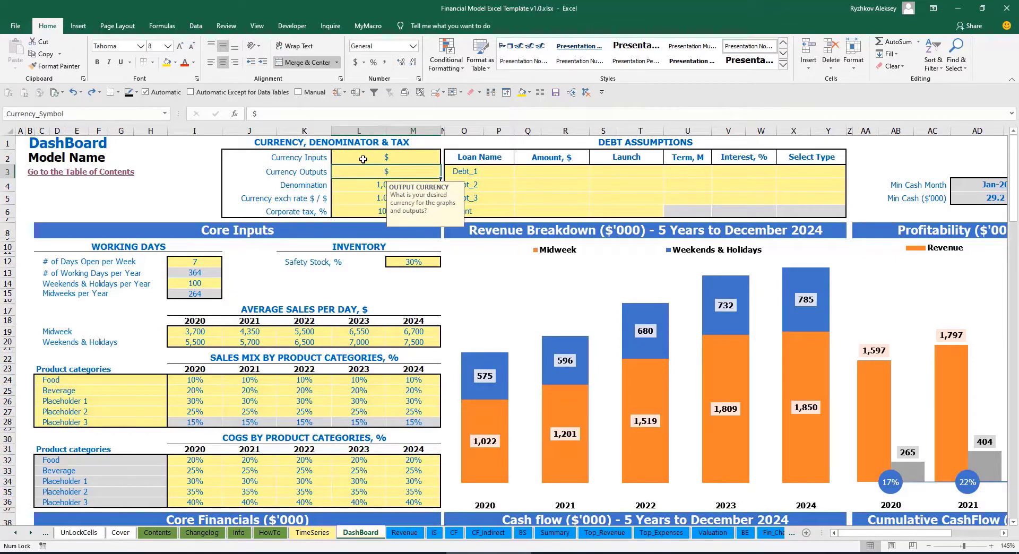
click(363, 159)
click(361, 172)
click(376, 158)
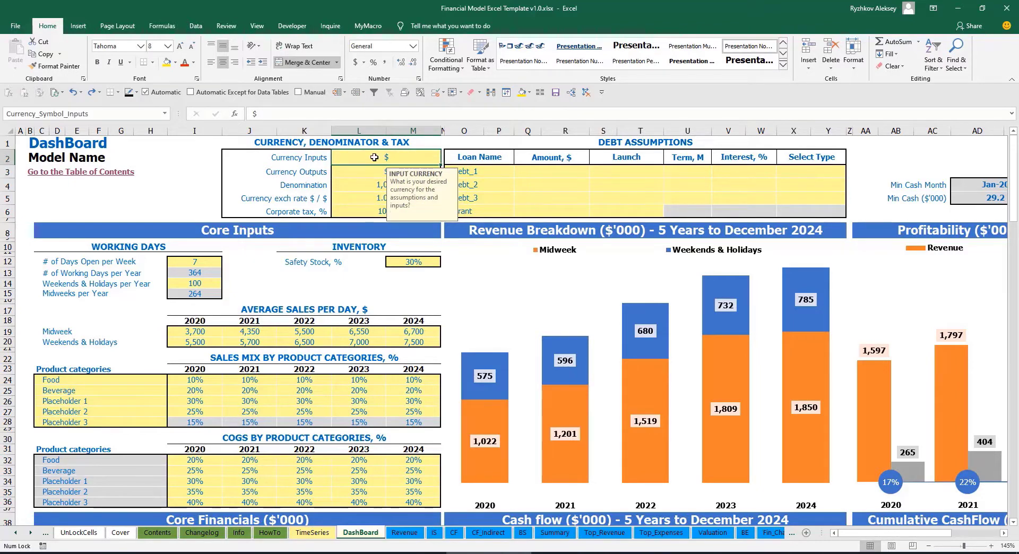
text(USD)
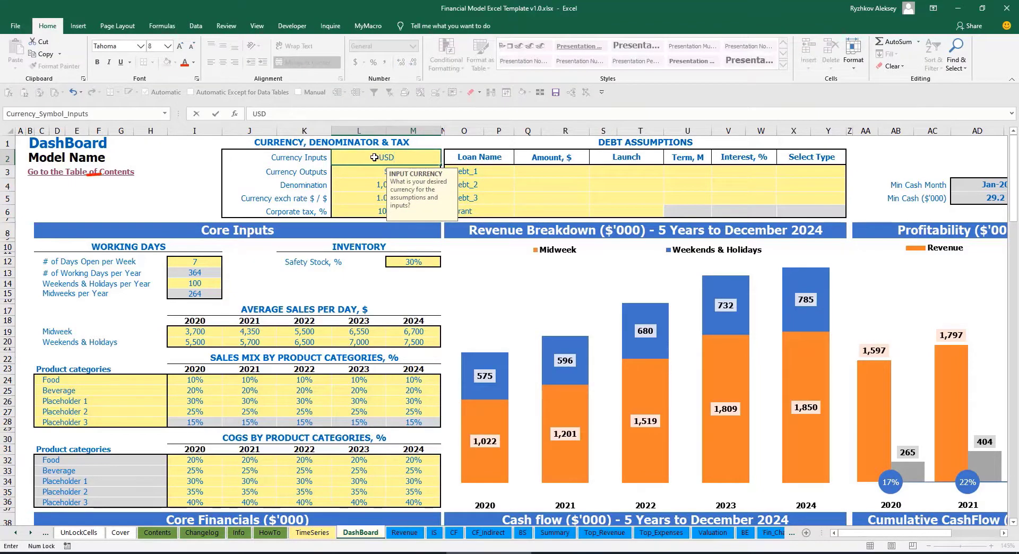
key(Return)
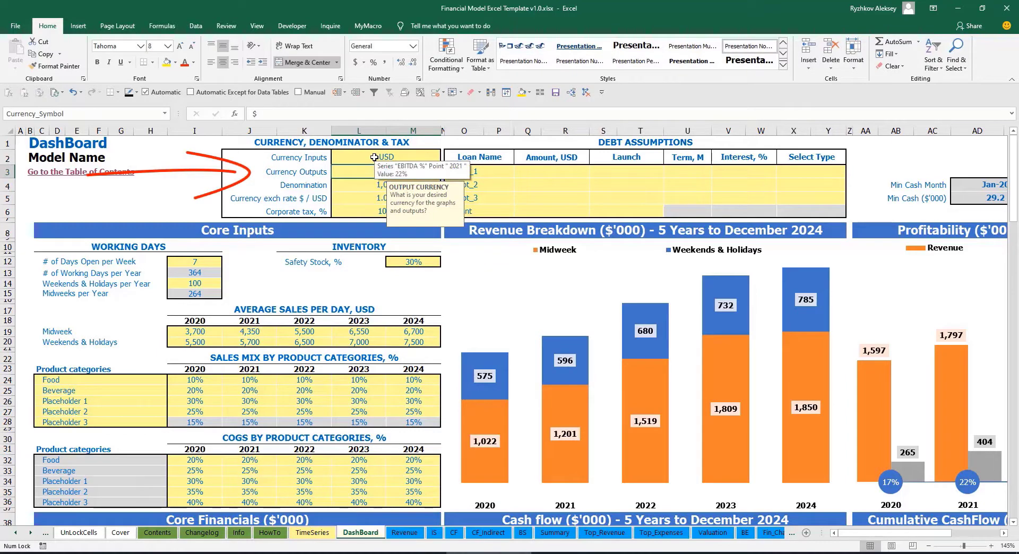
text(EUR)
key(Return)
key(Return)
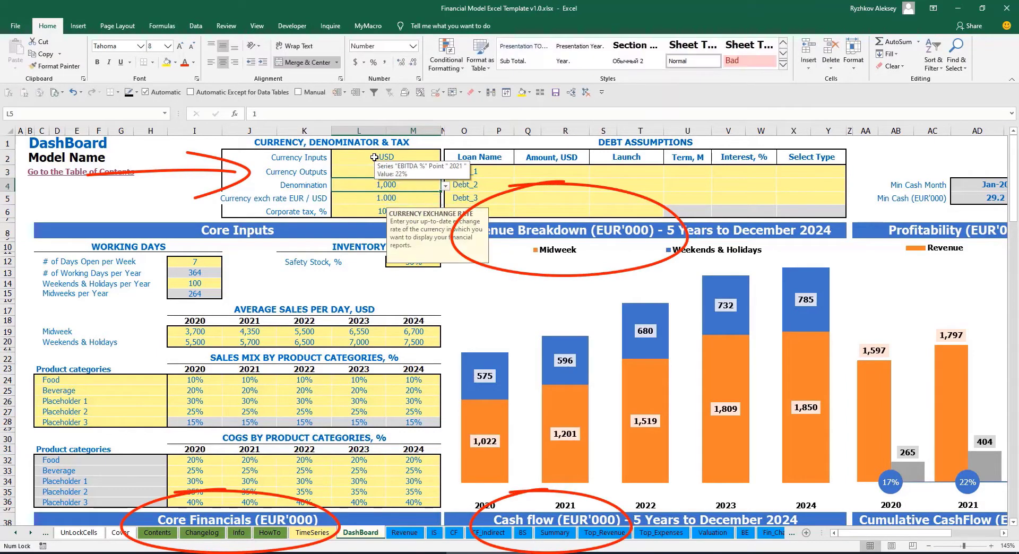
Set the exchange rate to 1.200 and review the currency settings and Denomination cell.
click(202, 176)
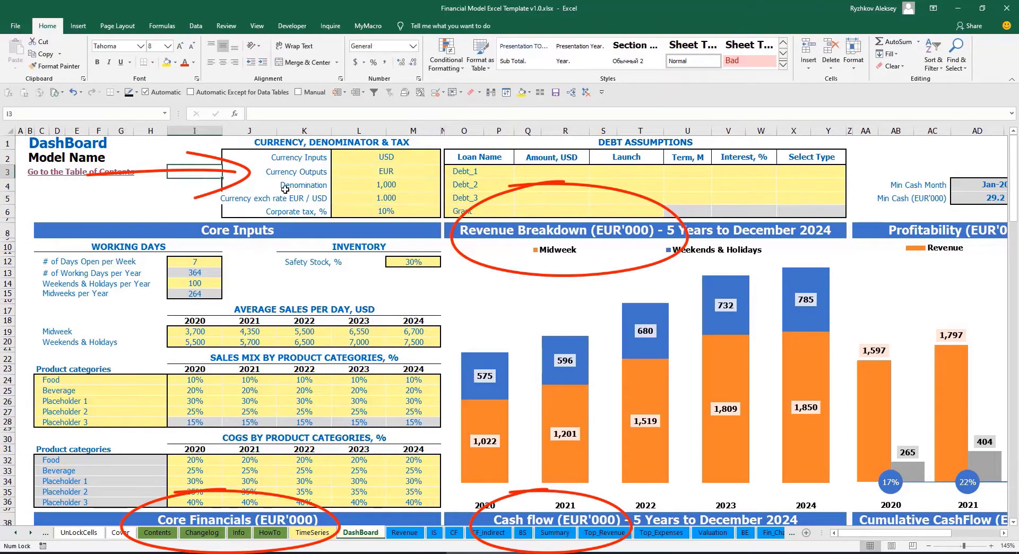
click(372, 197)
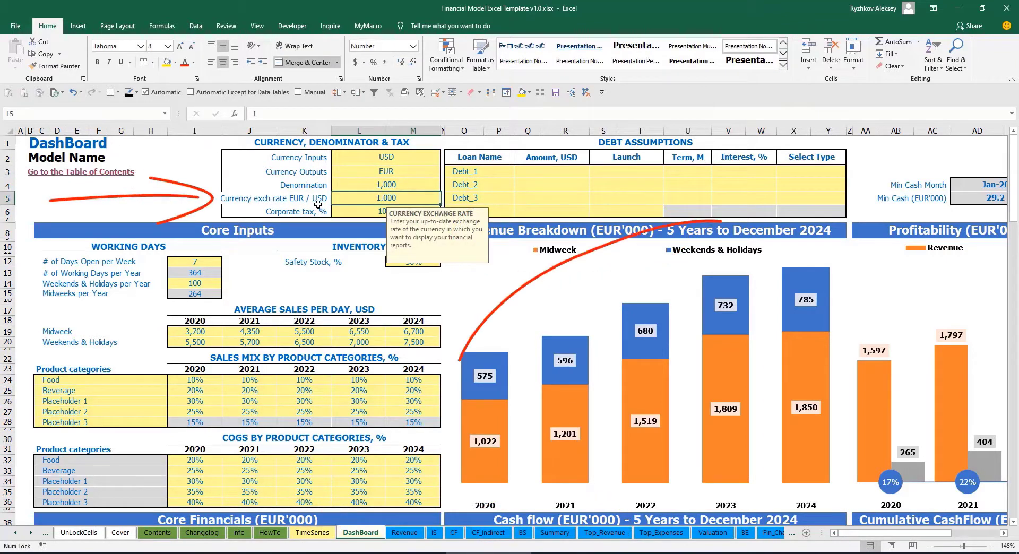
text(1.2)
key(Return)
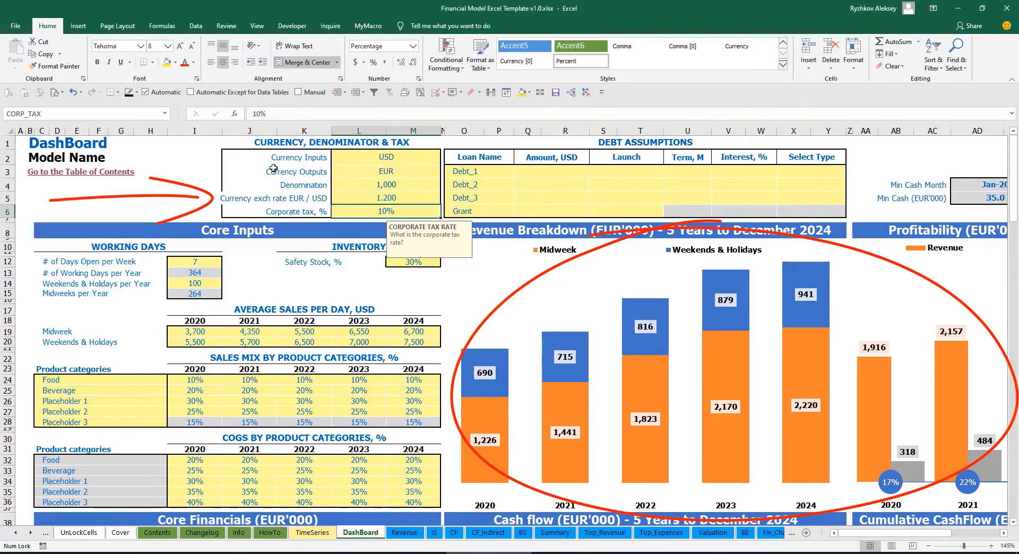
click(368, 159)
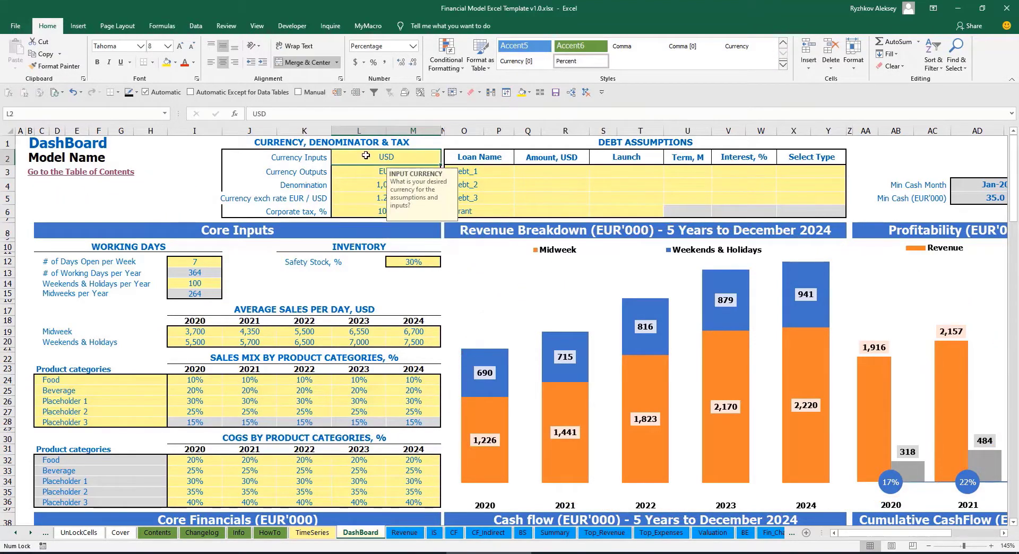
click(359, 172)
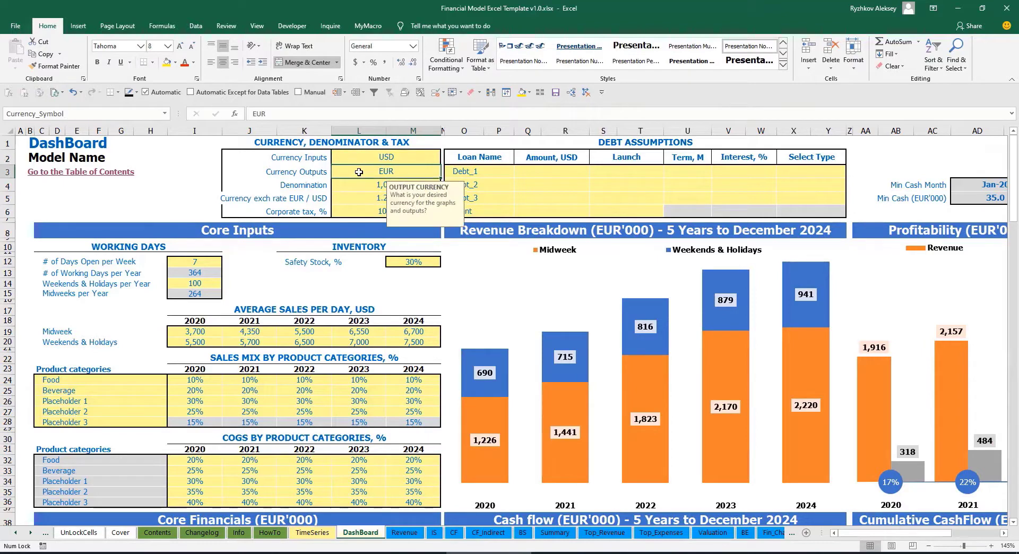
click(347, 198)
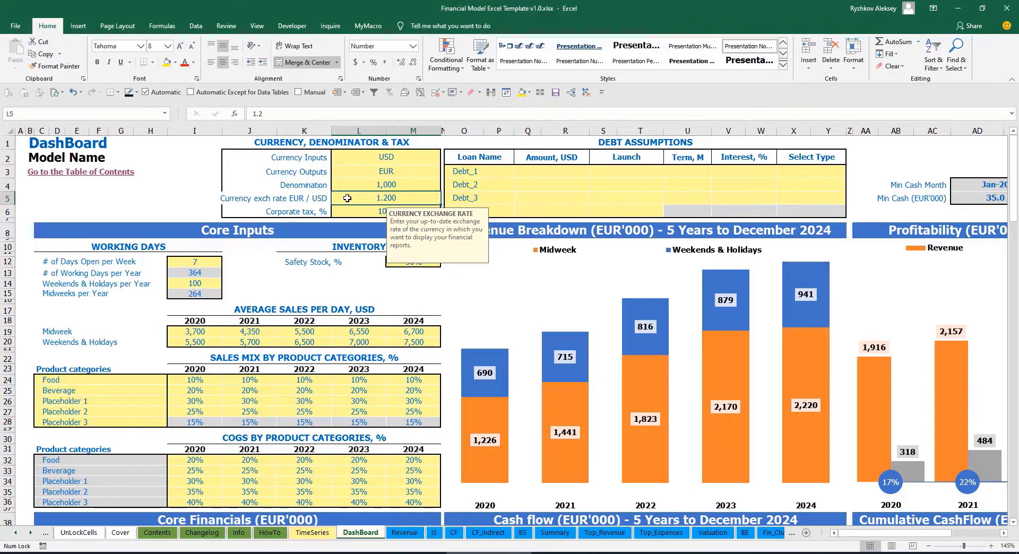
click(368, 184)
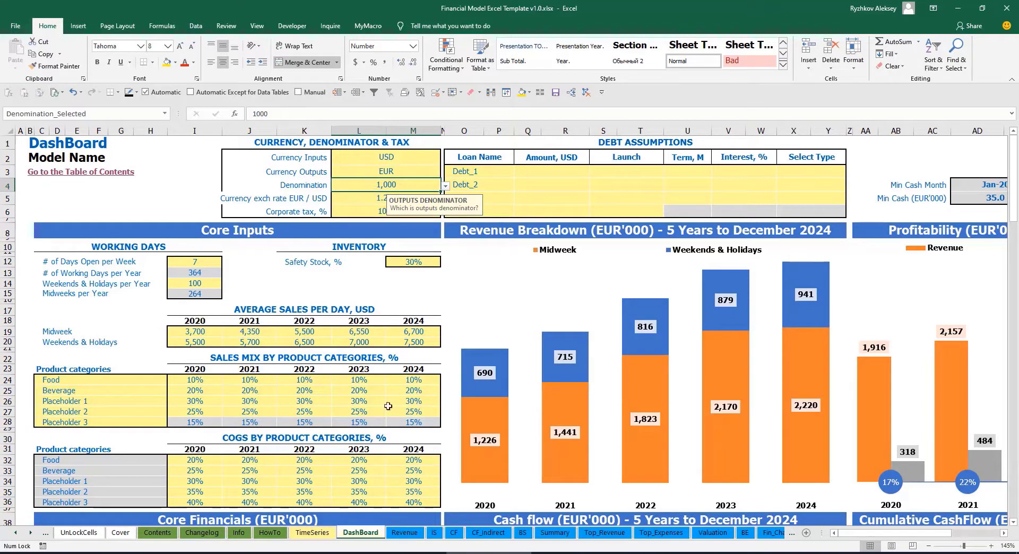
Try a 1,000,000 denomination and view the Summary income statement in millions.
click(555, 533)
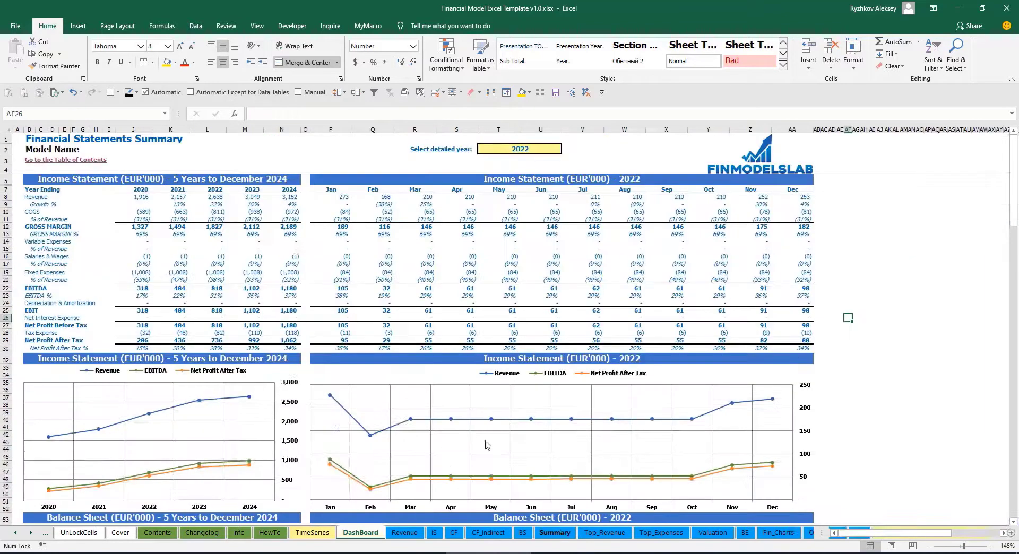
click(166, 180)
click(559, 175)
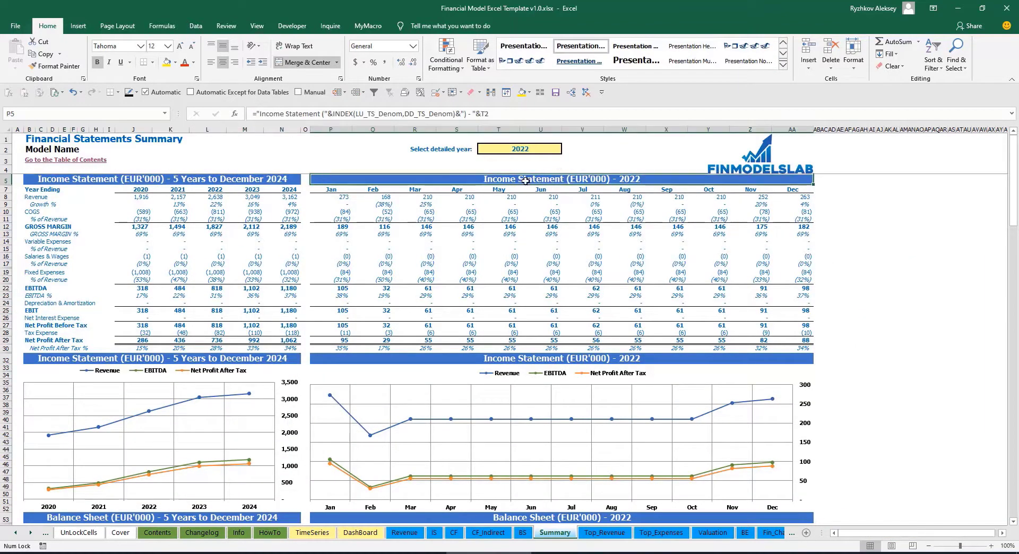
click(220, 178)
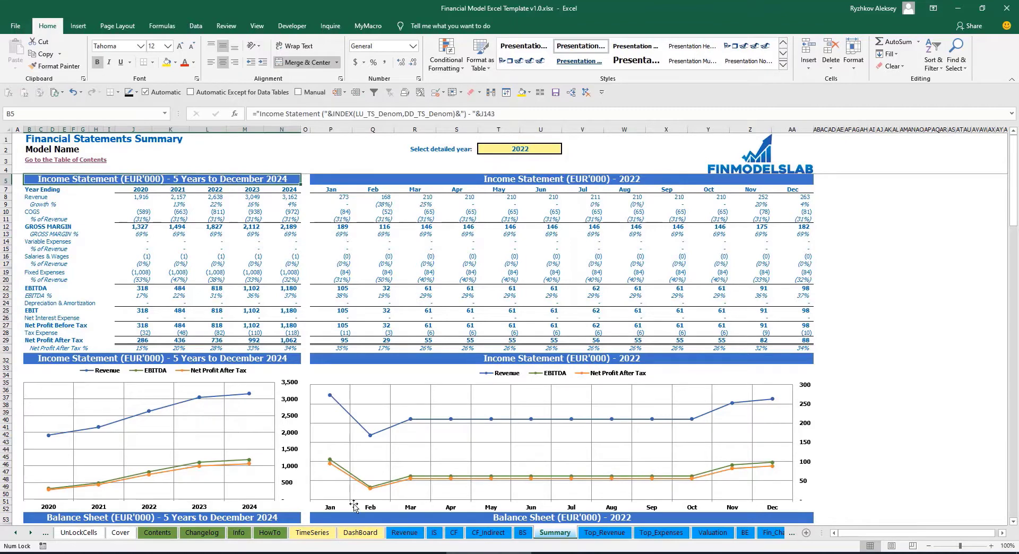
click(360, 532)
click(444, 186)
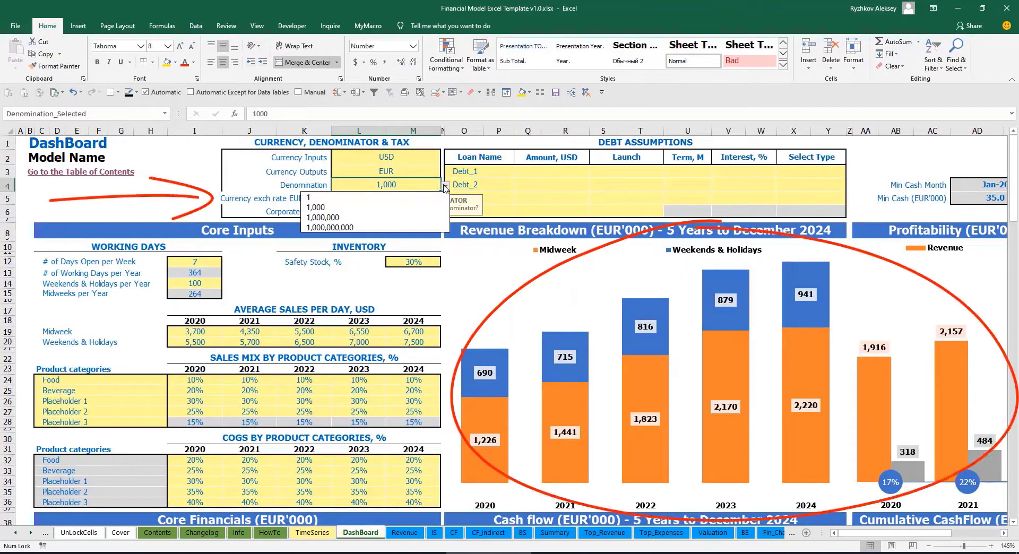
click(392, 218)
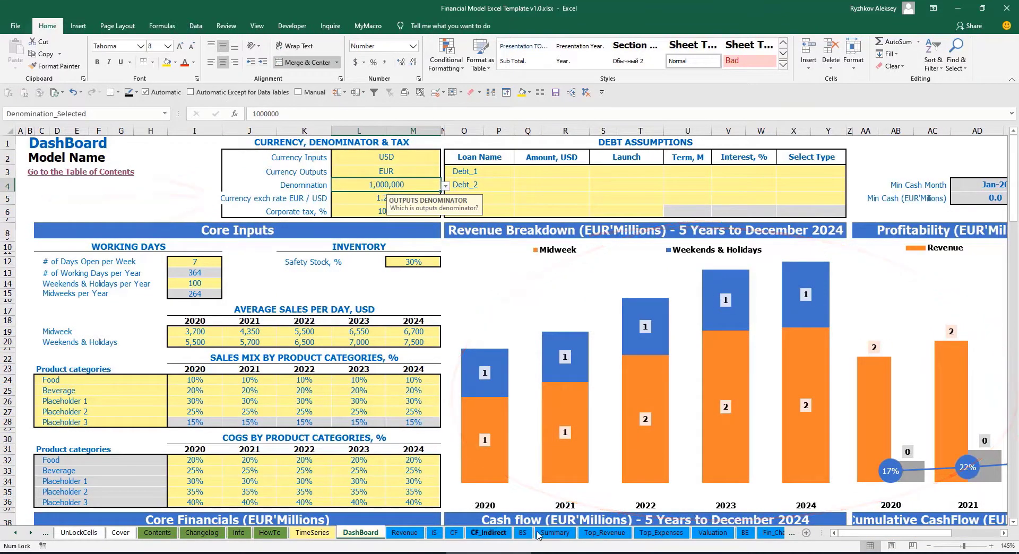
click(554, 532)
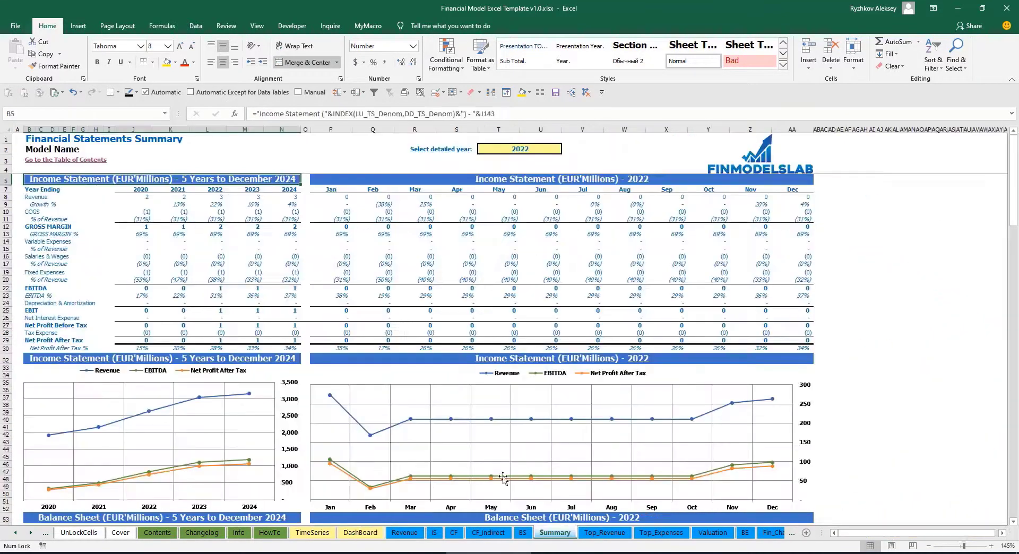
click(425, 178)
Switch the denomination to 1 and confirm the Summary shows full EUR figures.
click(361, 532)
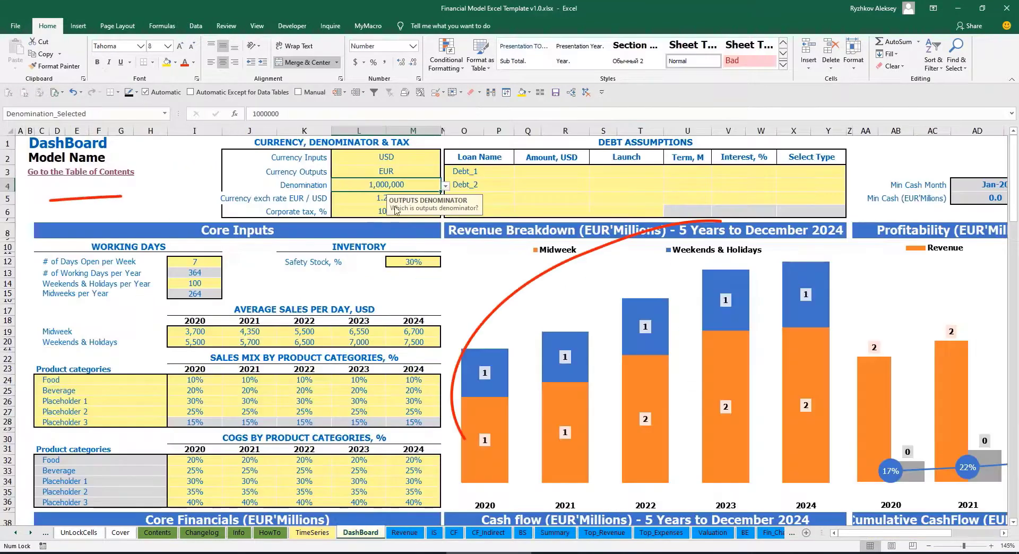
click(445, 186)
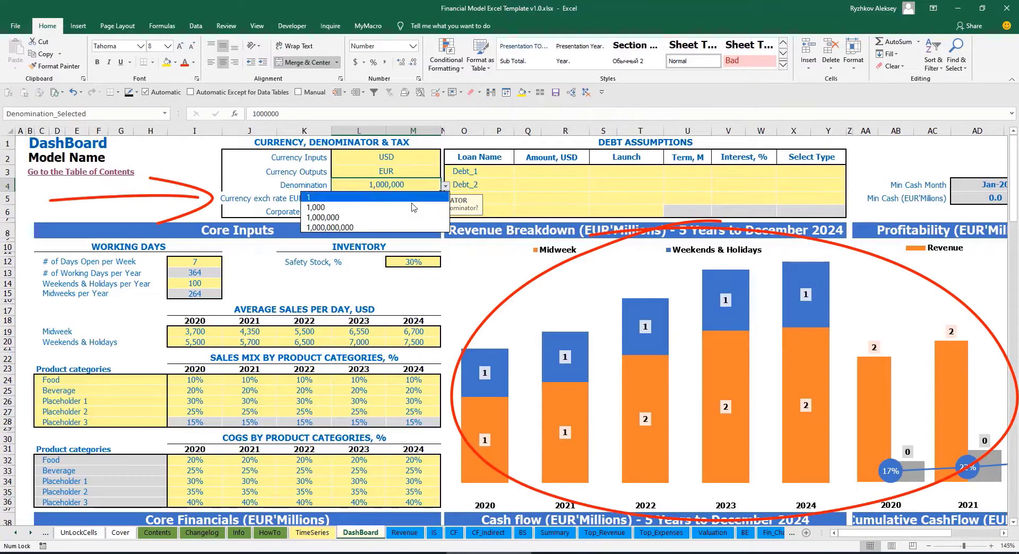
click(375, 201)
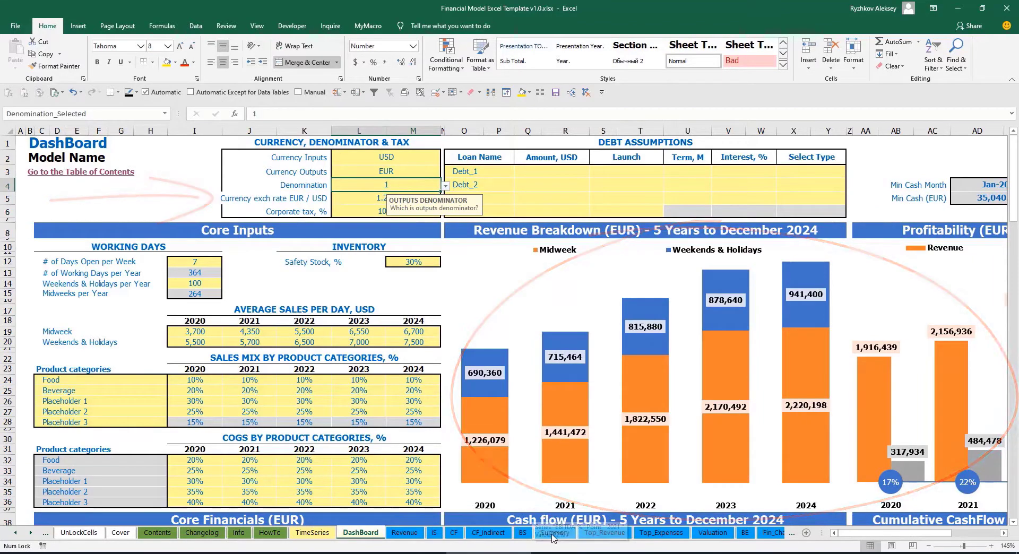
click(555, 532)
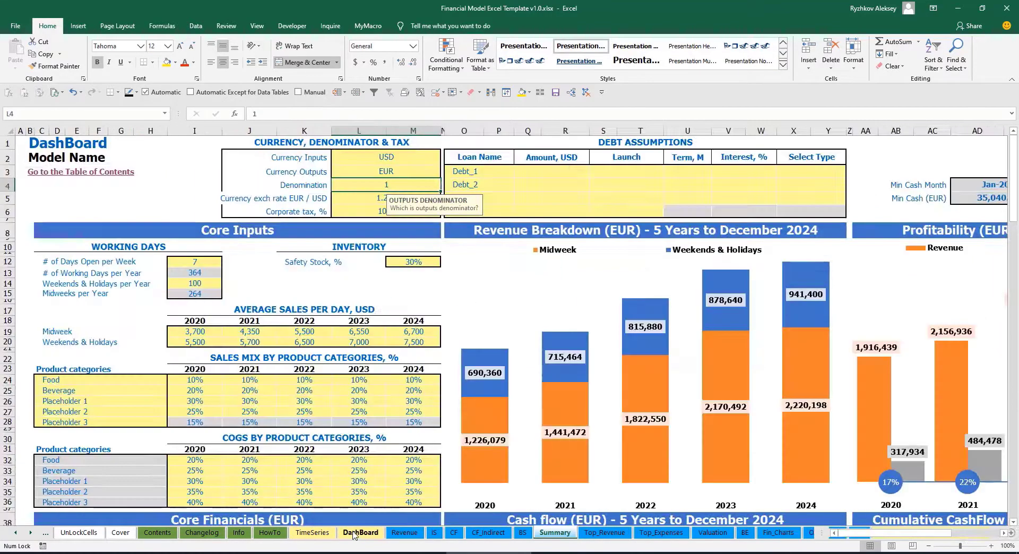
click(360, 532)
Raise corporate tax to 15% and check the Tax Expense row on the income statement.
click(364, 207)
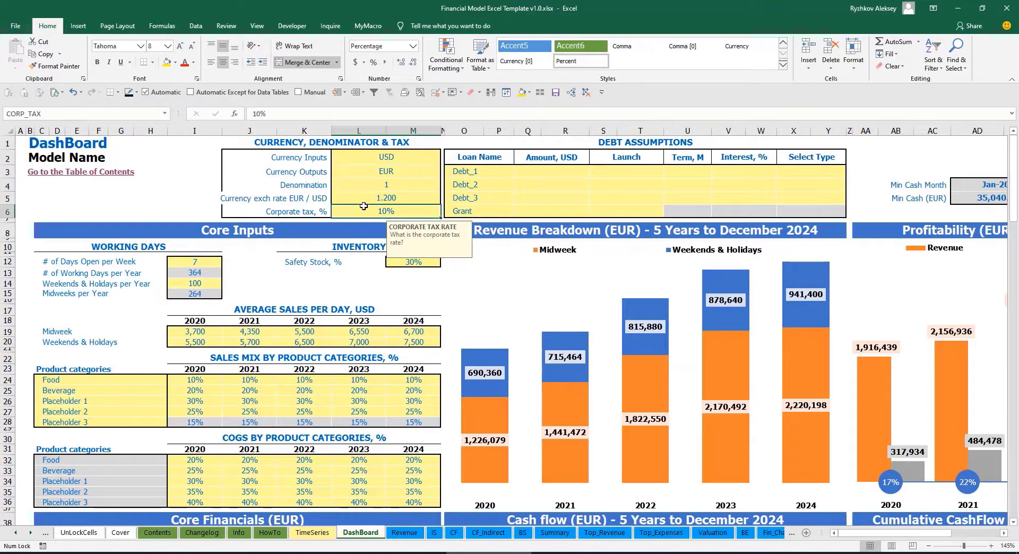
text(15)
key(Return)
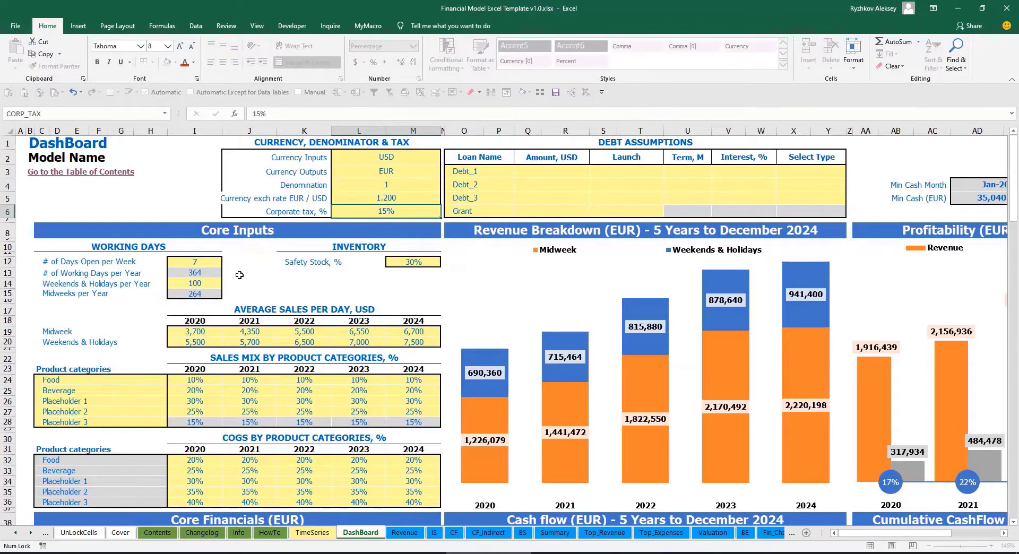
click(435, 533)
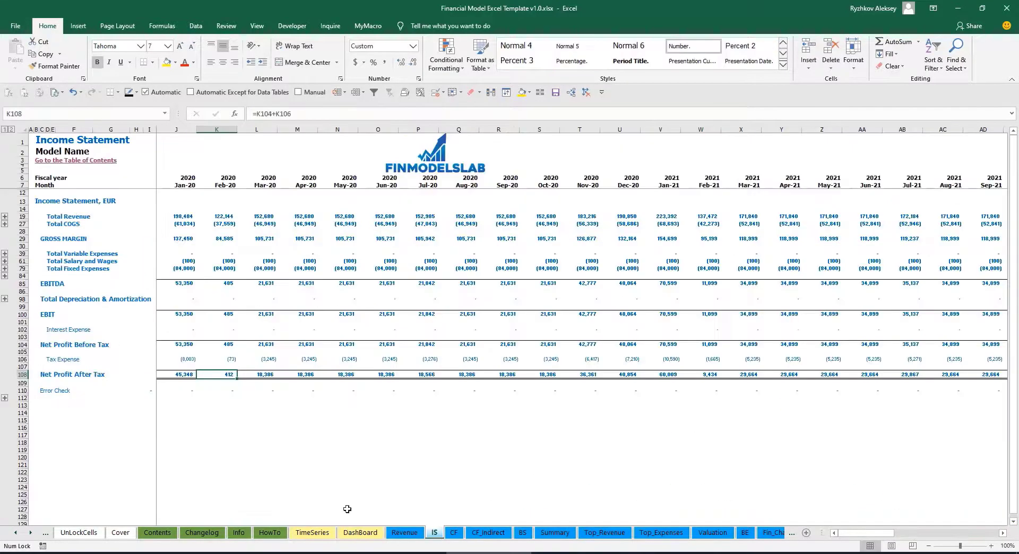
click(23, 360)
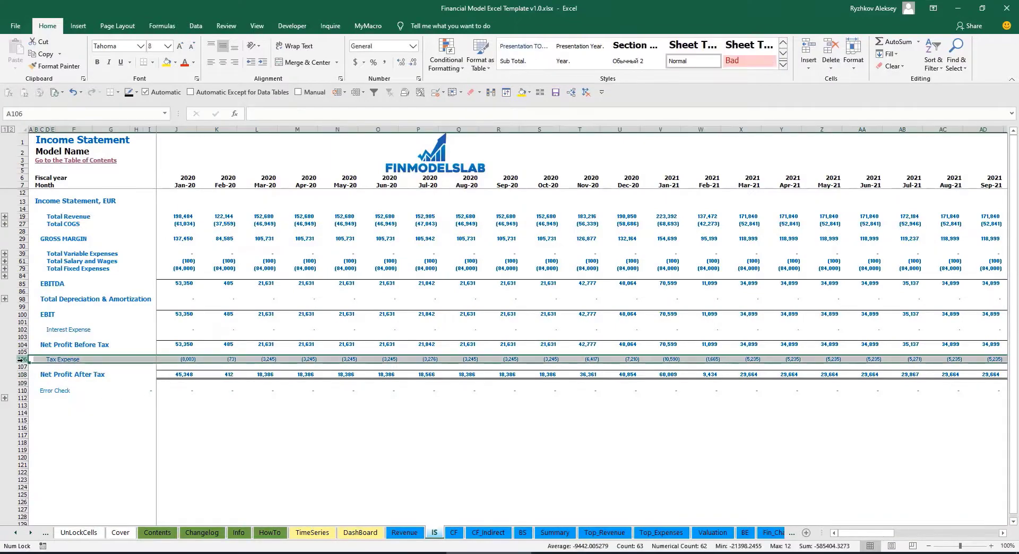